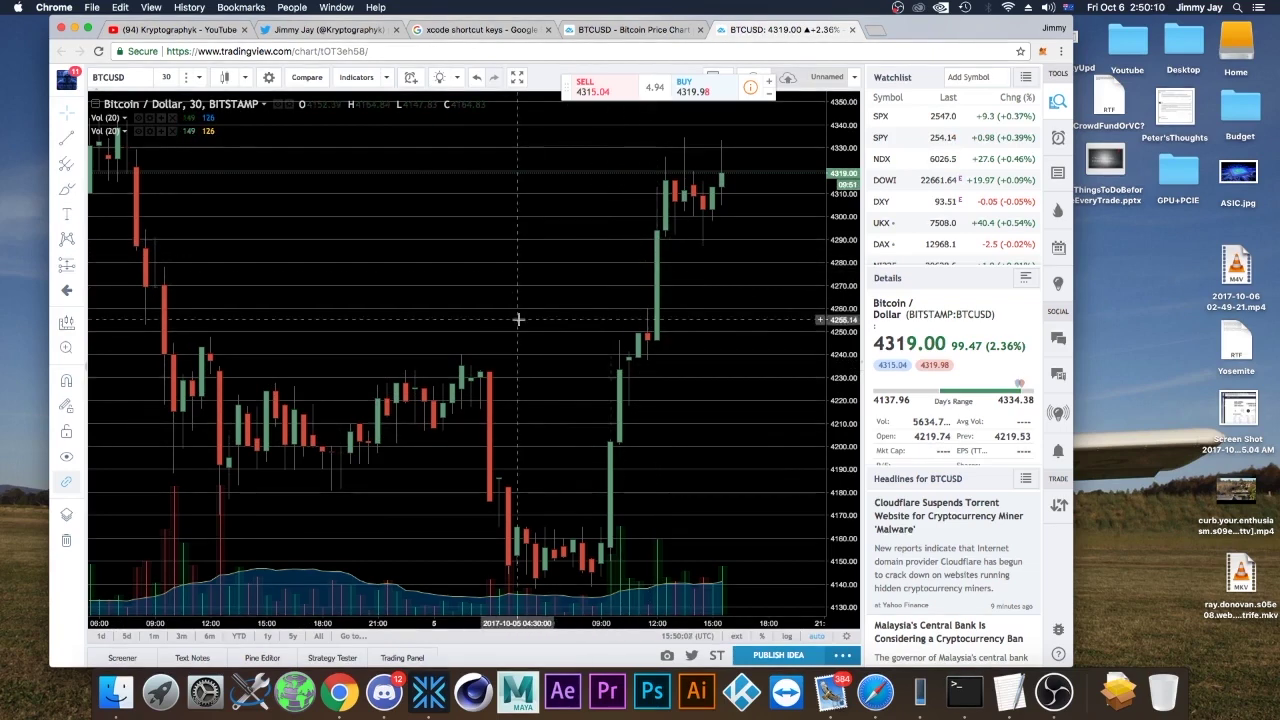
- Examine the BTCUSD 30-minute candlestick chart, from the latest candles back to the moves of late September
scroll(655, 372, "up", 2)
scroll(655, 375, "up", 2)
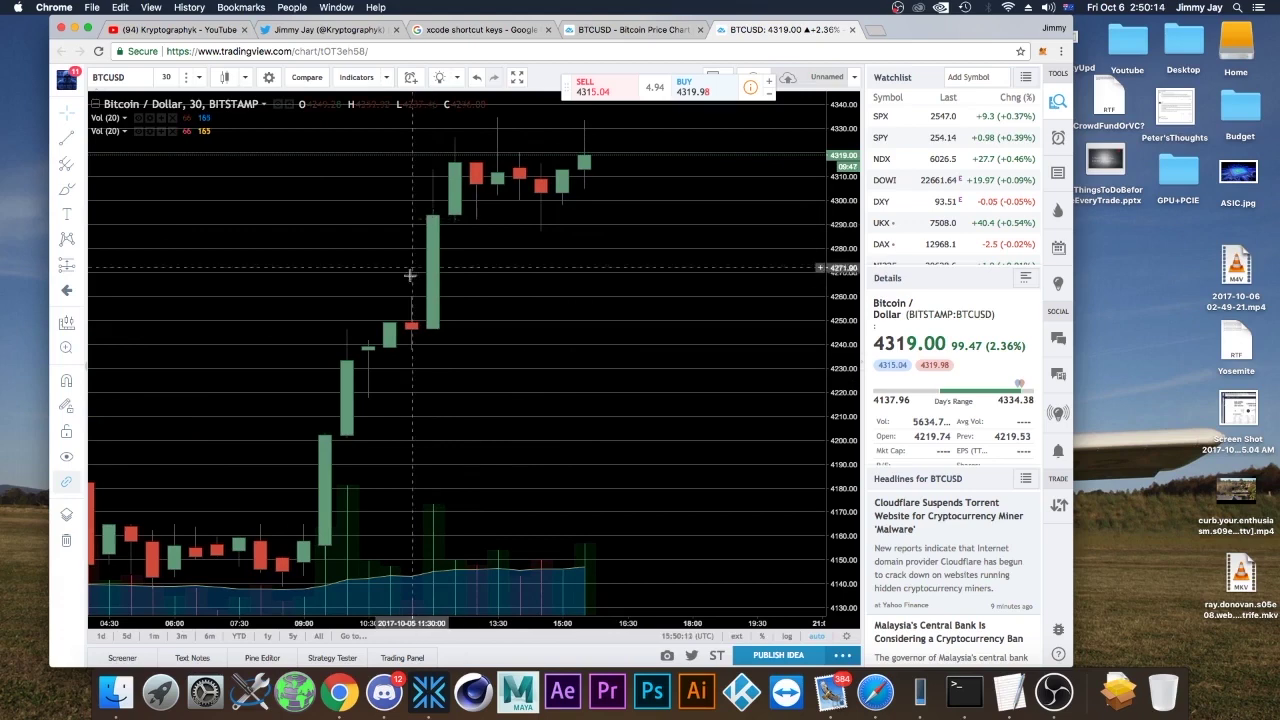
left_click_drag(452, 312, 605, 352)
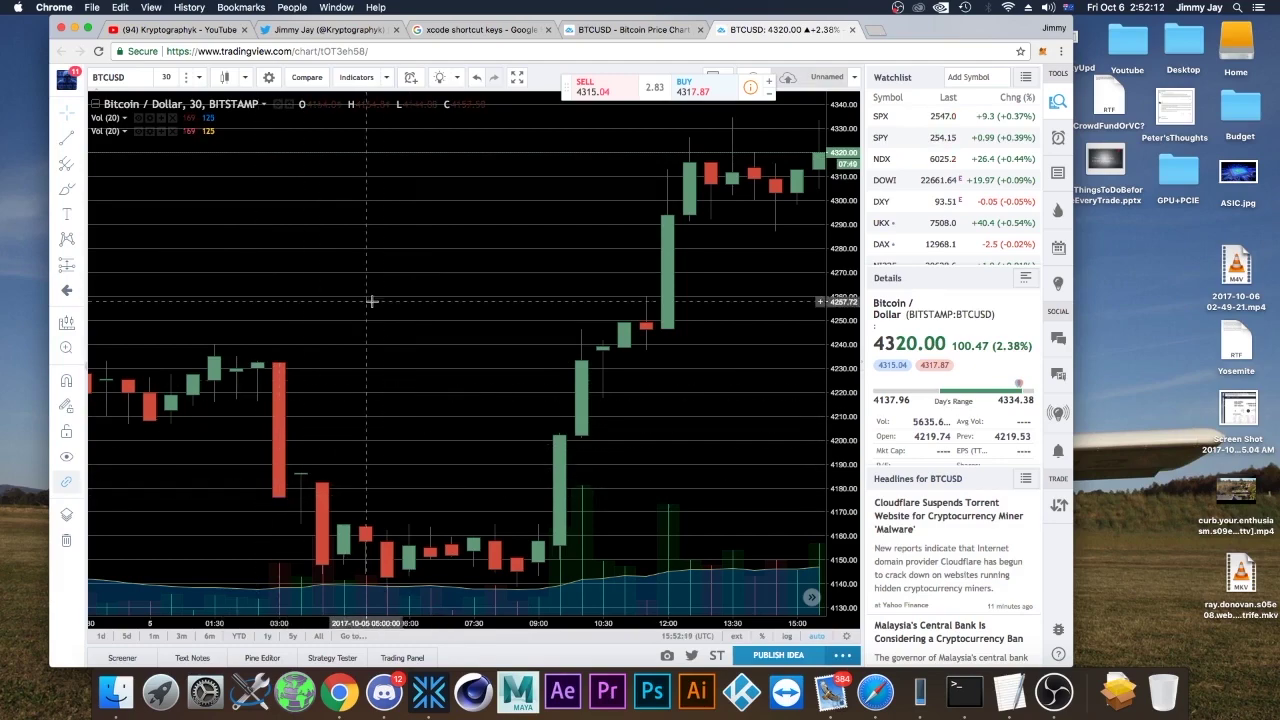
scroll(510, 335, "down", 4)
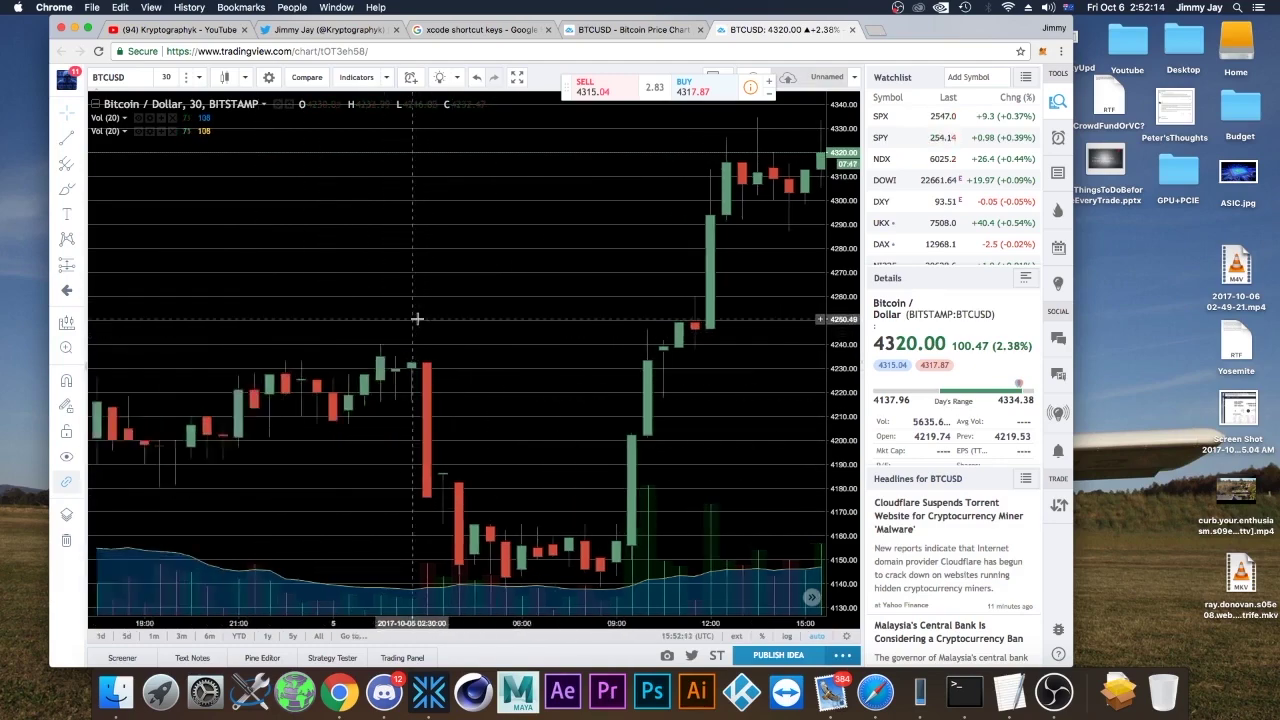
scroll(505, 327, "down", 5)
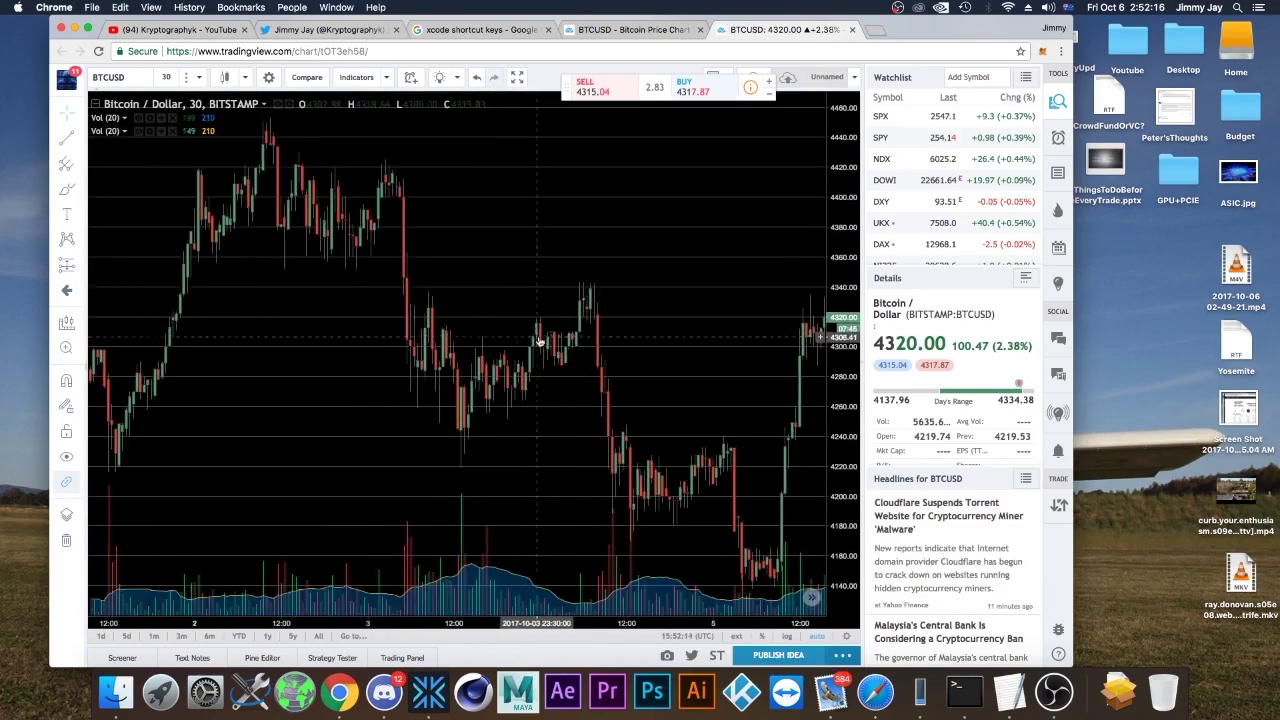
mouse_move(594, 363)
left_mouse_down()
mouse_move(571, 357)
mouse_move(583, 357)
left_mouse_up()
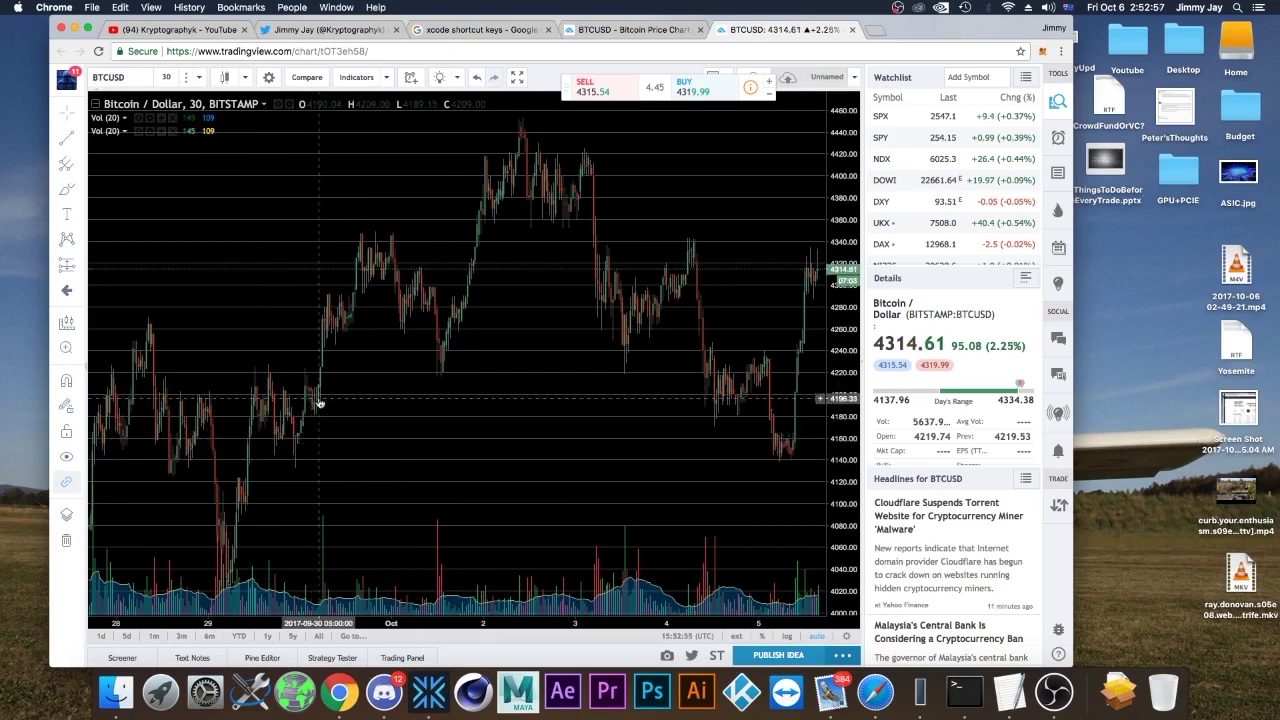
left_click_drag(340, 375, 615, 403)
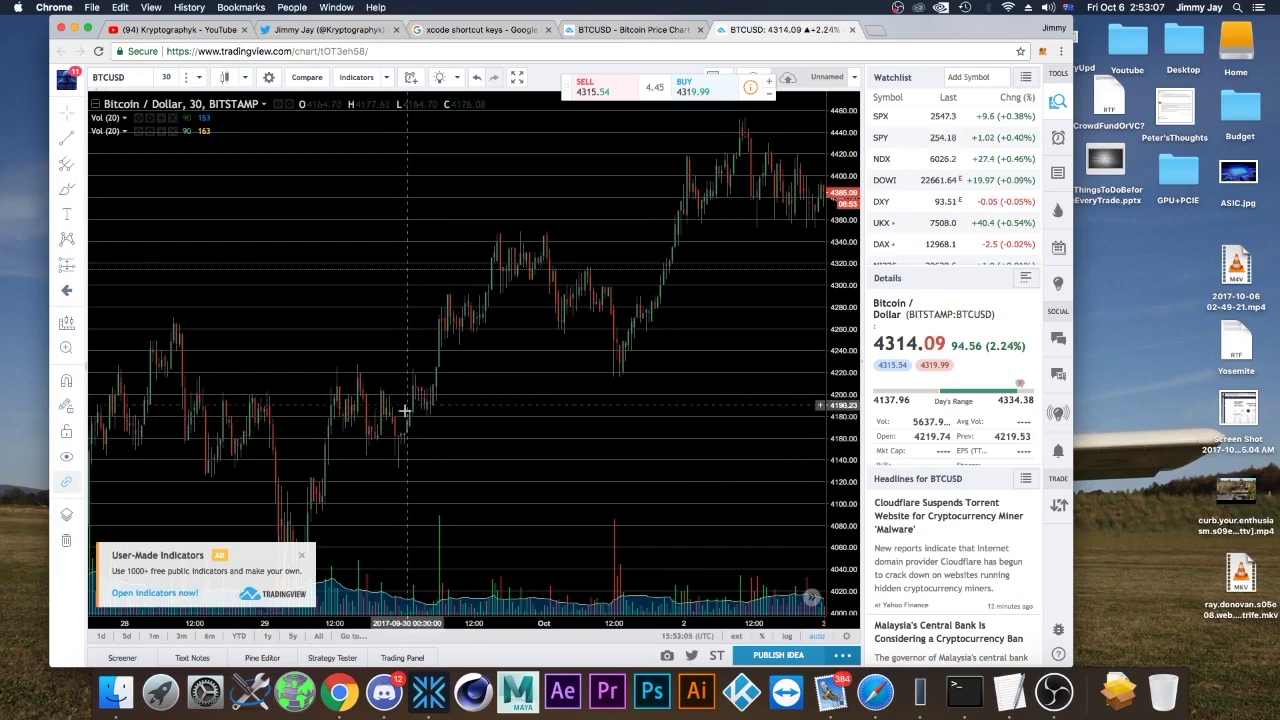
- Draw two trend lines along the 30 September rise, from about 4158 to 4202 and from about 4185 to 4289
left_click(66, 138)
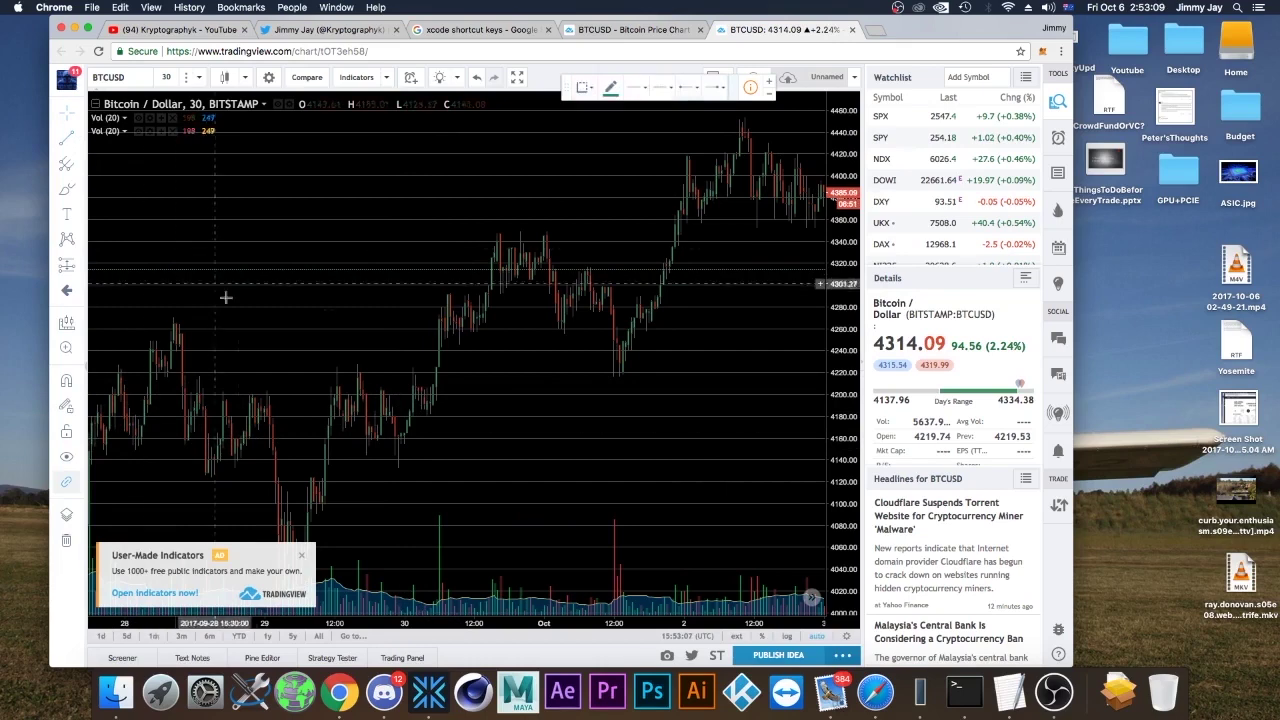
left_click(395, 442)
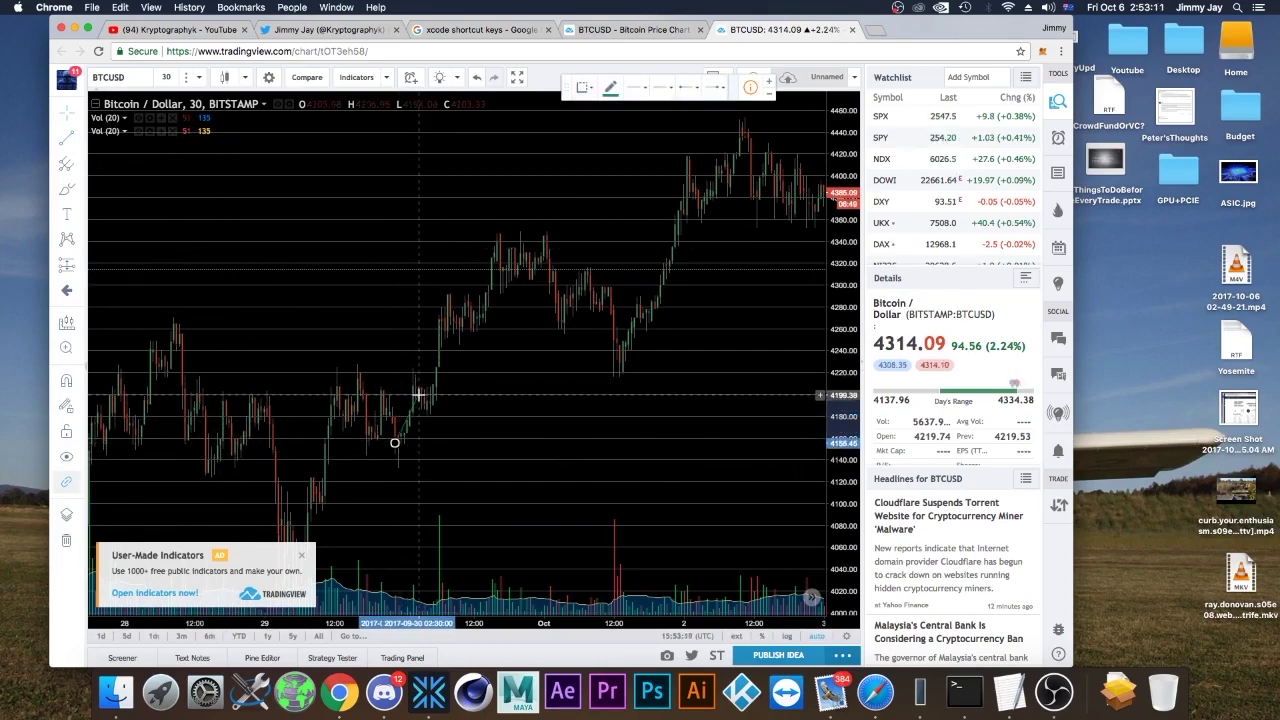
left_click(415, 391)
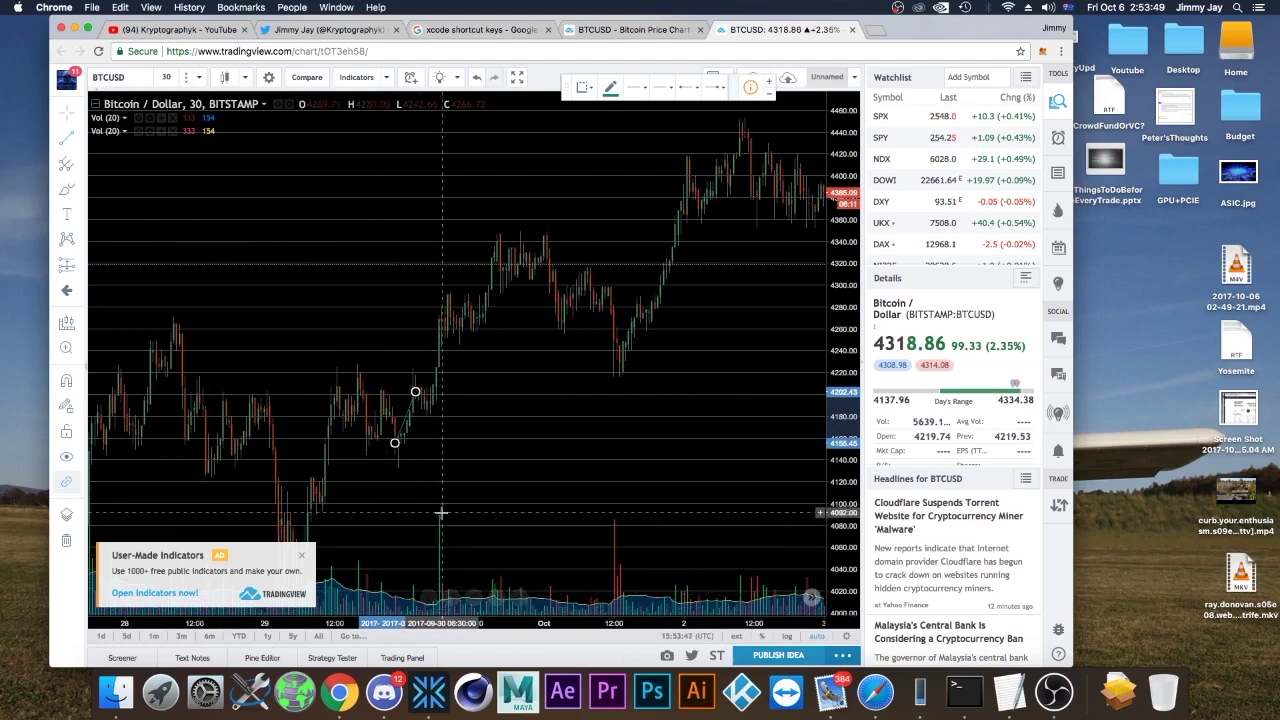
left_click(424, 410)
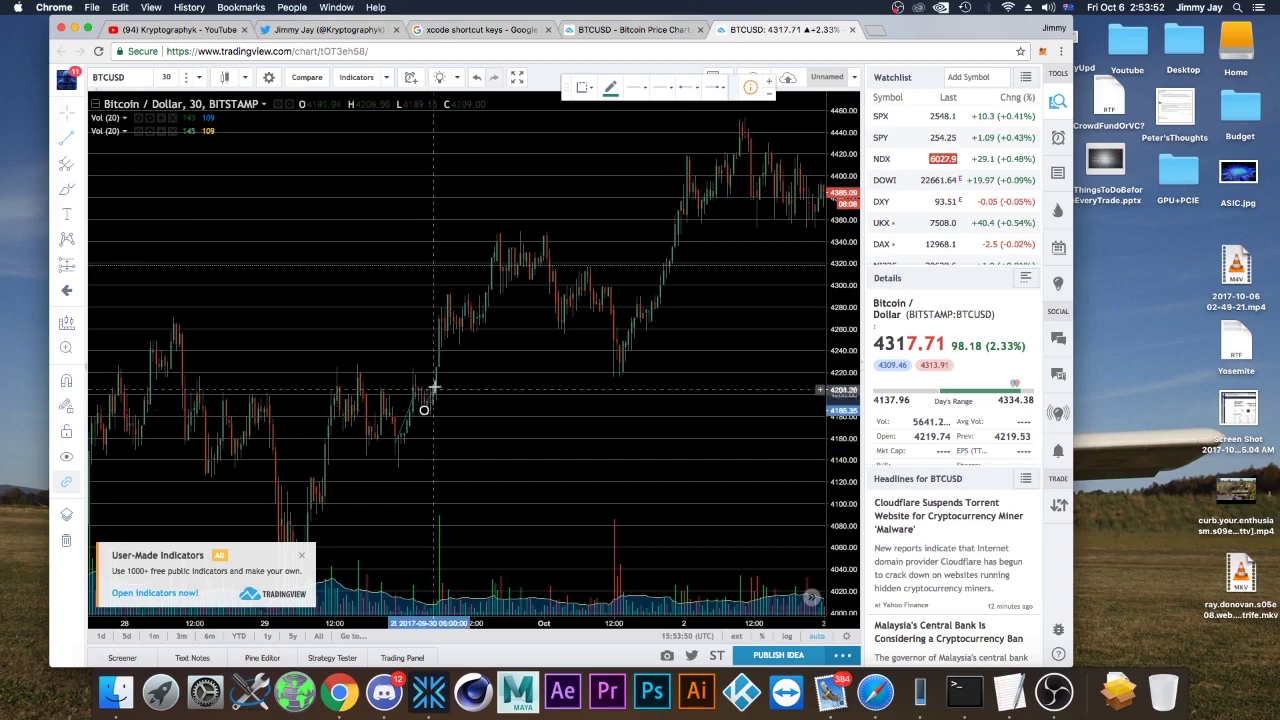
left_click(447, 297)
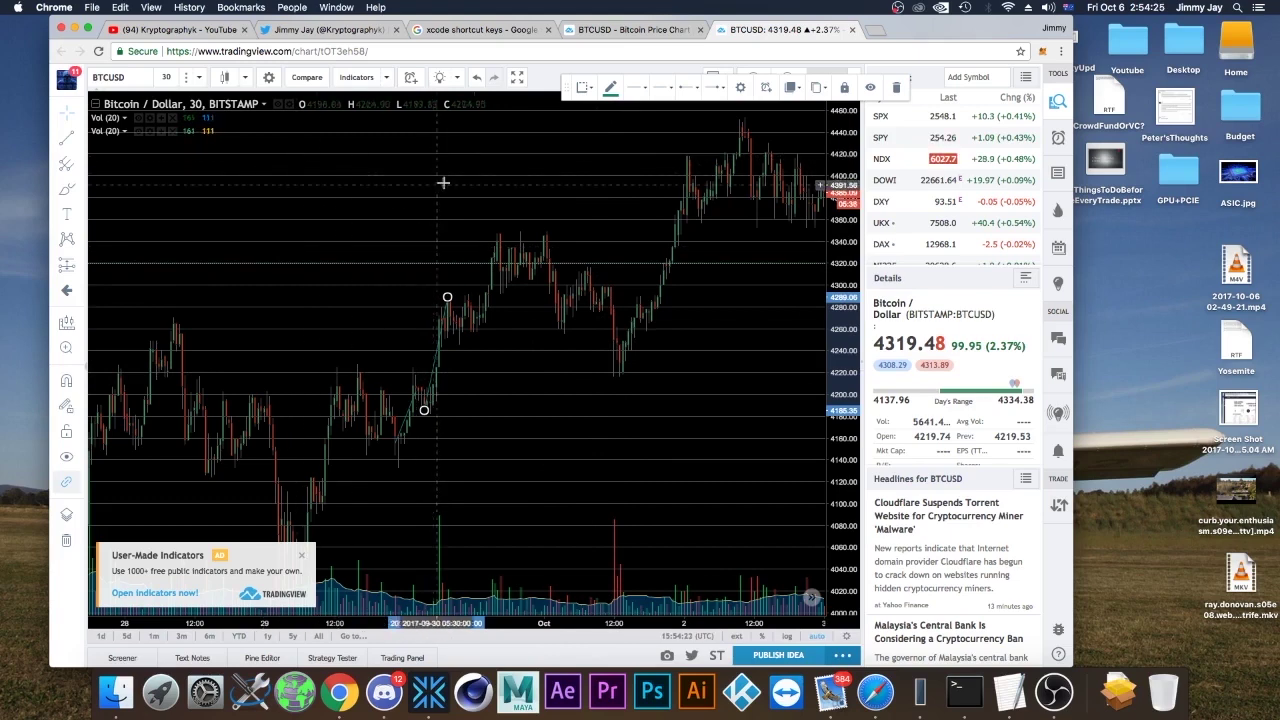
- Open the Bittrex site in a new browser tab and open its BTC-NEO market
left_click(878, 33)
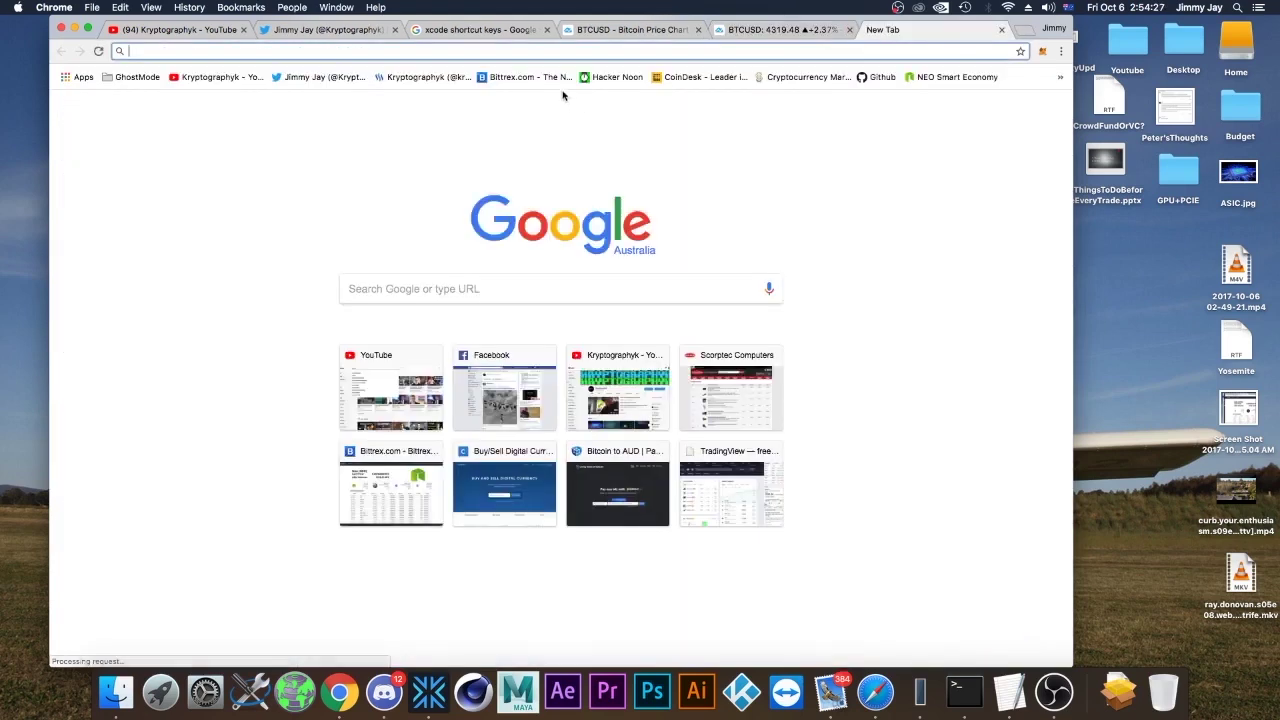
left_click(508, 78)
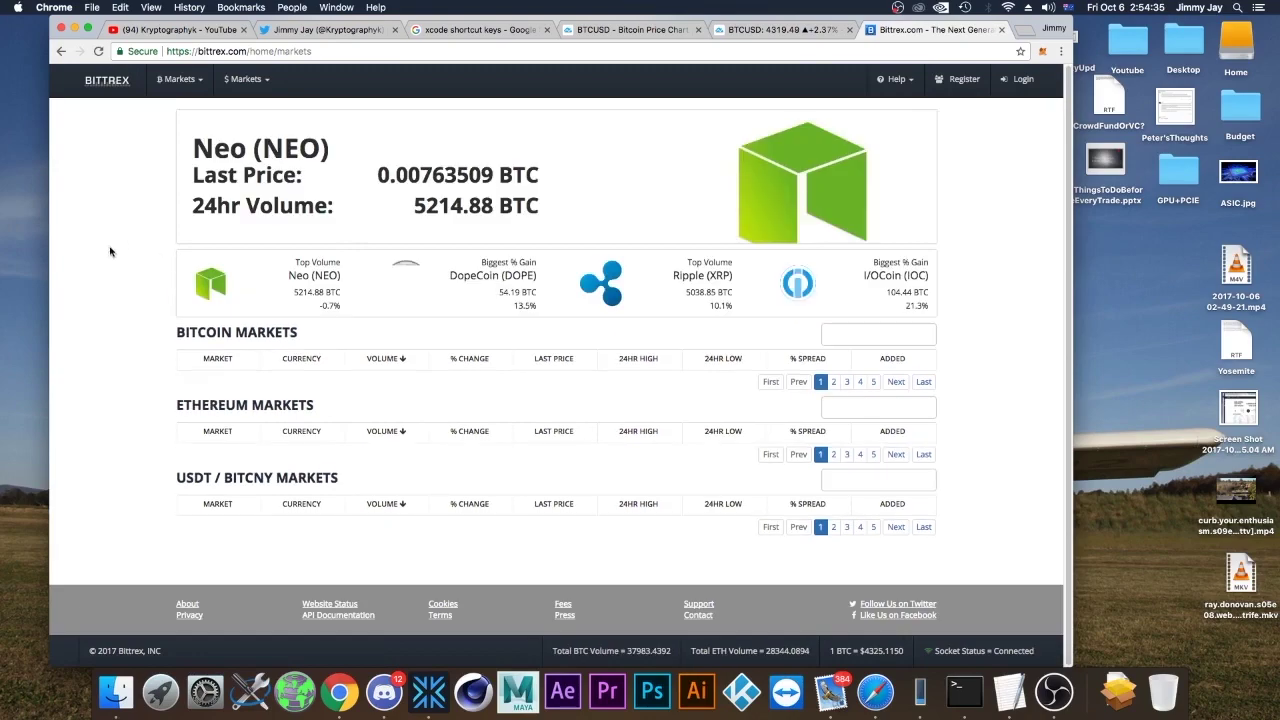
scroll(167, 289, "down", 5)
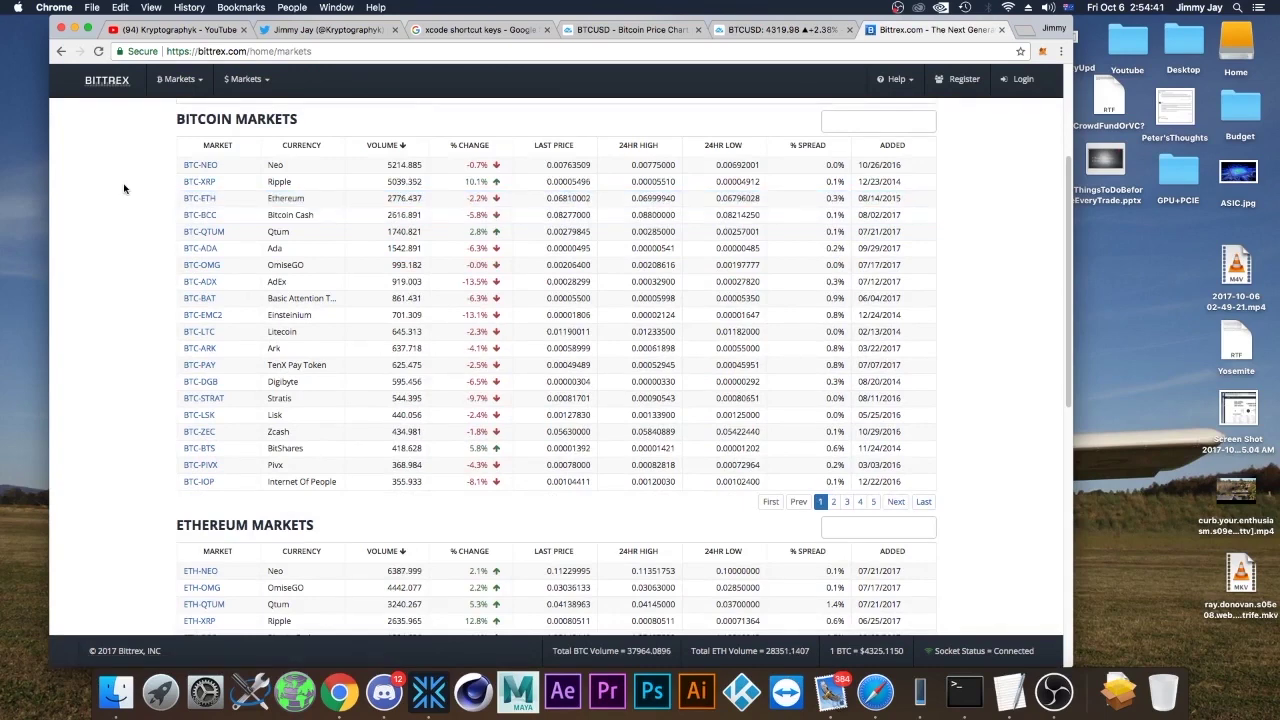
left_click(201, 166)
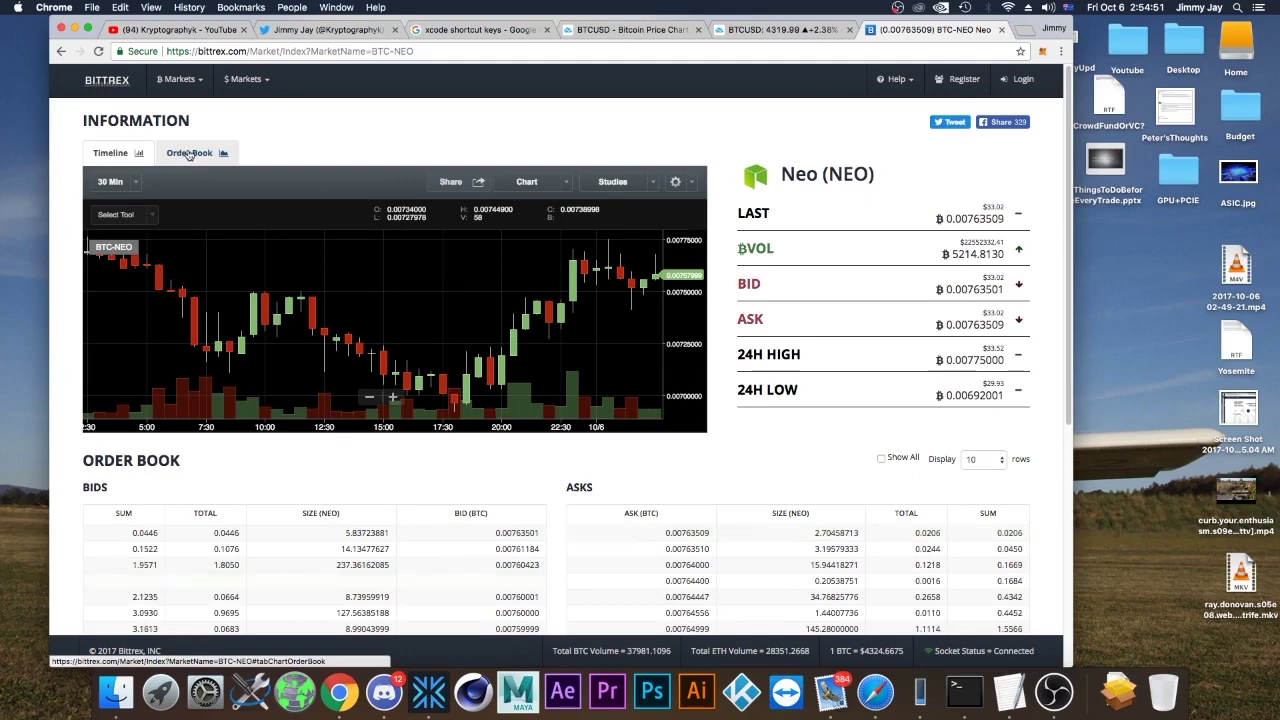
- Show the order book depth chart for NEO with the price range set to All
left_click(186, 153)
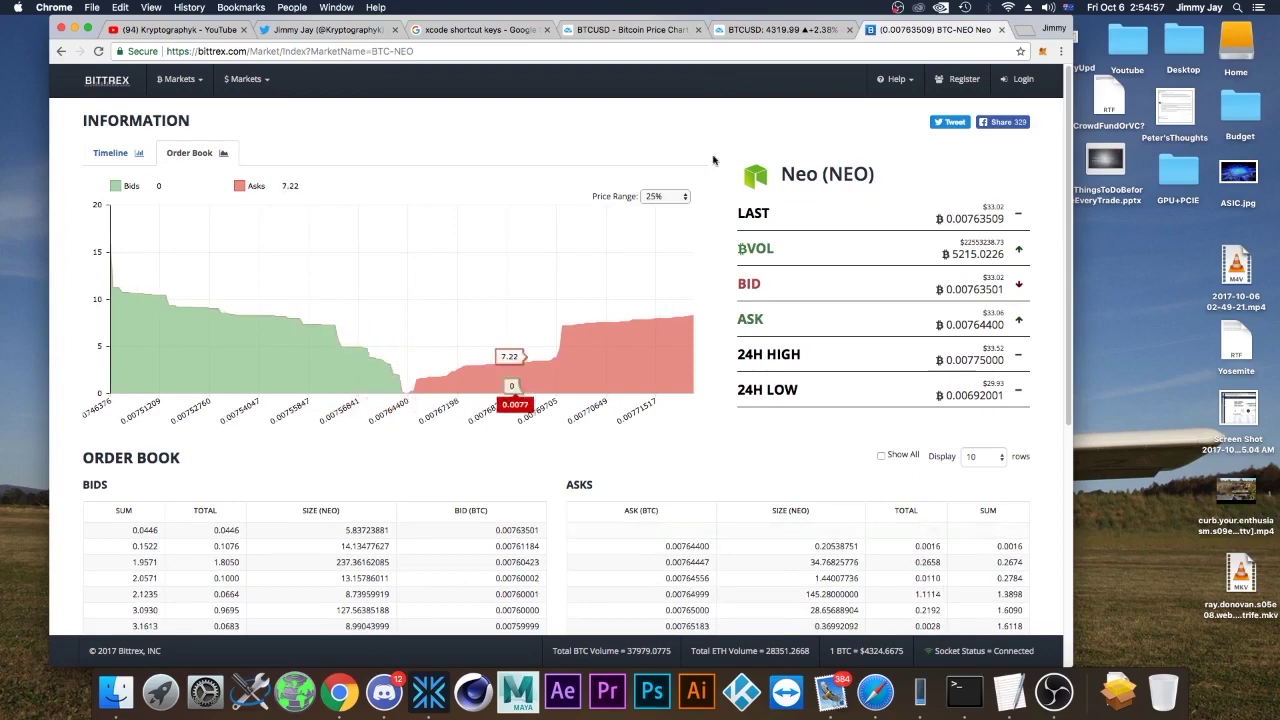
left_click(686, 197)
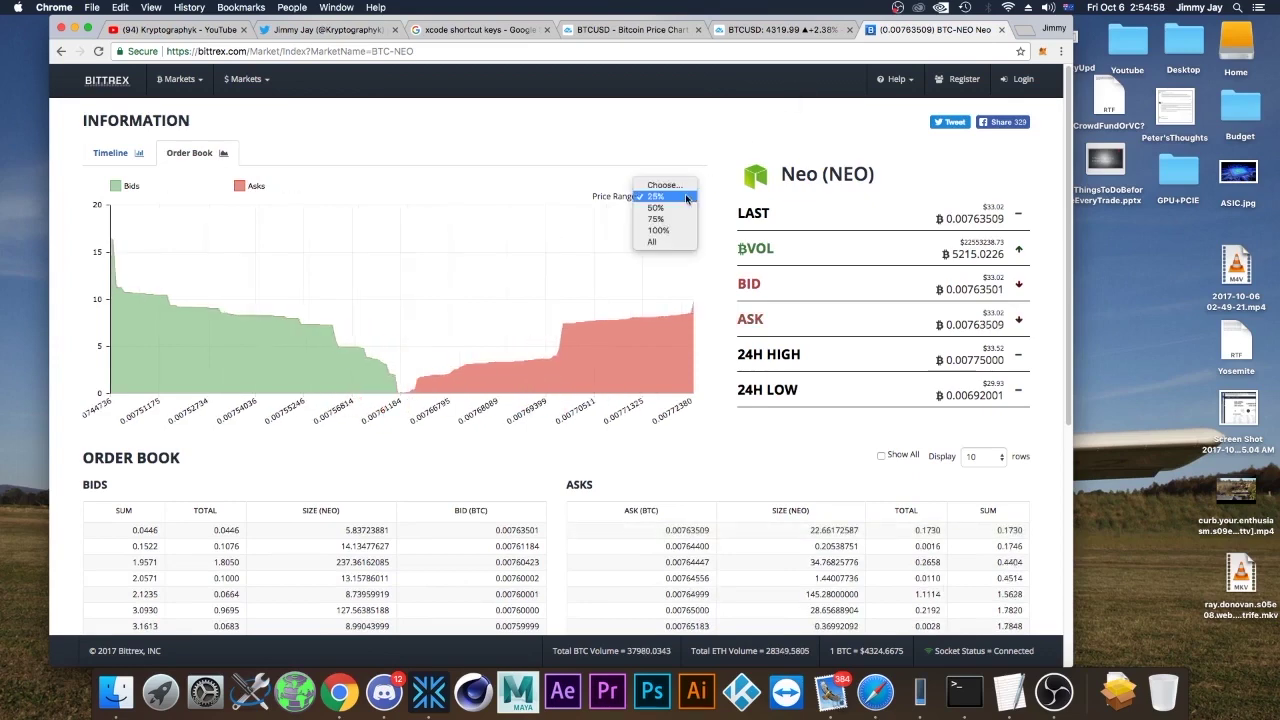
left_click(660, 242)
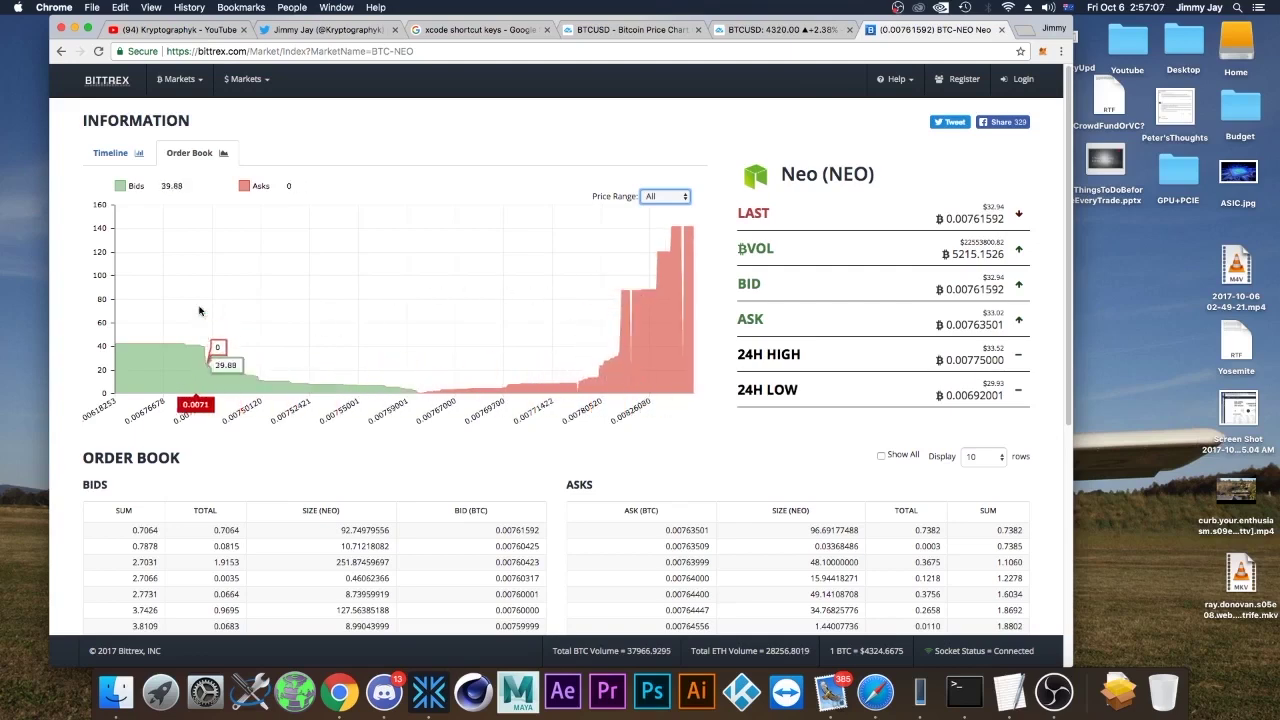
- Page through the NEO asks to find the large sell orders at higher prices
scroll(555, 495, "down", 3)
scroll(566, 489, "up", 1)
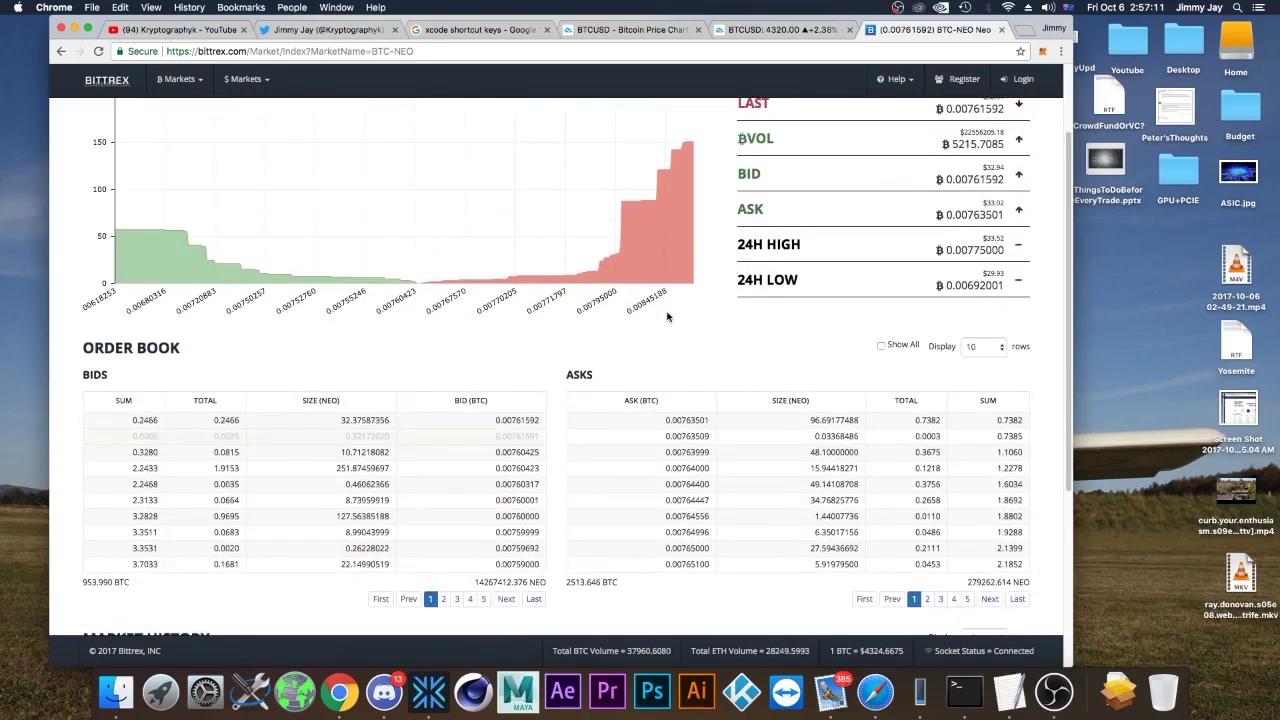
left_click(926, 599)
left_click(941, 599)
left_click(953, 599)
left_click(967, 599)
left_click(967, 600)
left_click(967, 600)
left_click(966, 600)
left_click(965, 600)
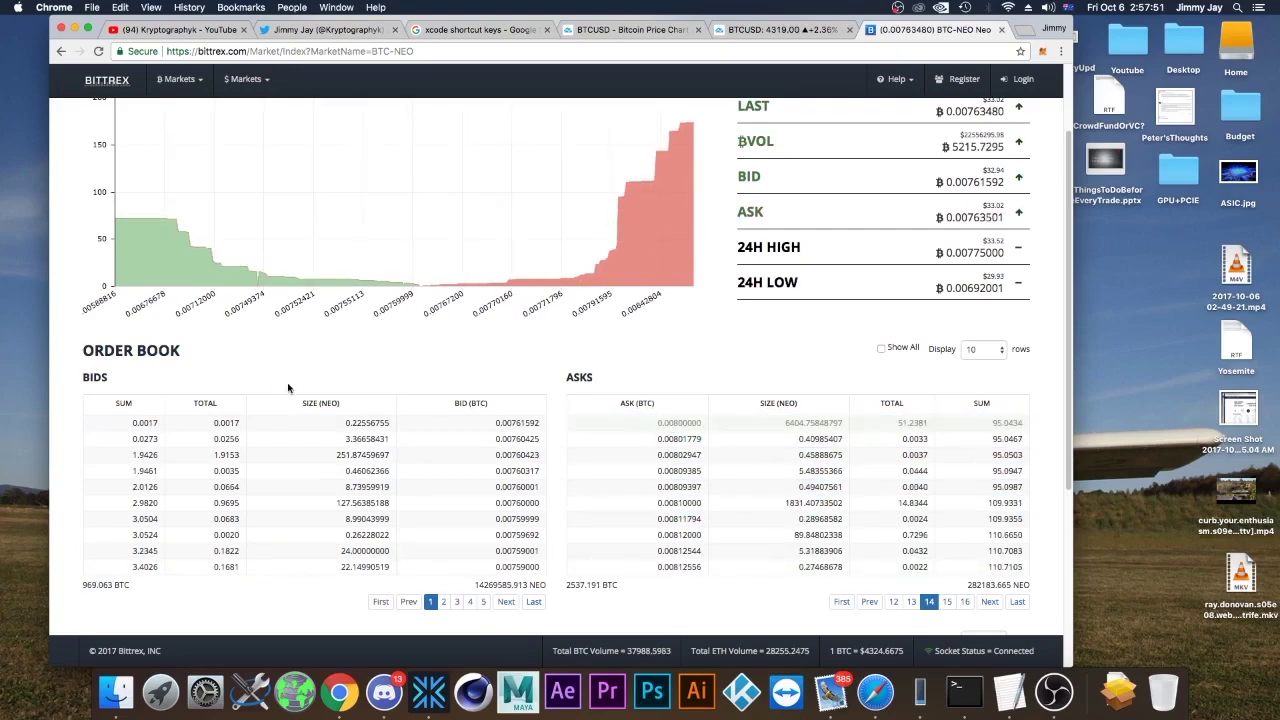
- Compare the sell wall on the depth chart with the asks and highlight the order size at 0.00800000
scroll(460, 430, "up", 2)
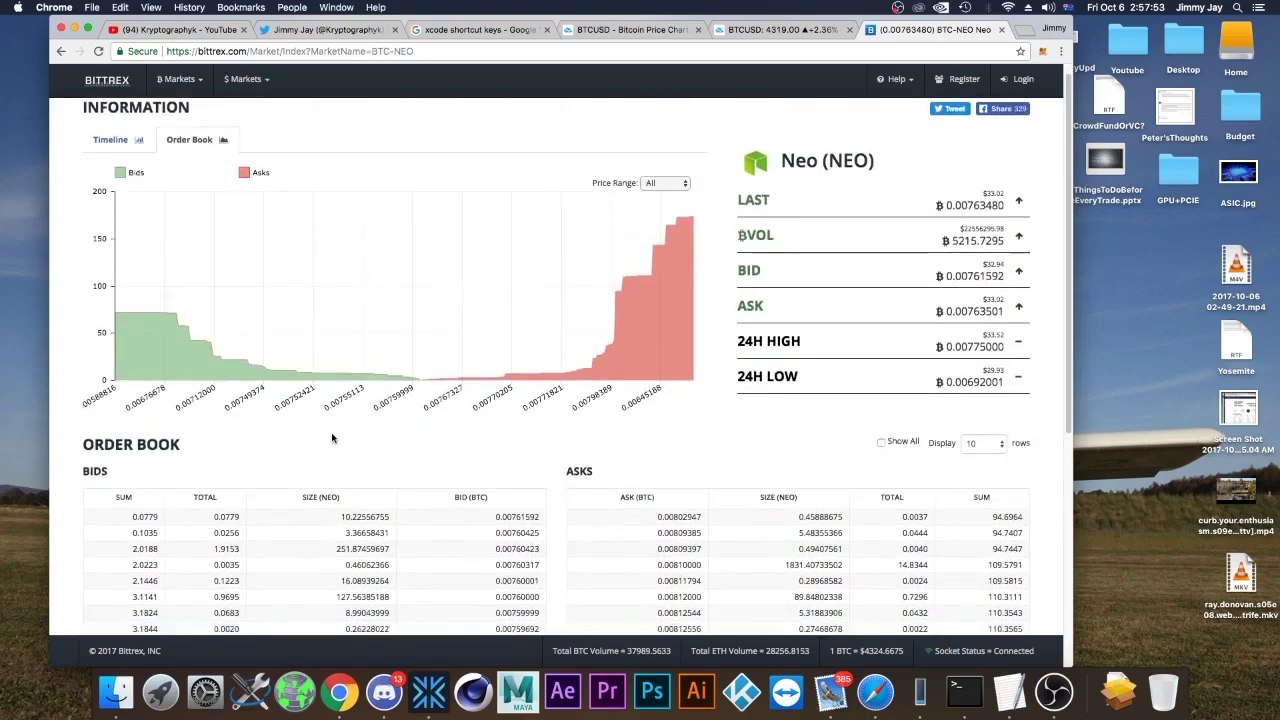
scroll(333, 438, "down", 3)
scroll(310, 397, "up", 3)
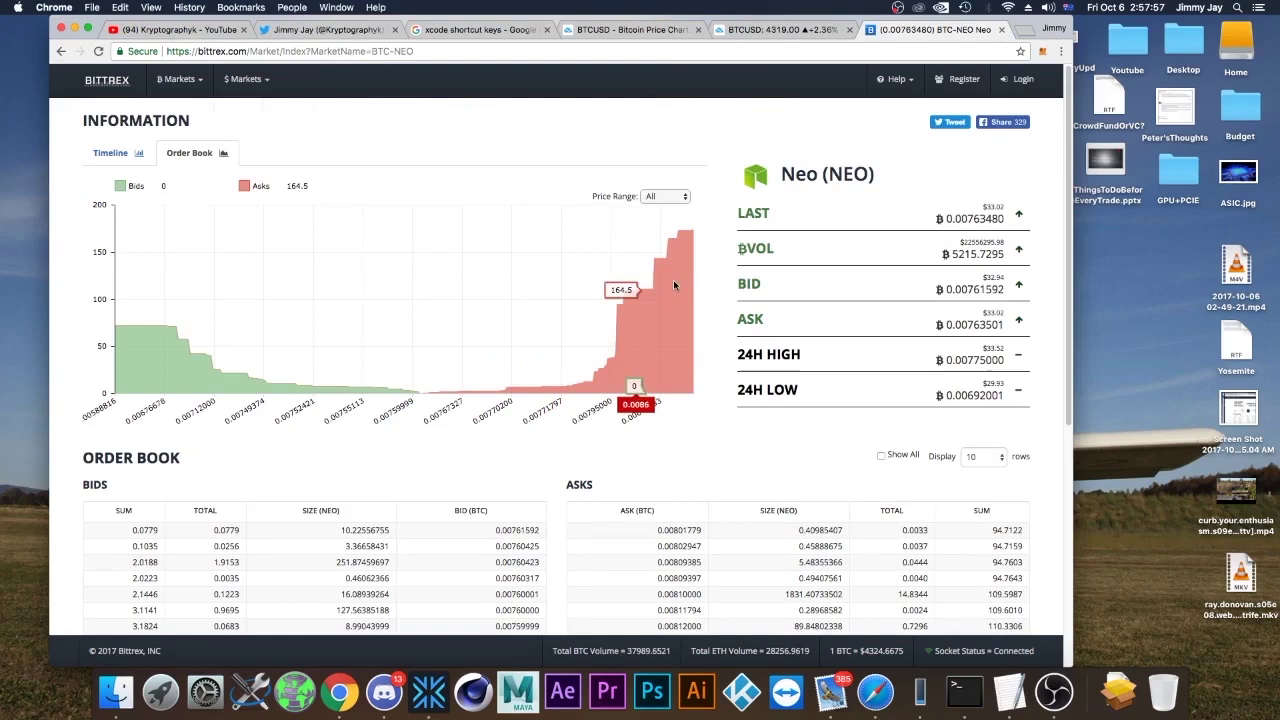
scroll(614, 486, "down", 1)
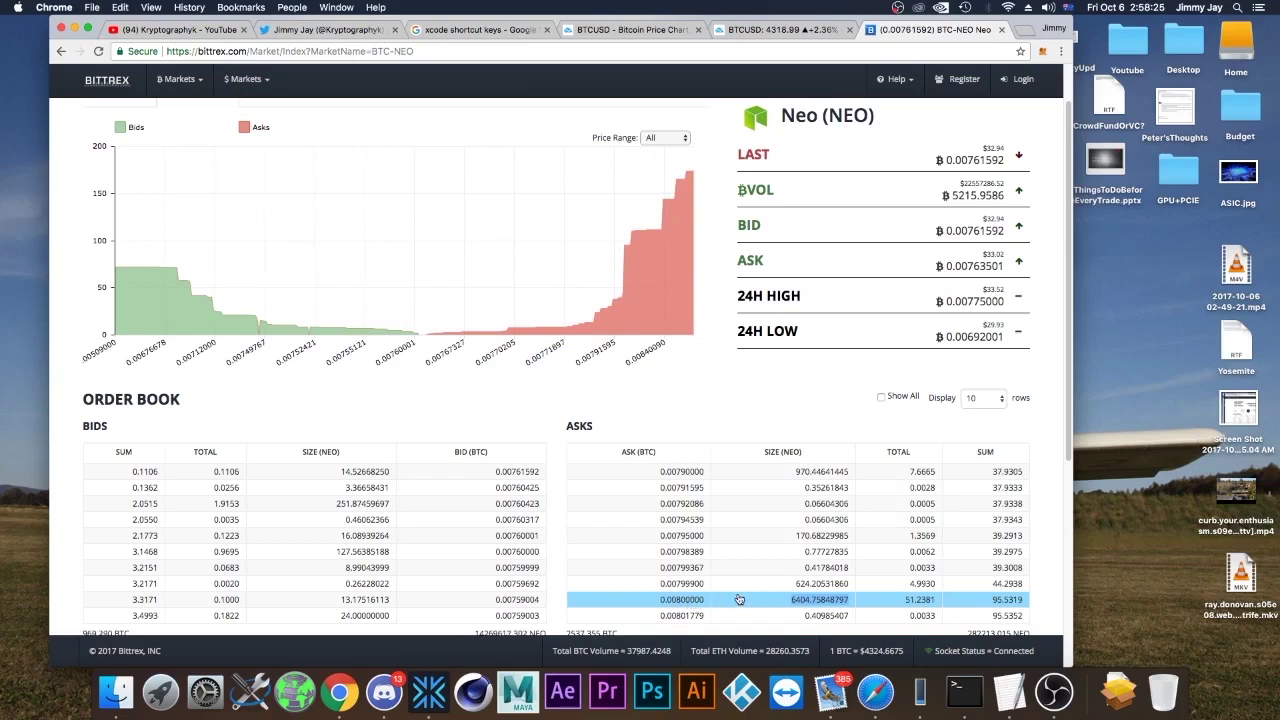
double_click(797, 602)
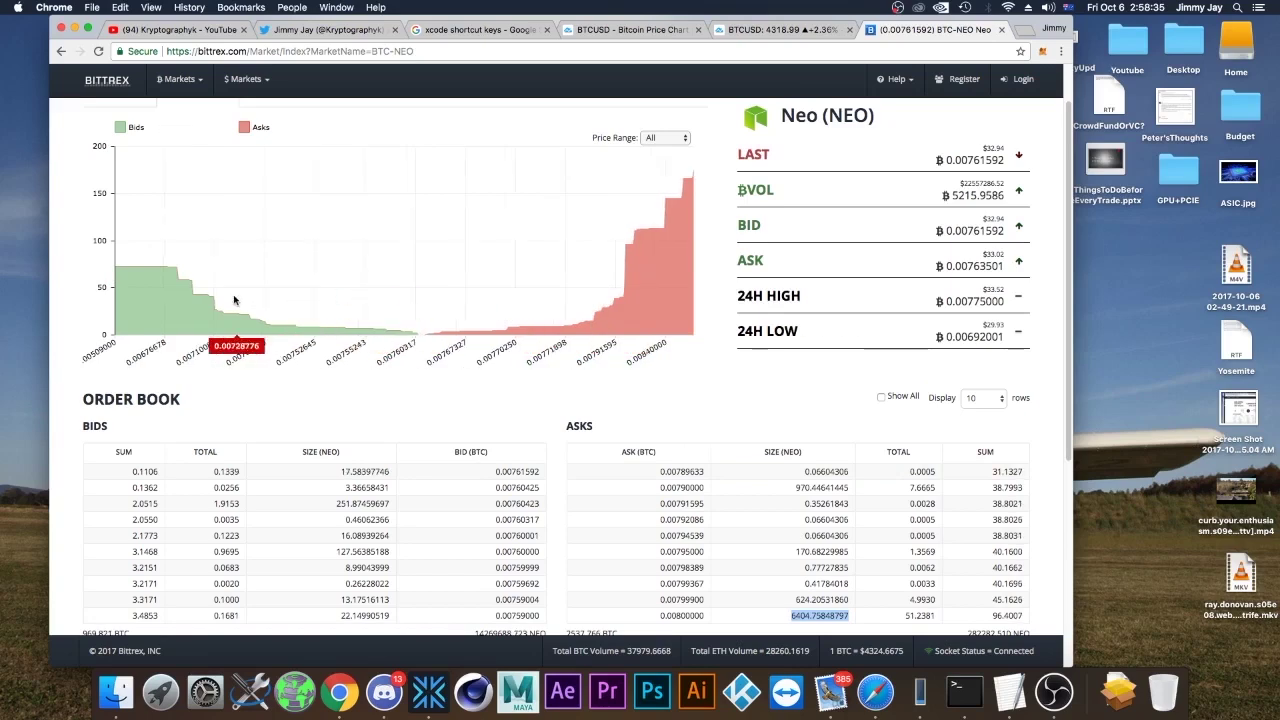
- Switch to the NEO price timeline and zoom it out to show candles back to 9/19
scroll(147, 115, "up", 1)
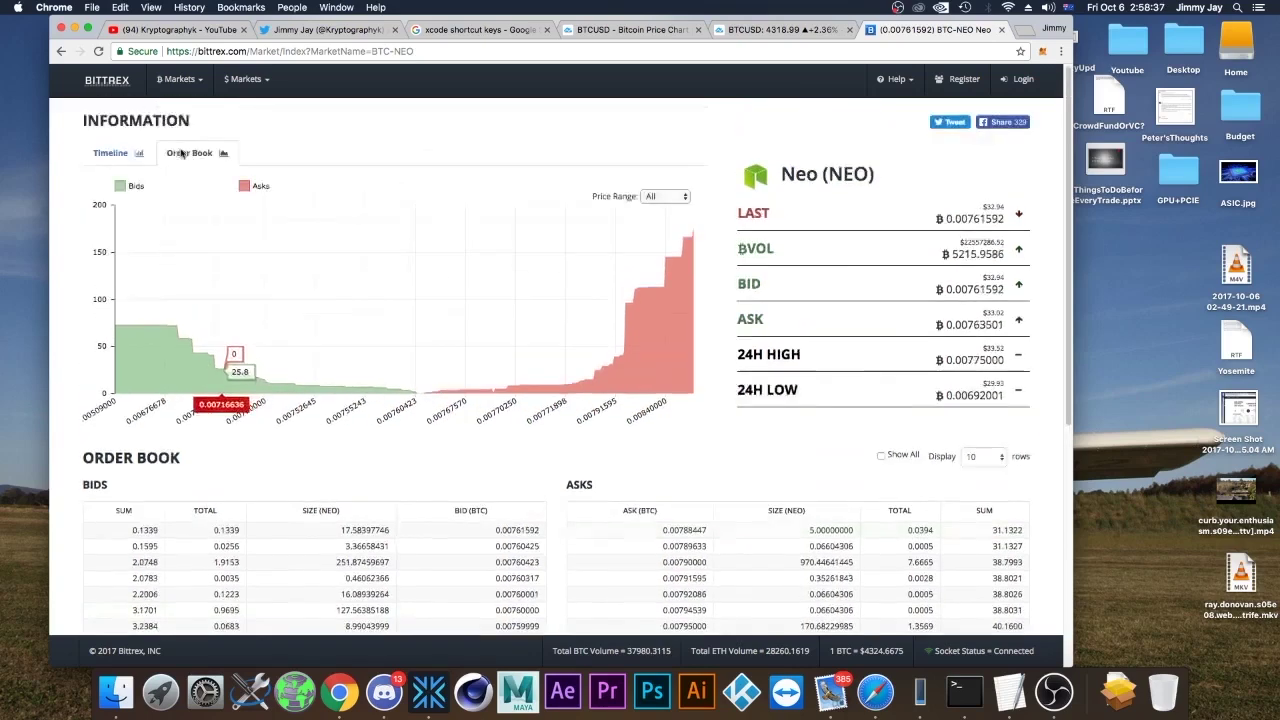
left_click(110, 152)
scroll(540, 320, "down", 10)
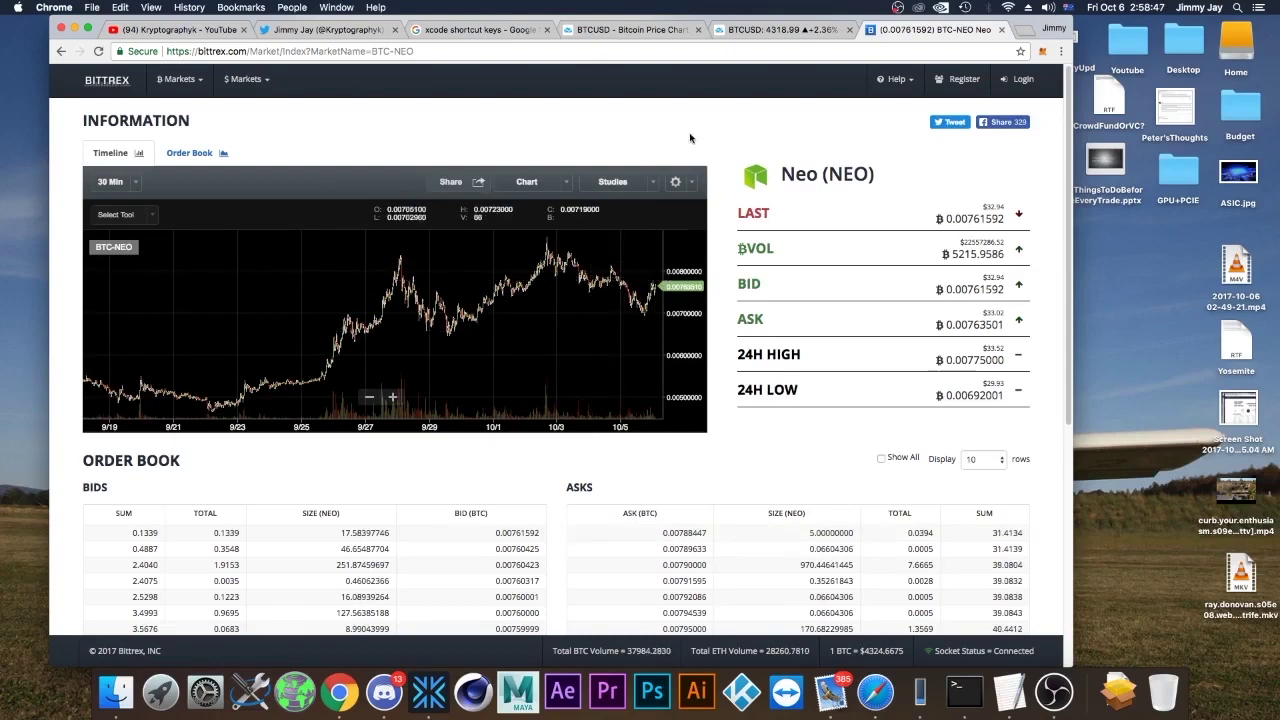
- Return to the TradingView BTCUSD chart and remove both trend lines from the 30 September rise
left_click(780, 29)
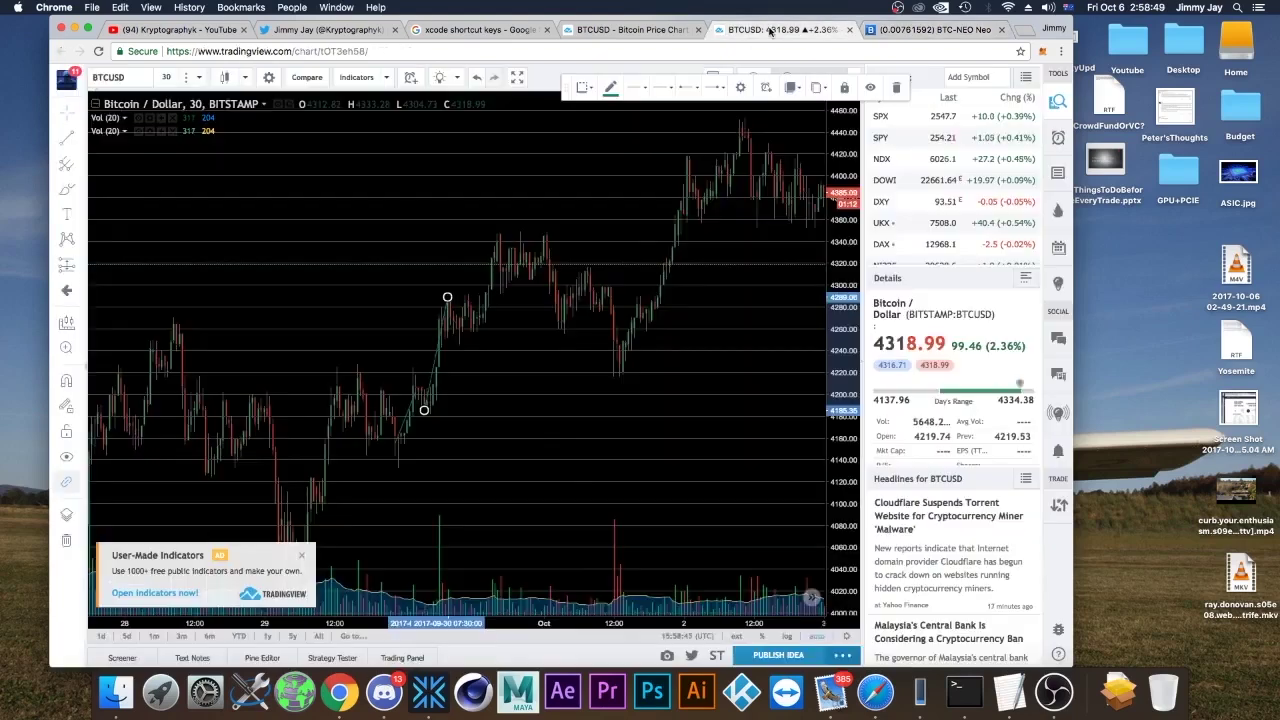
right_click(431, 393)
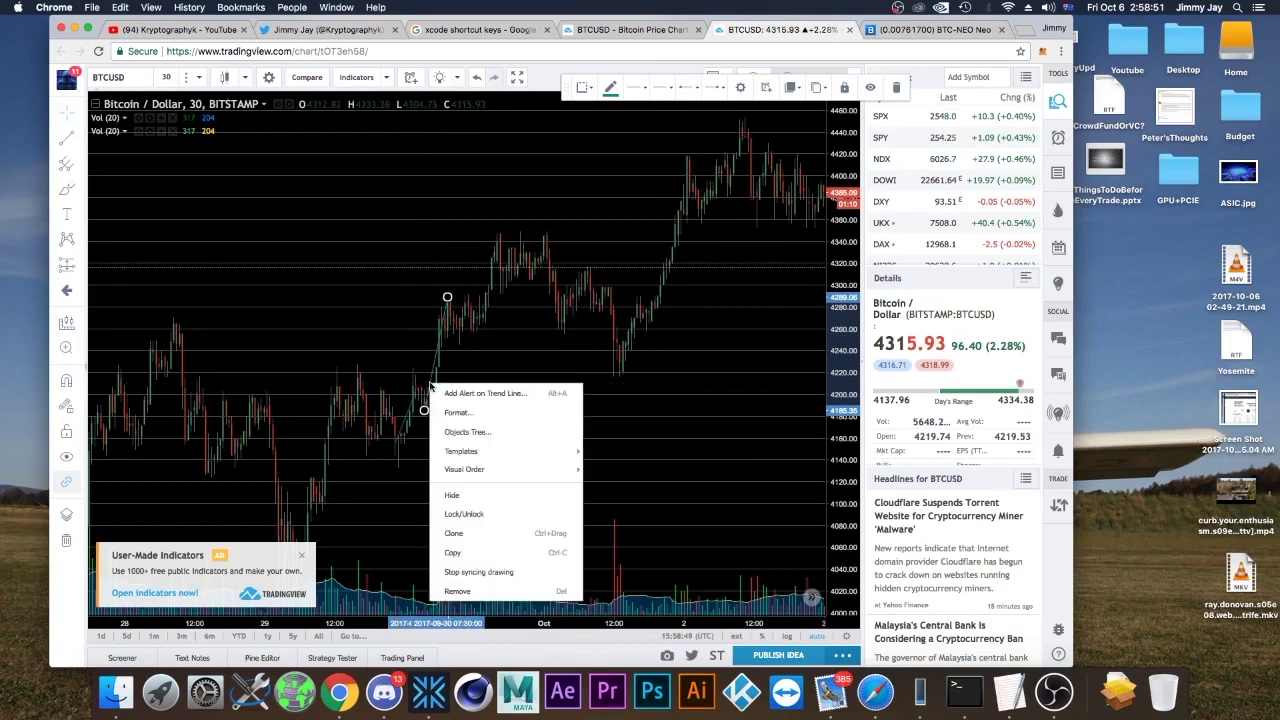
left_click(469, 597)
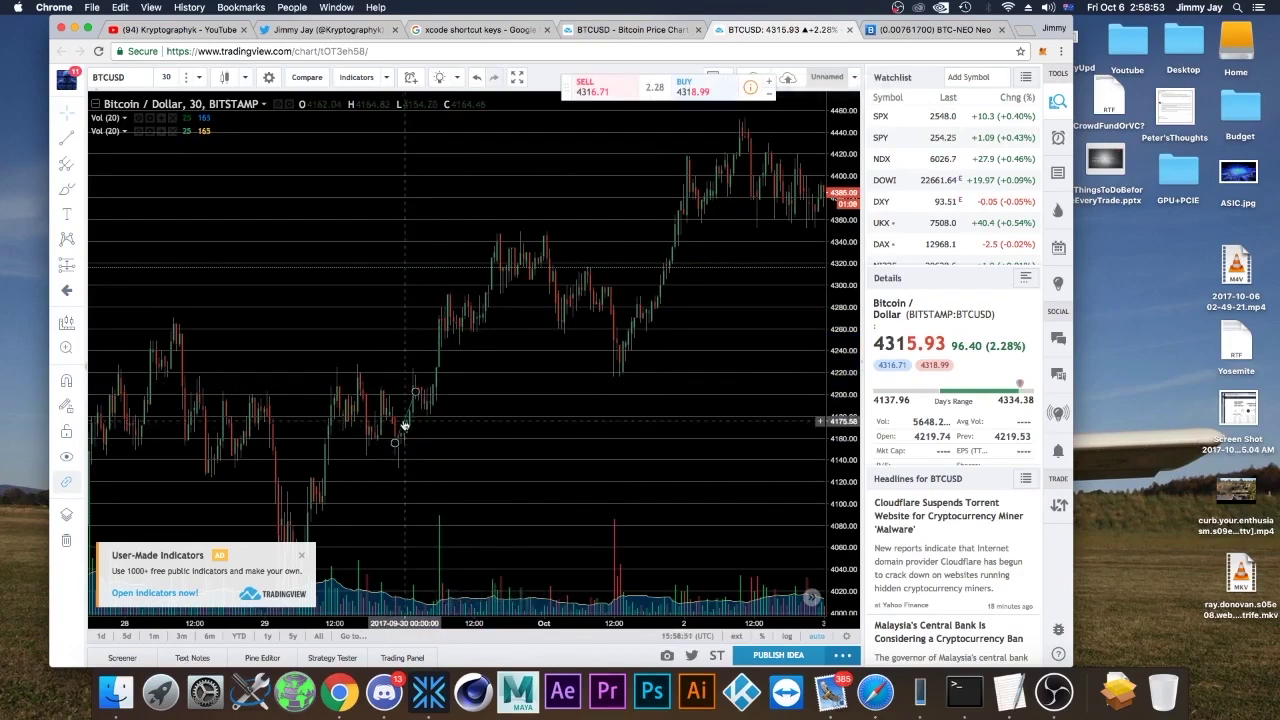
right_click(405, 424)
left_click(449, 630)
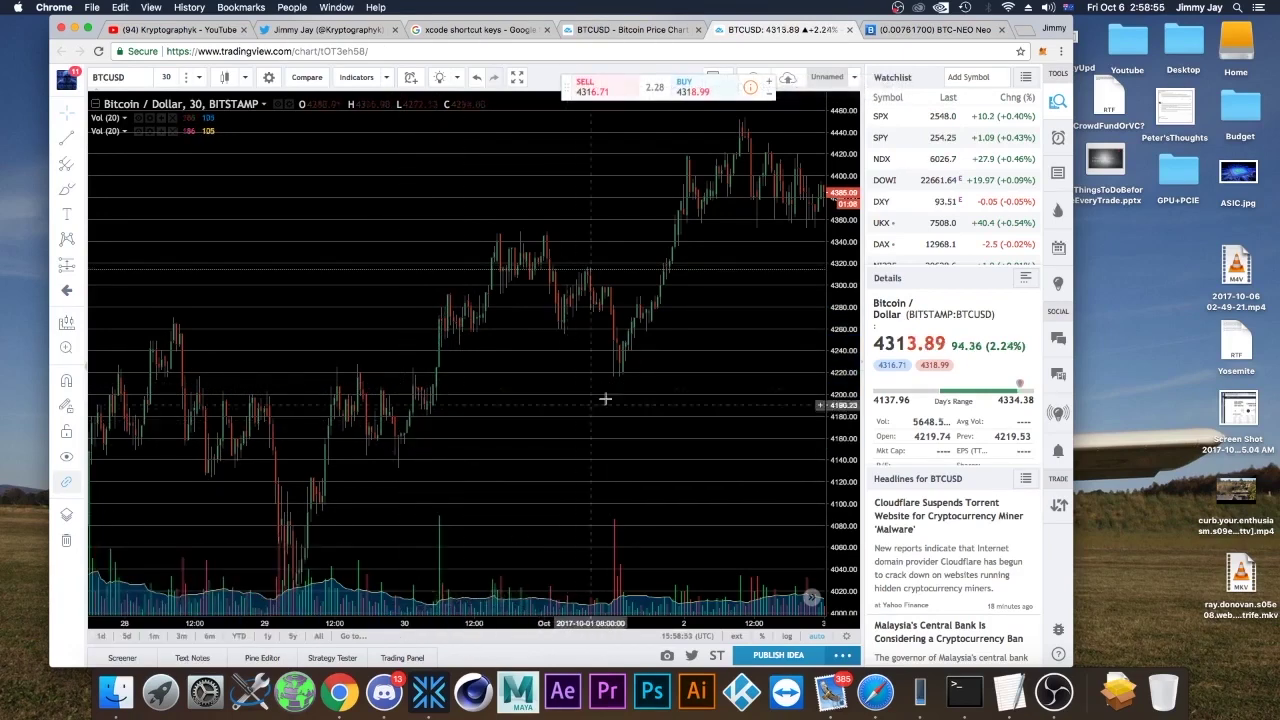
- Examine the BTCUSD price moves from the latest candles back to 26 September
scroll(646, 354, "down", 3)
scroll(651, 351, "up", 5)
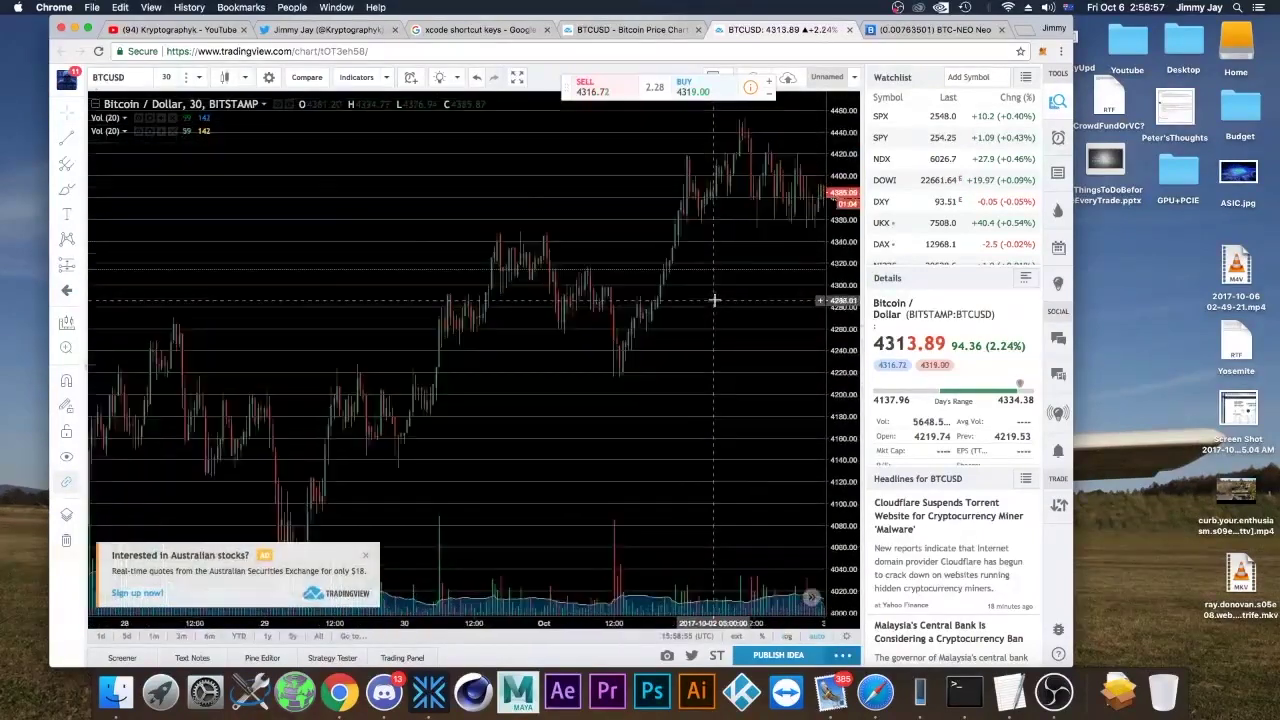
scroll(238, 342, "right", 2)
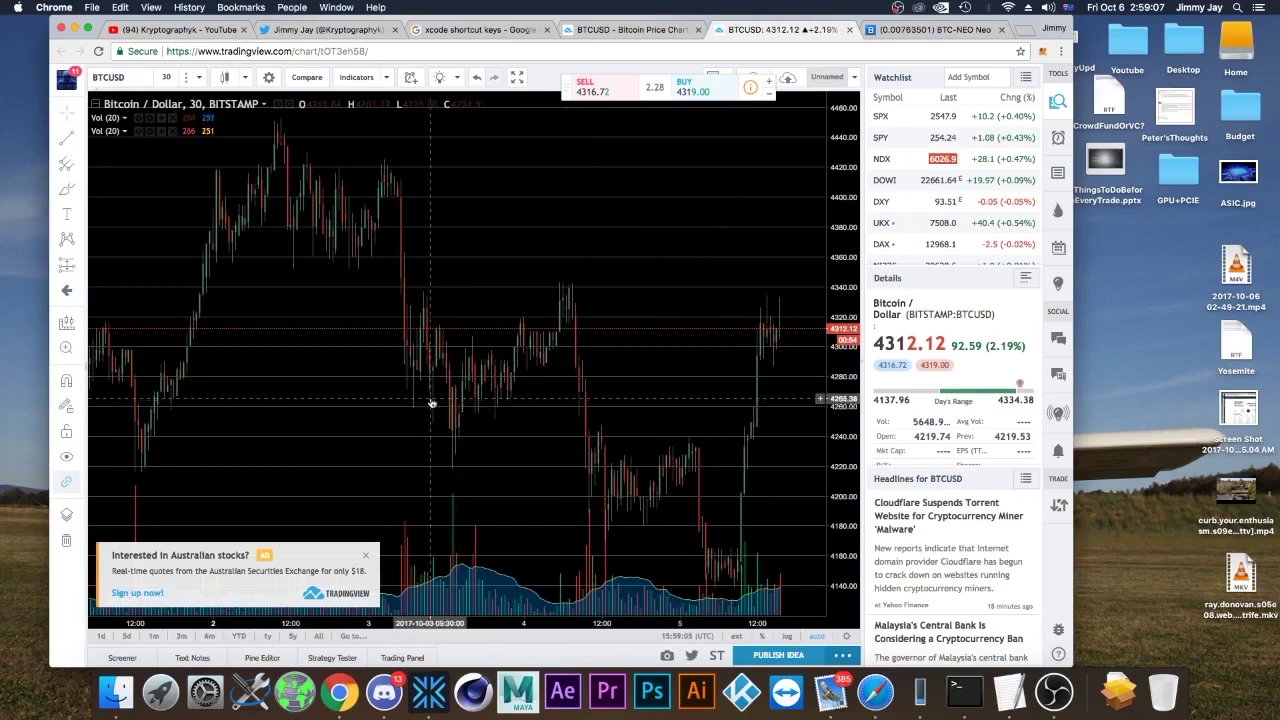
left_click_drag(314, 420, 749, 384)
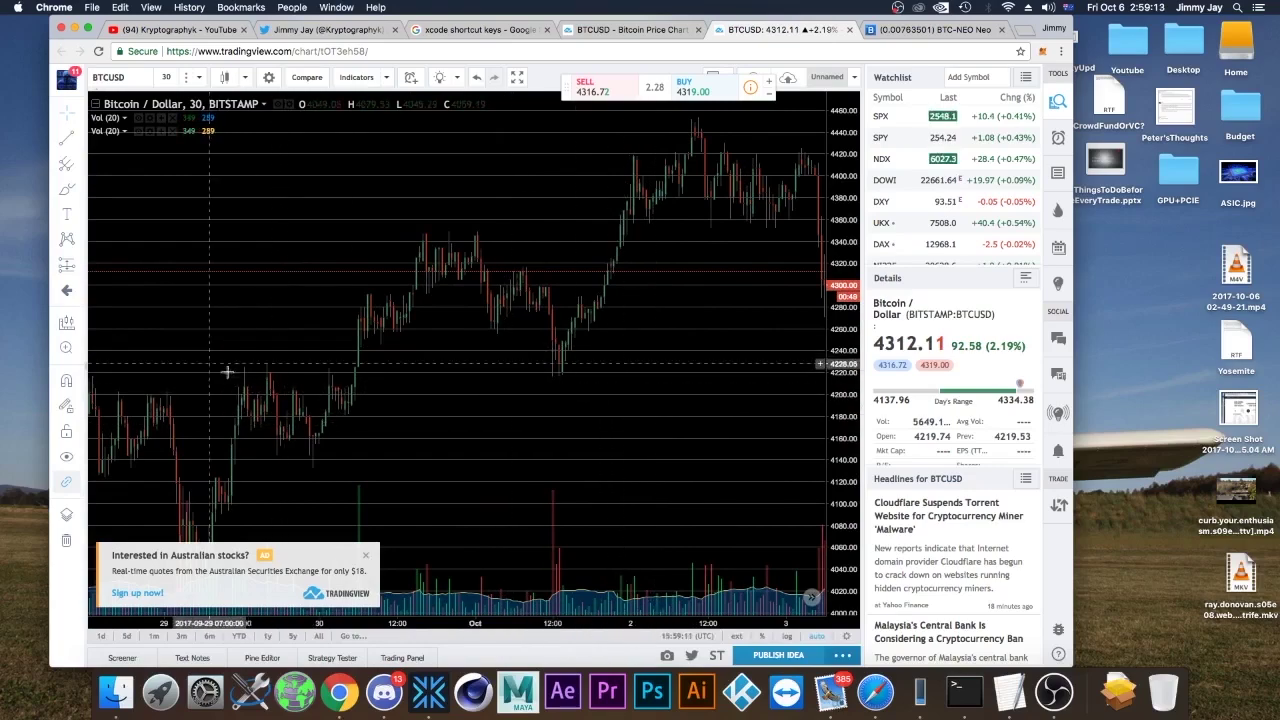
left_click_drag(301, 420, 585, 379)
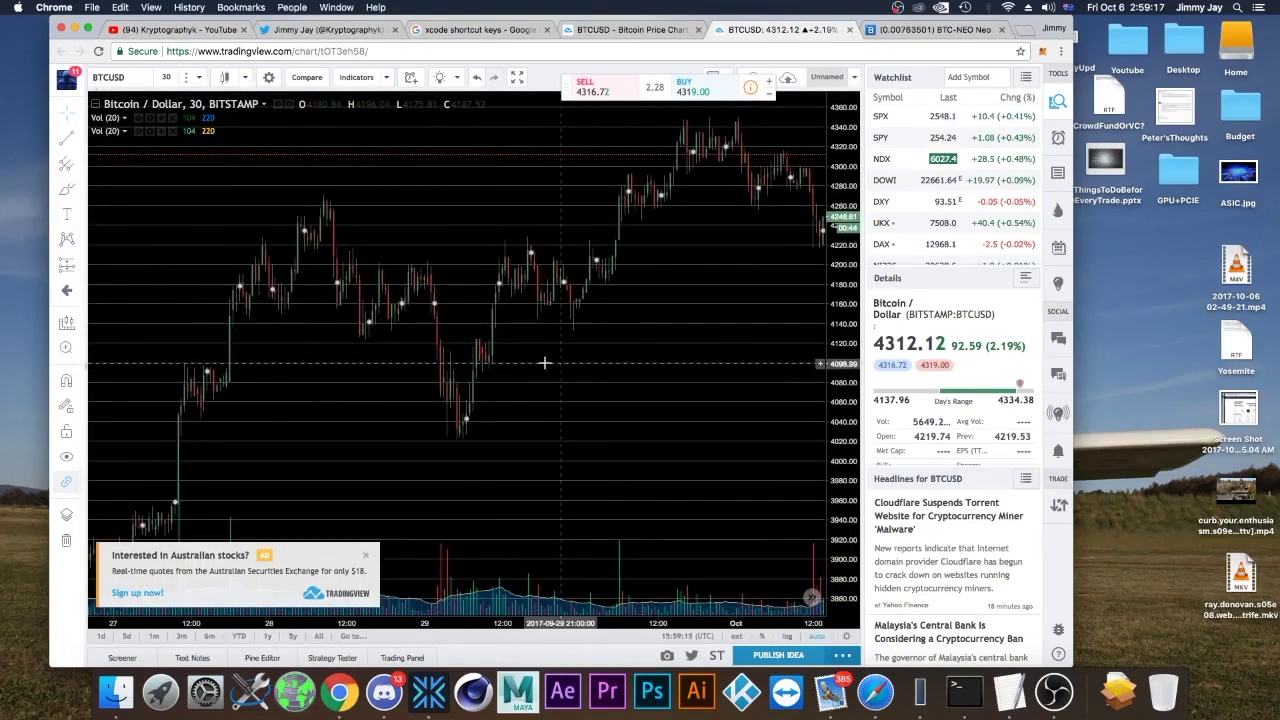
left_click_drag(286, 391, 374, 366)
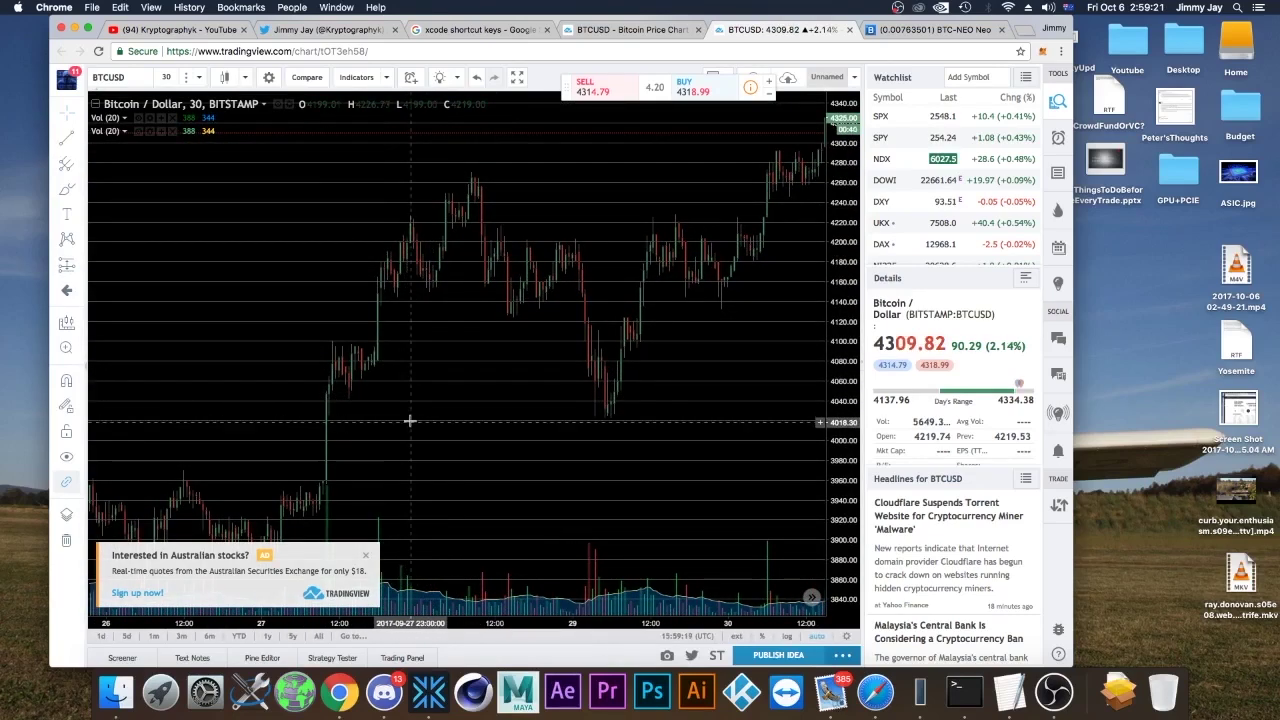
- Draw near-horizontal trend lines at about 4020 from 27 to 30 September and at about 4125 from 28 to 29 September
left_click(66, 141)
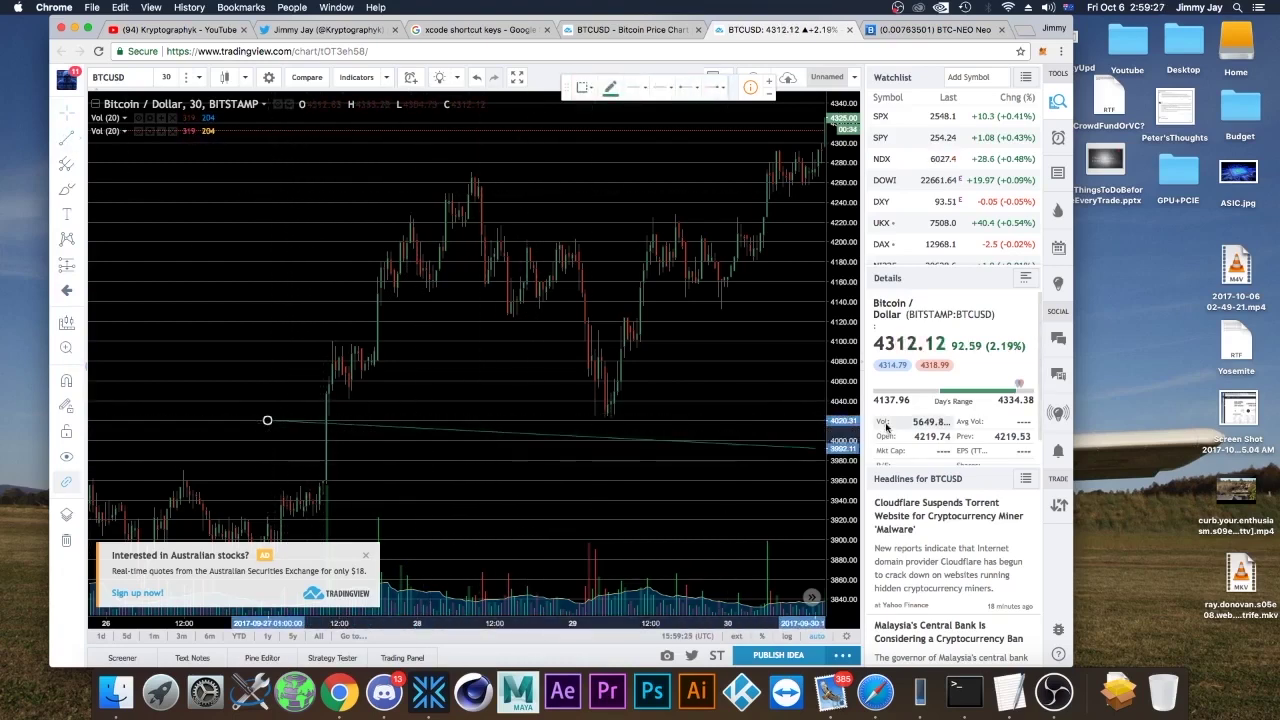
left_click(733, 419)
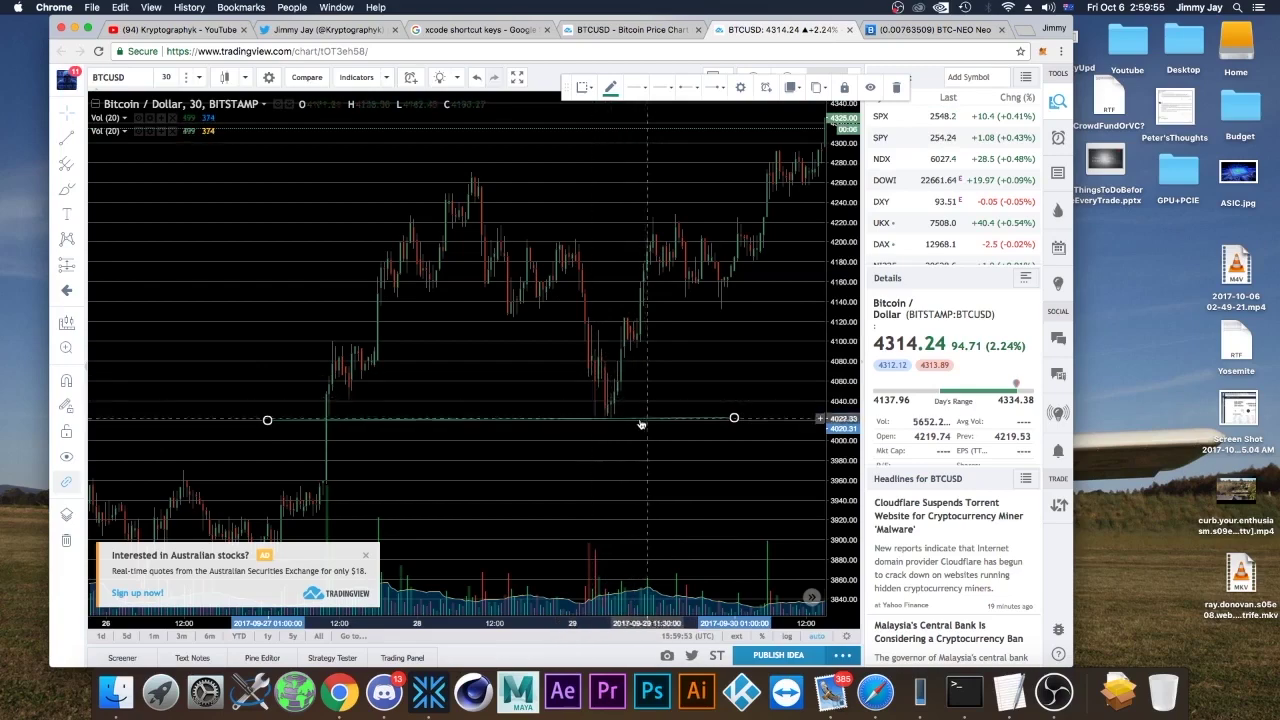
scroll(600, 410, "down", 3)
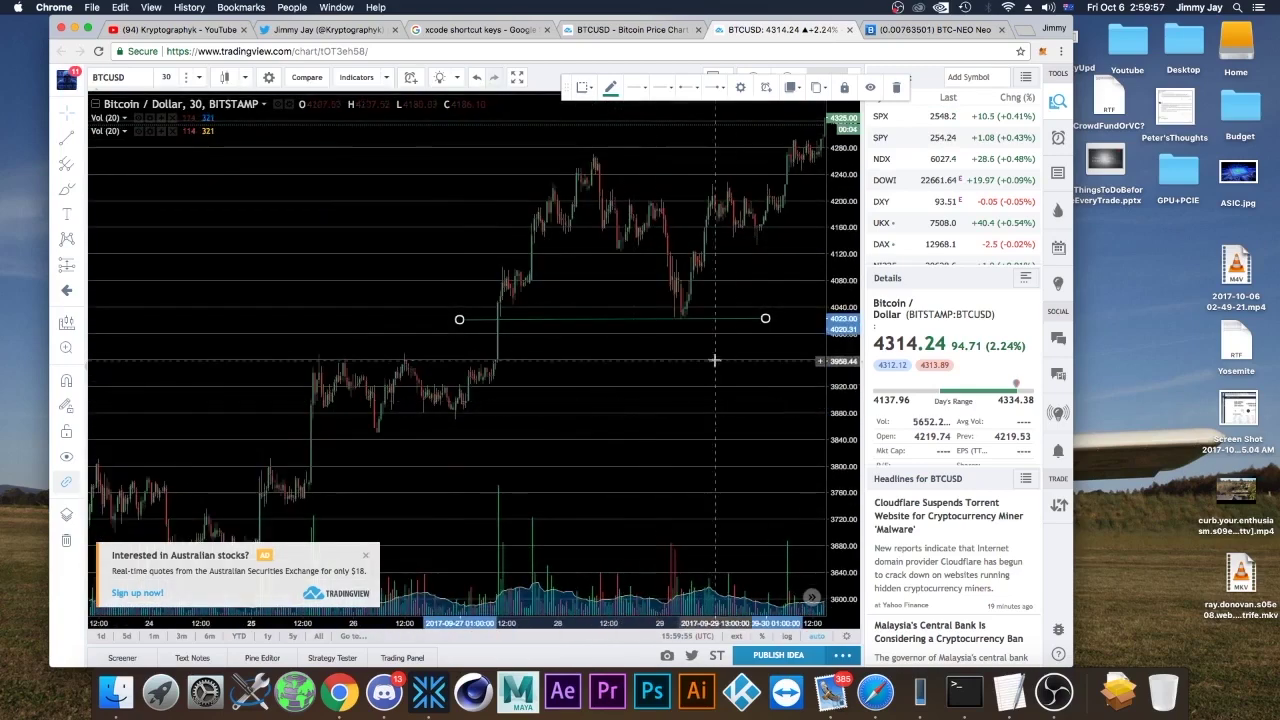
left_click_drag(714, 360, 511, 376)
scroll(511, 376, "right", 5)
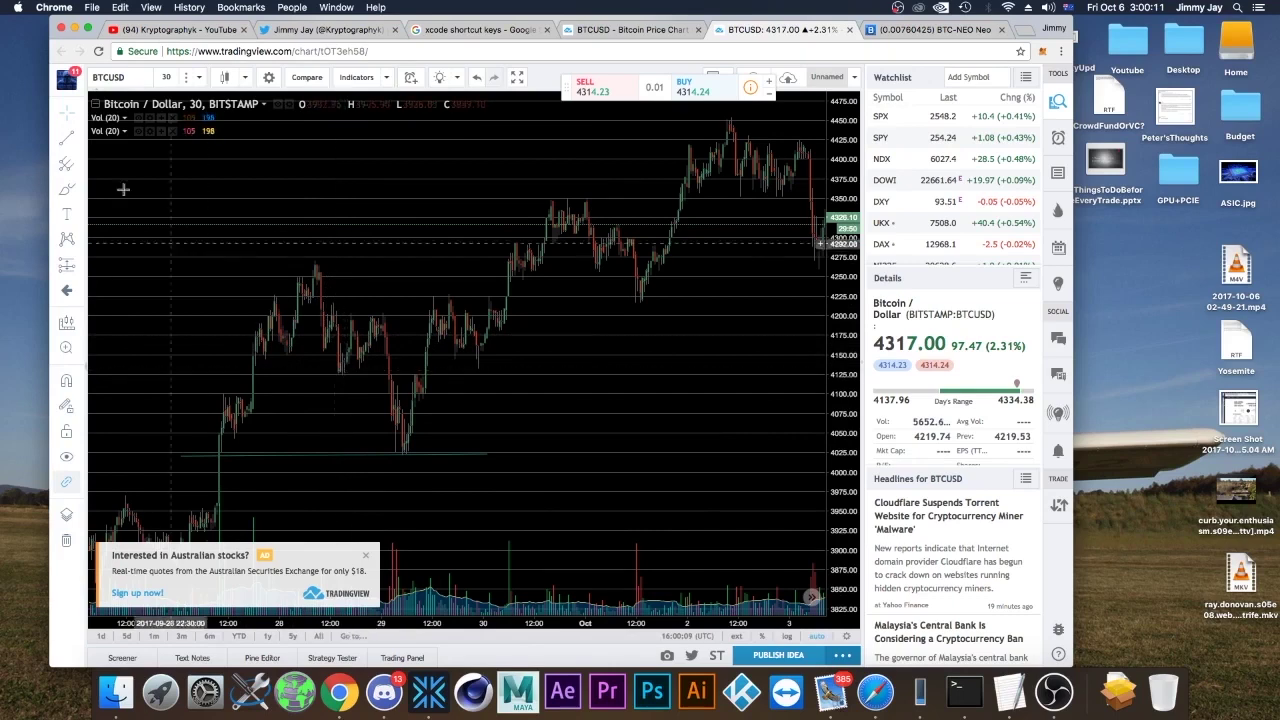
left_click(63, 139)
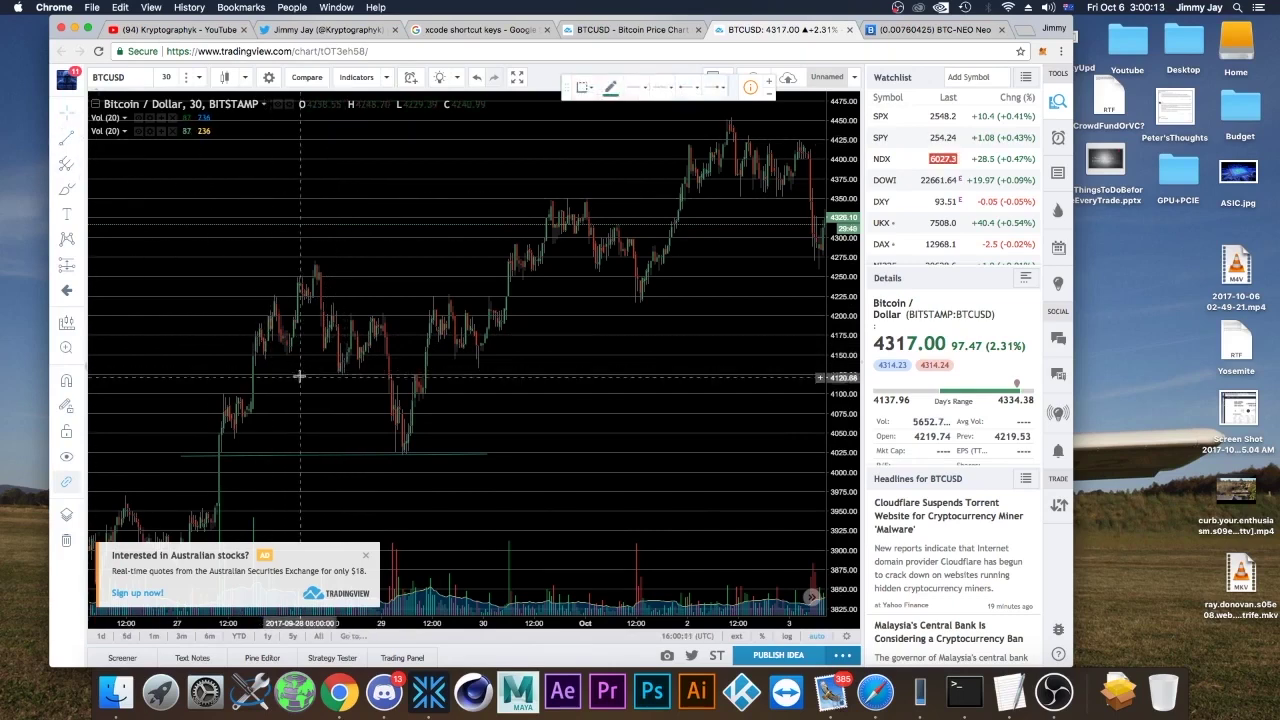
left_click(282, 374)
left_click(386, 374)
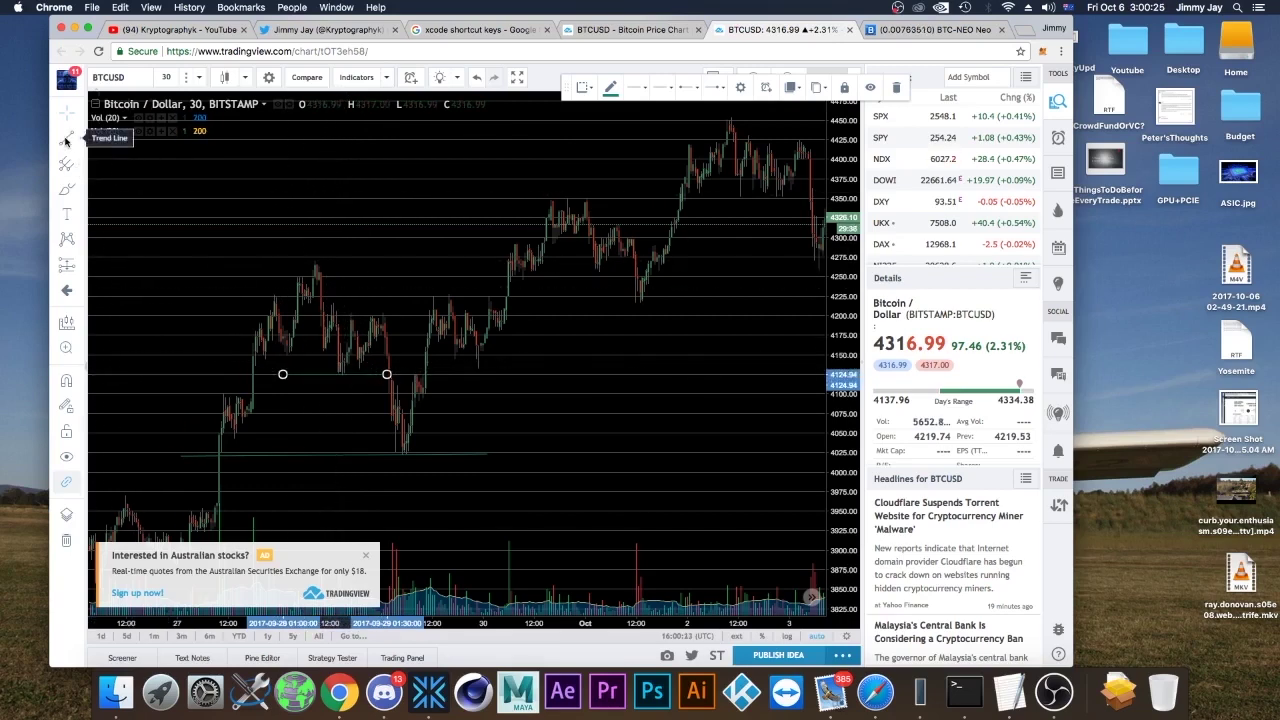
- Dismiss the ad and draw a near-horizontal trend line at about 4269 from 27 to 30 September above the 28 September peak
left_click(366, 555)
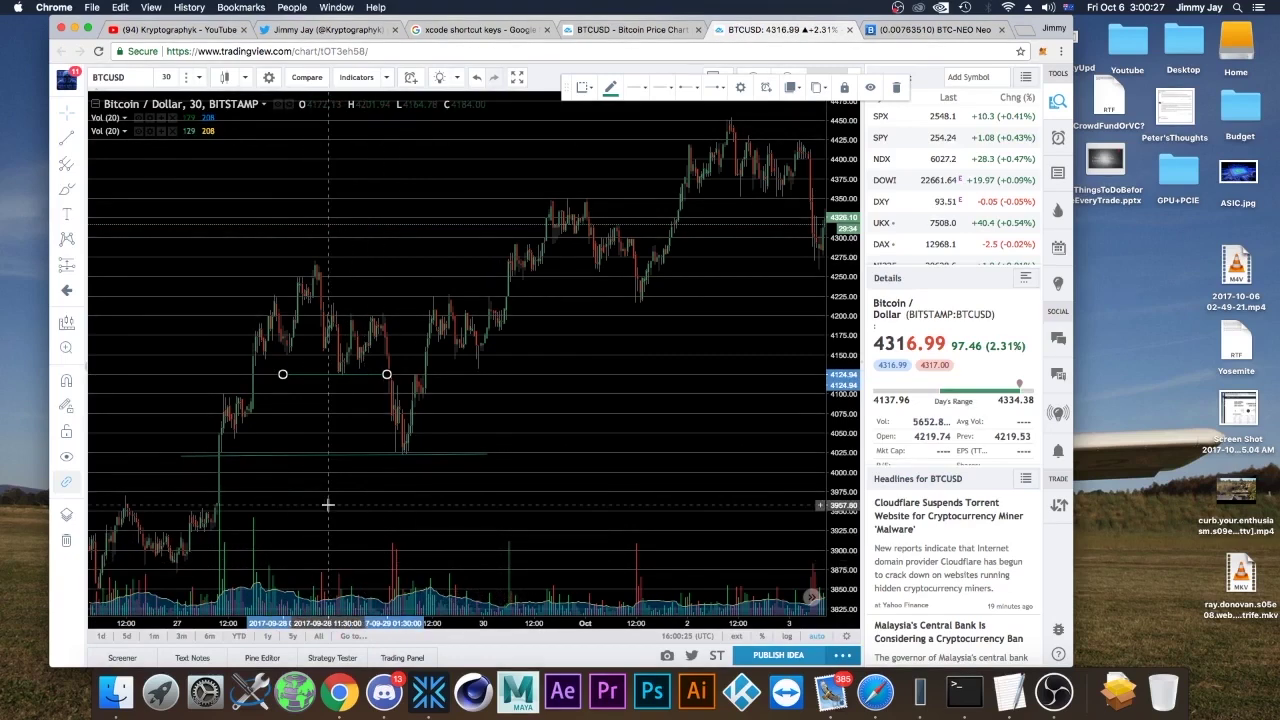
left_click(65, 143)
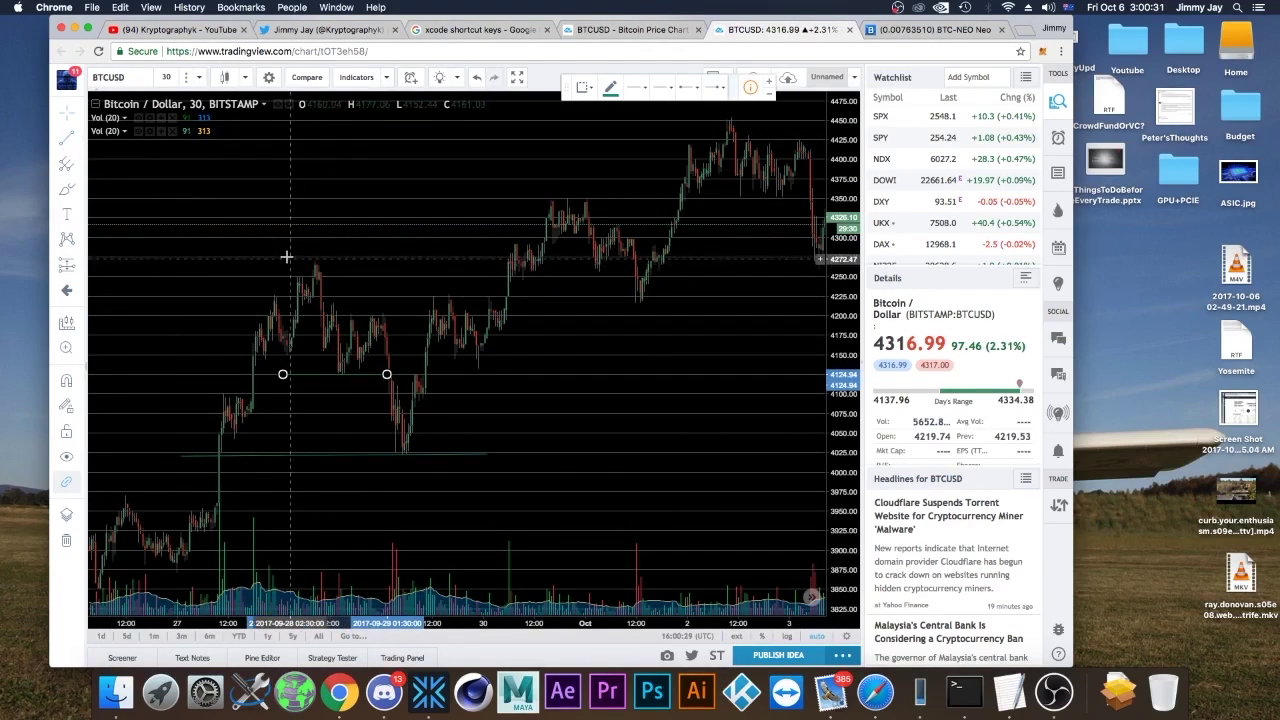
left_click(221, 261)
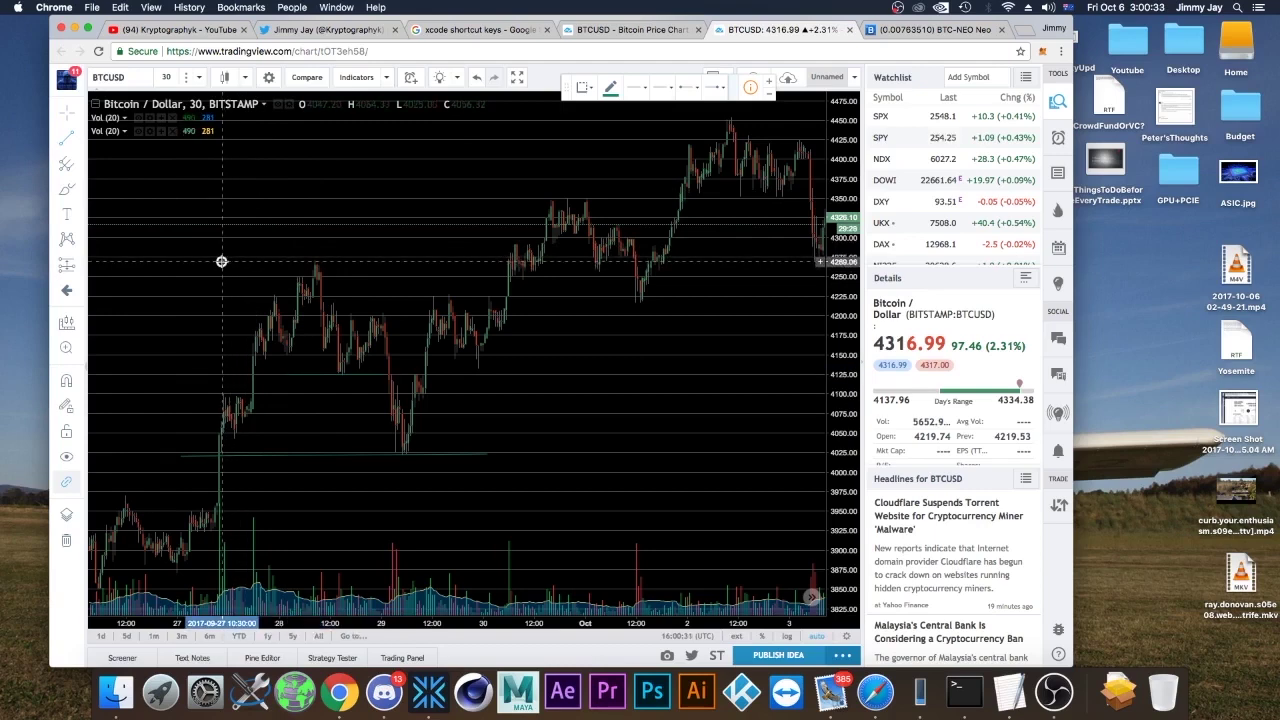
left_click(495, 263)
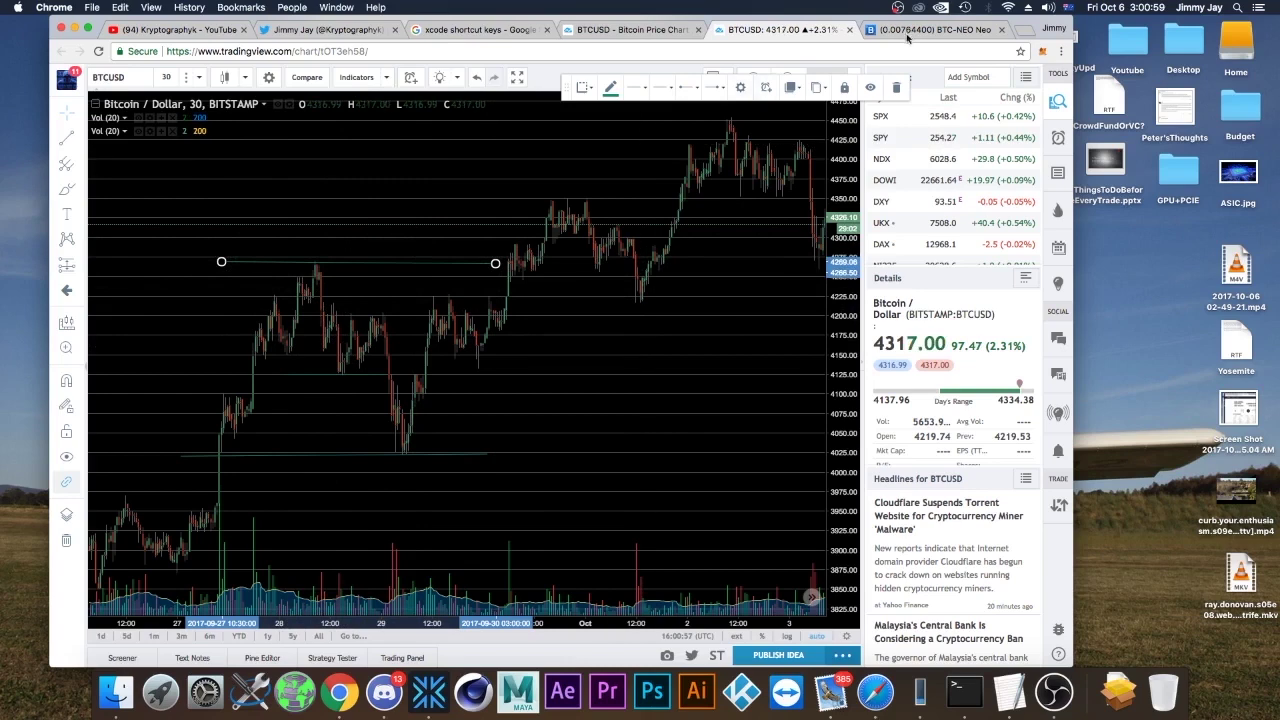
- Compare the sell wall in the Bittrex NEO order book with the lower and upper trend lines on the TradingView BTCUSD chart
left_click(908, 31)
left_click(189, 153)
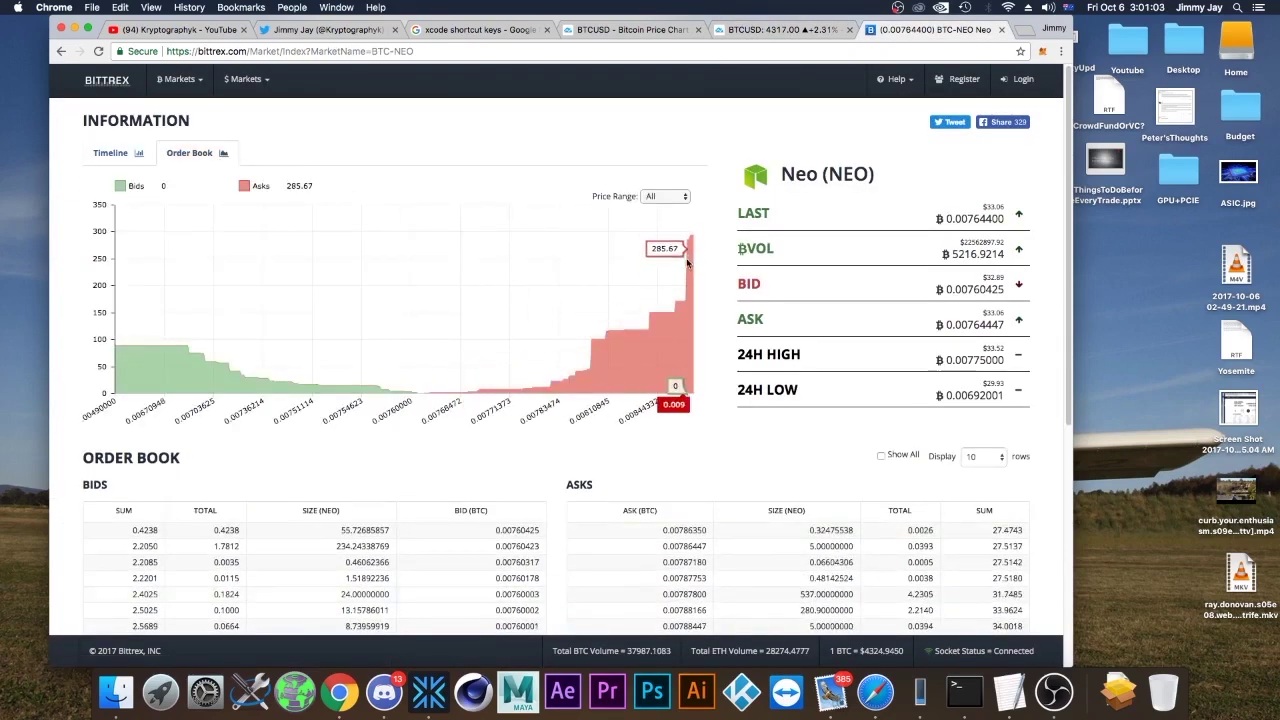
left_click(776, 34)
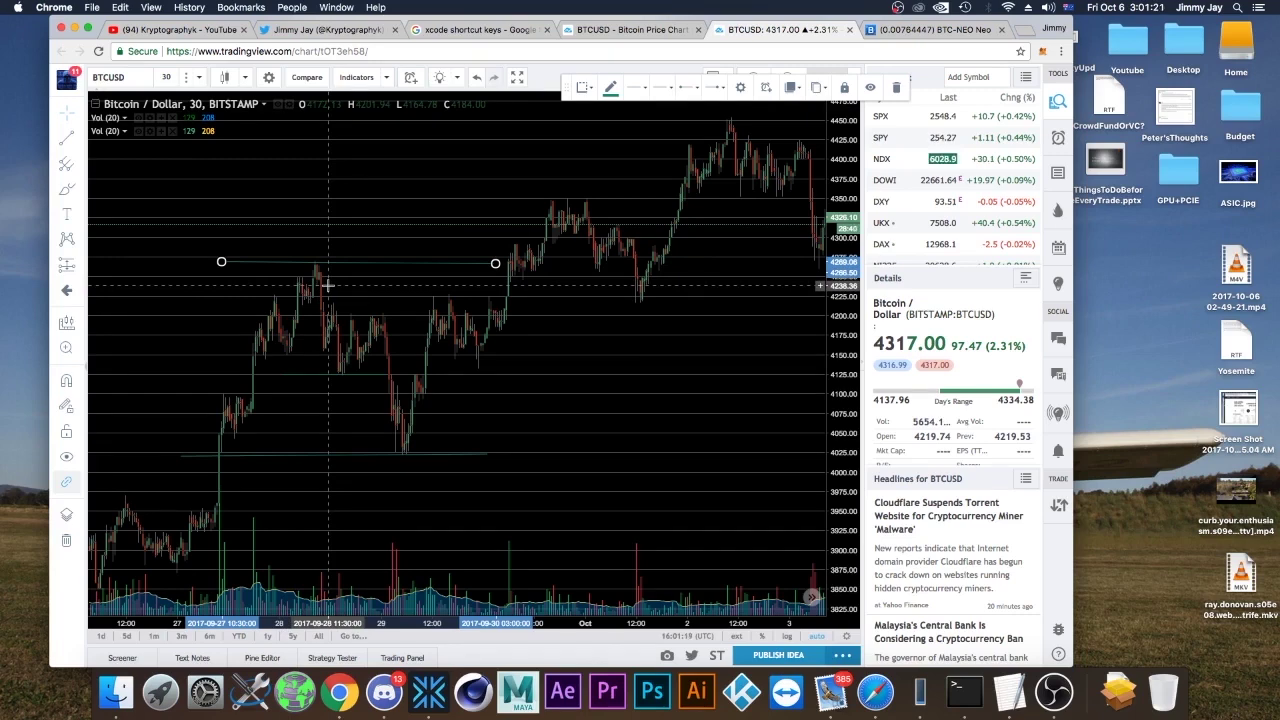
left_click(425, 459)
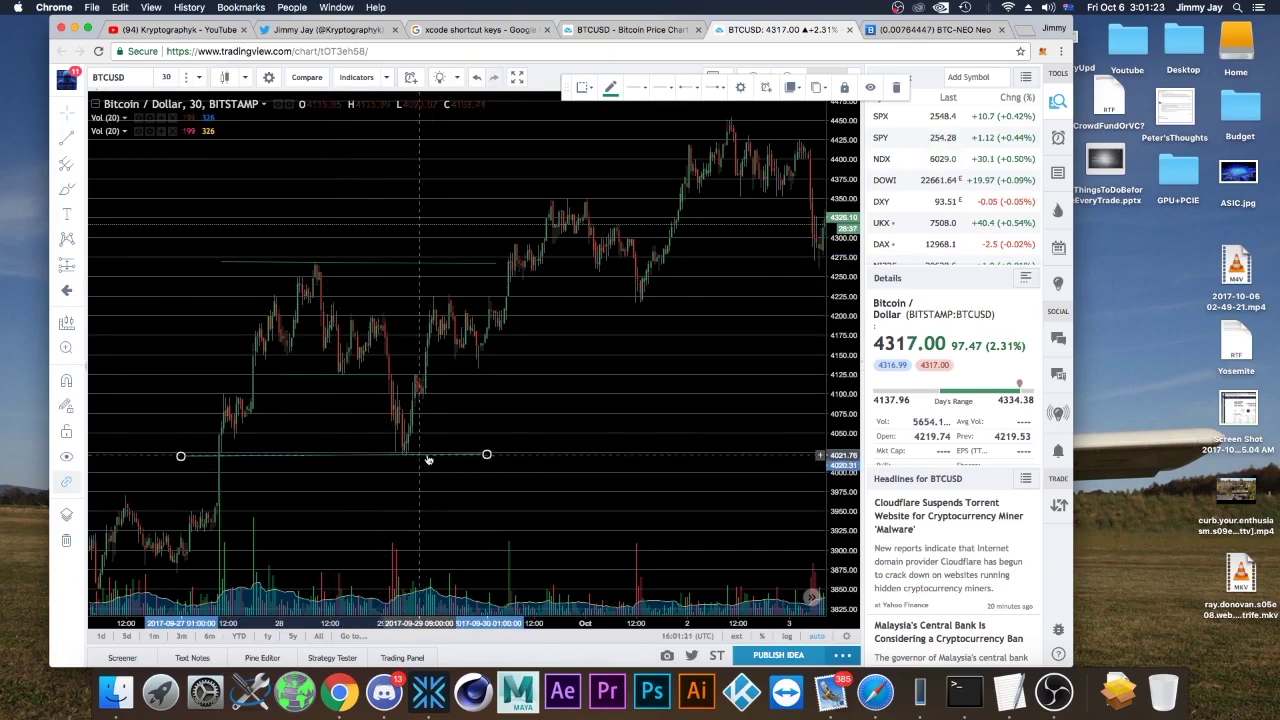
left_click(329, 264)
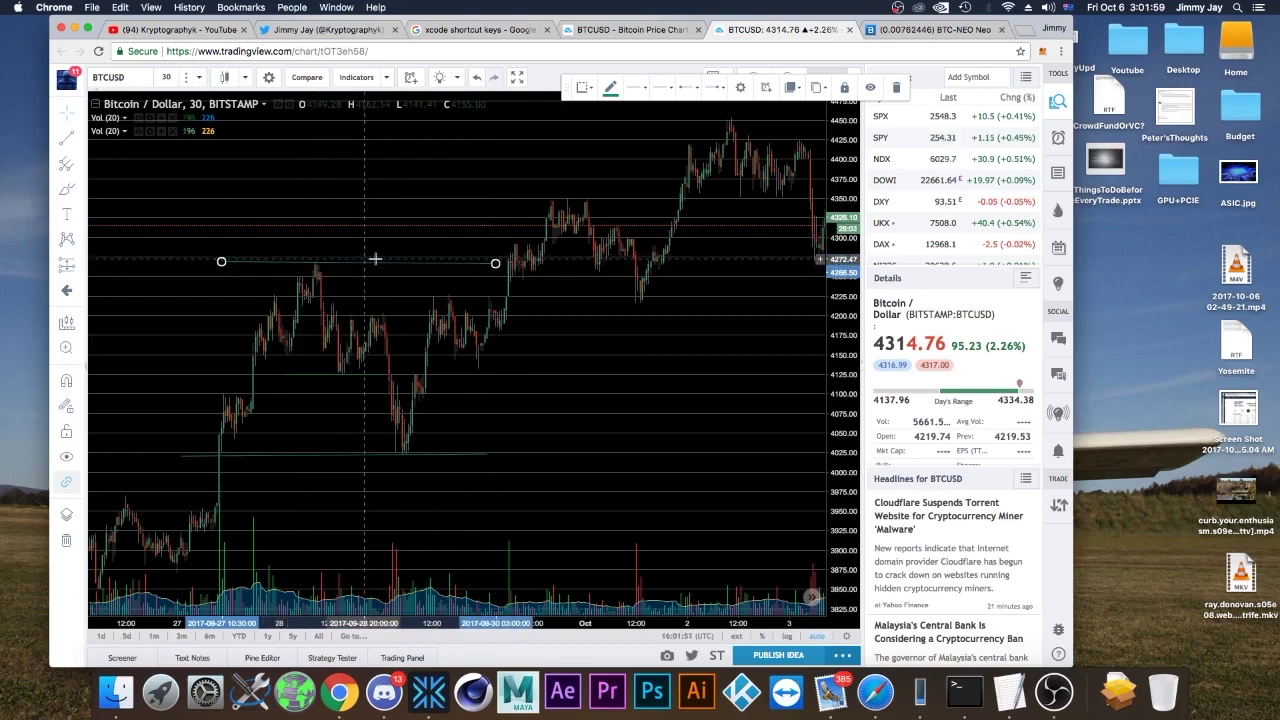
- Remove the upper, lower and middle trend lines around the 27 to 30 September price range
right_click(461, 265)
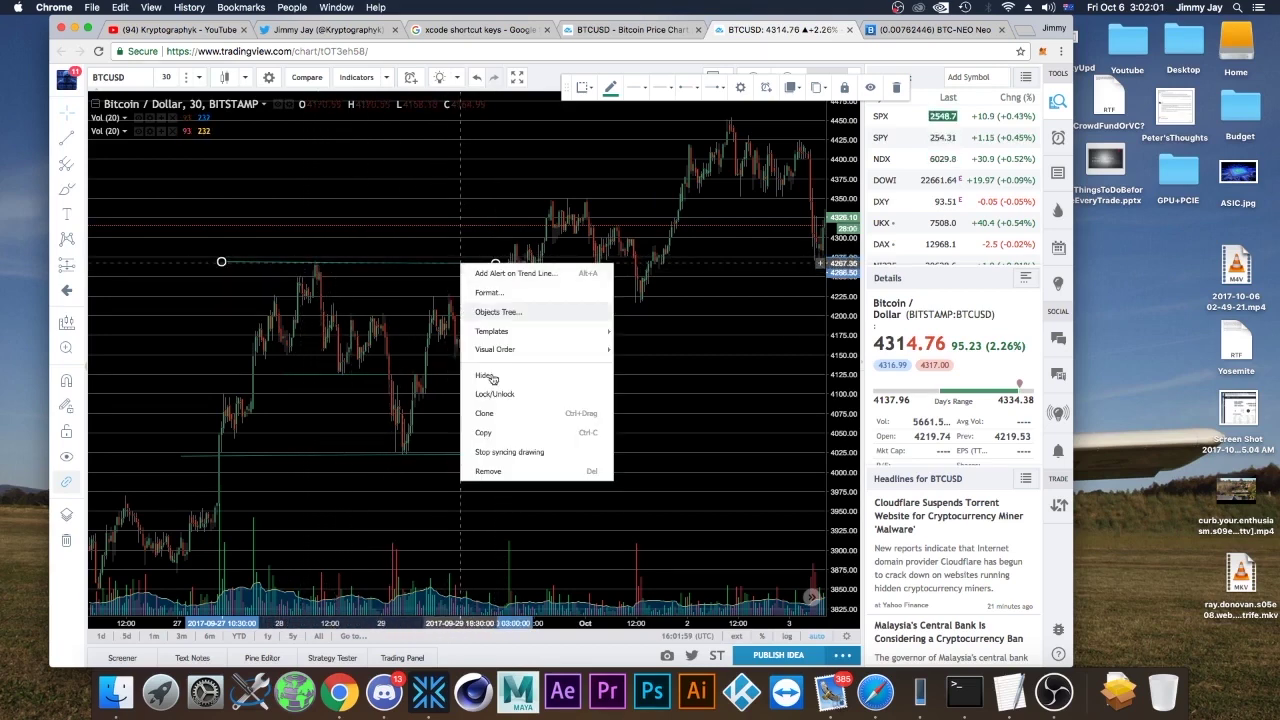
left_click(489, 471)
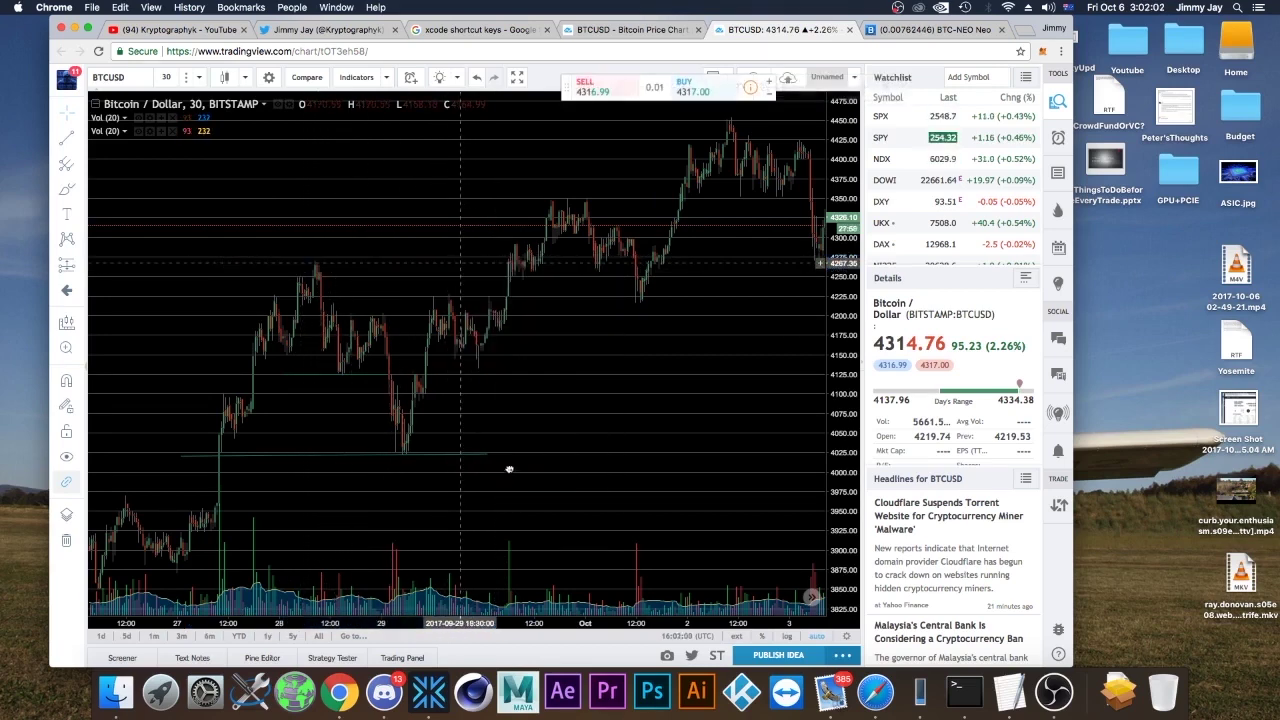
right_click(375, 448)
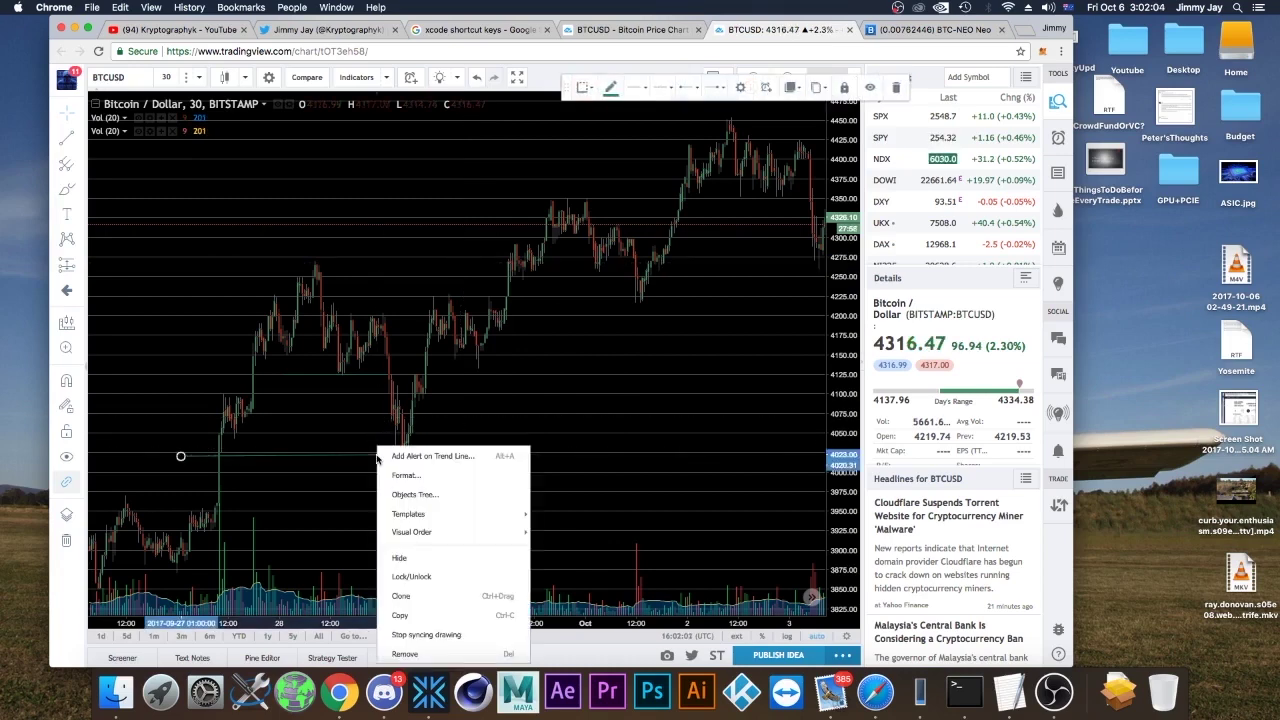
left_click(400, 656)
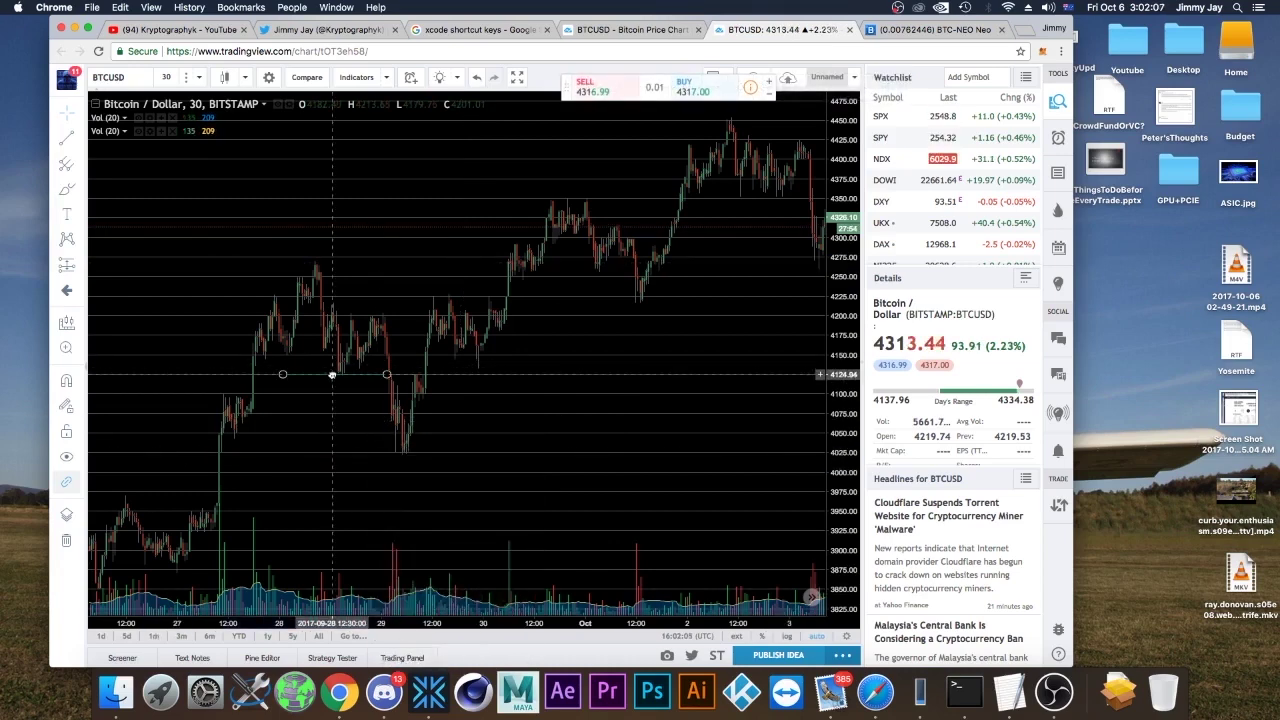
right_click(334, 376)
left_click(400, 582)
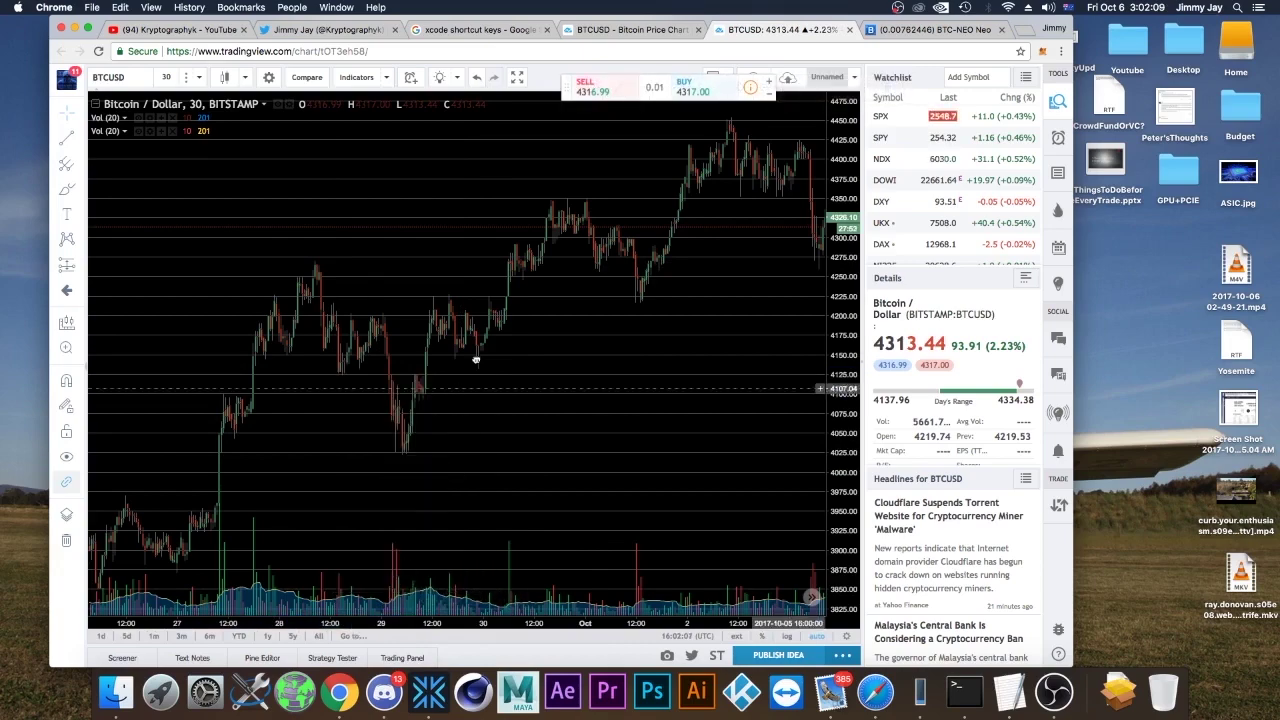
- Draw a descending trend line above the October highs from about 4439 on 3 October to about 4268 on 5 October
left_click_drag(708, 280, 309, 300)
left_click_drag(466, 303, 524, 315)
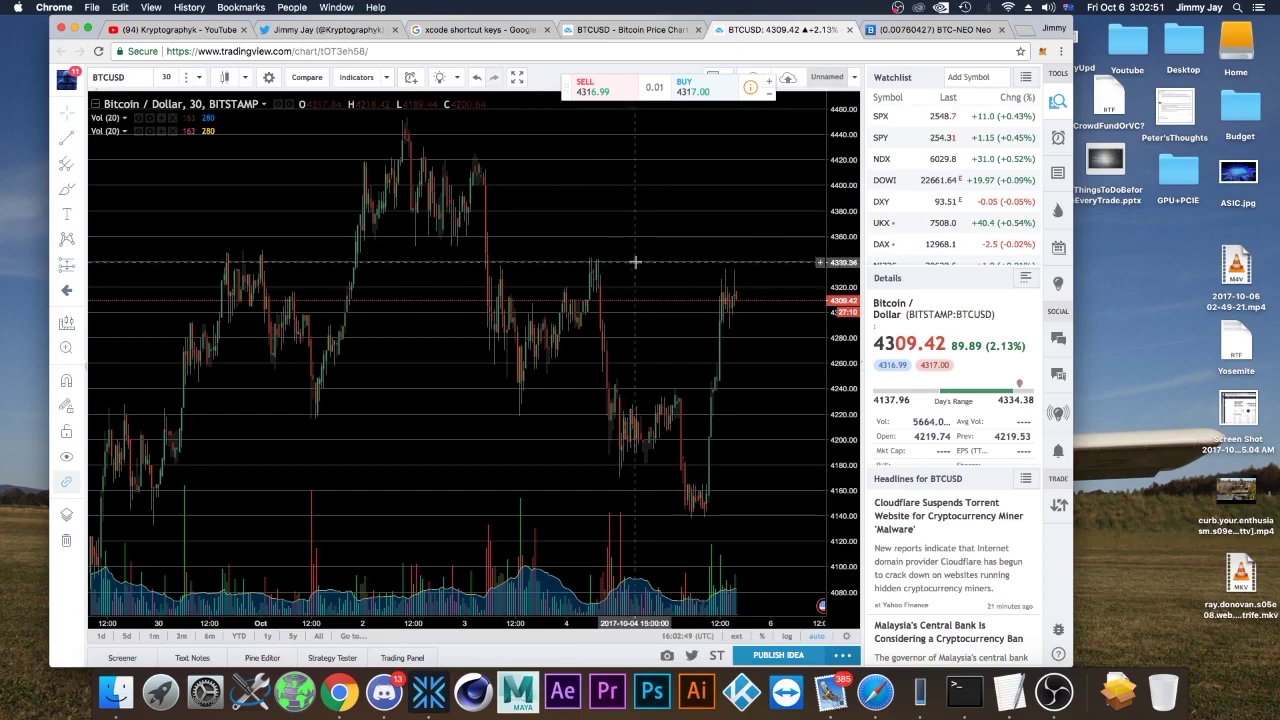
left_click_drag(626, 270, 711, 286)
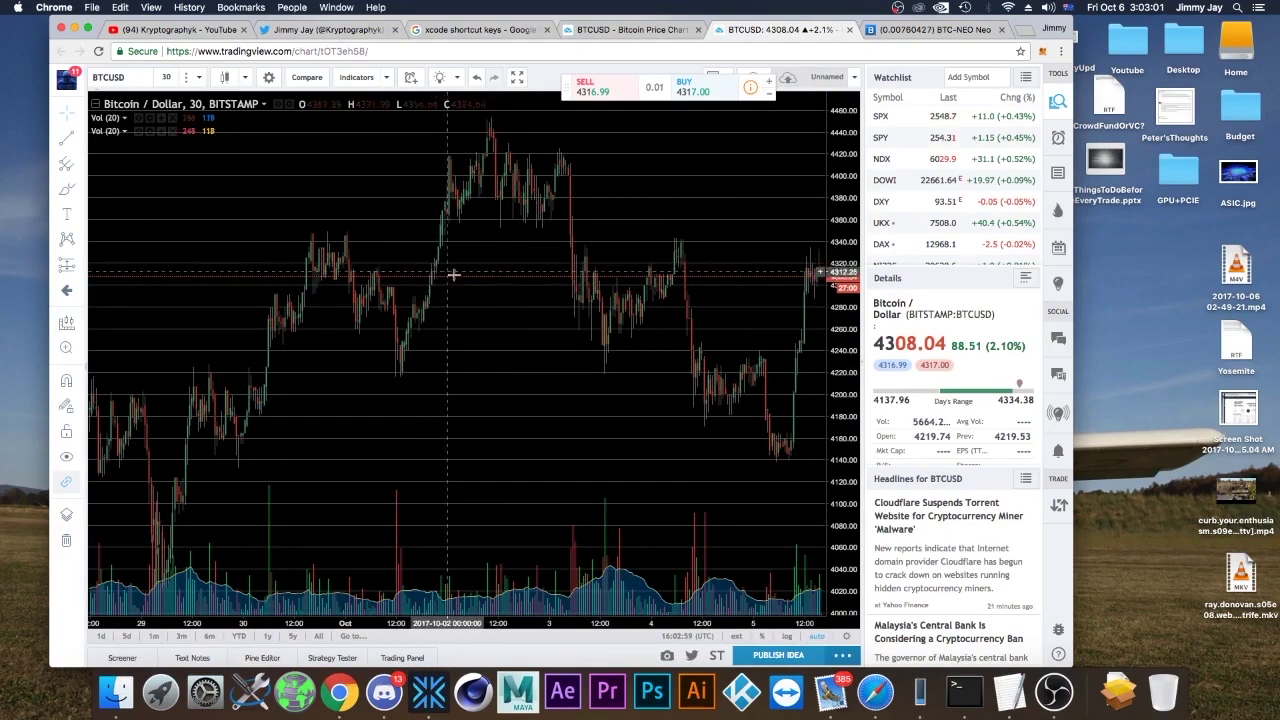
scroll(665, 382, "right", 5)
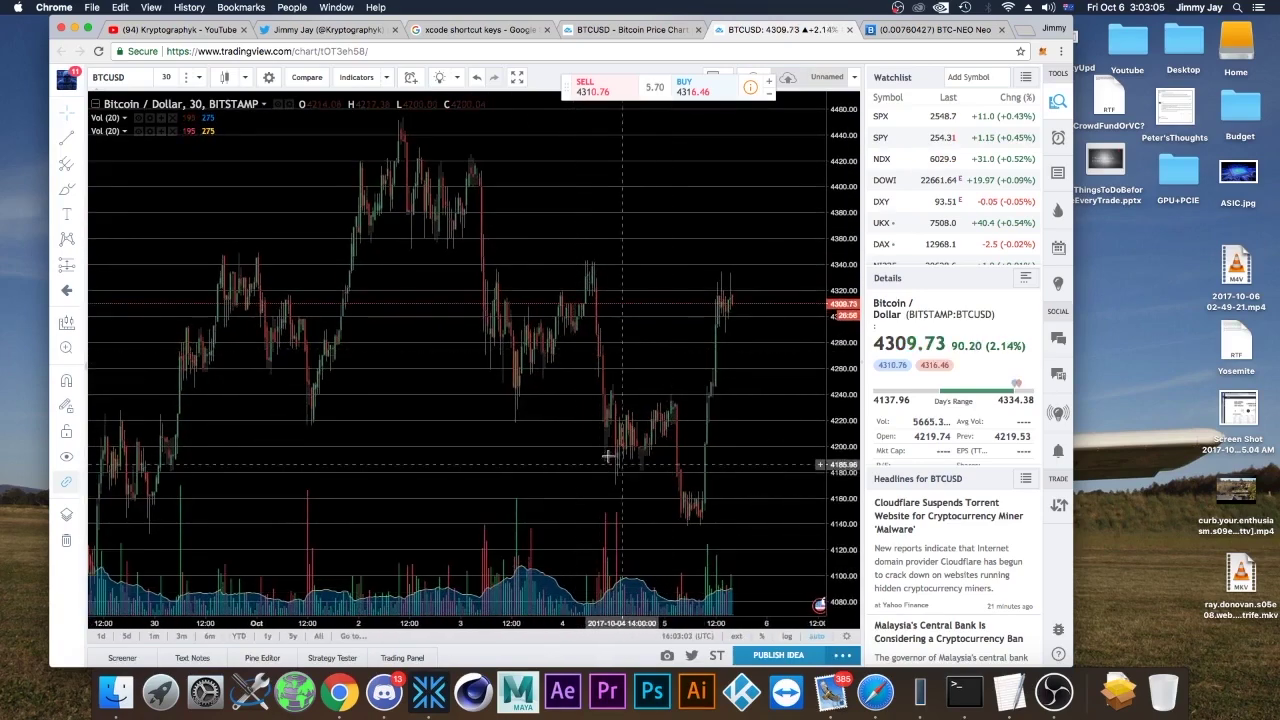
scroll(620, 455, "up", 5)
left_click_drag(487, 378, 692, 386)
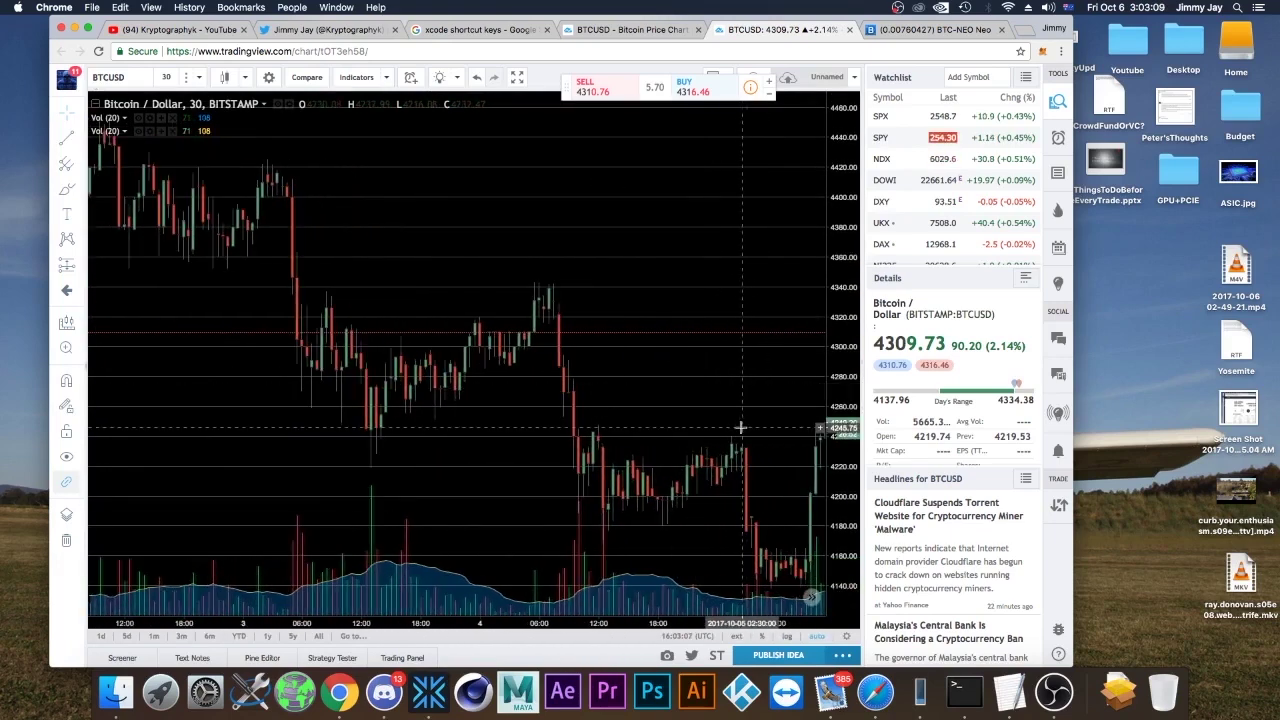
left_click(67, 138)
left_click(248, 138)
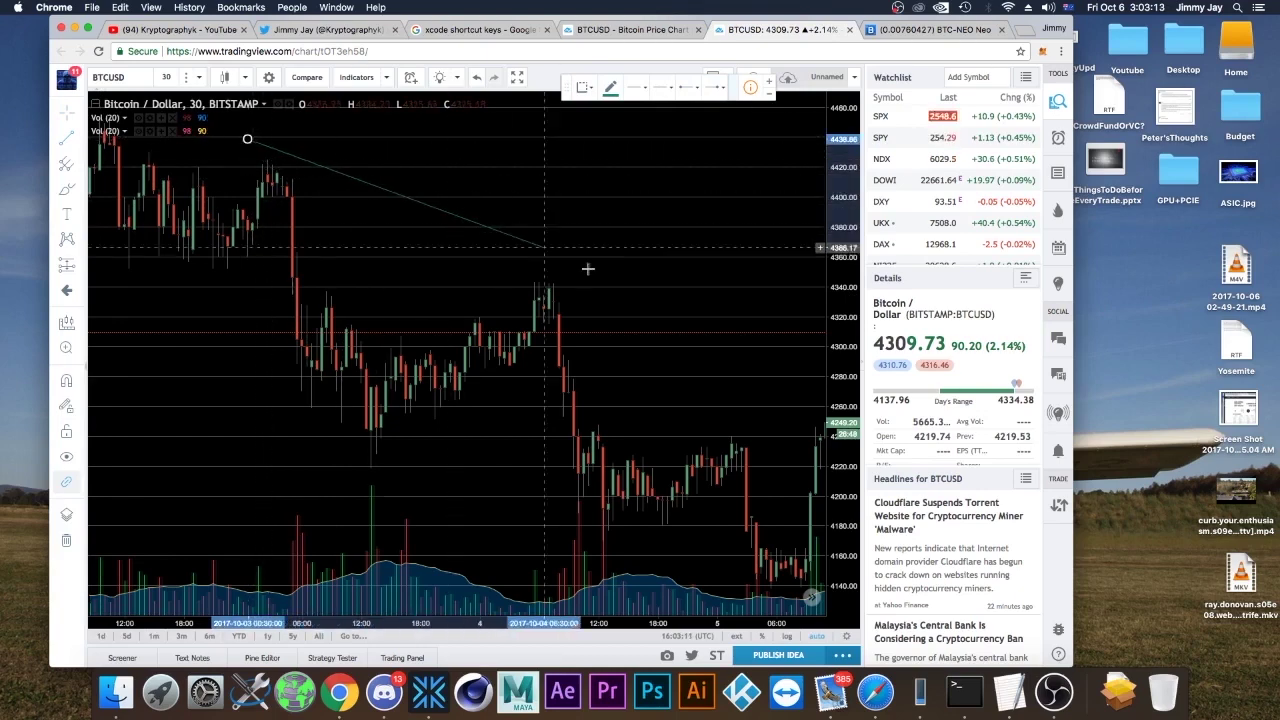
left_click(817, 394)
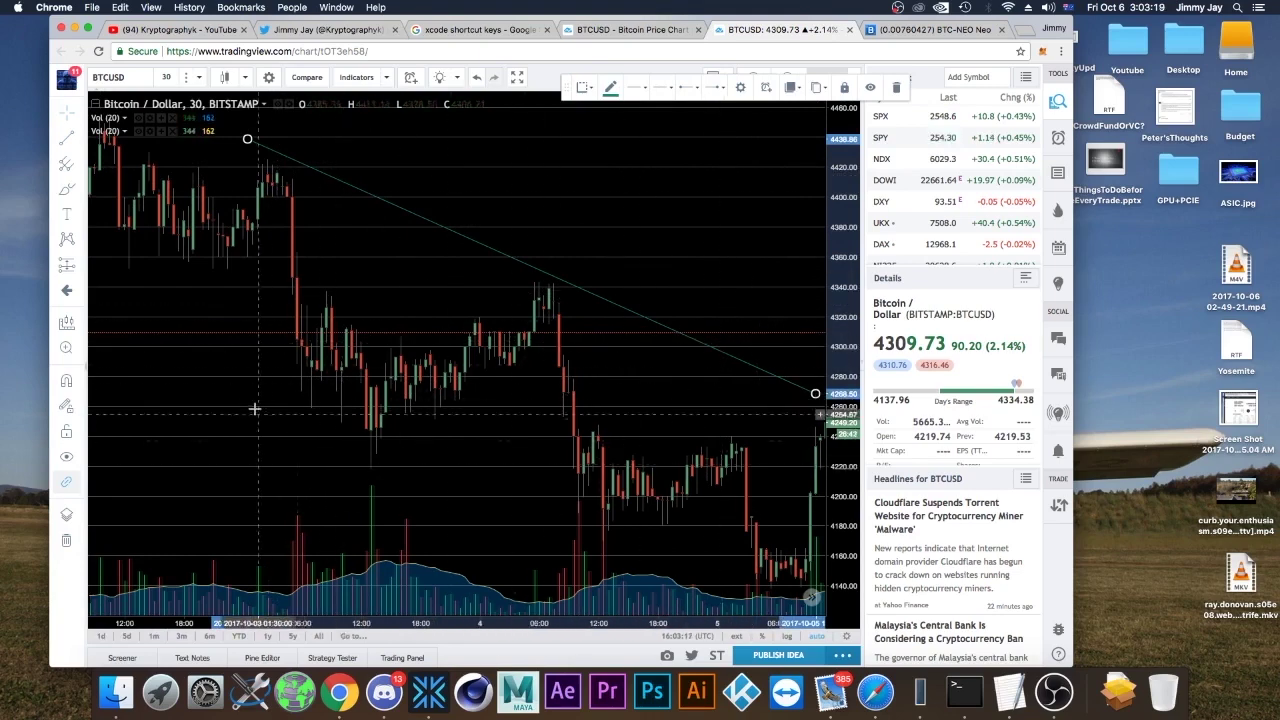
left_click(207, 343)
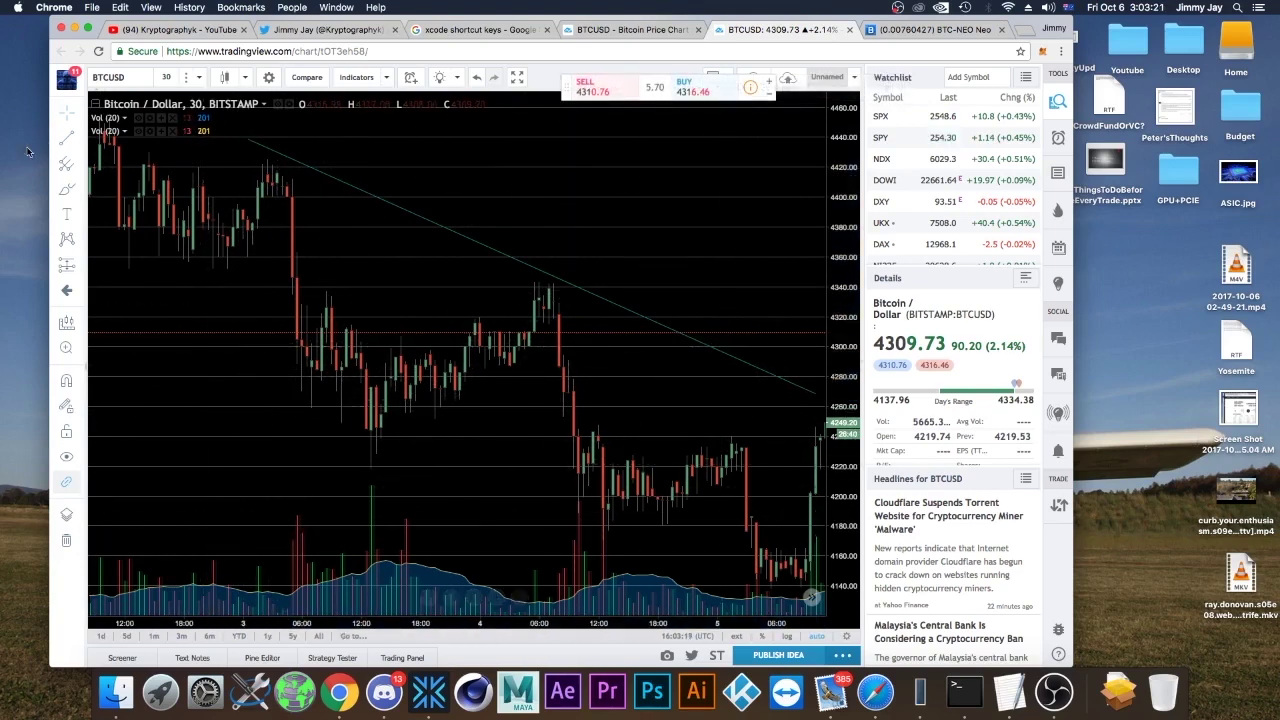
- Draw a second descending trend line below the candles from about 4272 on 2 October to about 4133 on 4 October
left_click(74, 144)
left_click(223, 388)
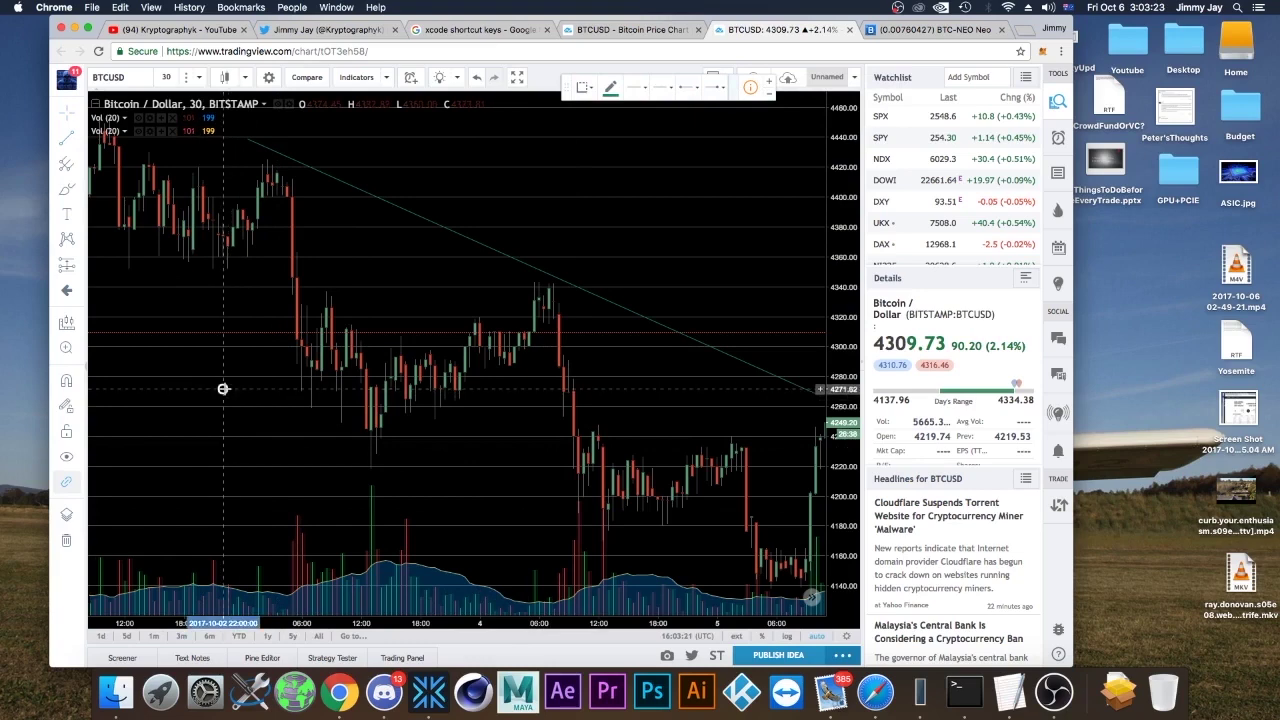
left_click(705, 597)
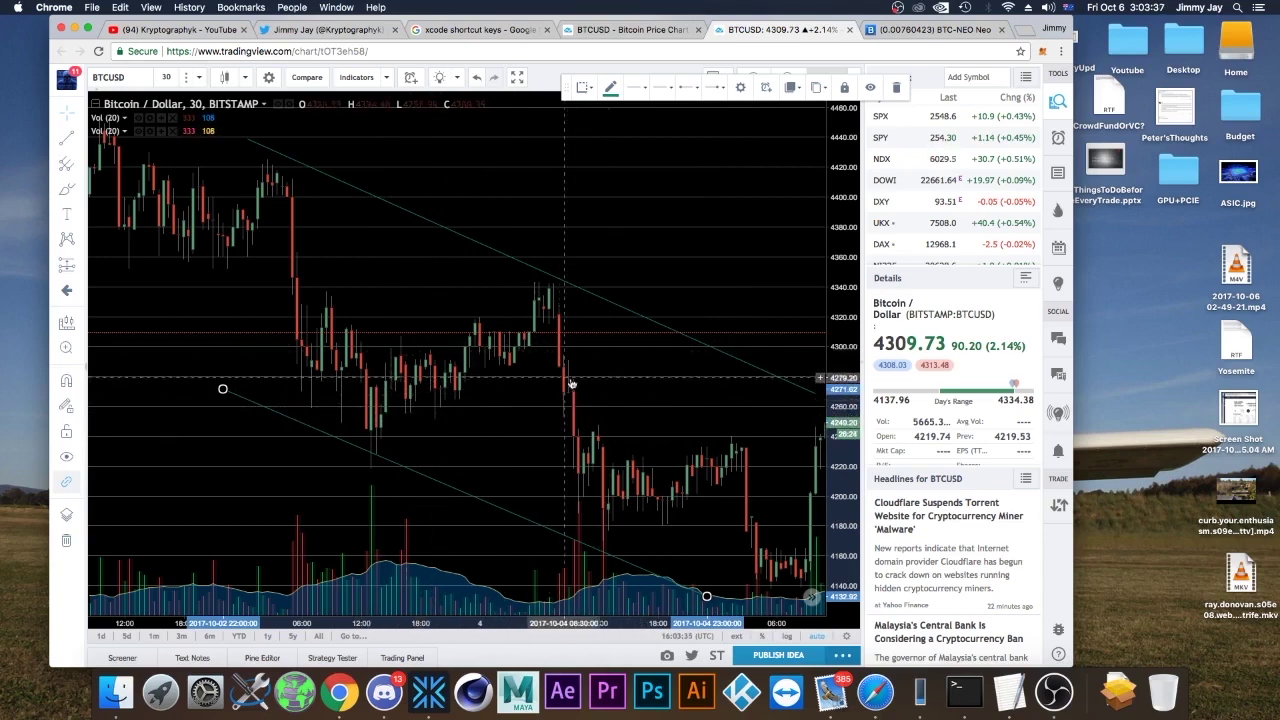
- Dismiss the ad and remove both descending trend lines from the October price decline
left_click_drag(614, 397, 527, 397)
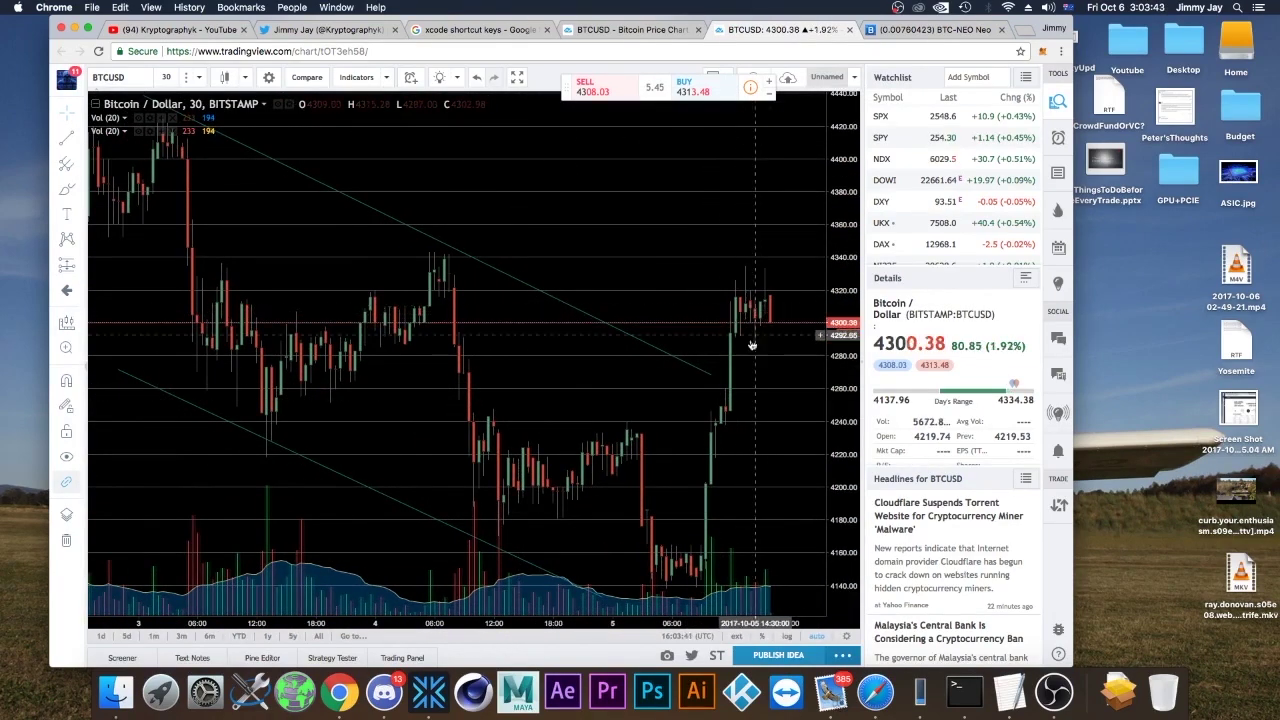
left_click_drag(446, 378, 520, 395)
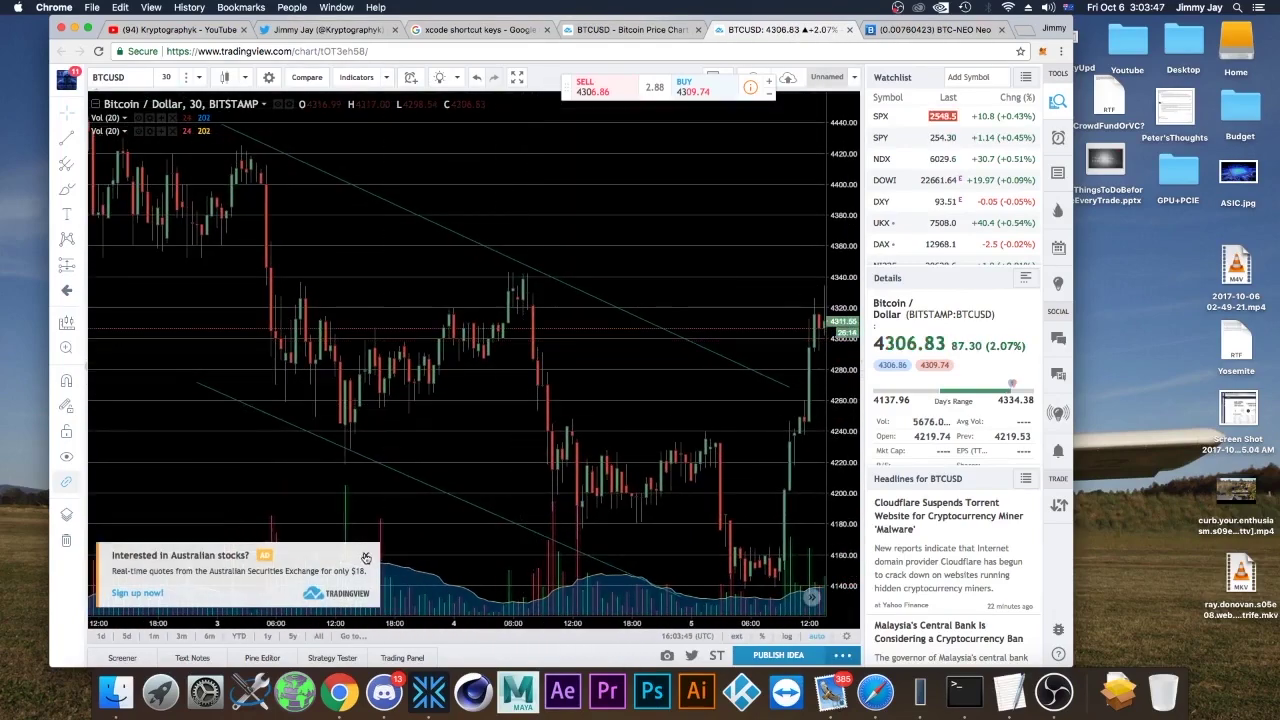
left_click(366, 557)
left_click(427, 467)
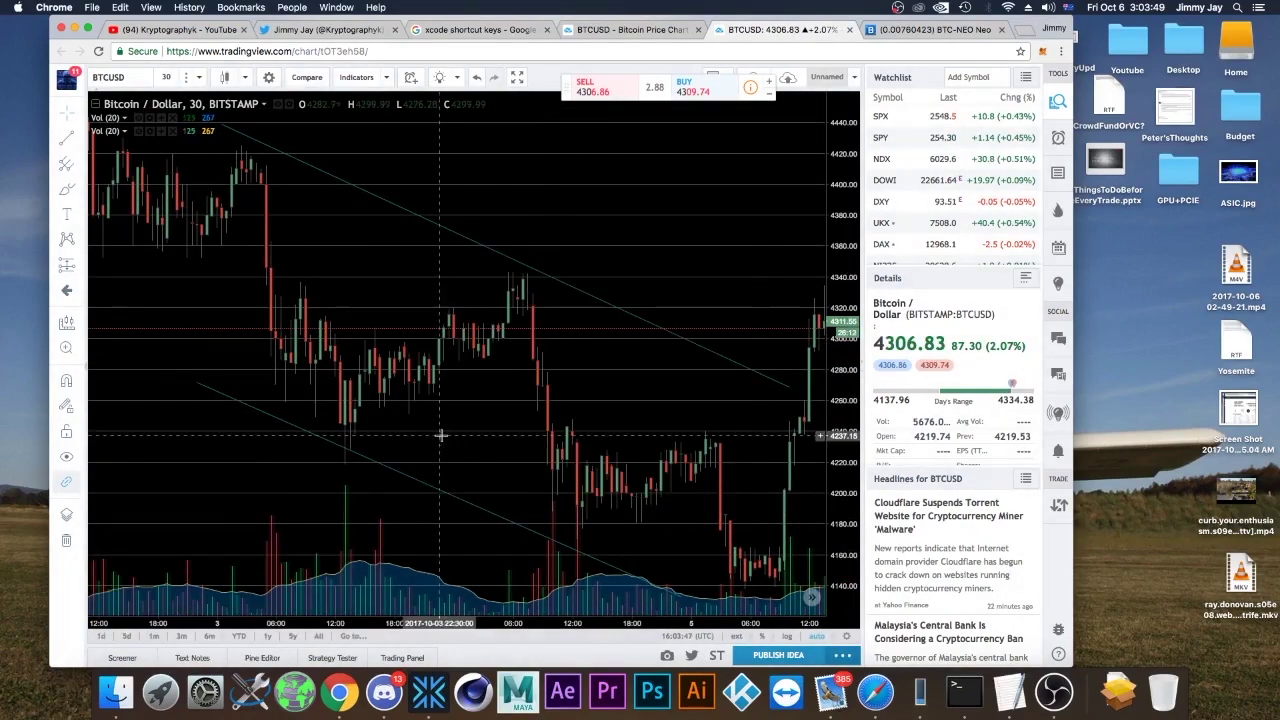
right_click(518, 266)
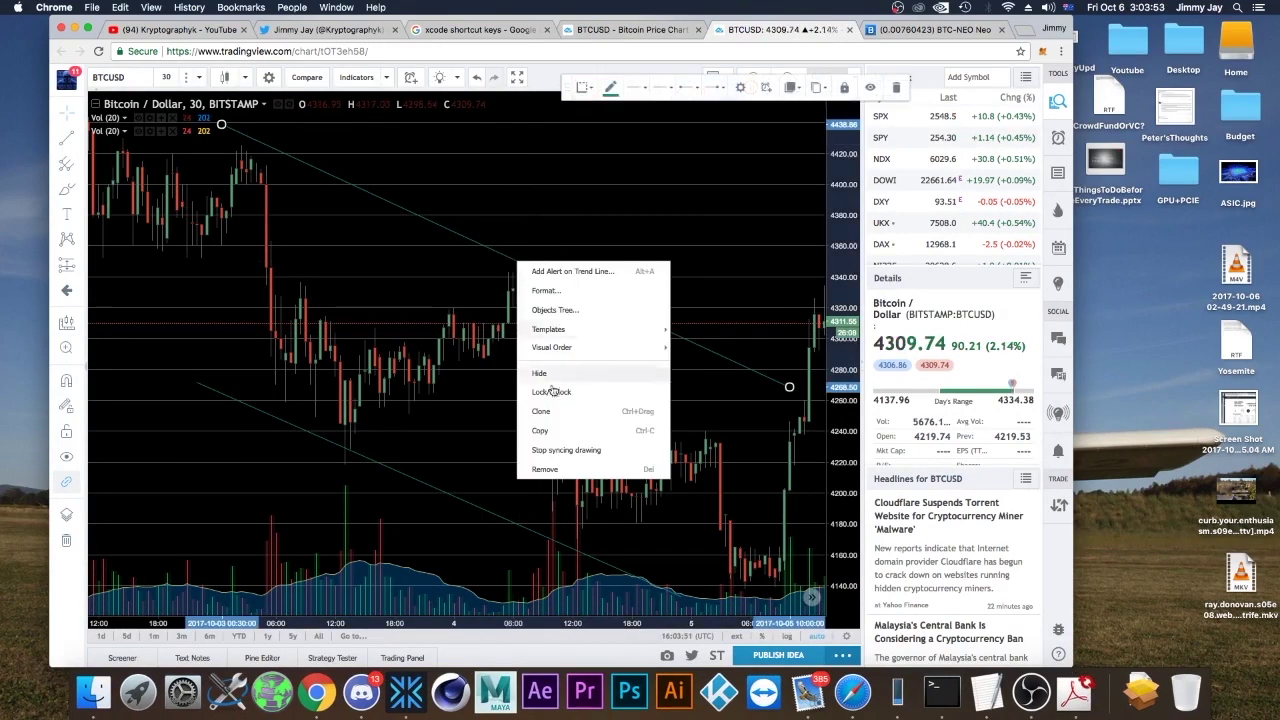
left_click(553, 472)
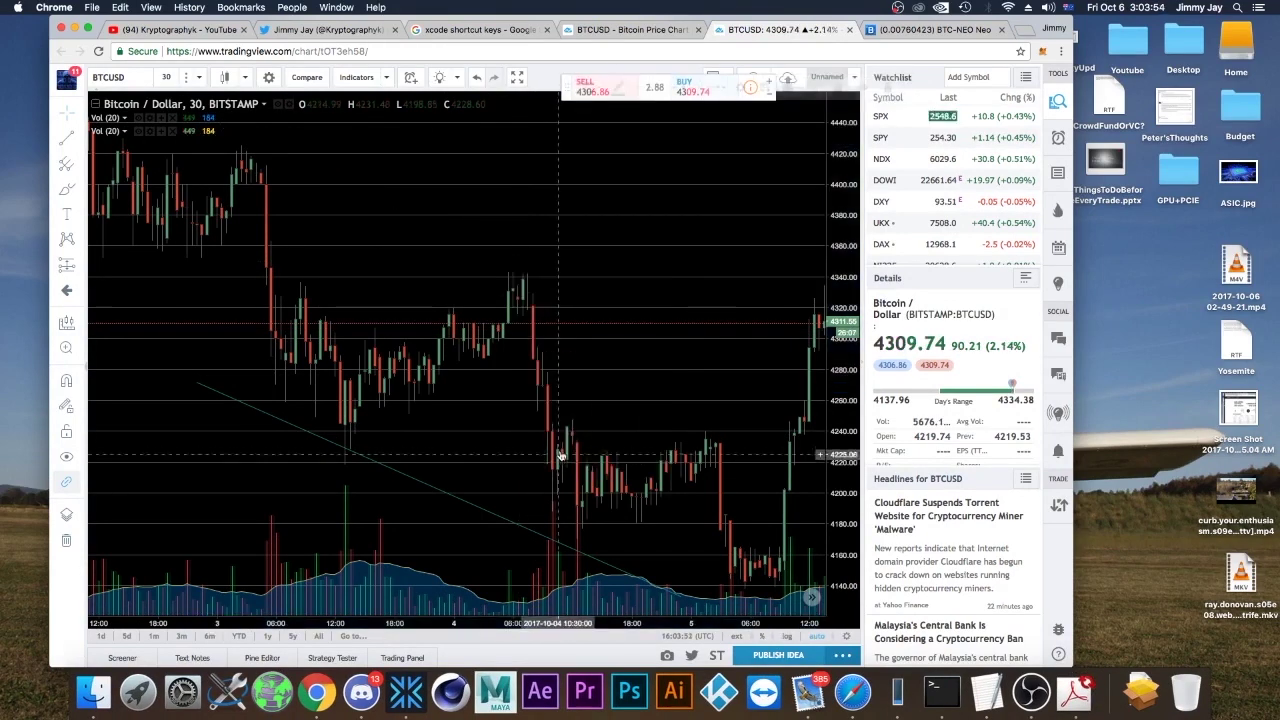
right_click(444, 497)
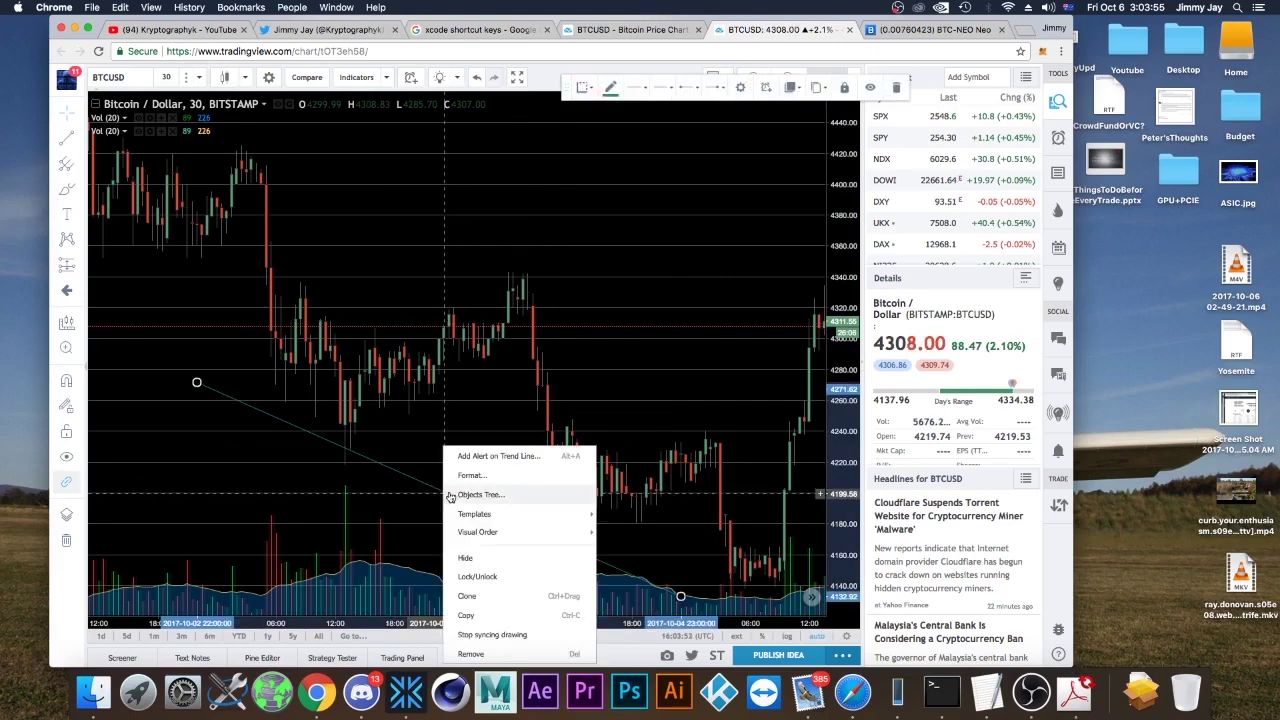
left_click(471, 654)
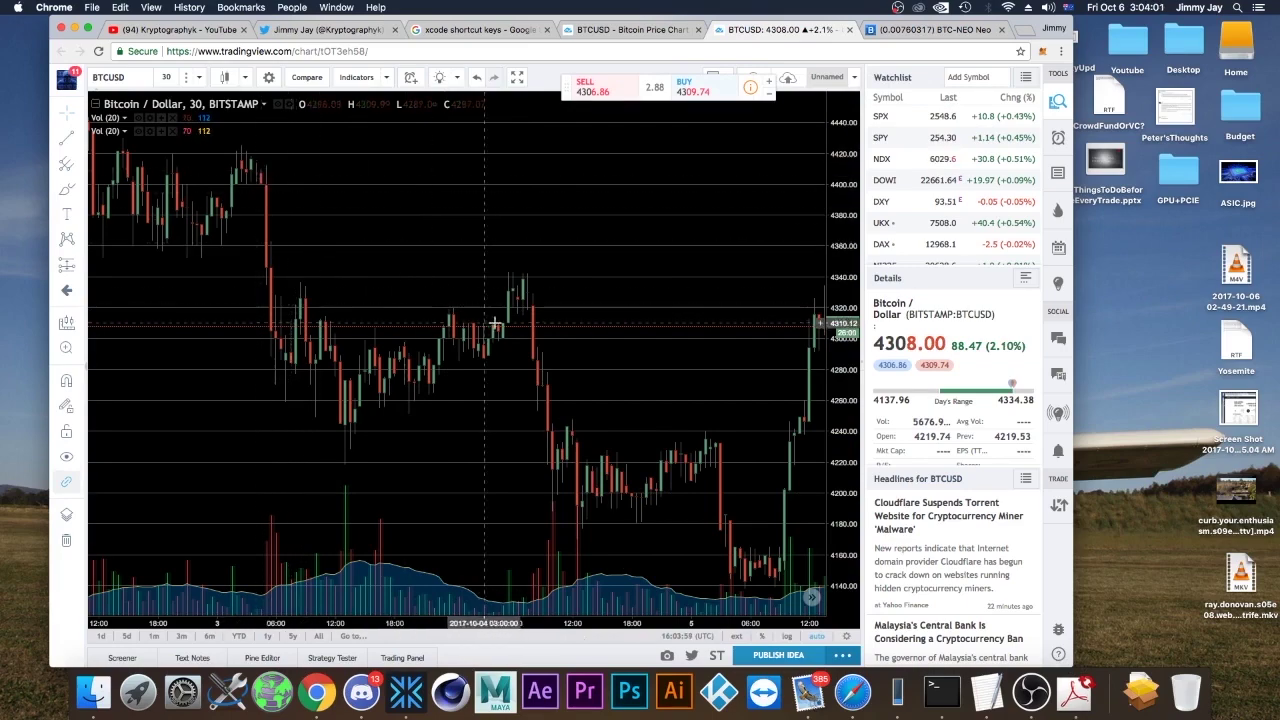
- Examine the BTCUSD price history from the early-October decline back to late August
scroll(582, 328, "down", 4)
scroll(584, 333, "down", 3)
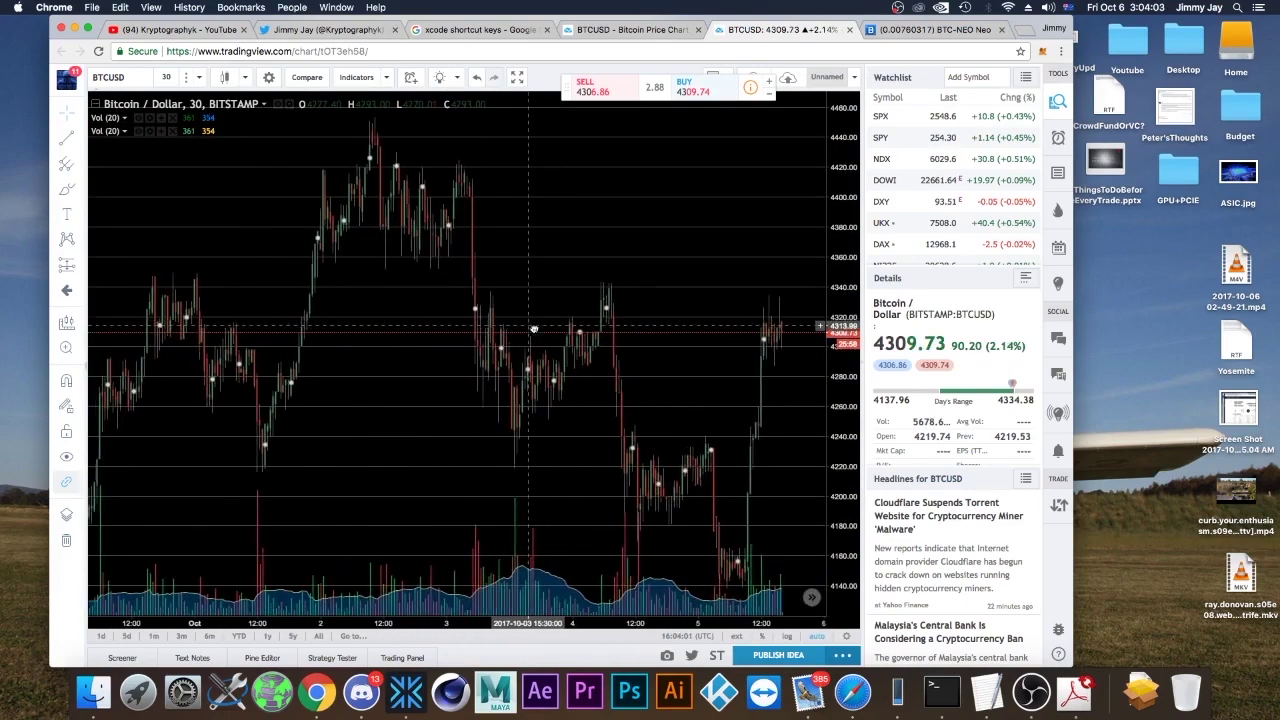
scroll(518, 316, "down", 2)
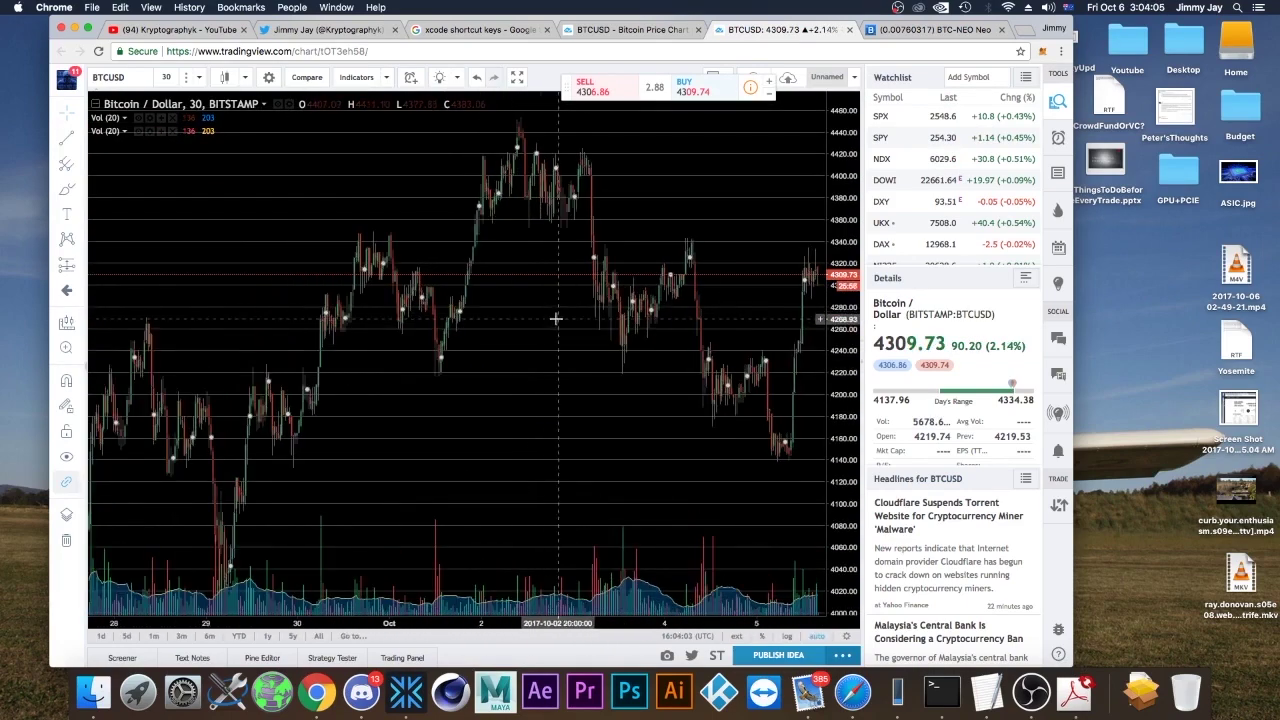
scroll(550, 320, "down", 3)
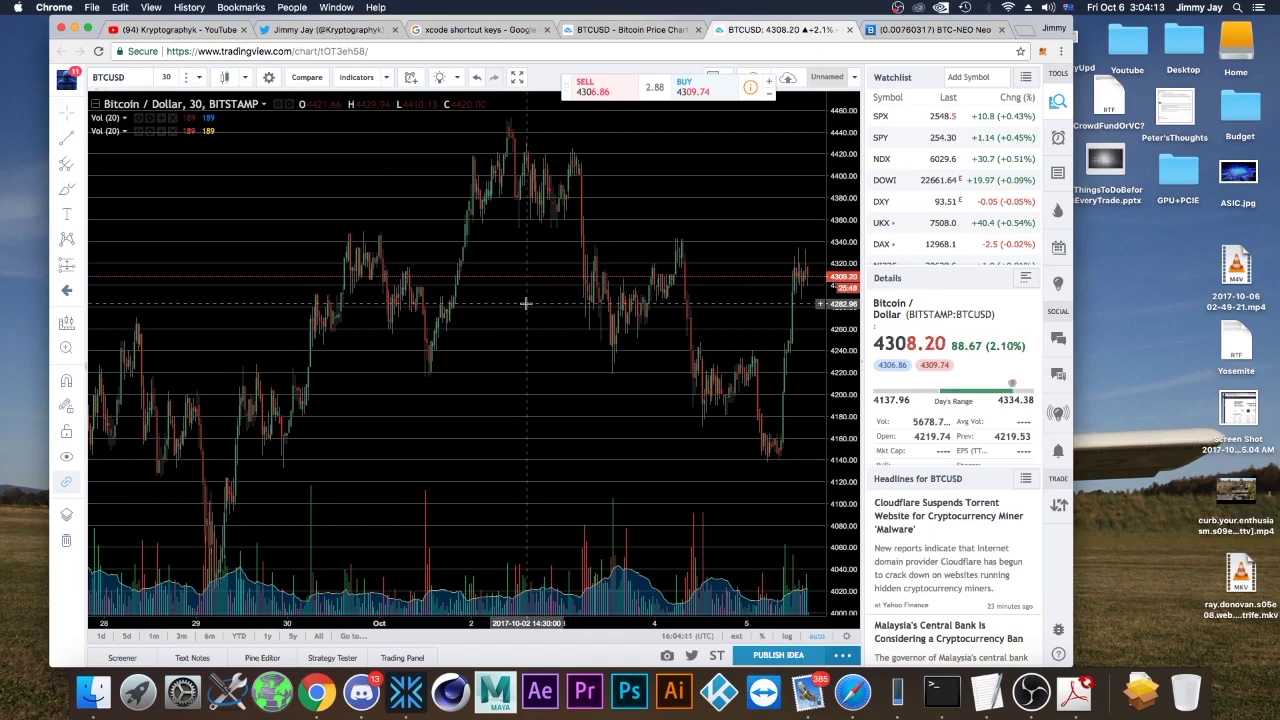
scroll(526, 303, "left", 2)
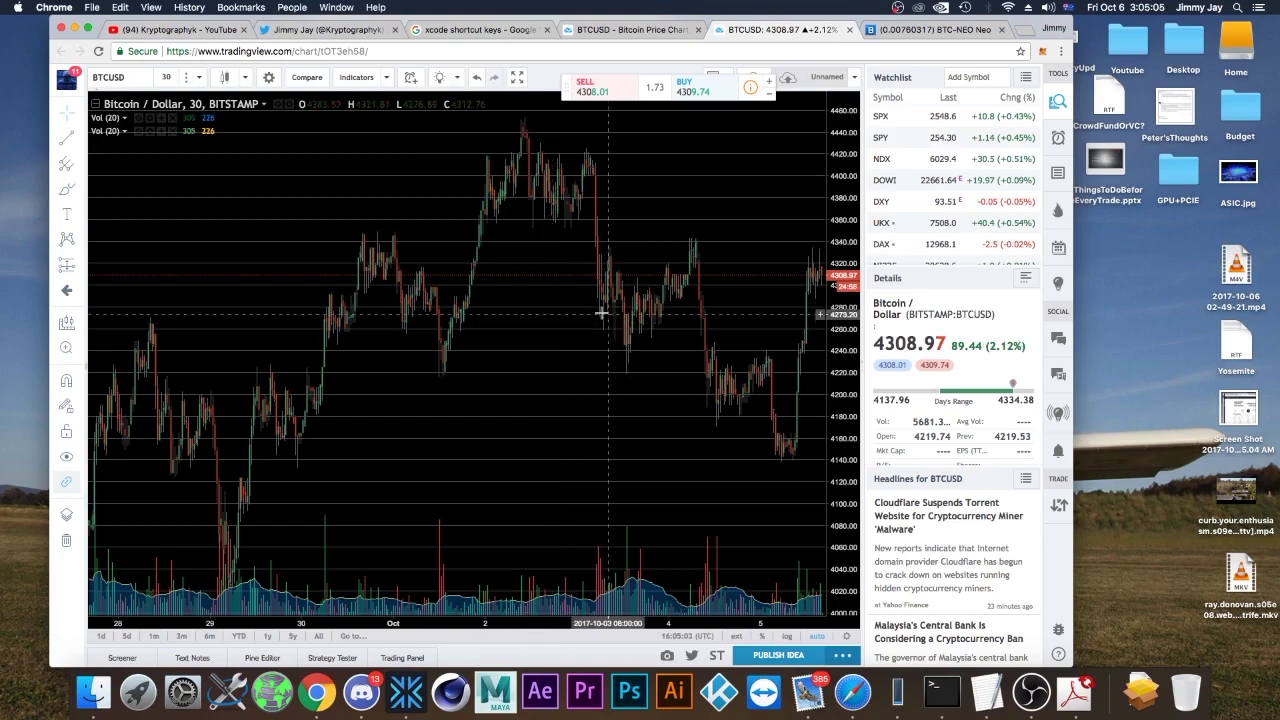
mouse_move(586, 310)
left_mouse_down()
mouse_move(466, 306)
mouse_move(580, 309)
left_mouse_up()
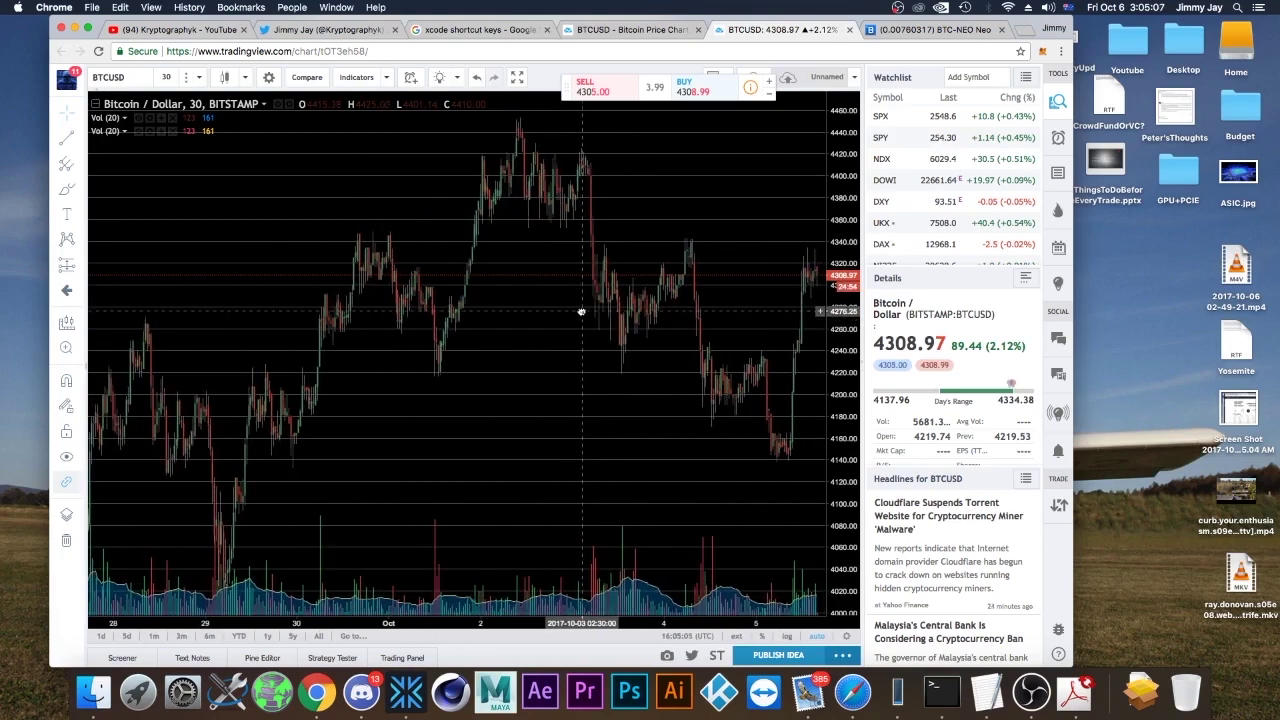
scroll(539, 313, "down", 3)
mouse_move(588, 300)
left_mouse_down()
mouse_move(508, 300)
mouse_move(586, 306)
left_mouse_up()
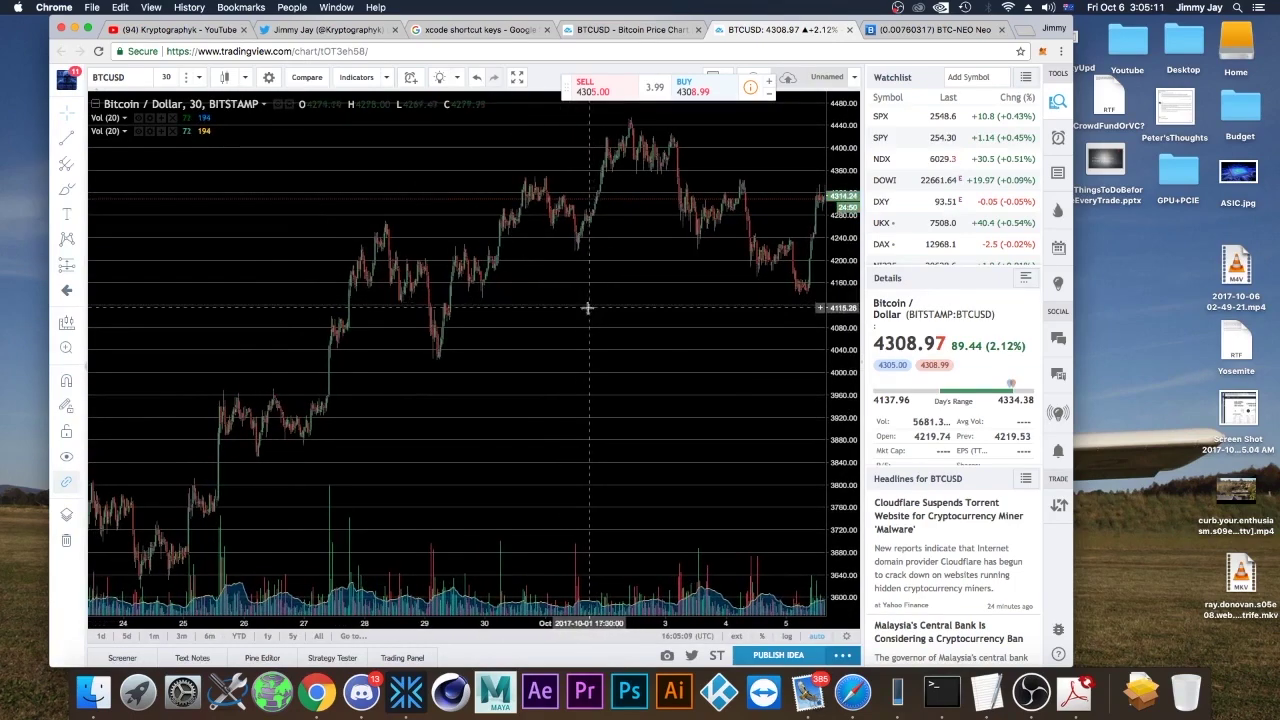
scroll(586, 306, "down", 4)
scroll(605, 314, "right", 2)
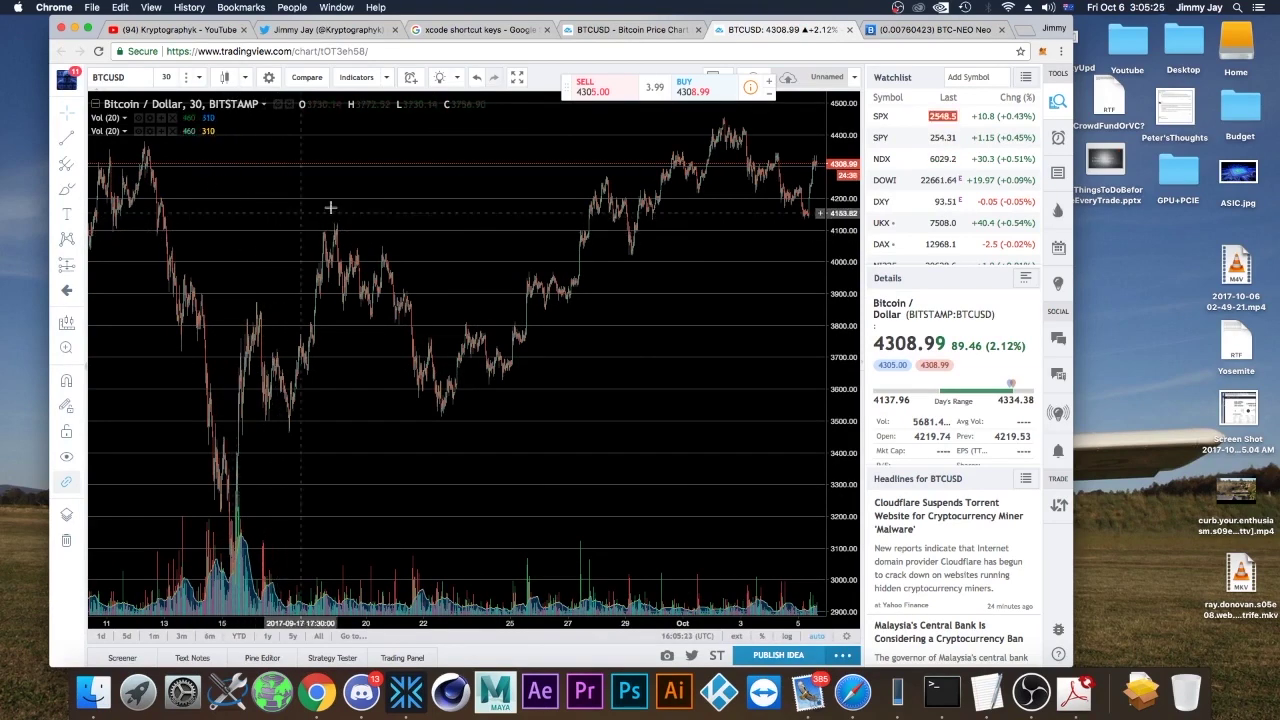
scroll(562, 276, "down", 3)
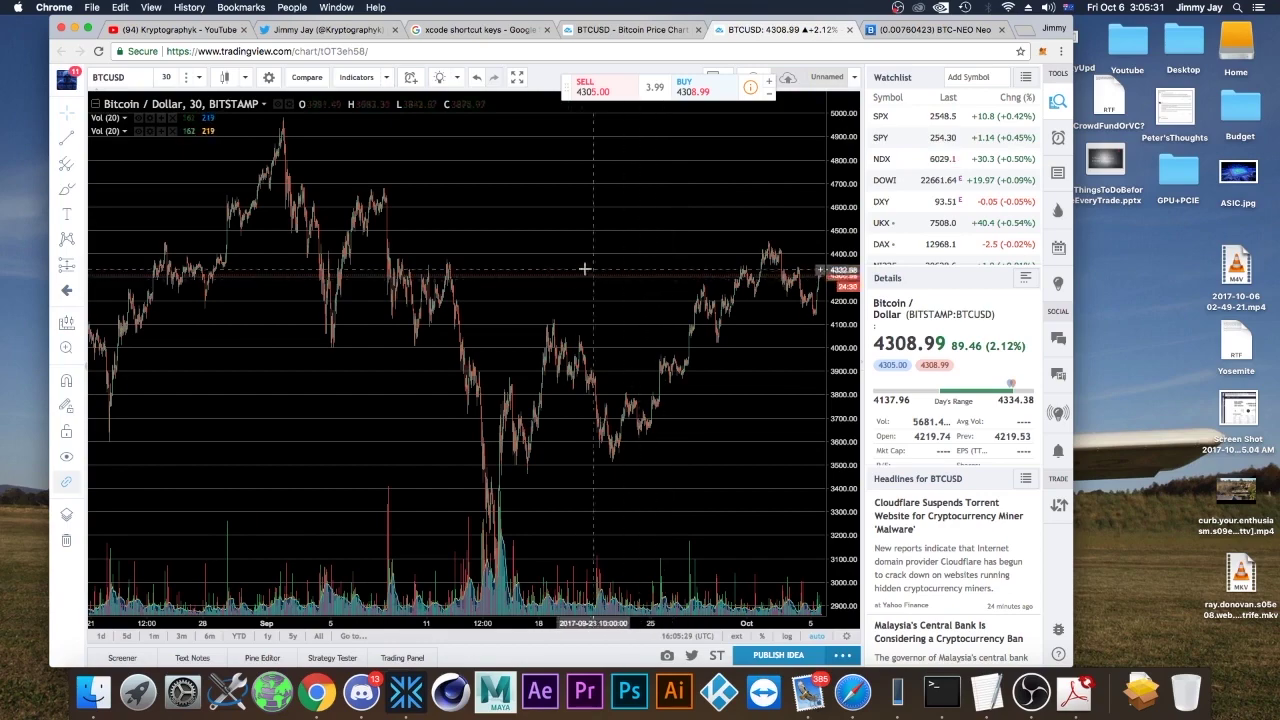
scroll(575, 288, "left", 3)
scroll(578, 285, "right", 5)
scroll(600, 280, "left", 3)
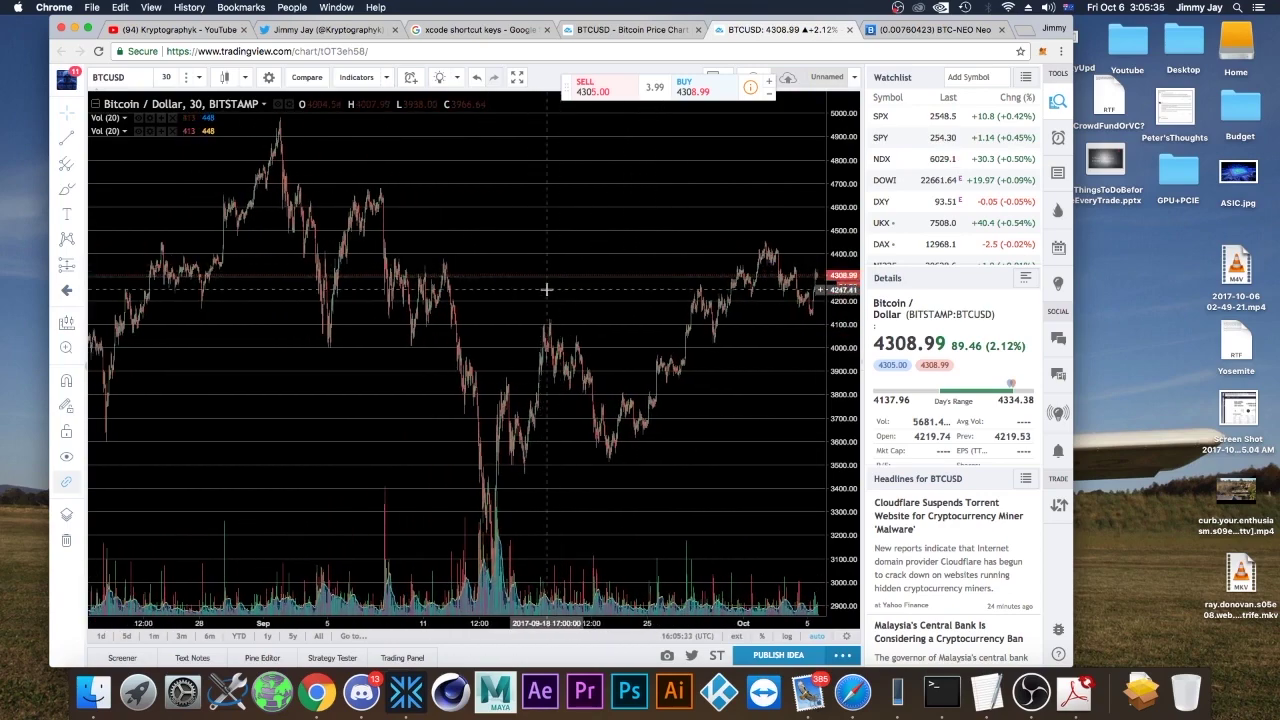
scroll(570, 306, "left", 1)
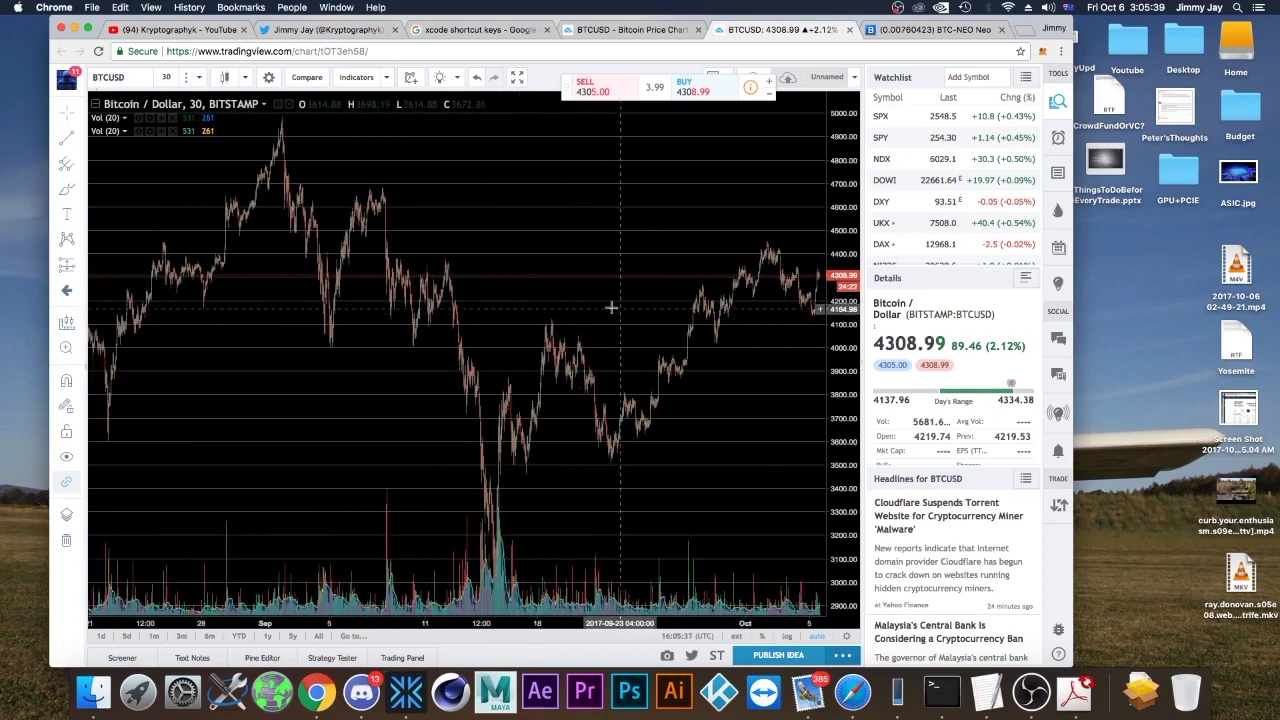
scroll(600, 307, "right", 3)
scroll(590, 310, "left", 3)
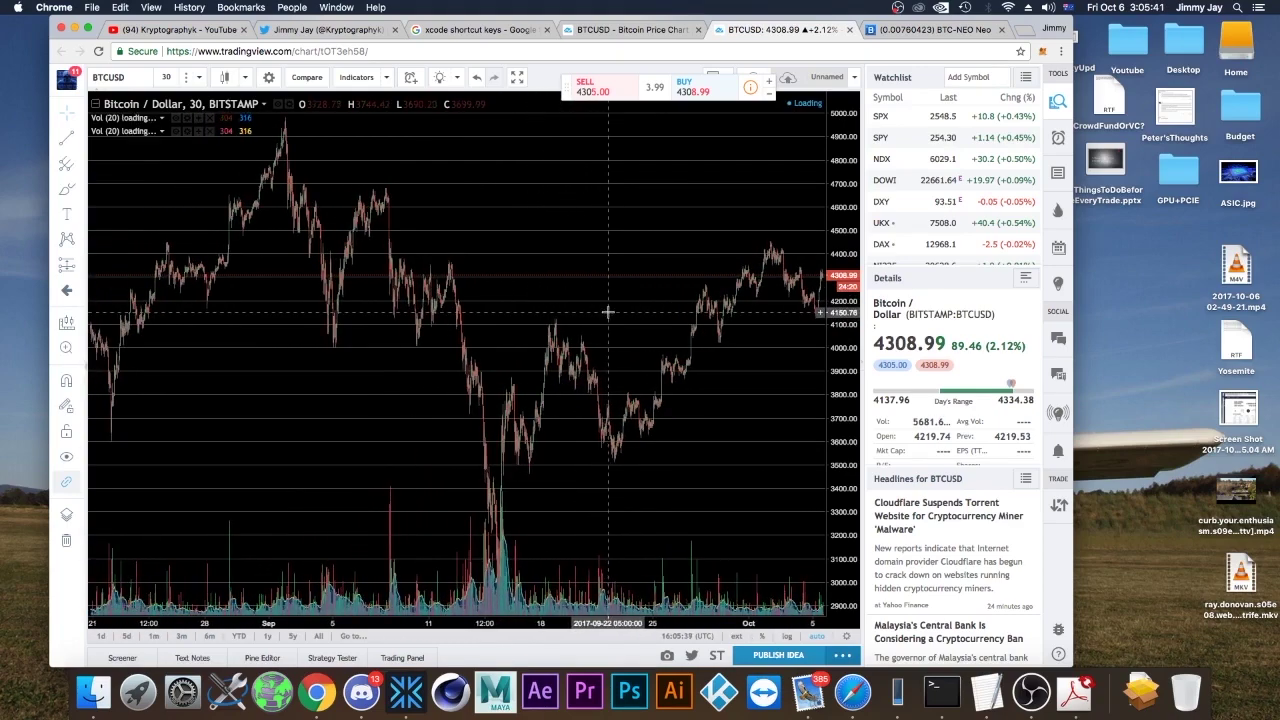
scroll(580, 300, "right", 3)
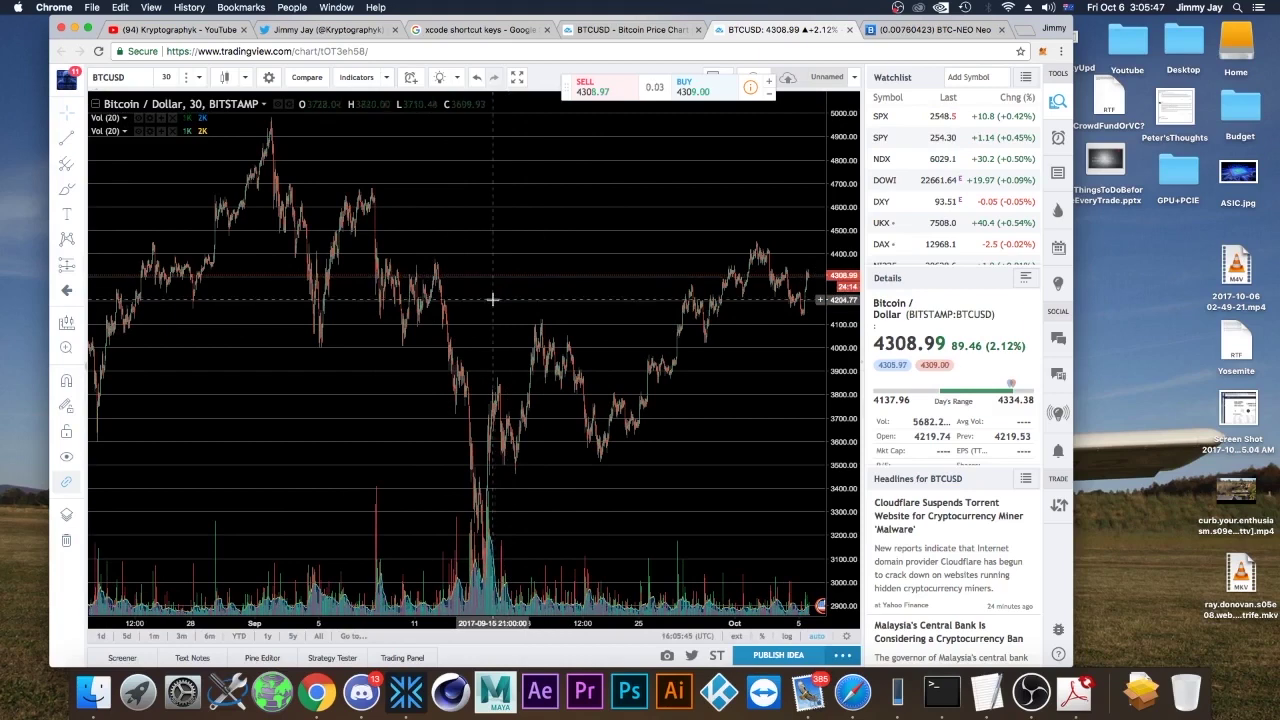
- Search Google for "shorting a stock" in a new browser tab and open the dummies article "How to Sell Stock Short"
left_click(1027, 29)
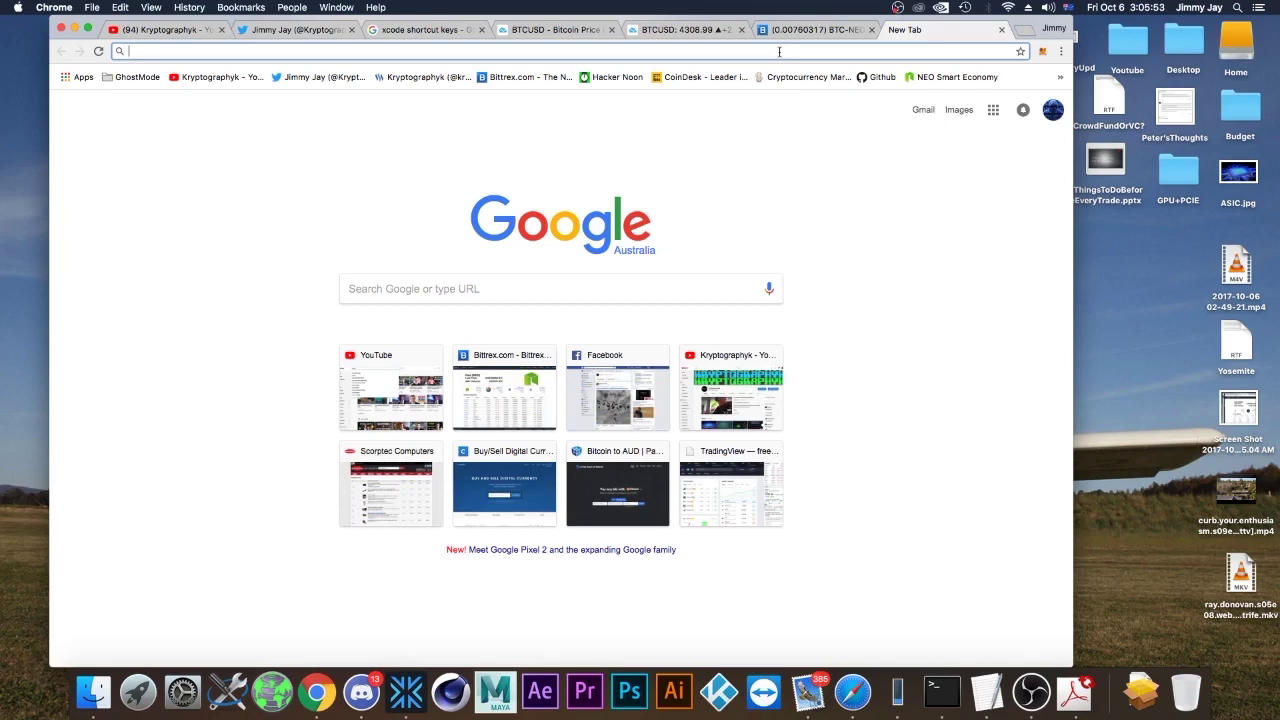
type("shortin")
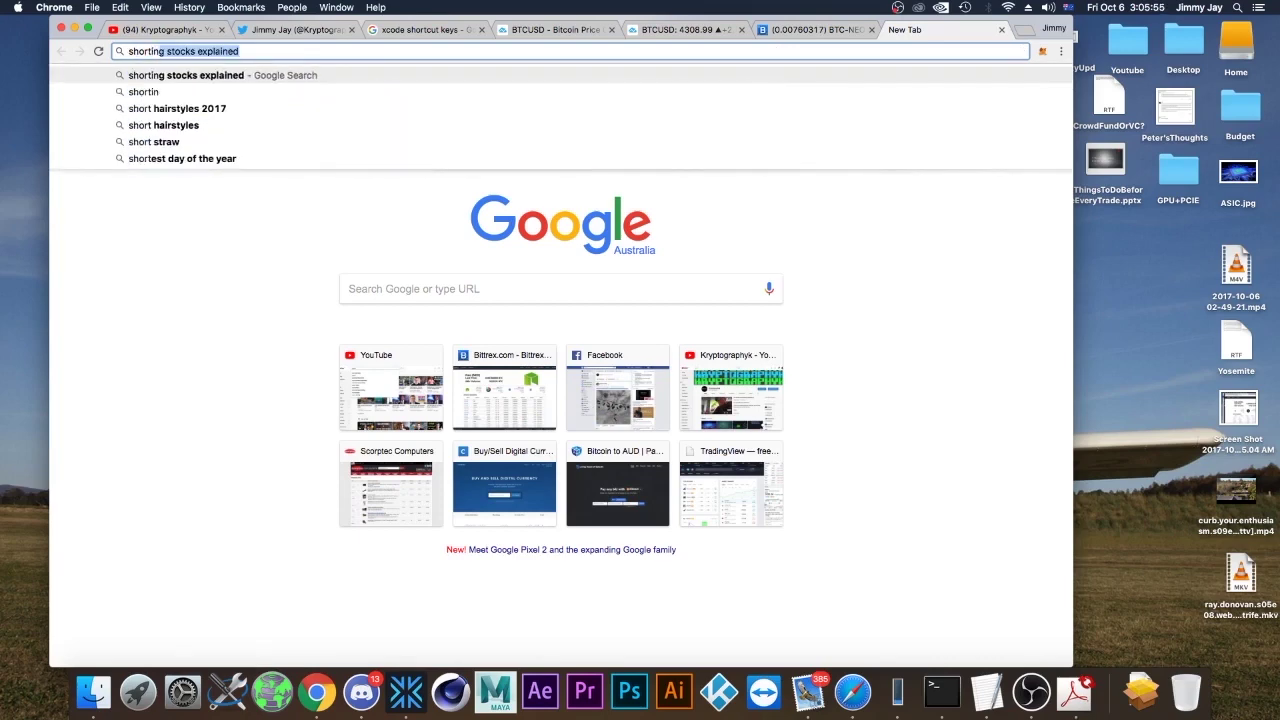
type("g a stock")
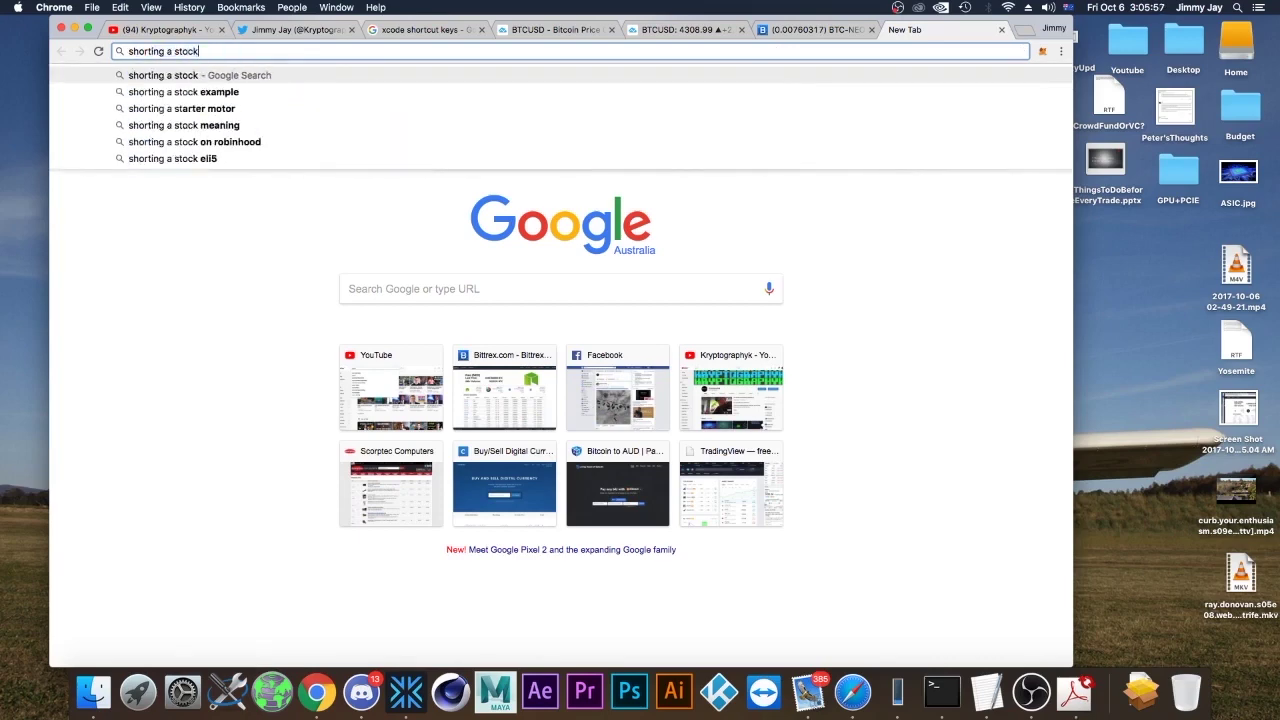
key("Return")
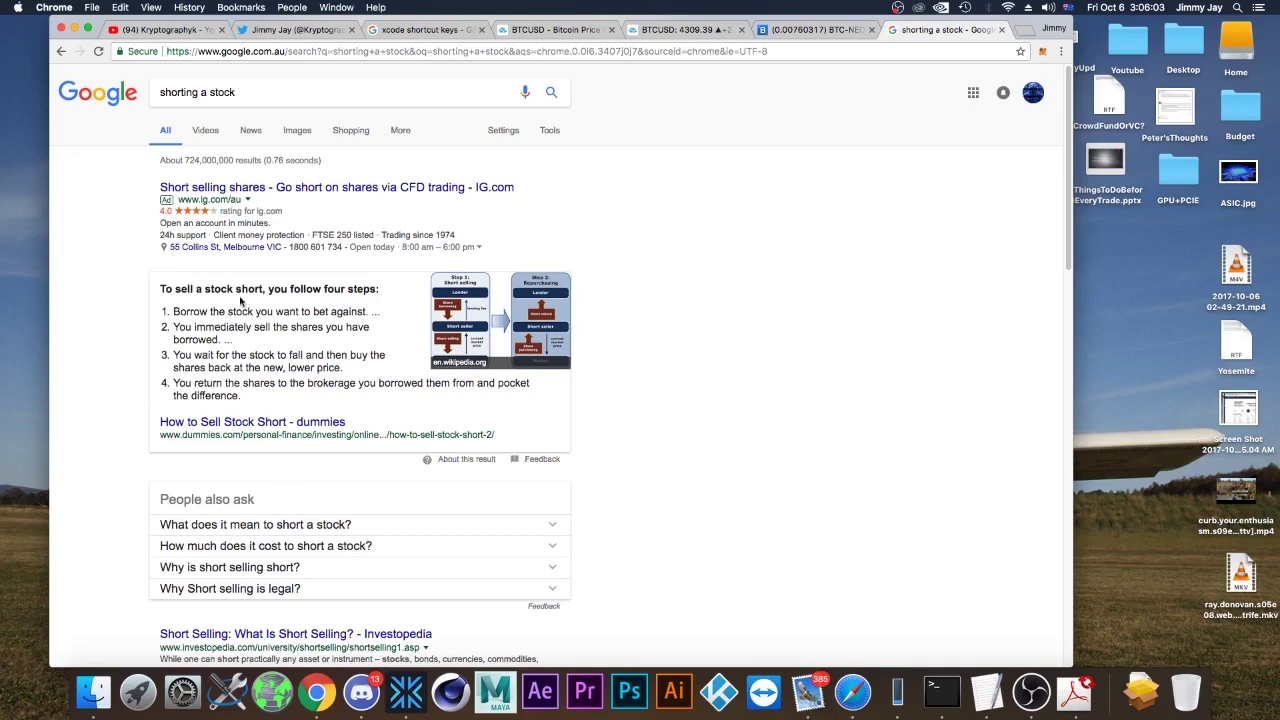
left_click(238, 424)
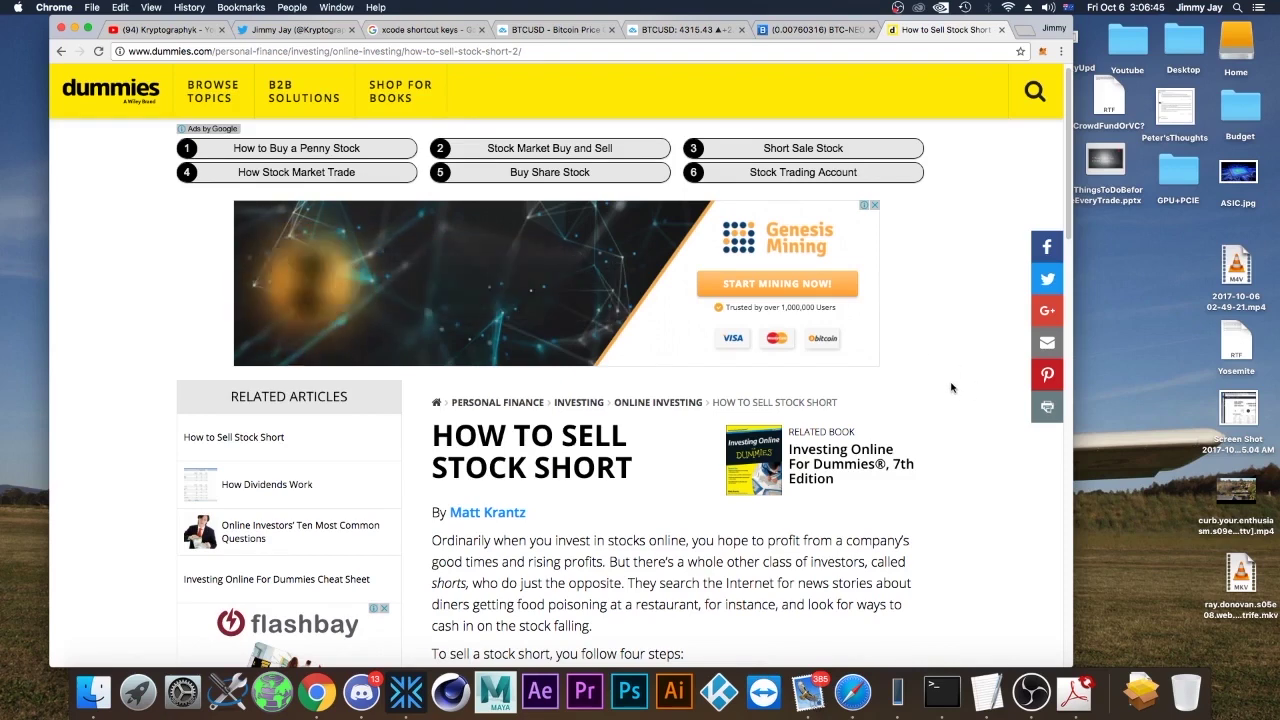
- Decline the Adobe Acrobat update and read the article's first step about borrowing the stock, highlighting its sentences, including the broker fees
scroll(951, 388, "down", 5)
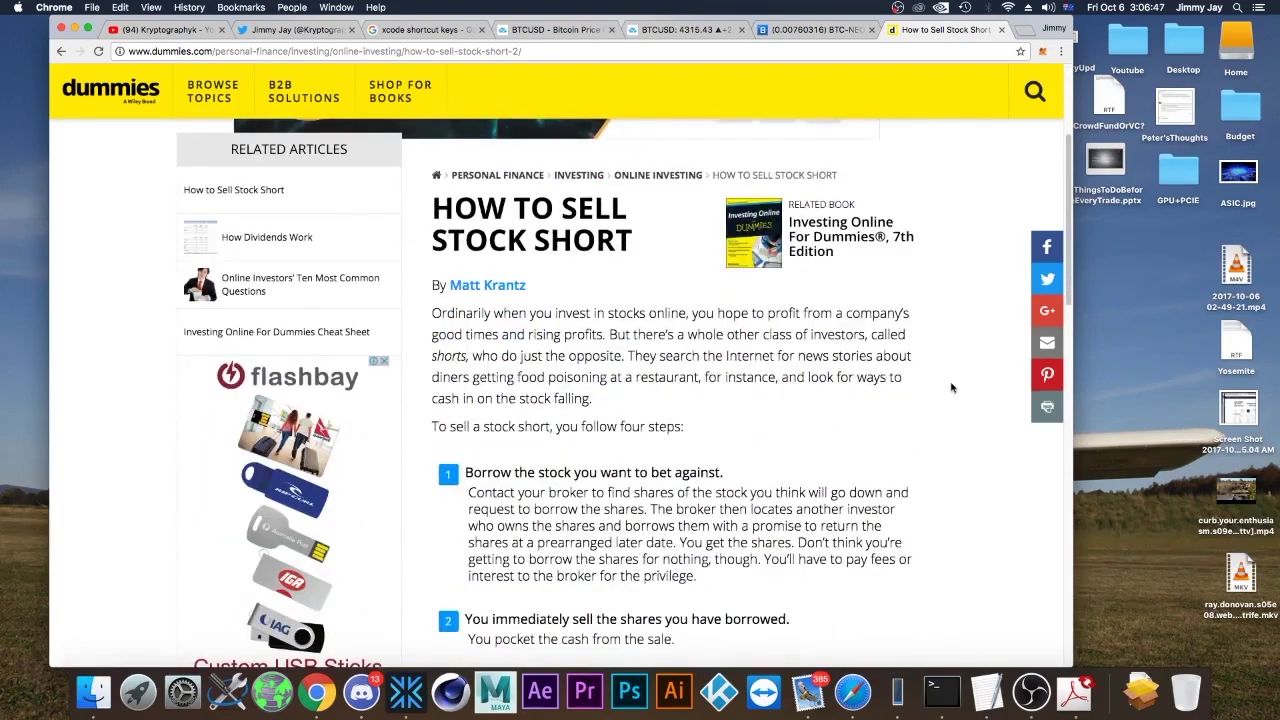
scroll(951, 388, "down", 1)
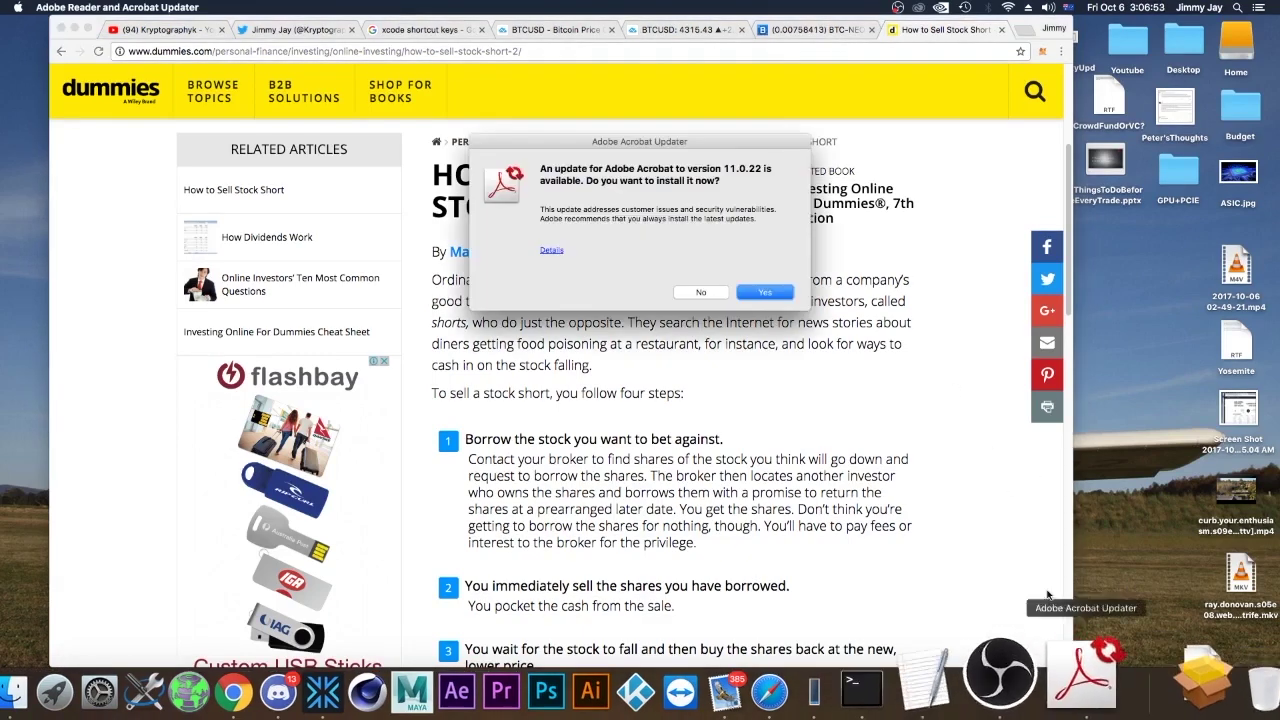
left_click(706, 290)
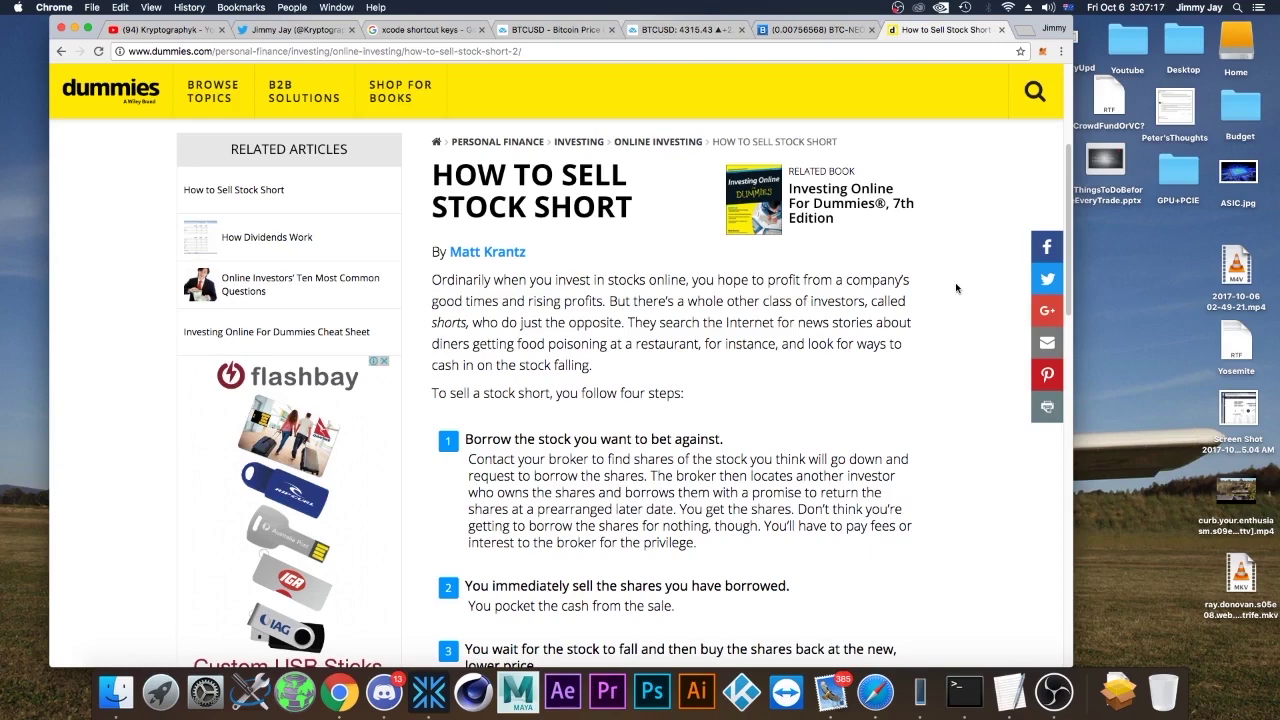
scroll(940, 297, "down", 5)
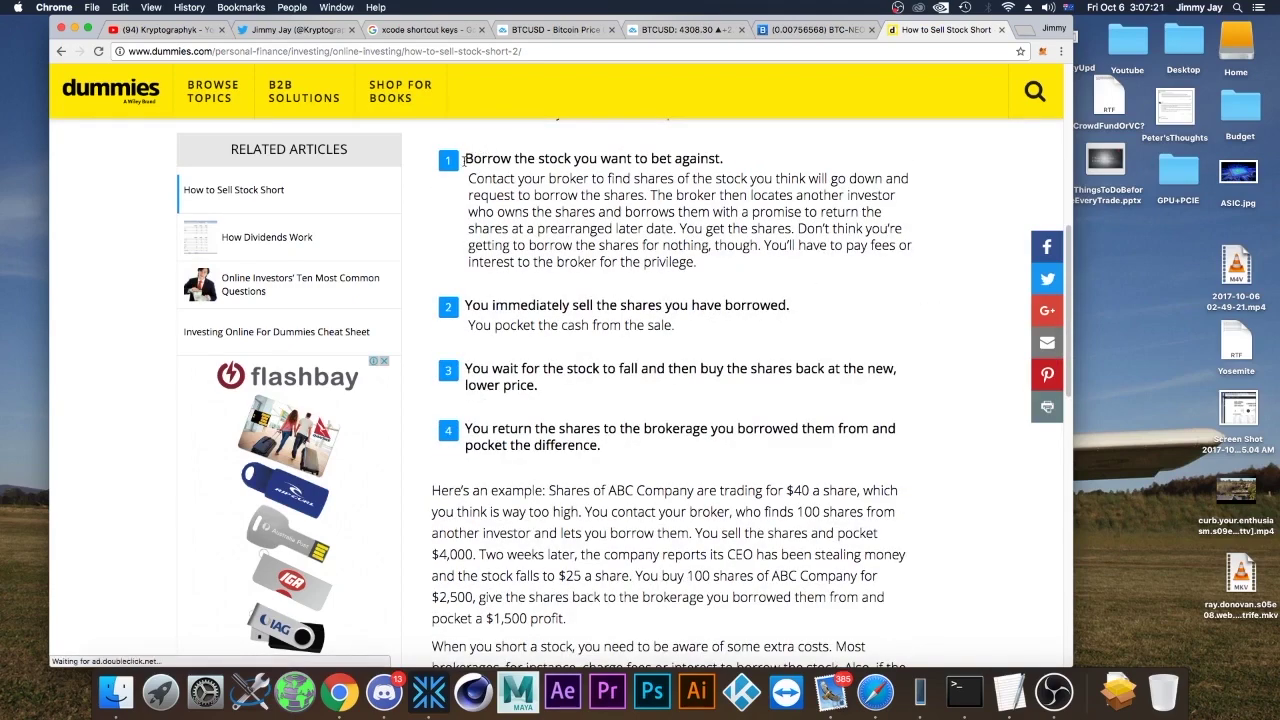
left_click_drag(465, 160, 645, 196)
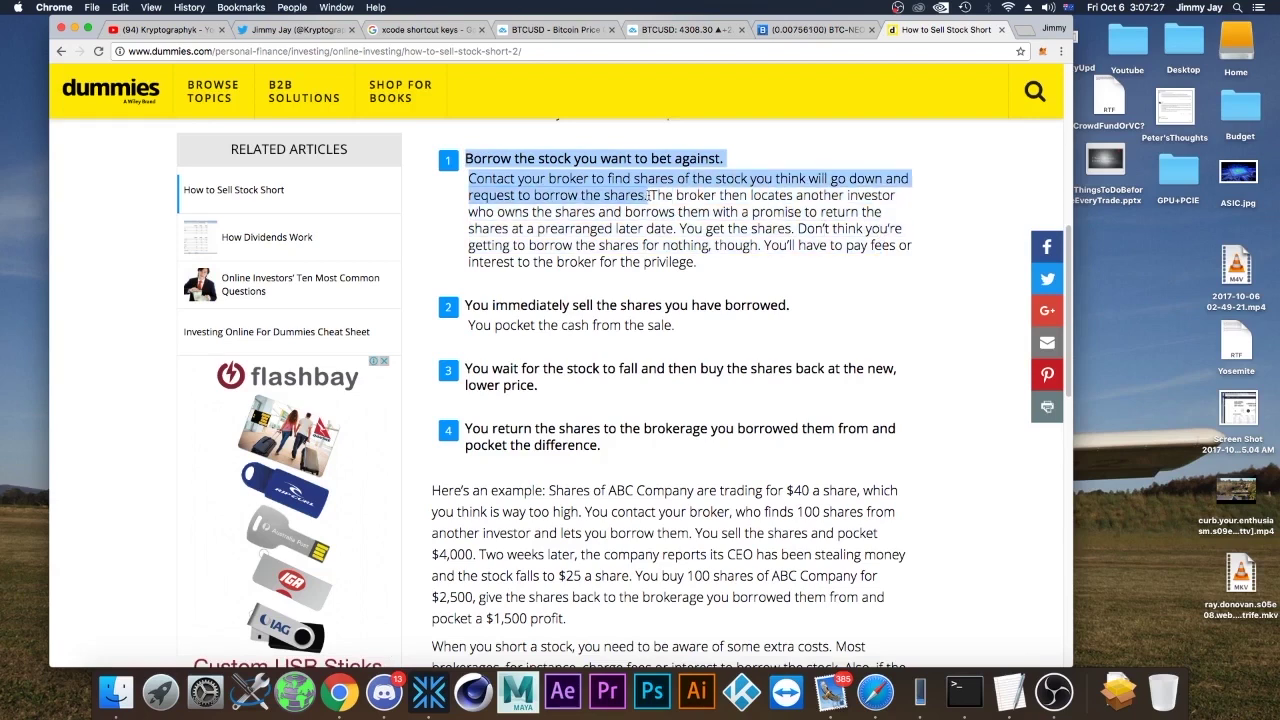
left_click_drag(652, 196, 761, 264)
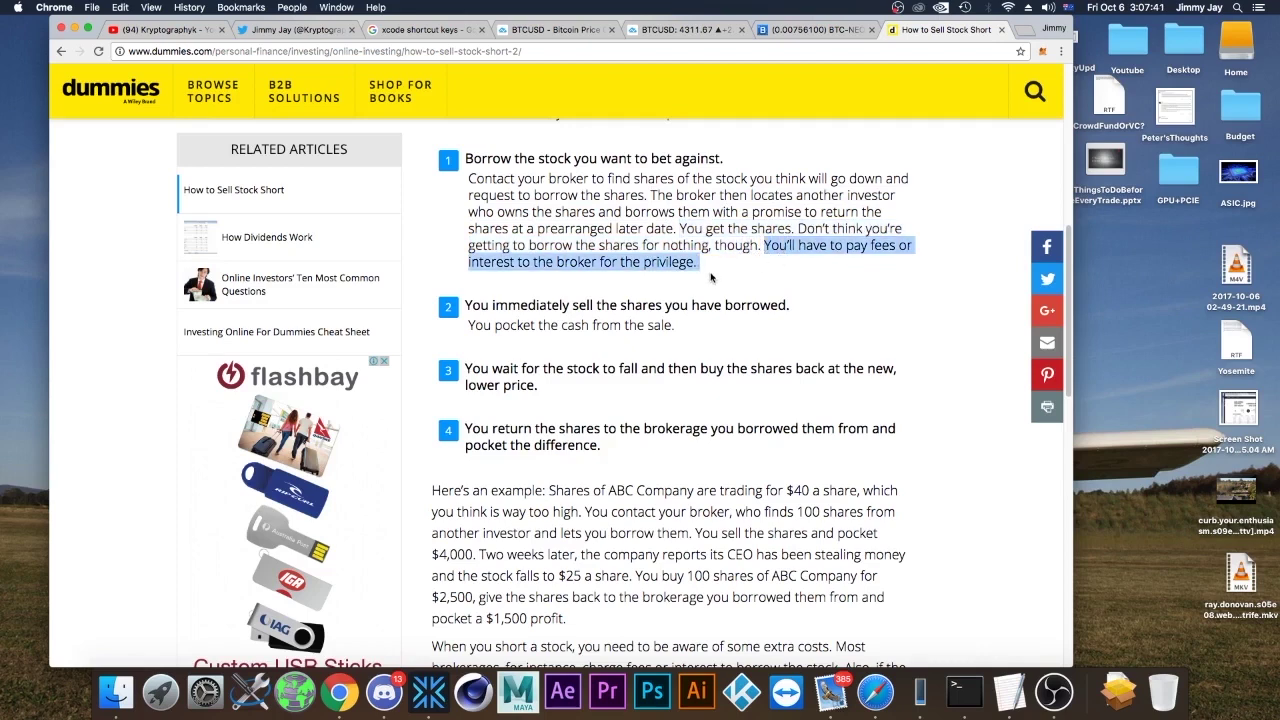
left_click(525, 300)
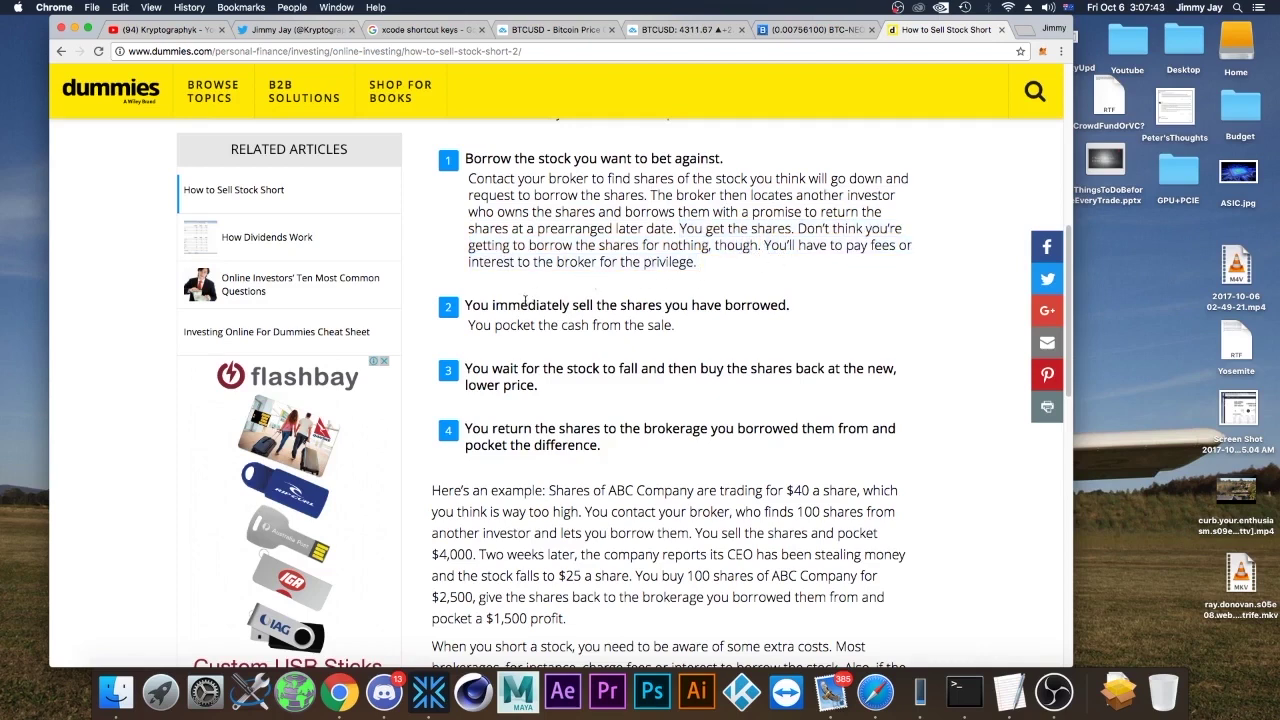
- Read steps 2 to 4 of the article, highlighting the text on selling the borrowed shares, buying them back and returning them
left_click_drag(466, 305, 800, 315)
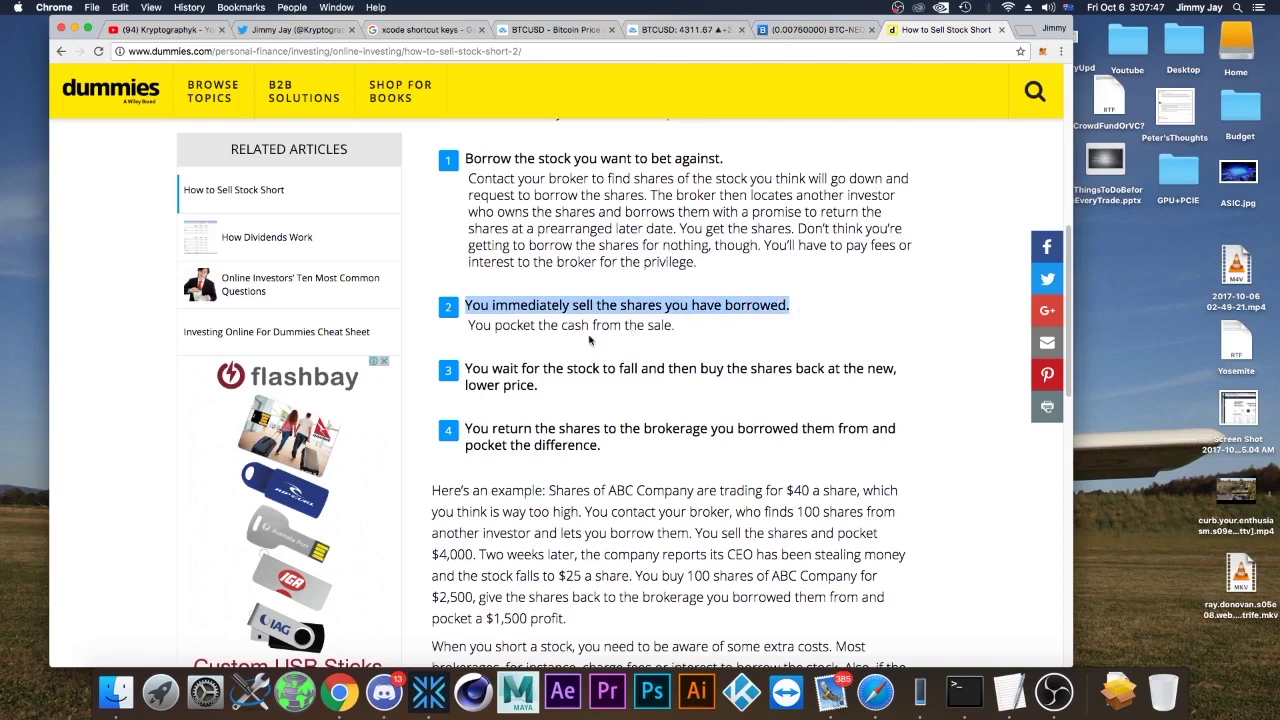
left_click_drag(465, 330, 684, 334)
left_click(684, 335)
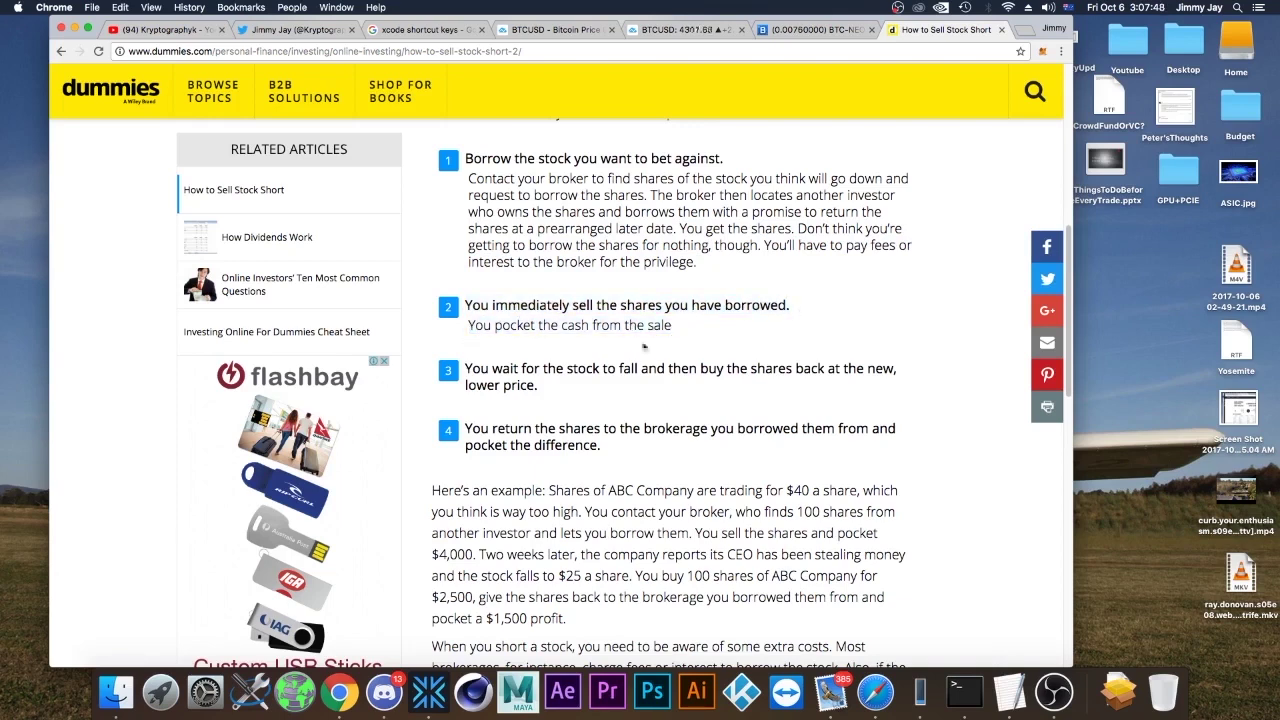
left_click_drag(464, 370, 590, 393)
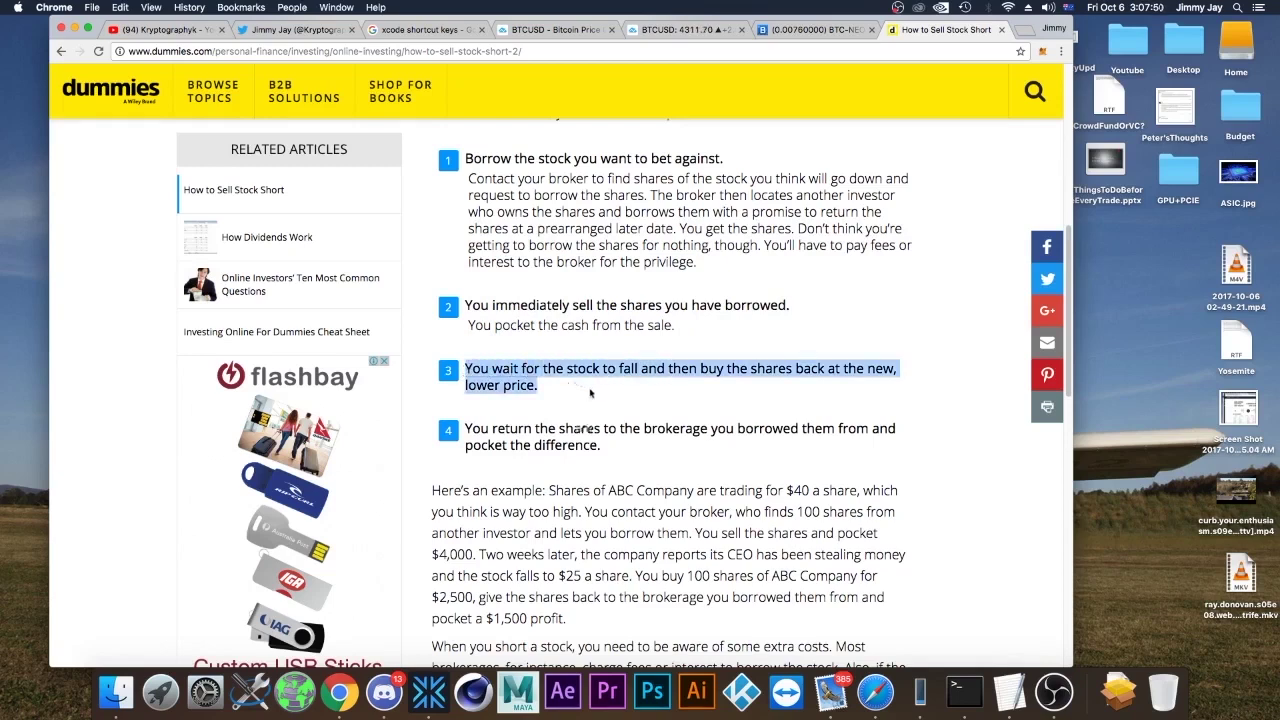
left_click(505, 397)
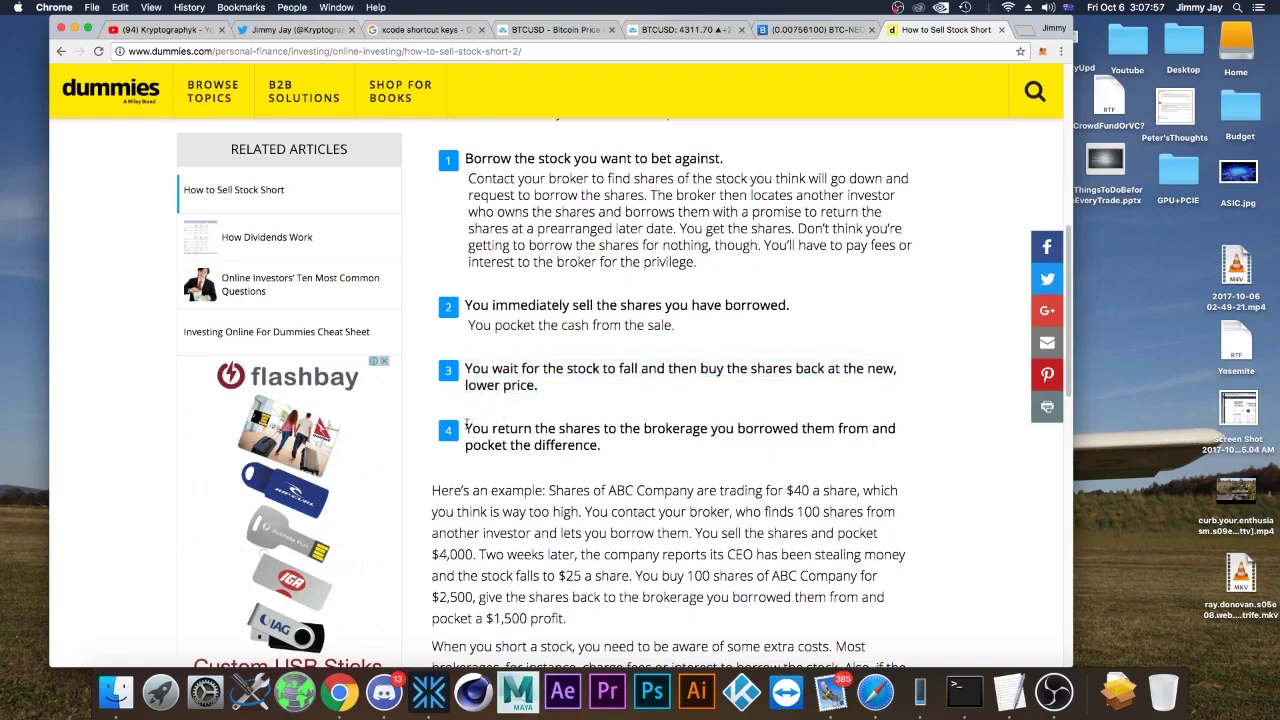
left_click_drag(466, 430, 600, 446)
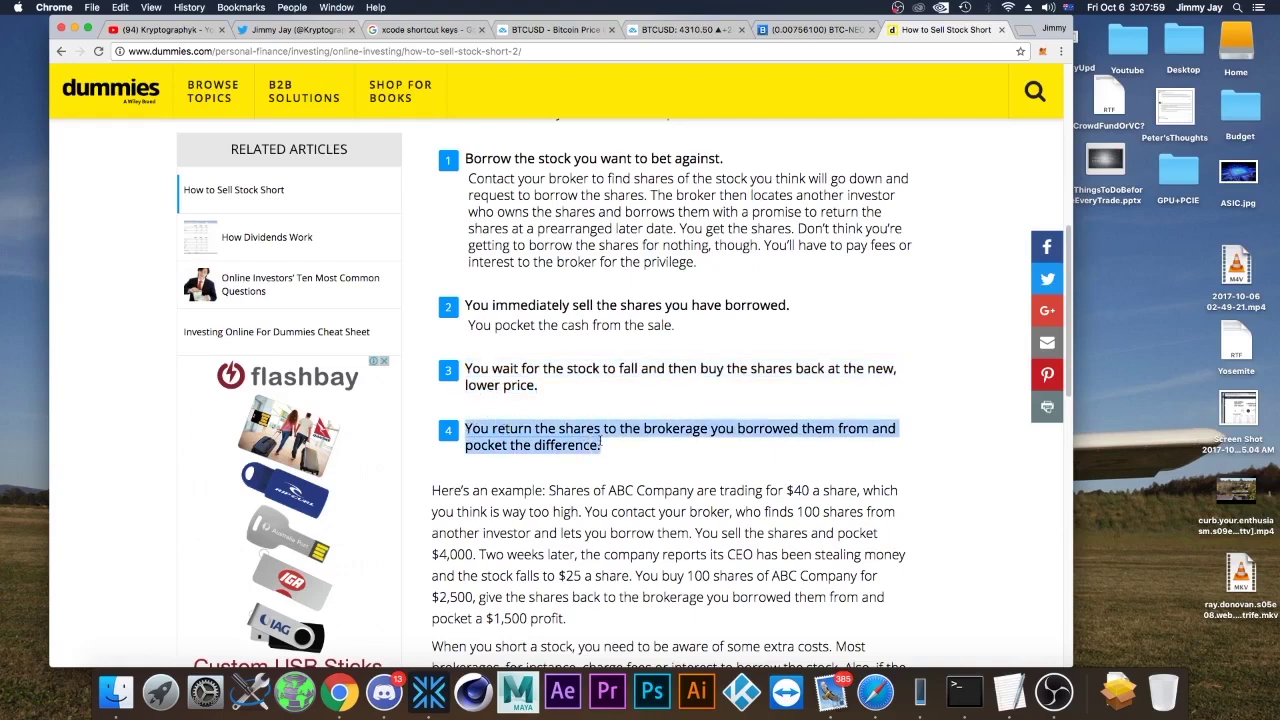
left_click(467, 428)
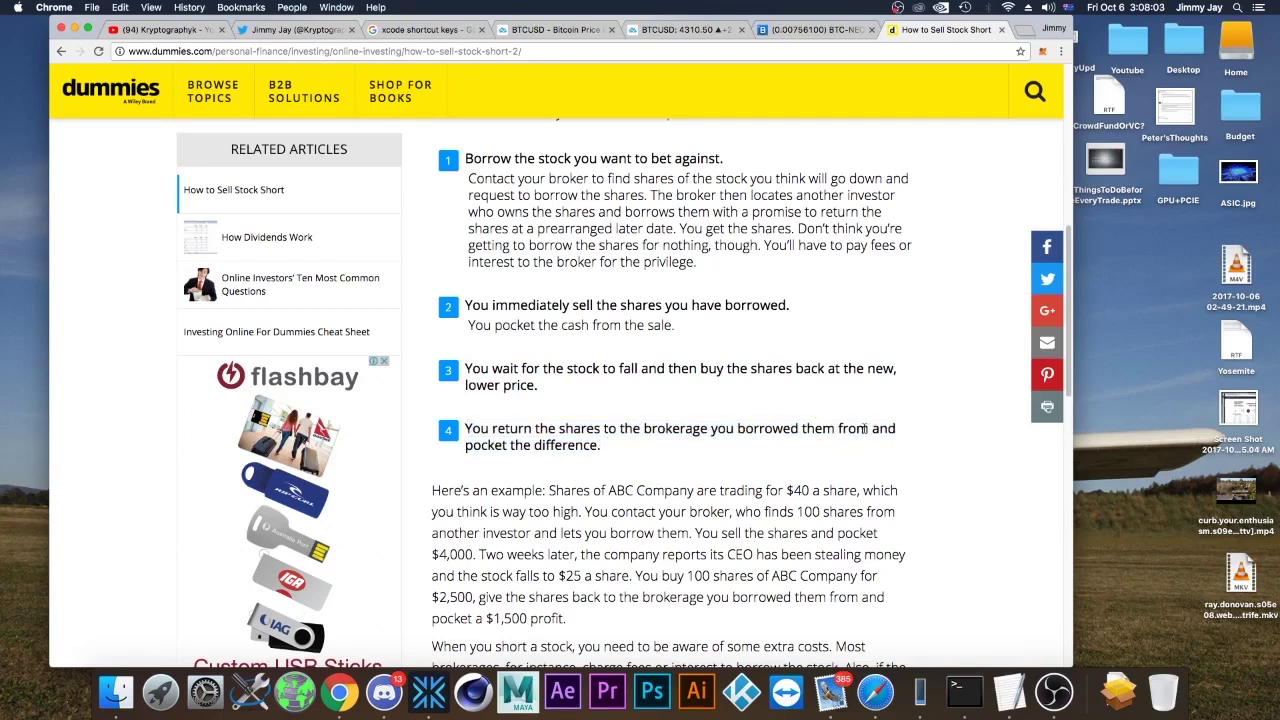
- Highlight the "pocket the difference" phrase in step 4 and the sentence in step 1 about paying fees or interest to the broker
left_click_drag(465, 445, 605, 447)
left_click_drag(768, 245, 591, 278)
left_click_drag(471, 444, 587, 452)
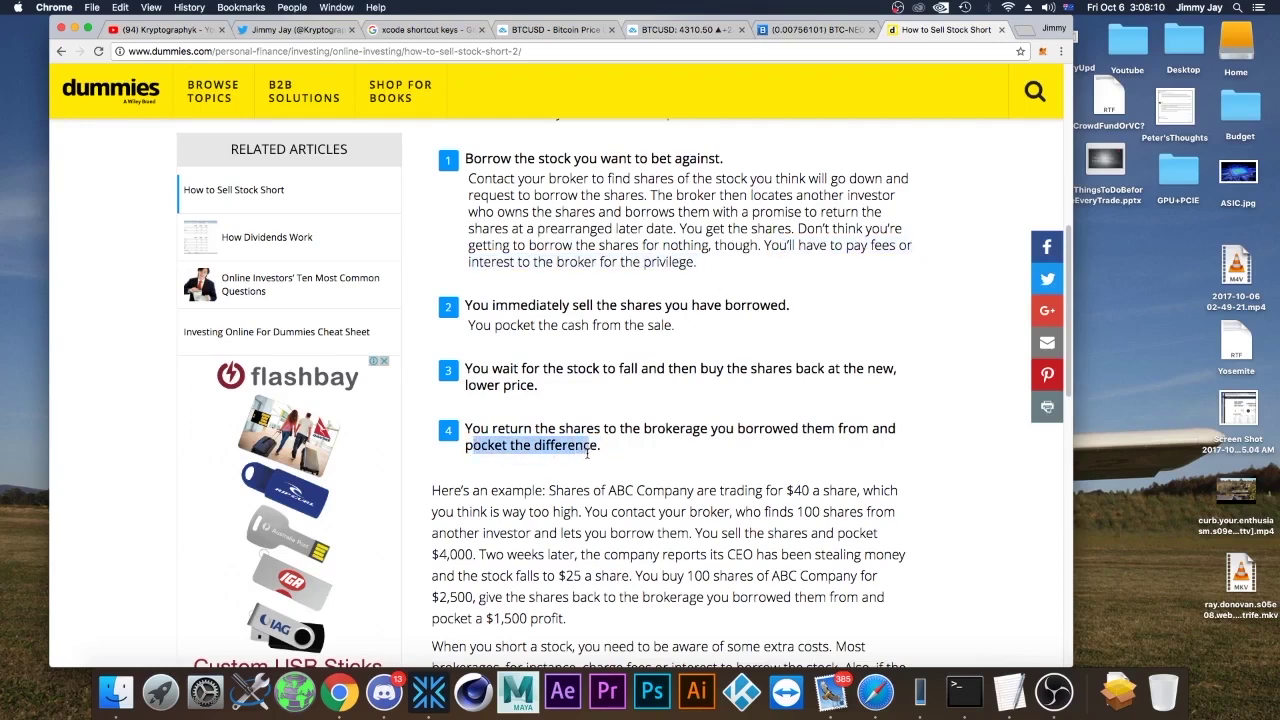
left_click(465, 445)
left_click_drag(465, 445, 603, 450)
- Return to TradingView's BTCUSD chart and examine the price movement from mid-September to early October
left_click(812, 30)
left_click(662, 31)
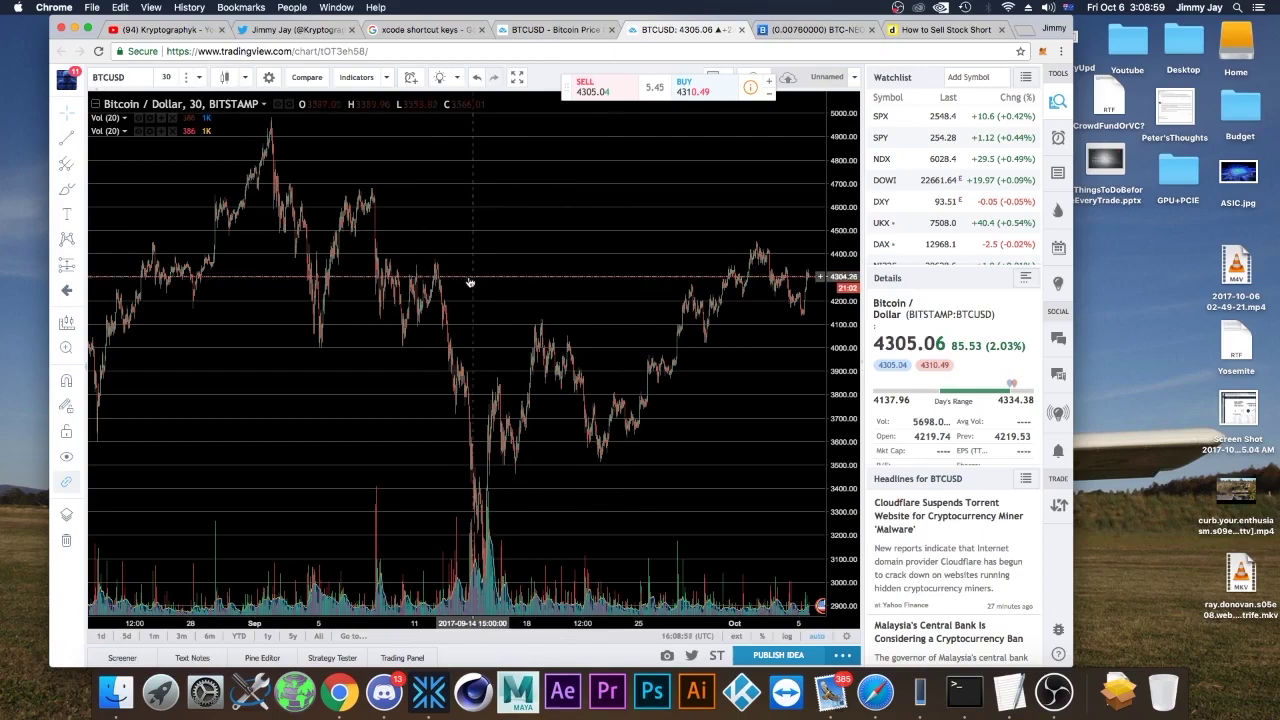
scroll(501, 287, "up", 3)
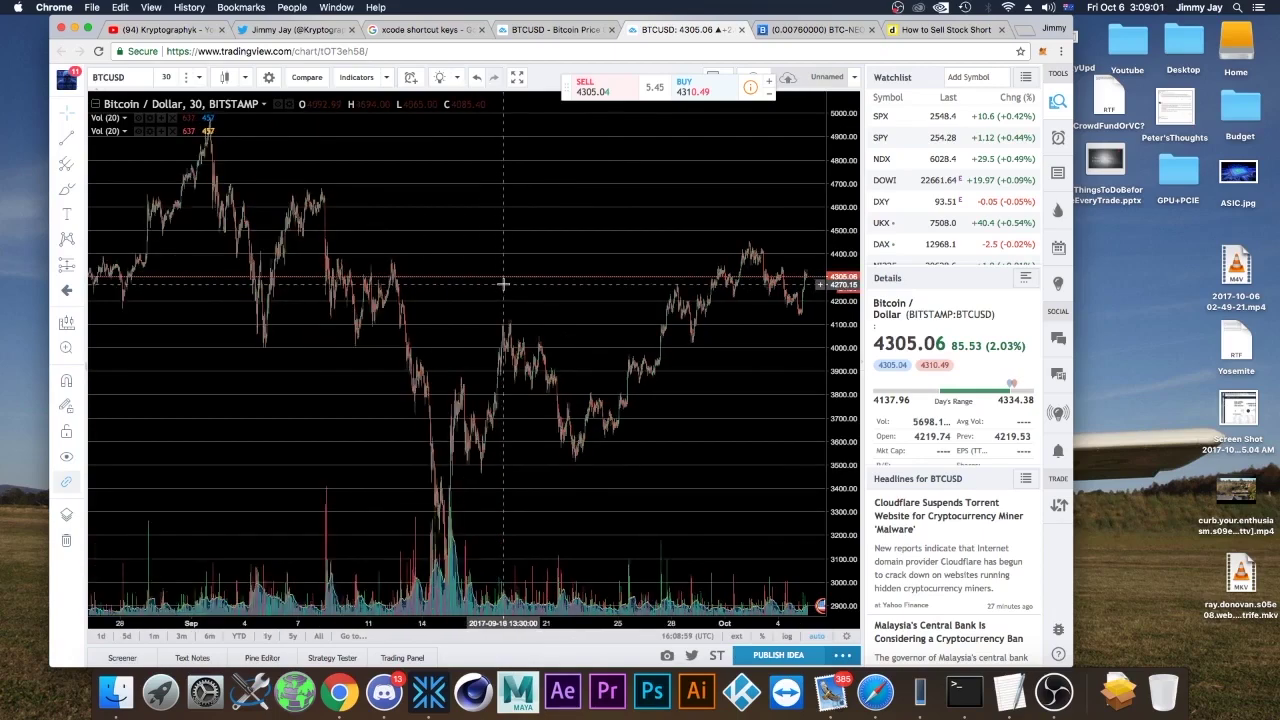
scroll(503, 284, "up", 2)
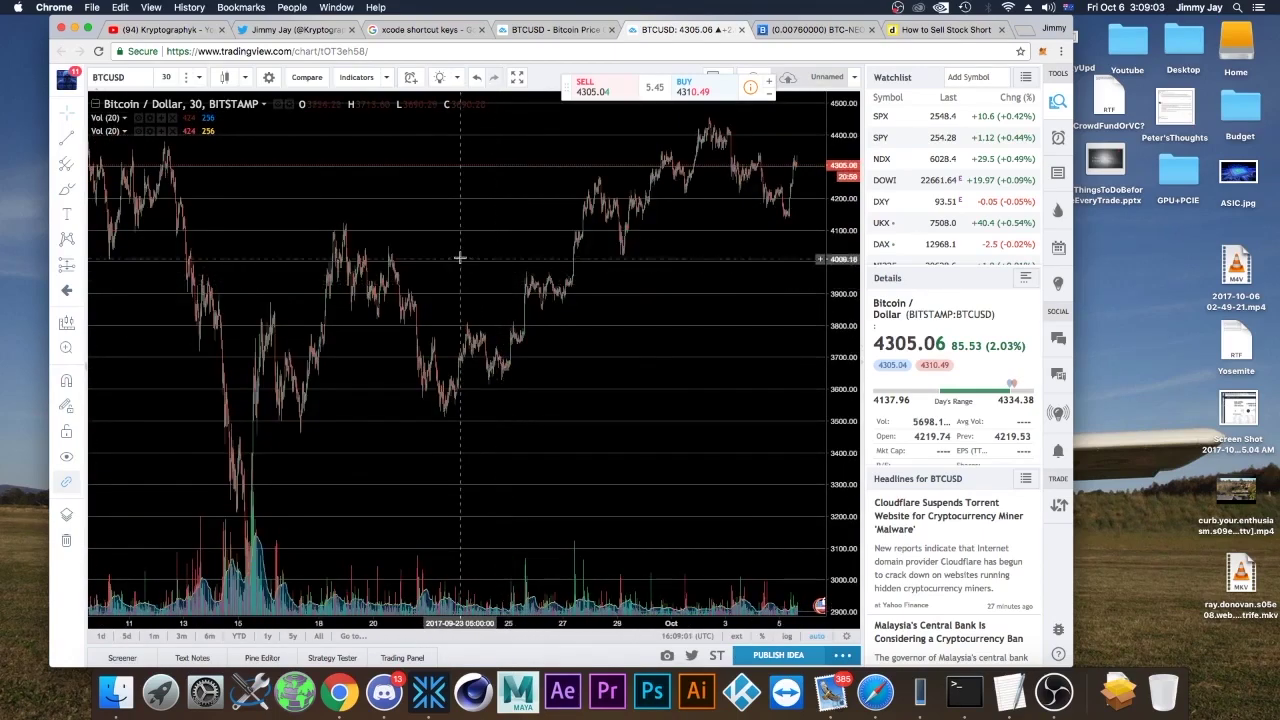
scroll(488, 262, "up", 2)
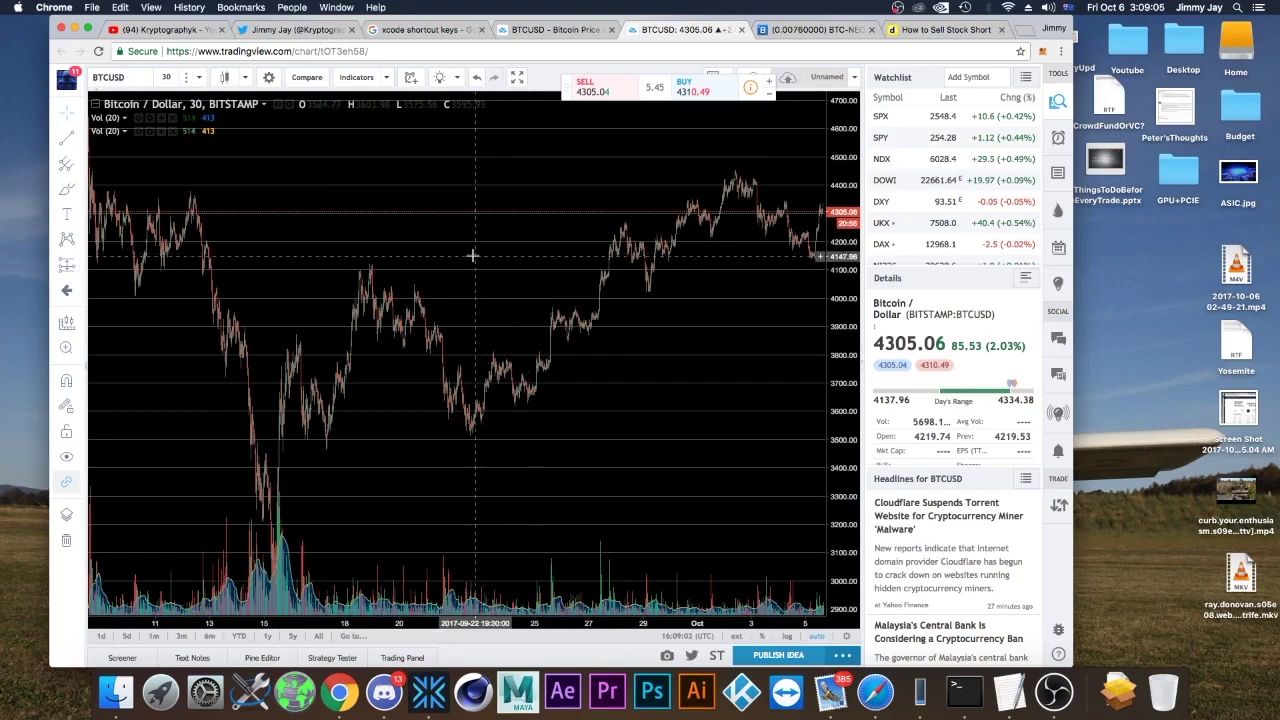
- Examine the BTCUSD price history backwards from early October to June 2017
scroll(484, 252, "down", 2)
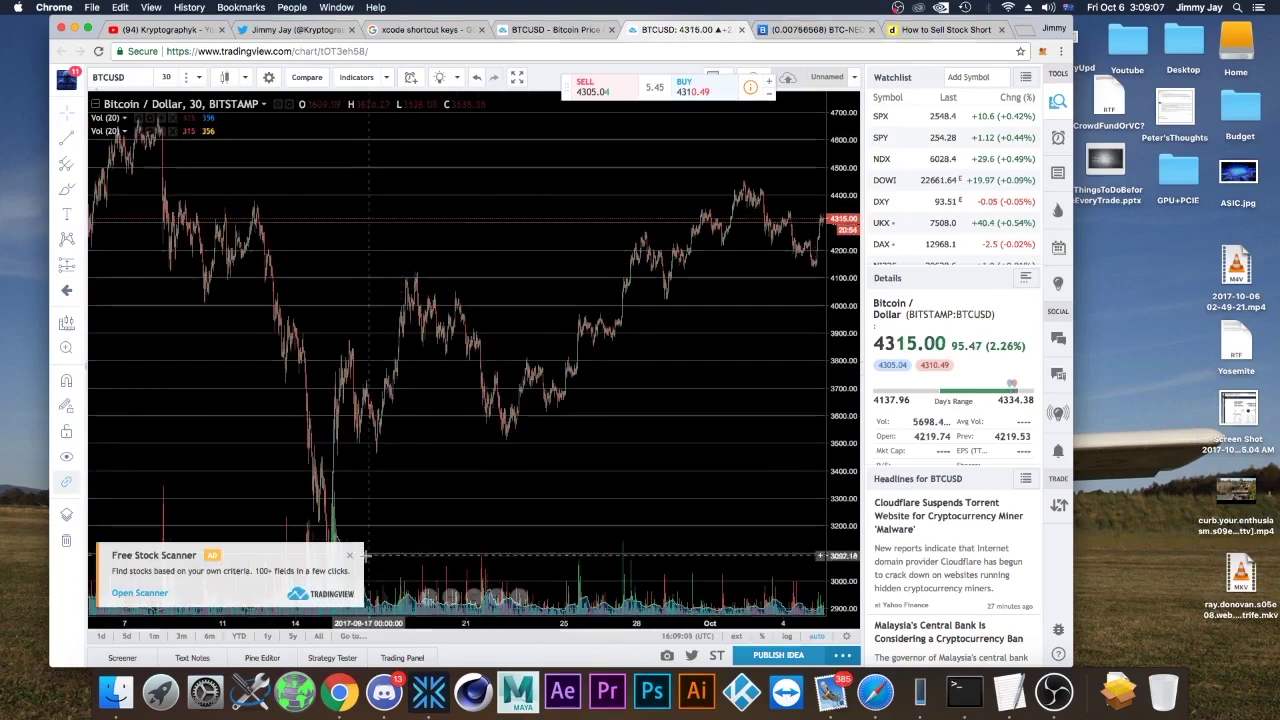
scroll(555, 390, "down", 2)
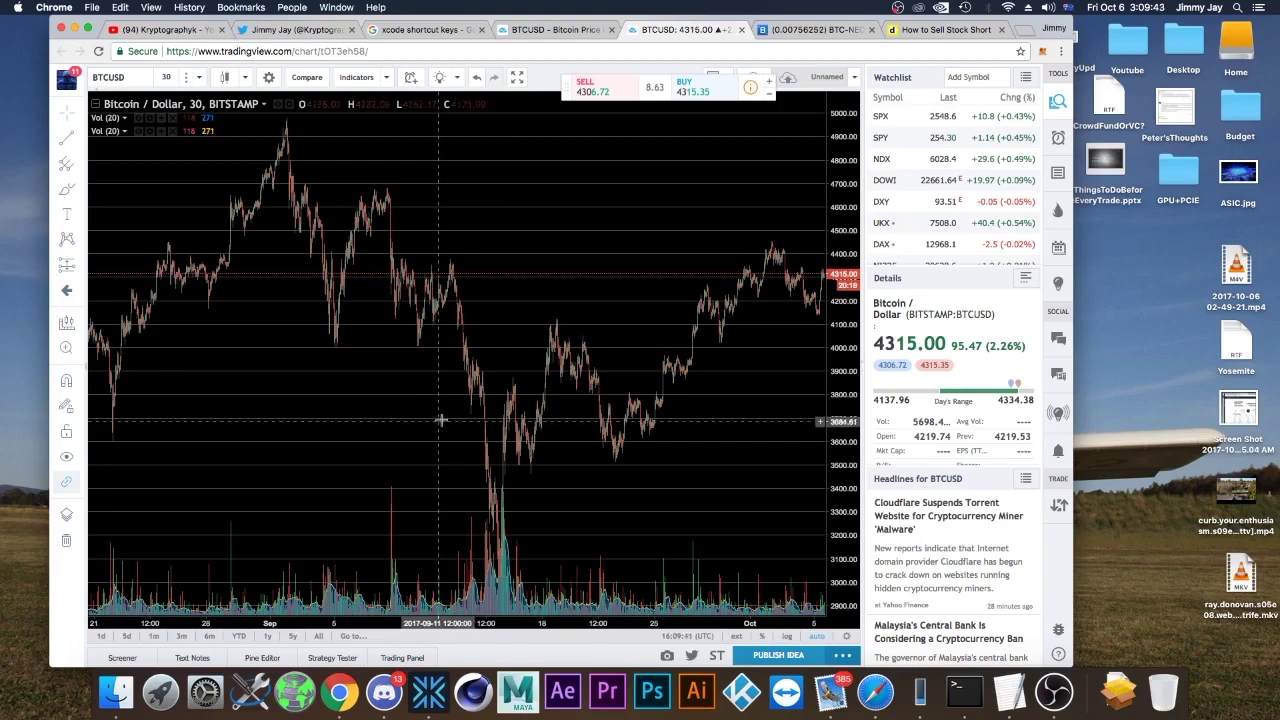
mouse_move(530, 307)
left_mouse_down()
mouse_move(829, 322)
mouse_move(463, 311)
mouse_move(545, 318)
mouse_move(531, 312)
left_mouse_up()
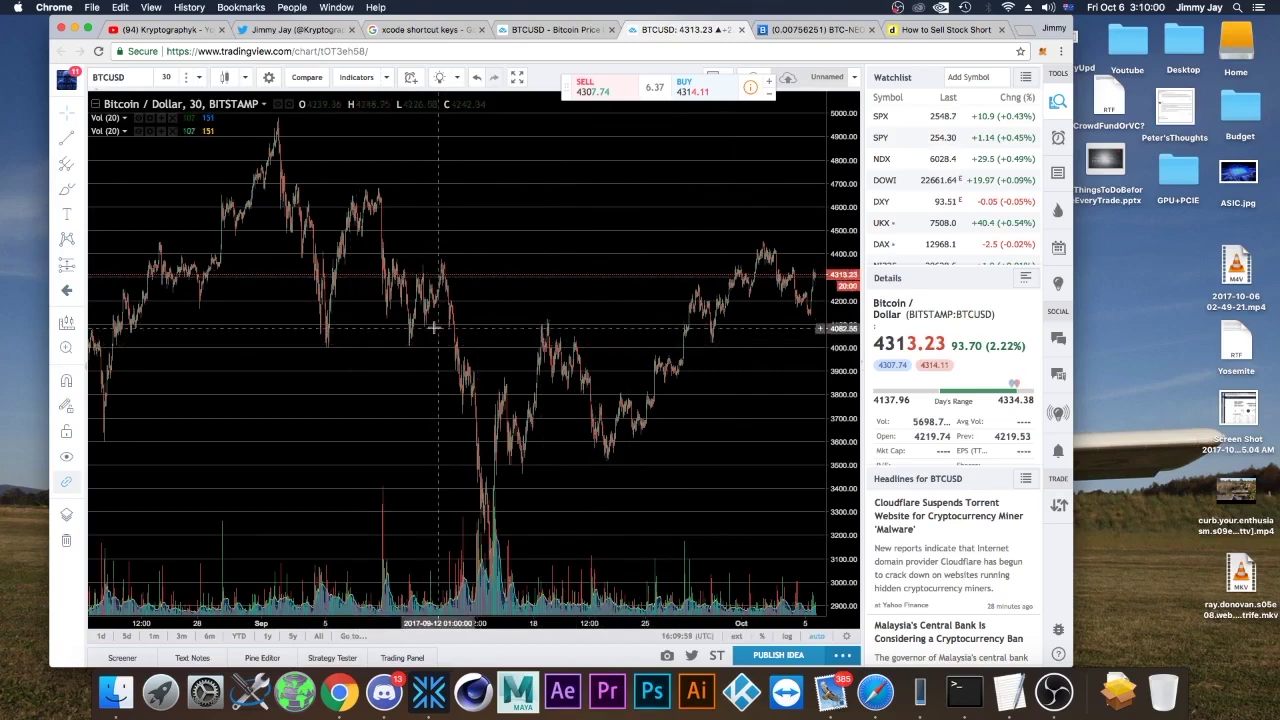
scroll(345, 290, "left", 5)
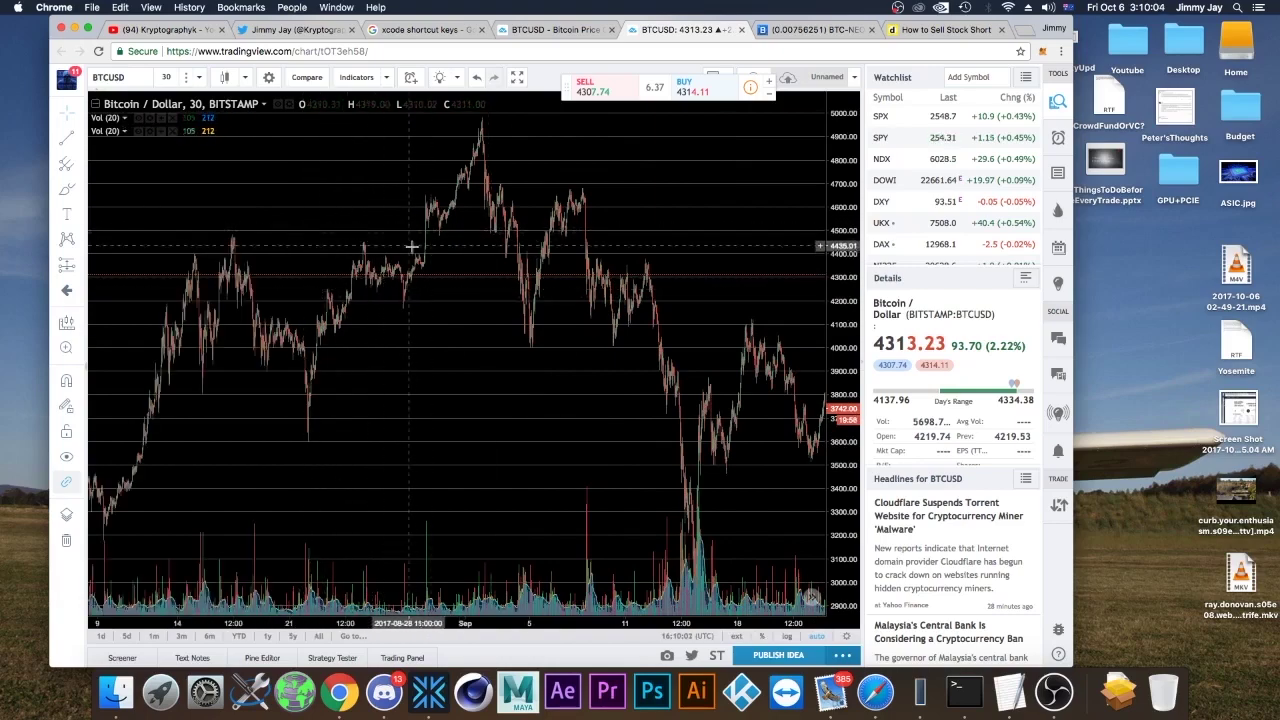
scroll(403, 242, "left", 5)
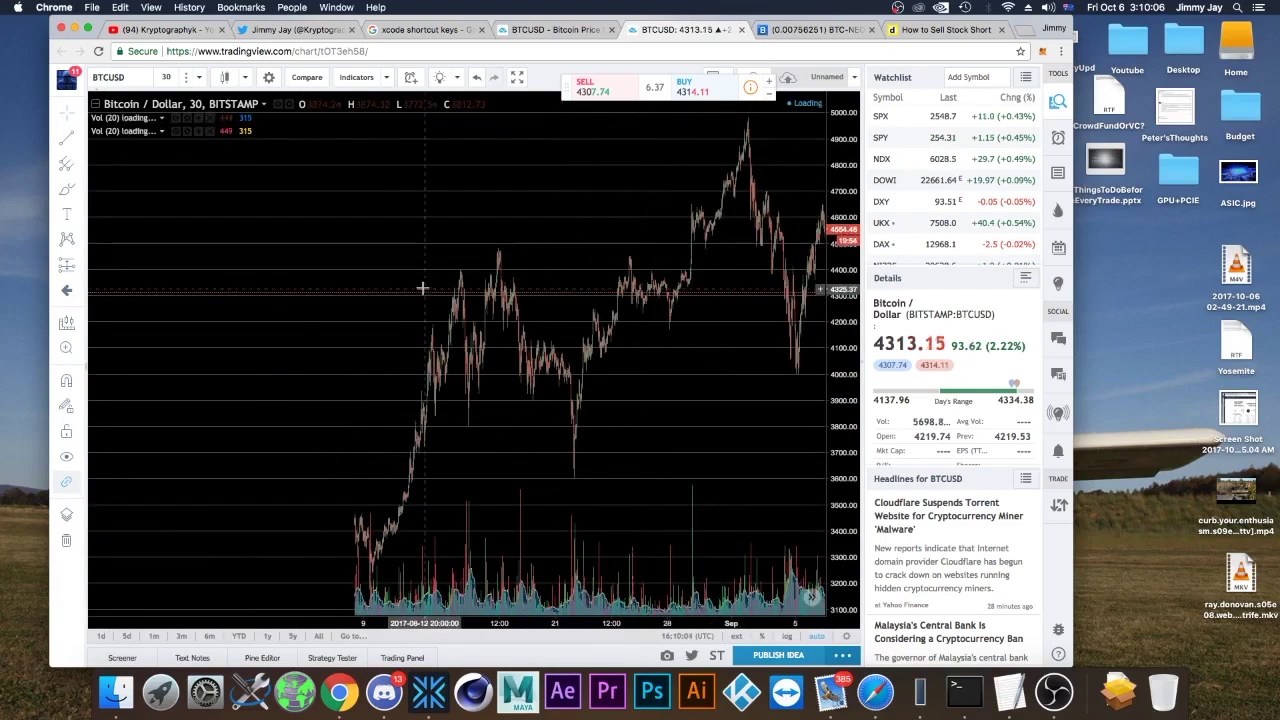
scroll(481, 308, "left", 5)
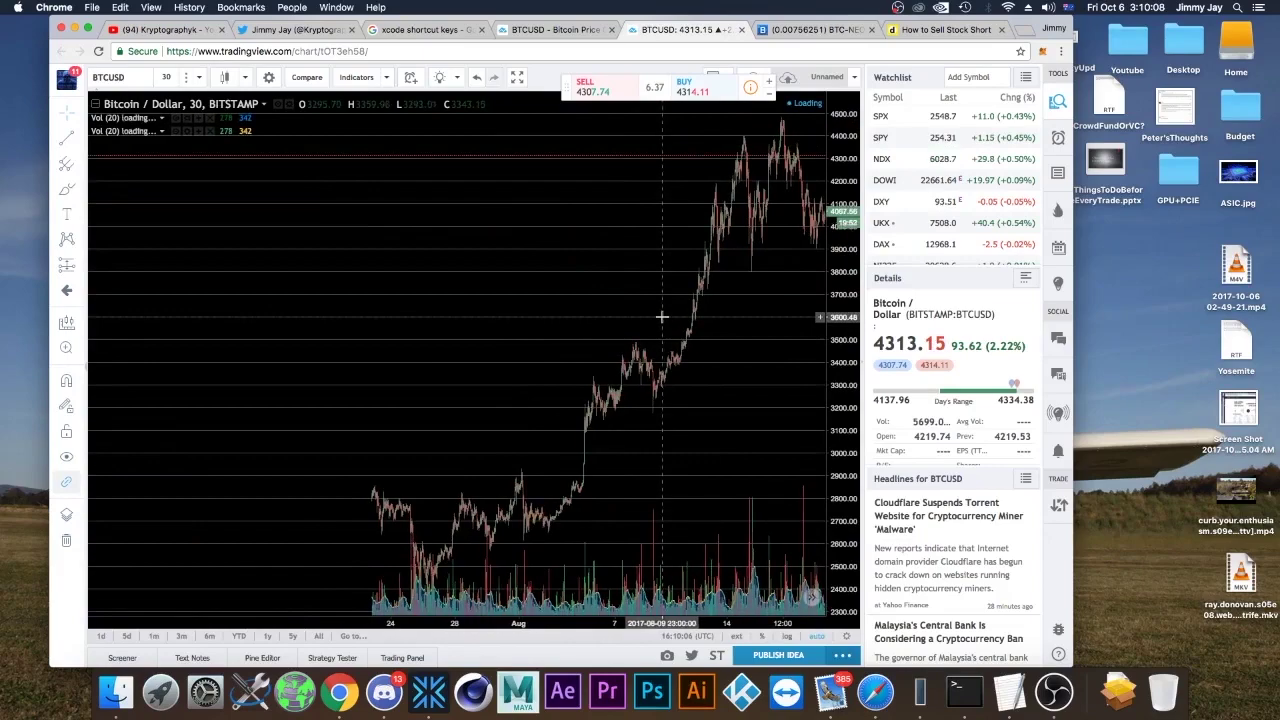
scroll(651, 316, "left", 5)
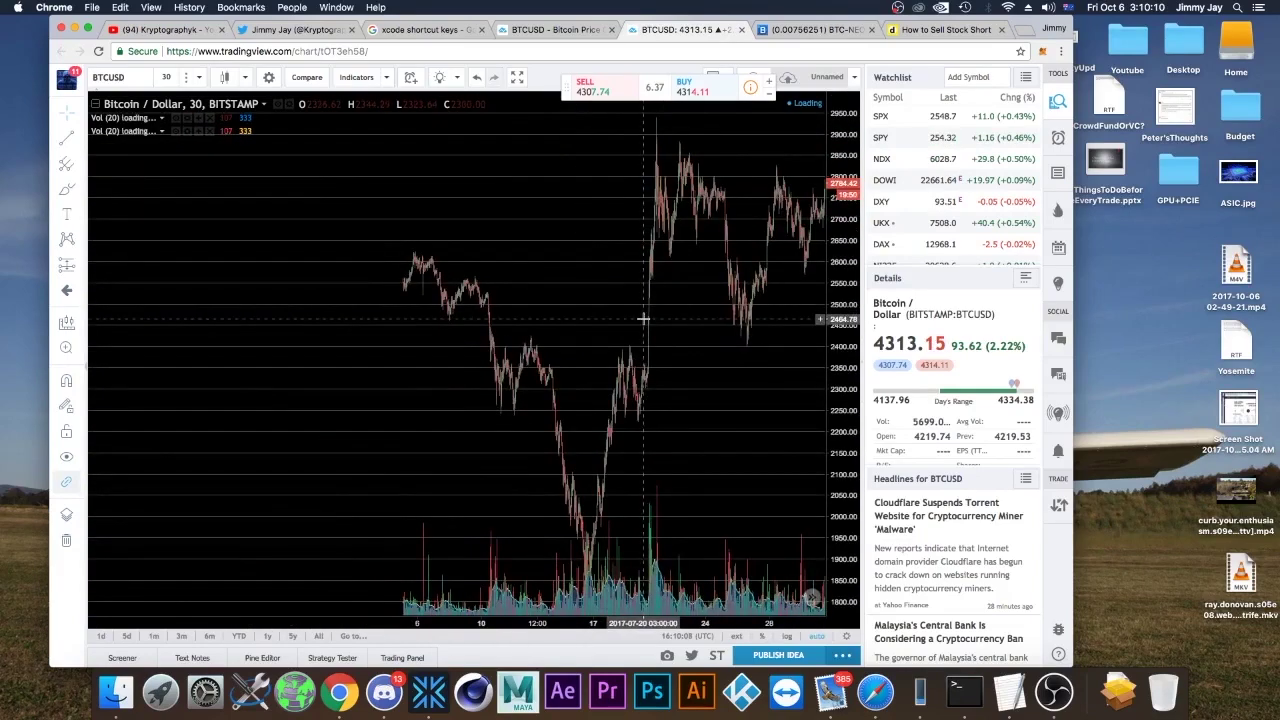
scroll(630, 325, "left", 5)
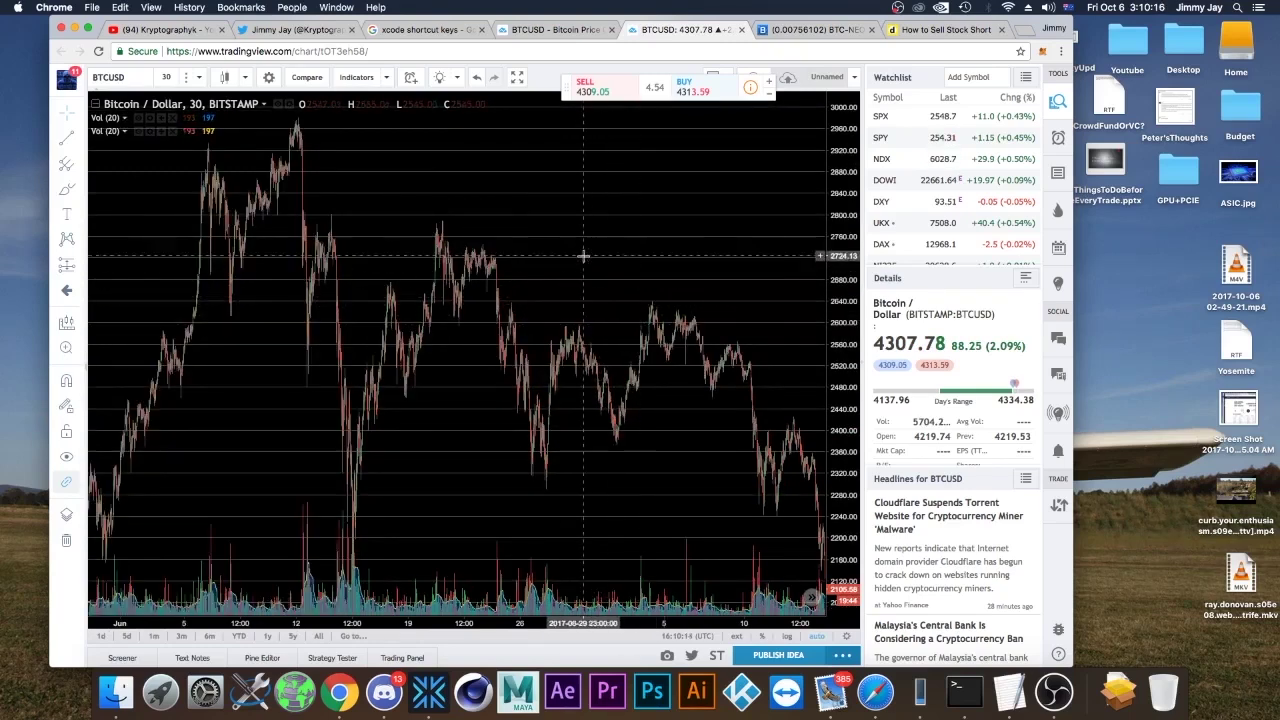
- Draw converging trend lines to about July 10: along the highs from June 20 near 2798, and along the lows from June 15 near 2164
scroll(629, 283, "up", 2)
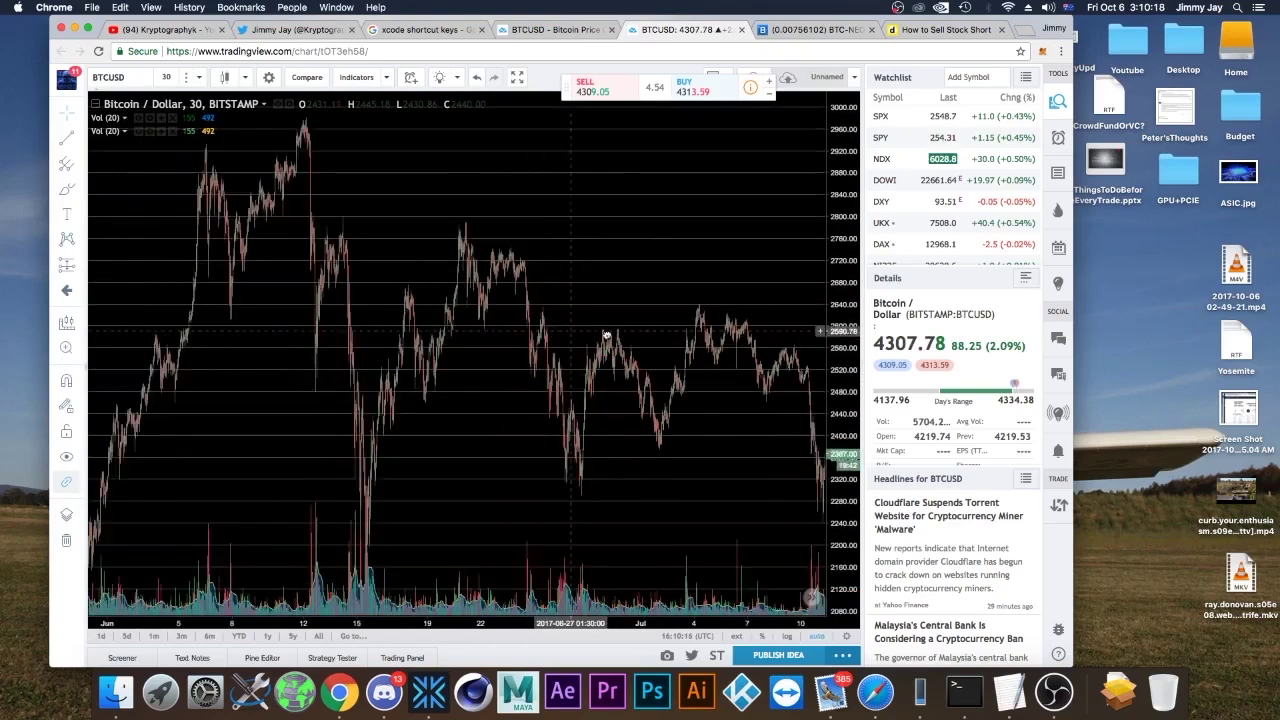
scroll(600, 336, "up", 4)
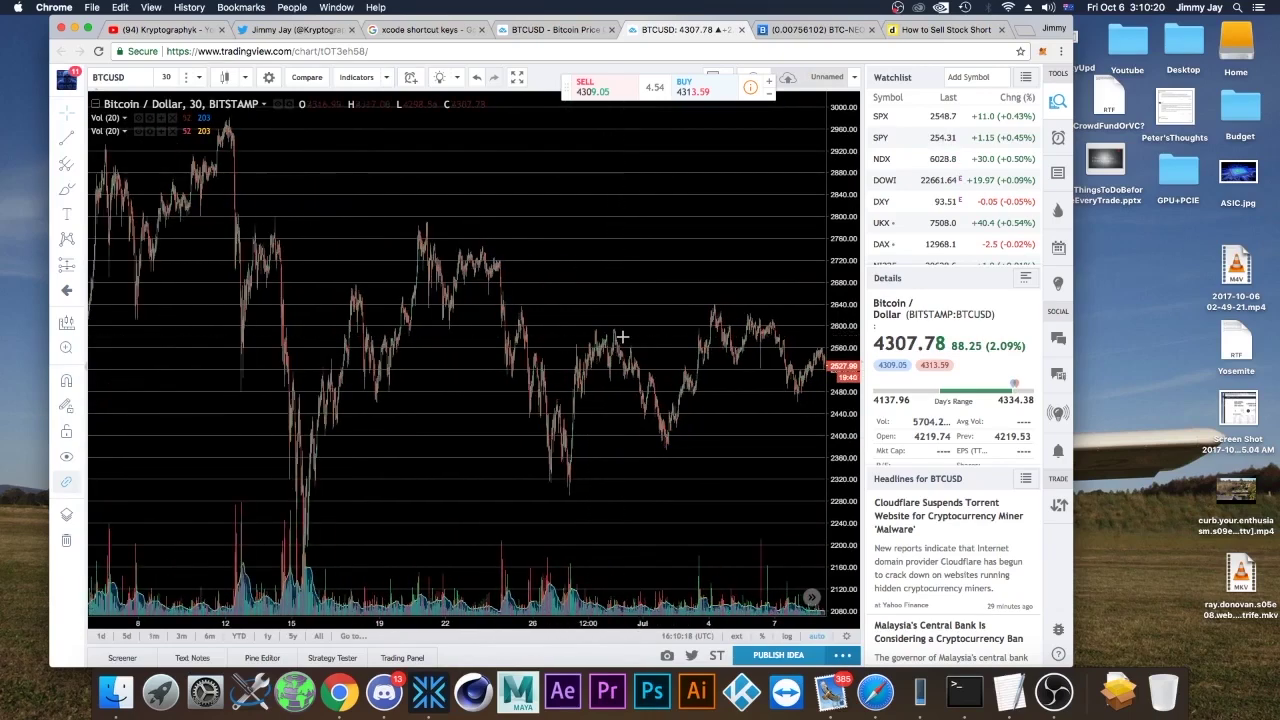
scroll(610, 336, "up", 4)
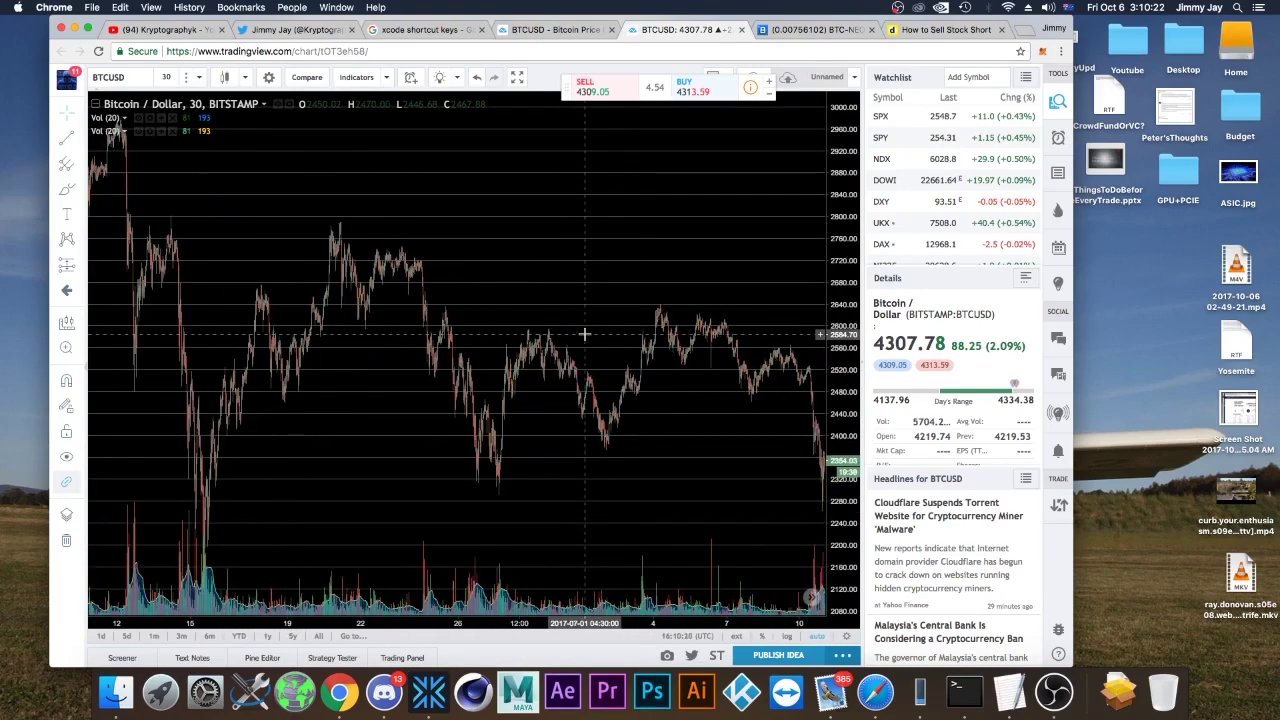
left_click_drag(576, 338, 594, 339)
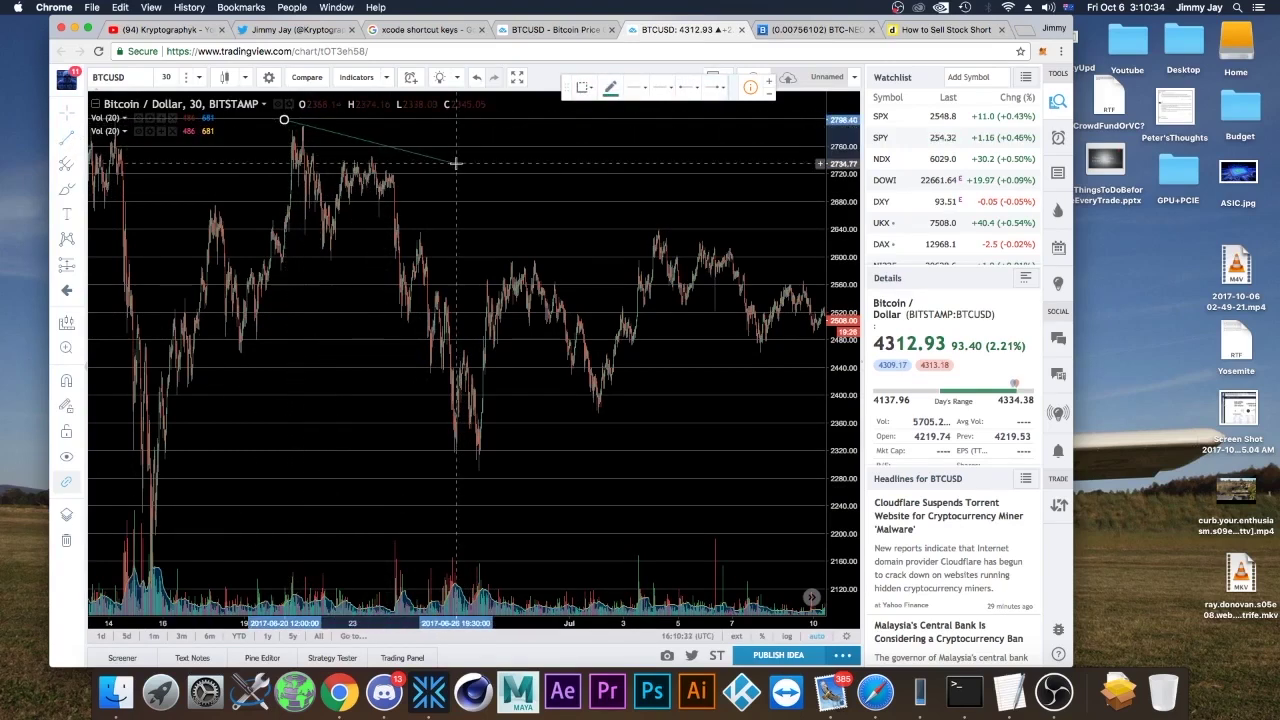
left_click(820, 278)
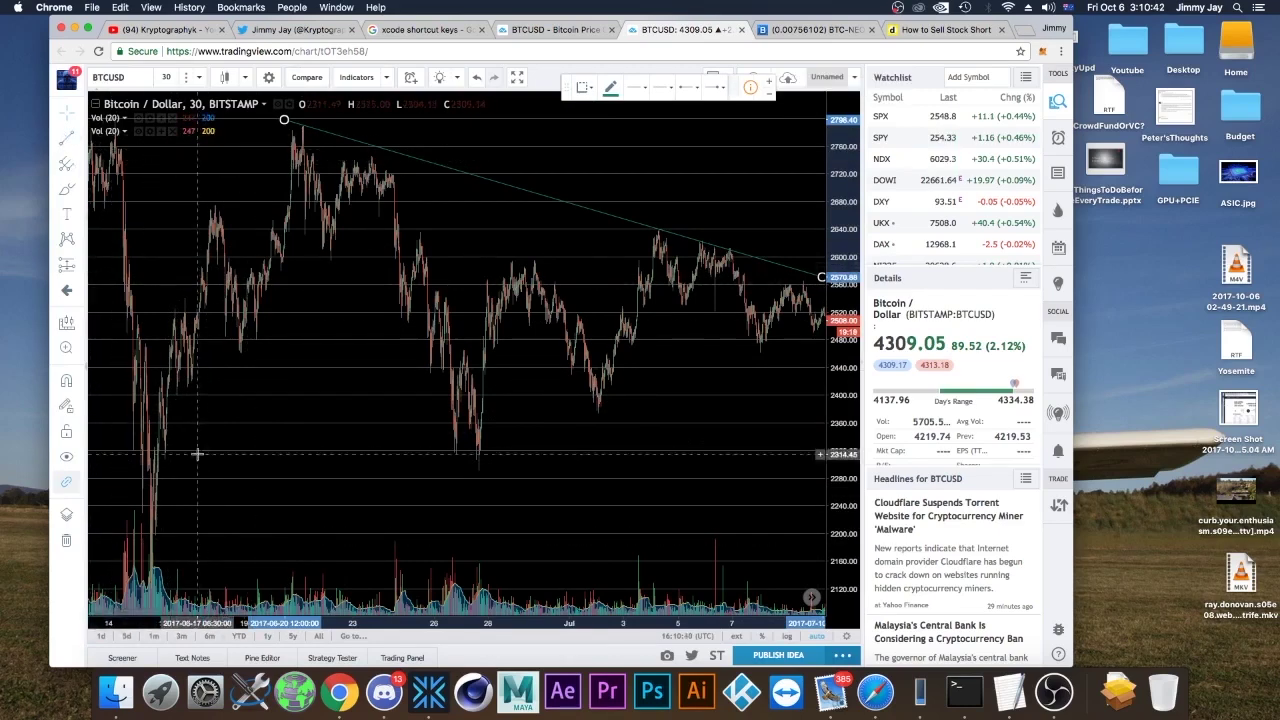
left_click(138, 558)
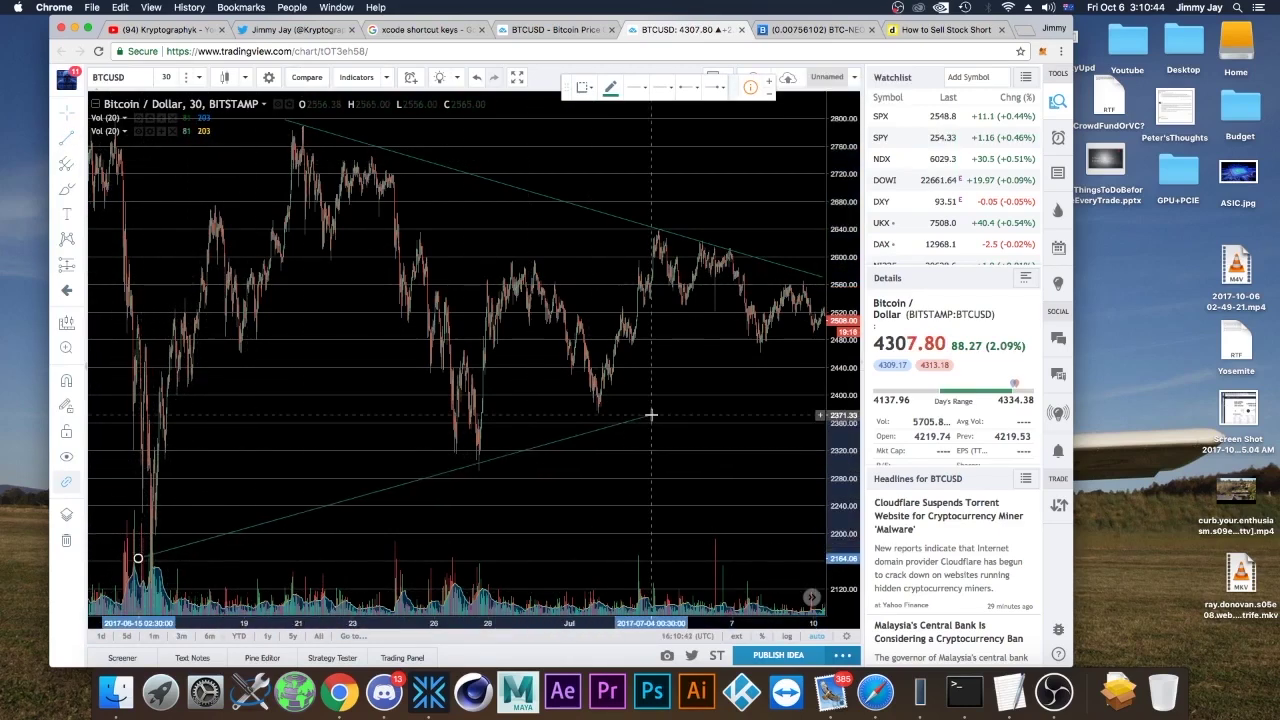
left_click(820, 349)
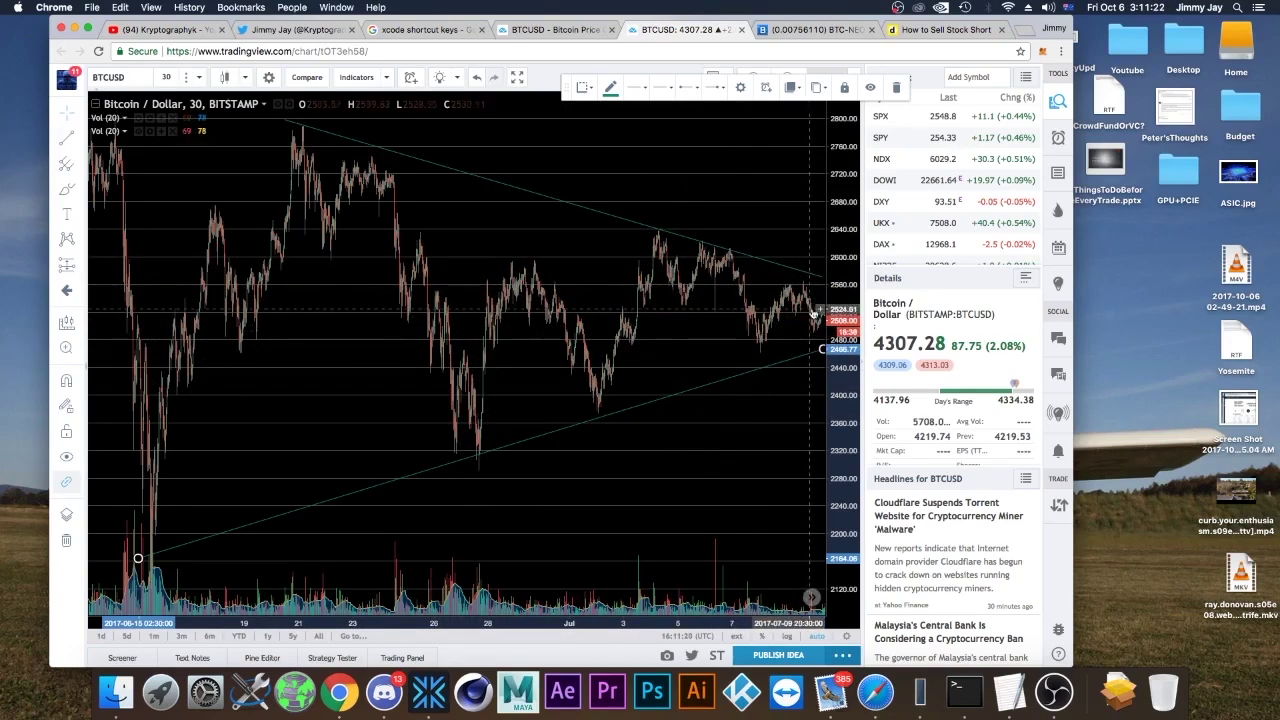
- Examine the price movement where the two trend lines converge in July and the earlier swings back to mid-May
left_click_drag(797, 315, 726, 311)
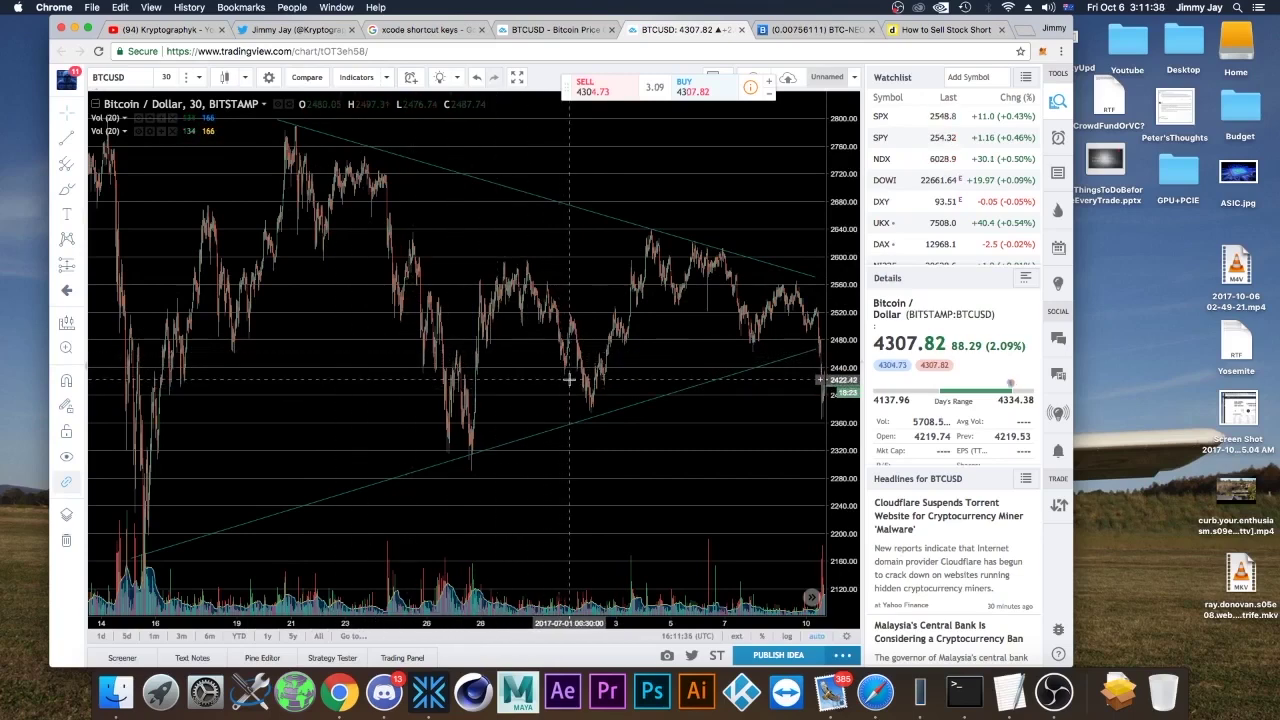
scroll(501, 370, "down", 3)
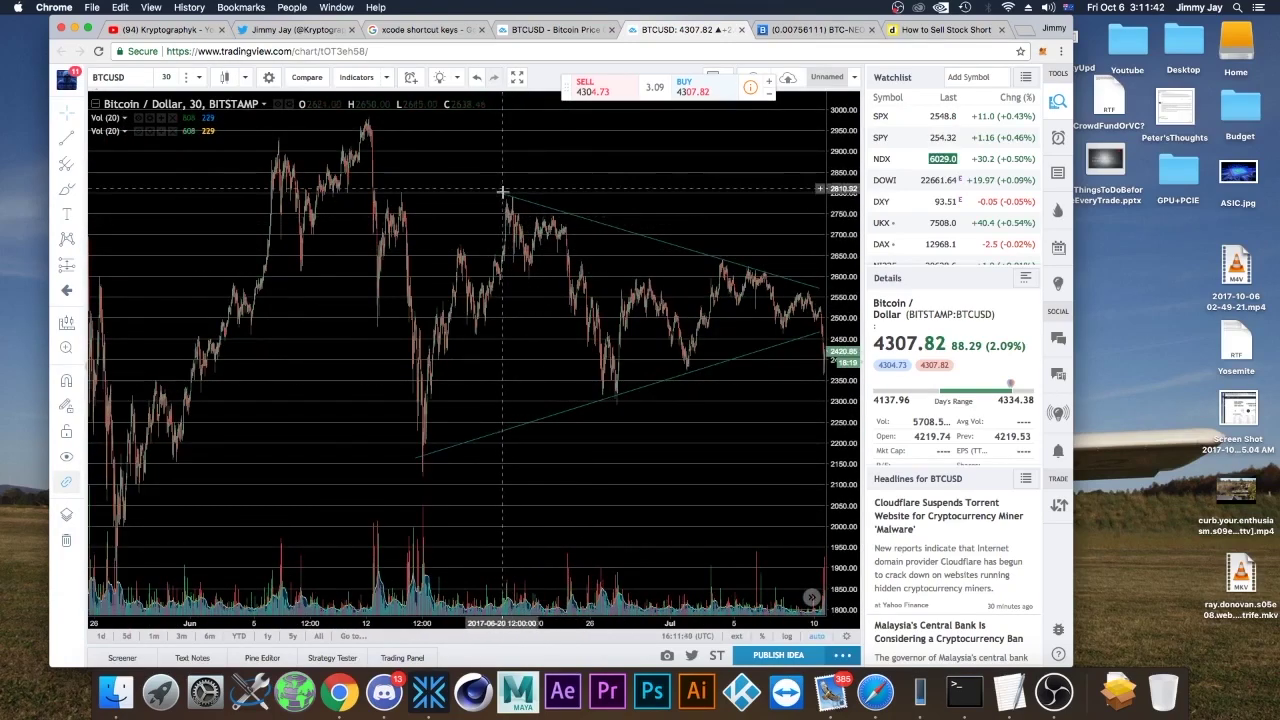
scroll(609, 290, "right", 3)
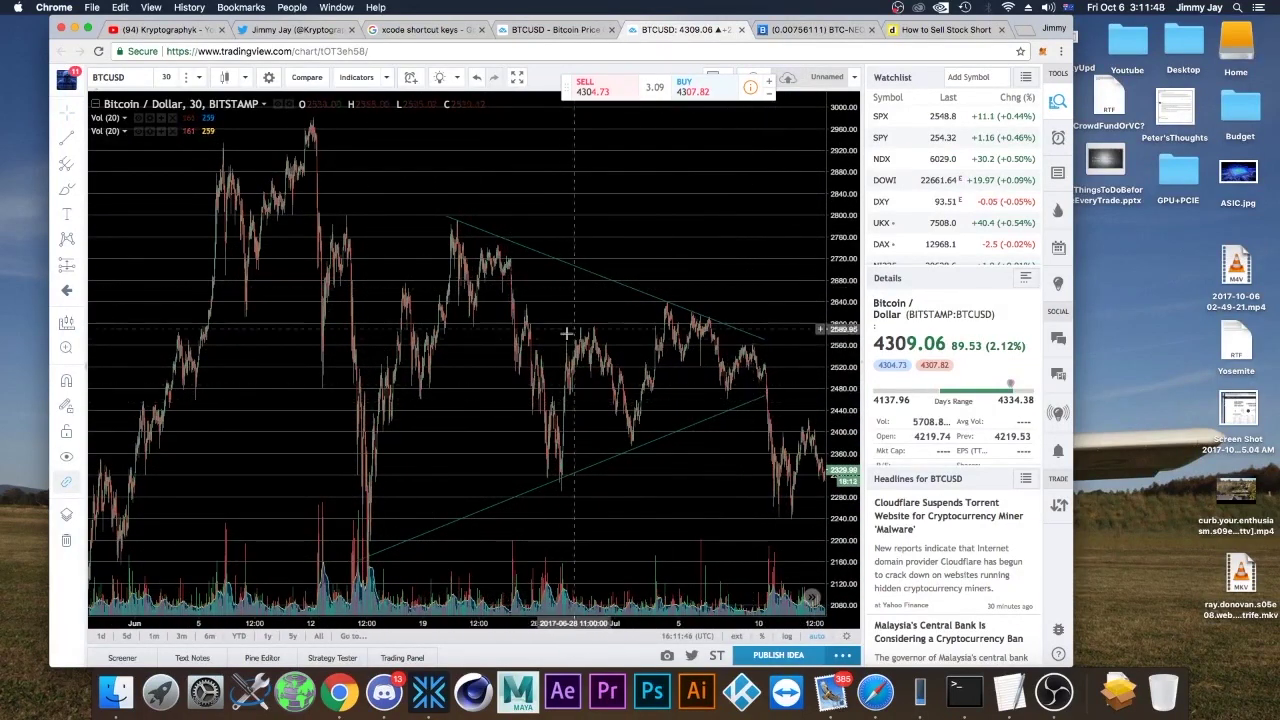
scroll(433, 349, "left", 10)
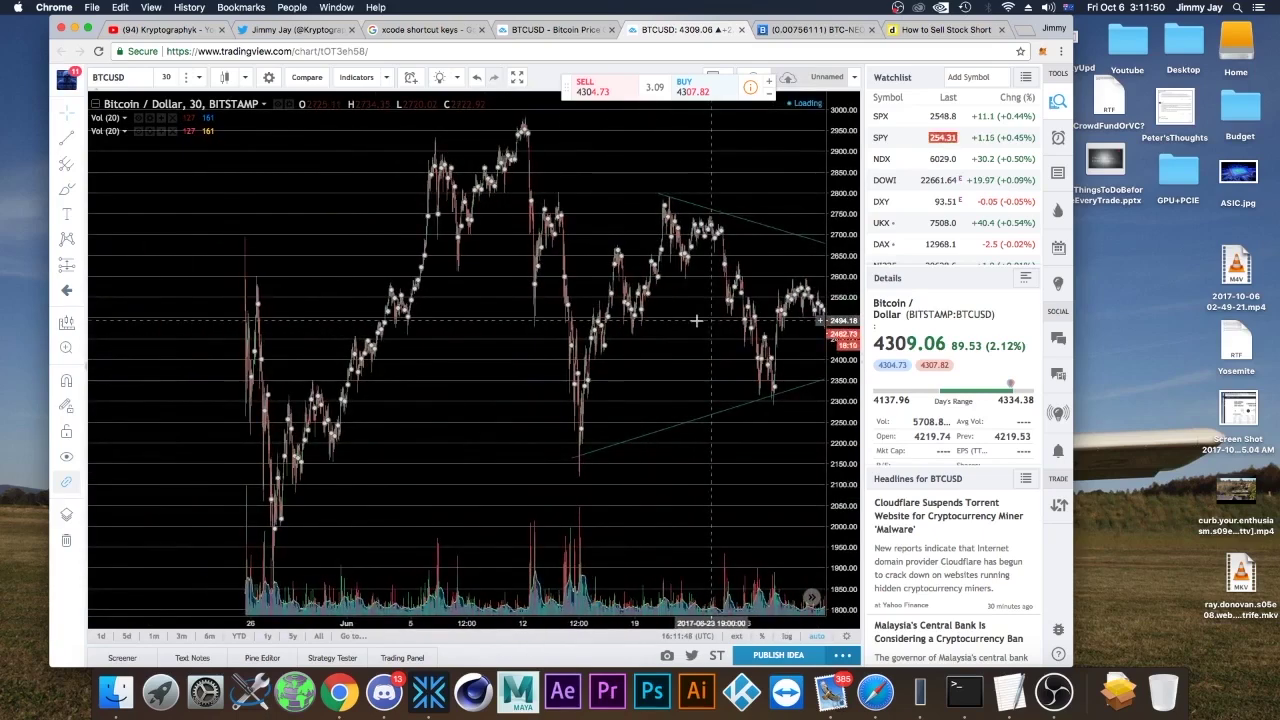
scroll(445, 358, "left", 10)
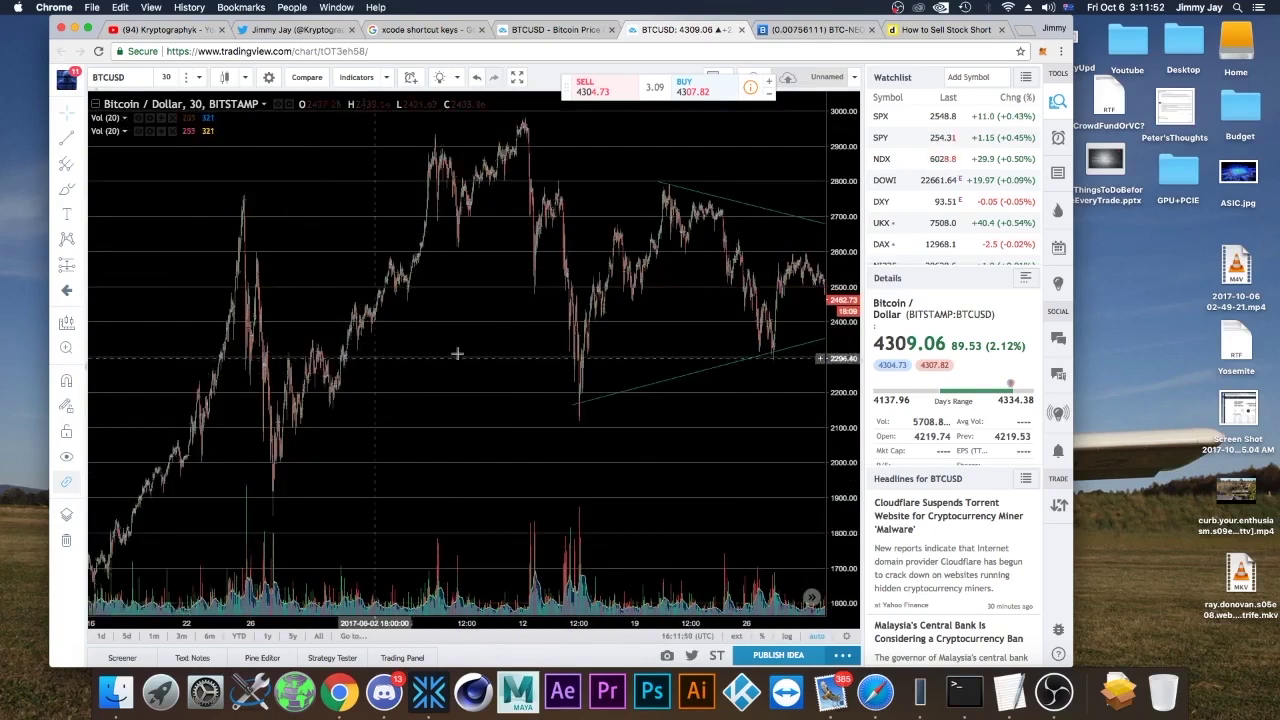
scroll(516, 349, "right", 10)
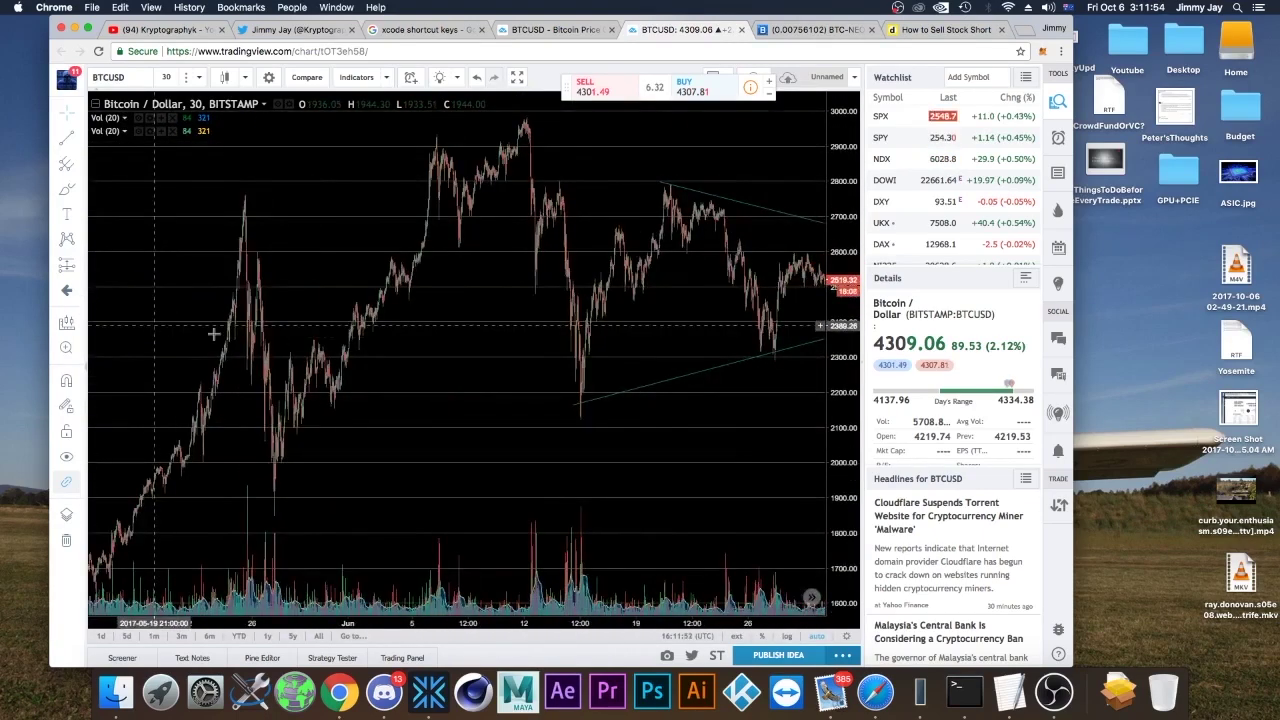
- Remove the lower and upper trend lines from the June–July price swings
right_click(656, 390)
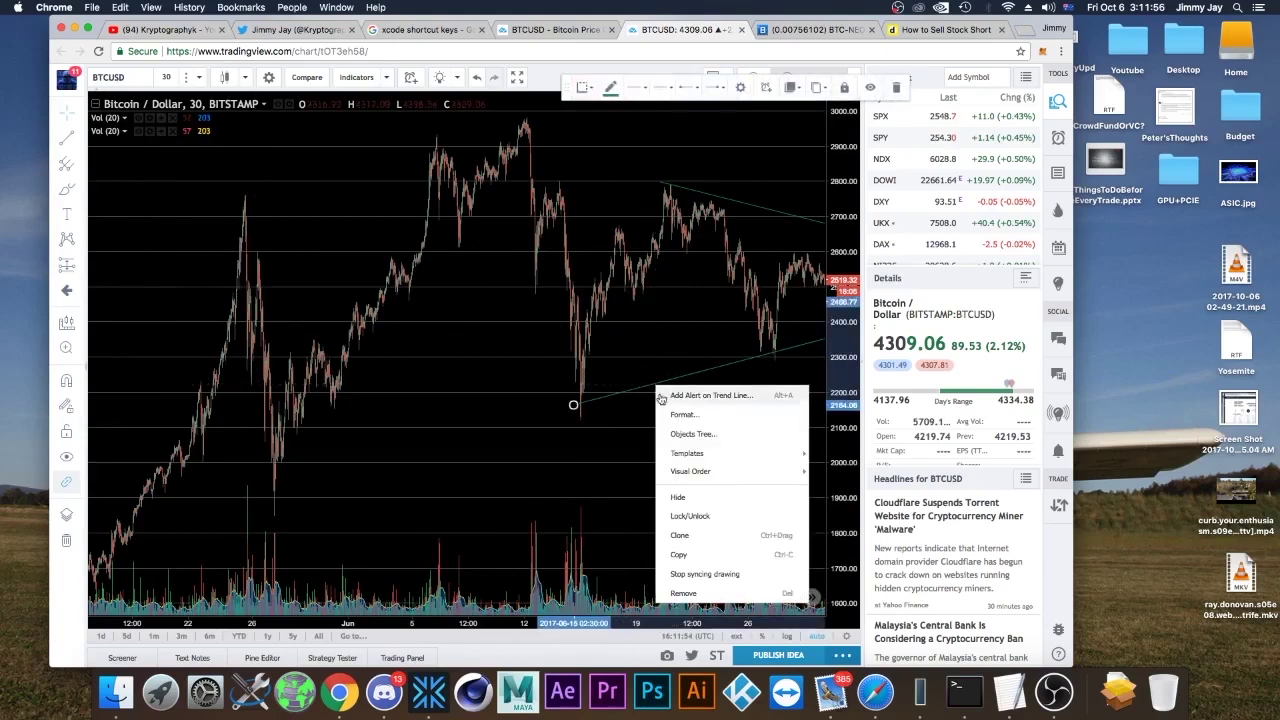
left_click(690, 592)
right_click(735, 207)
left_click(788, 412)
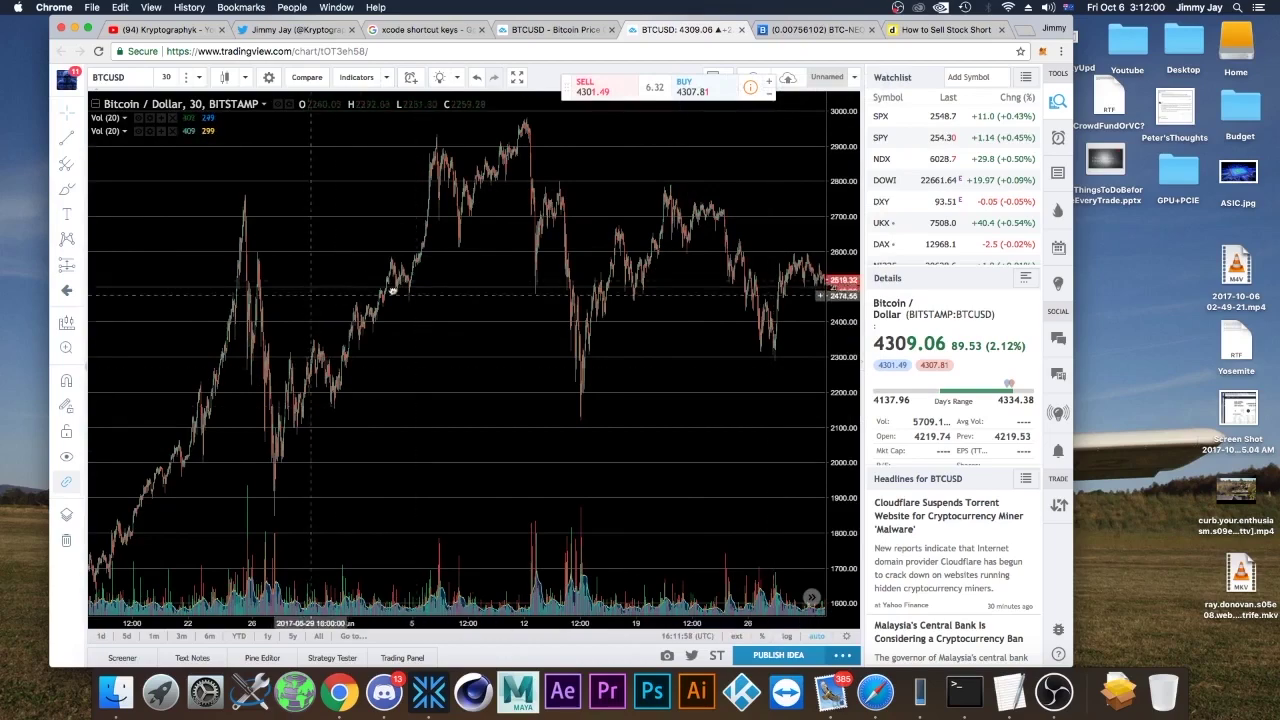
- Examine the older BTCUSD price history from June back to January 2017
scroll(337, 295, "left", 20)
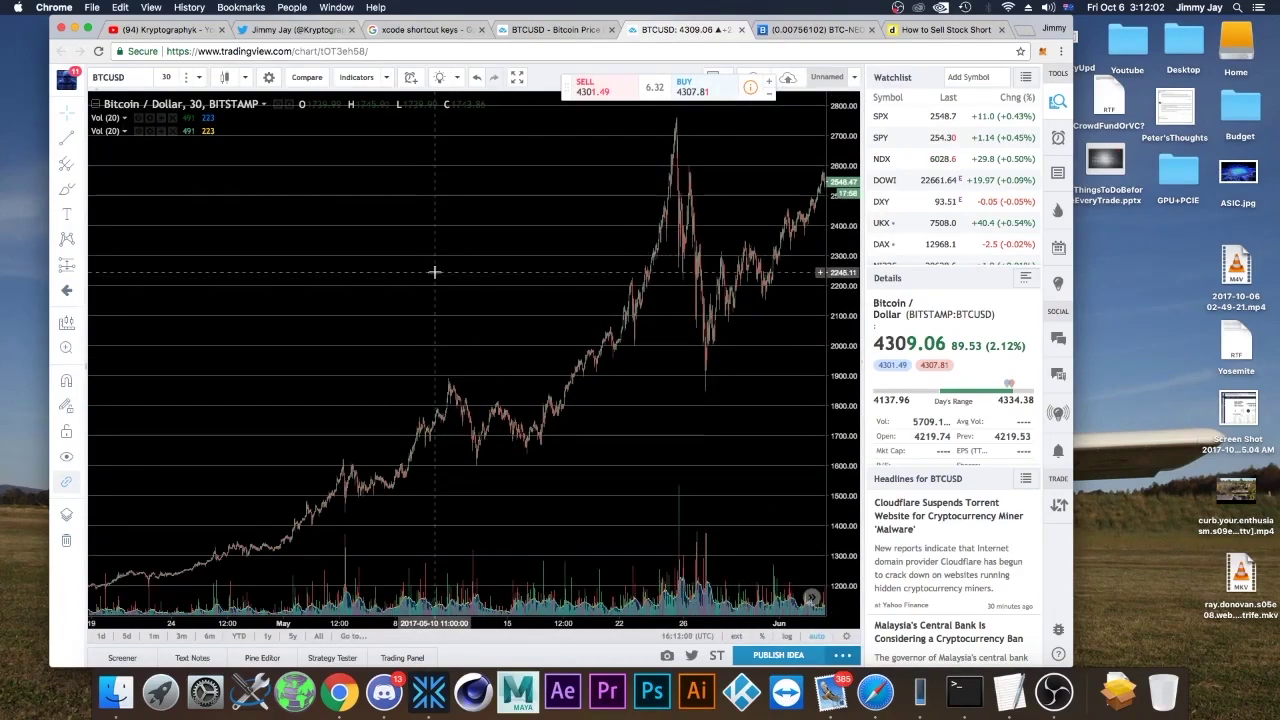
scroll(756, 237, "left", 17)
scroll(756, 237, "left", 10)
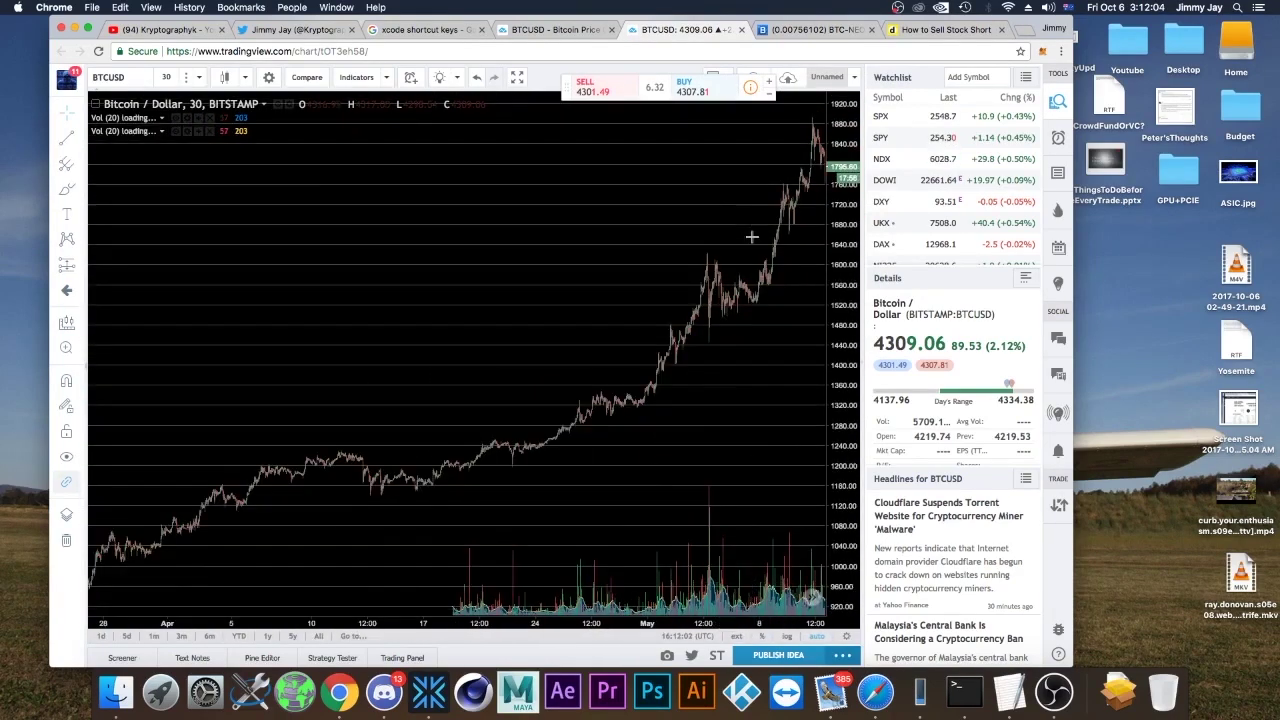
scroll(600, 260, "left", 10)
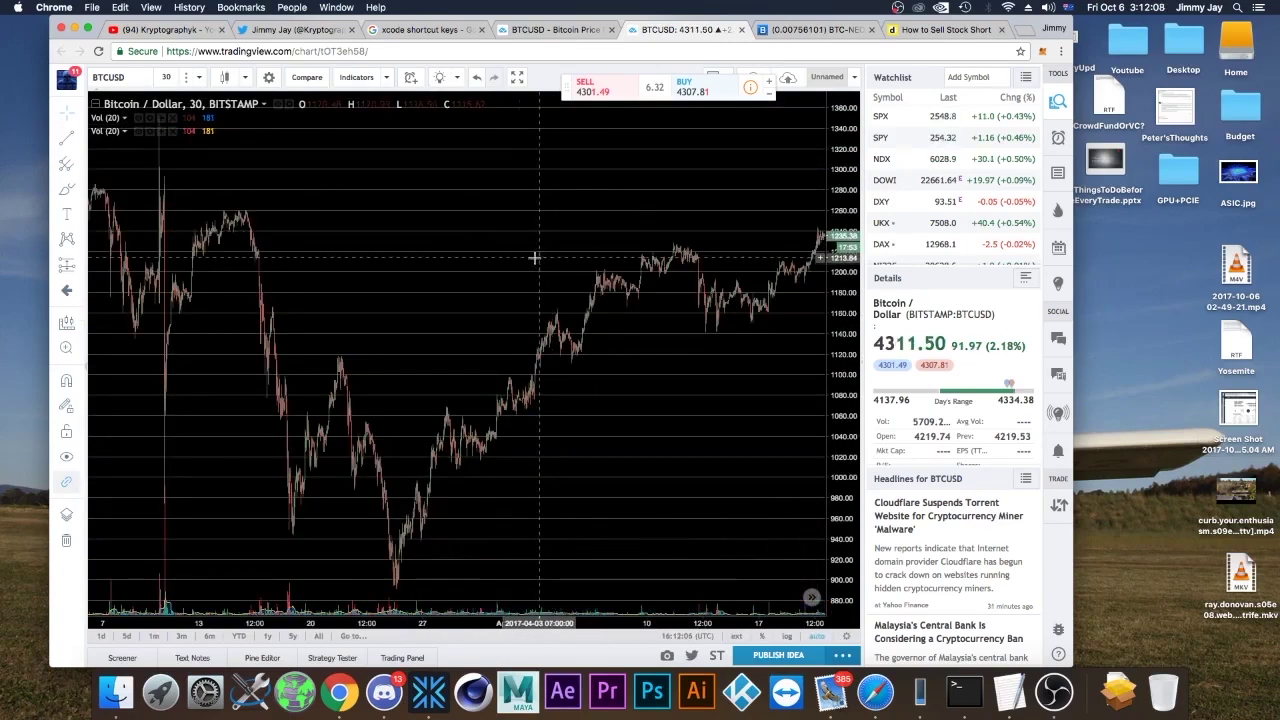
scroll(600, 257, "left", 15)
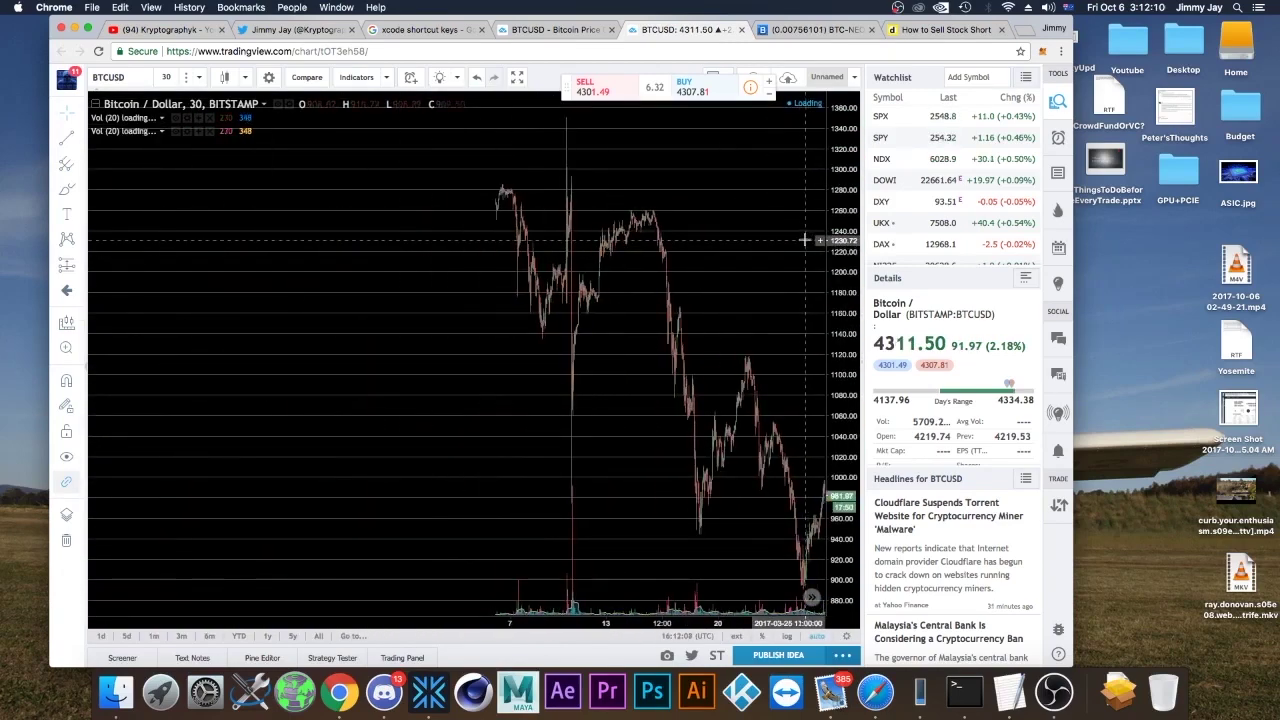
left_click_drag(375, 308, 774, 275)
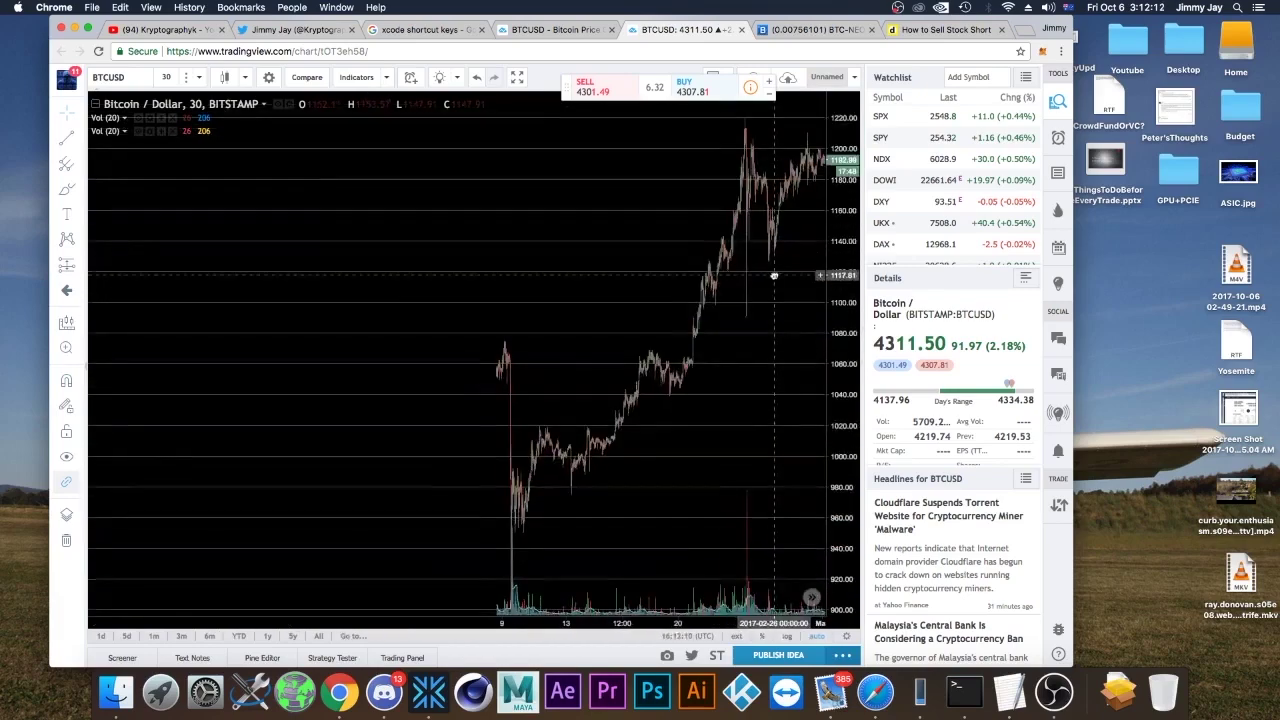
left_click_drag(346, 308, 560, 306)
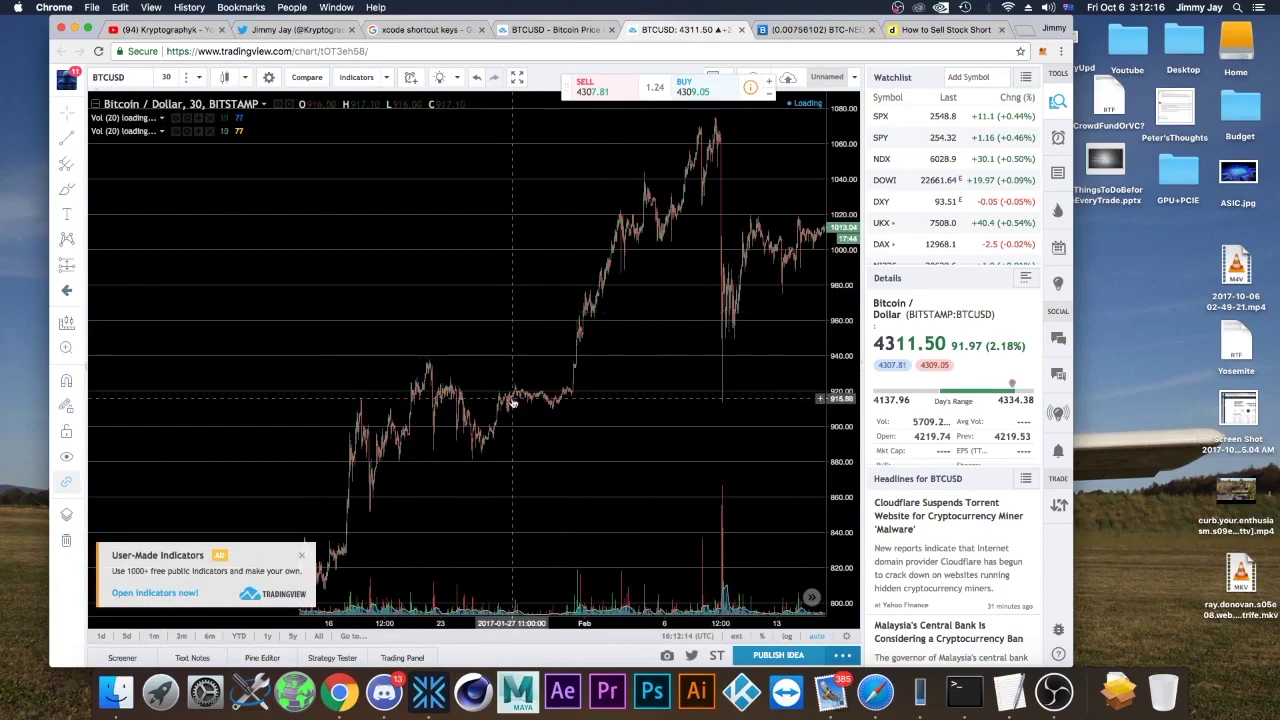
- Examine the individual 30-minute candles of the sideways price movement around January 27 to 29, 2017
scroll(512, 403, "up", 5)
scroll(694, 333, "up", 5)
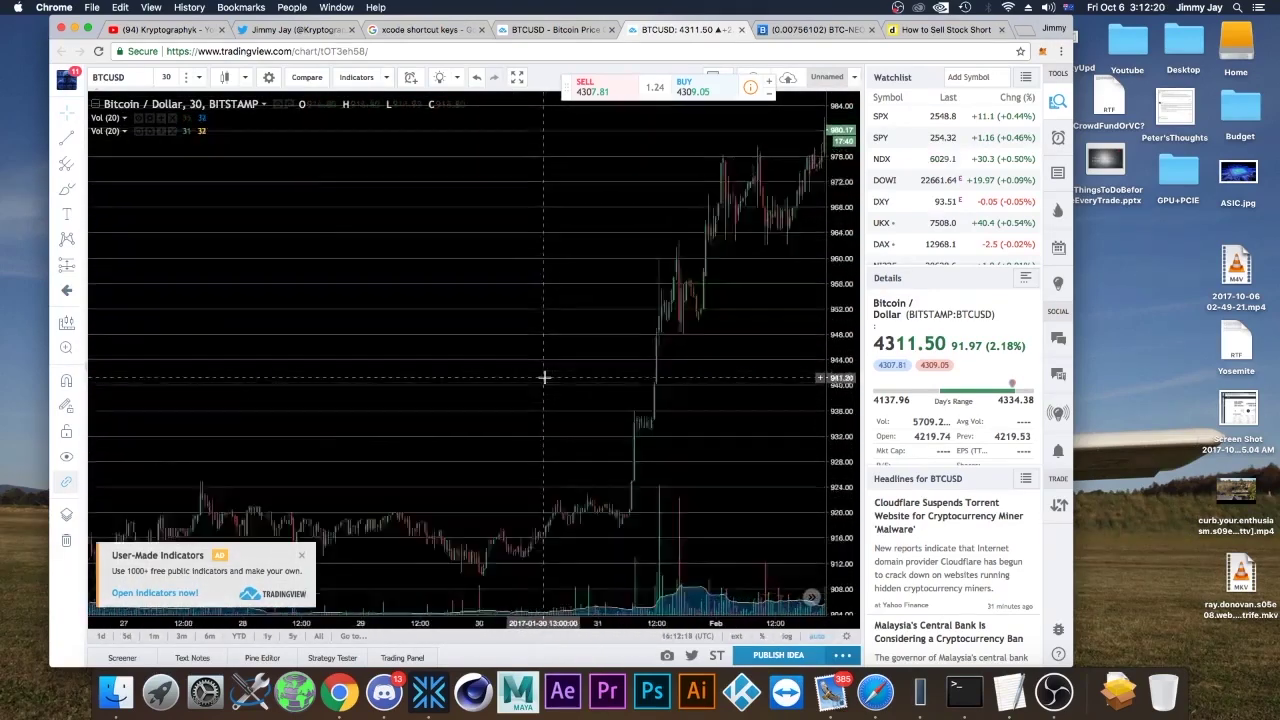
left_click_drag(480, 371, 725, 343)
scroll(610, 277, "up", 3)
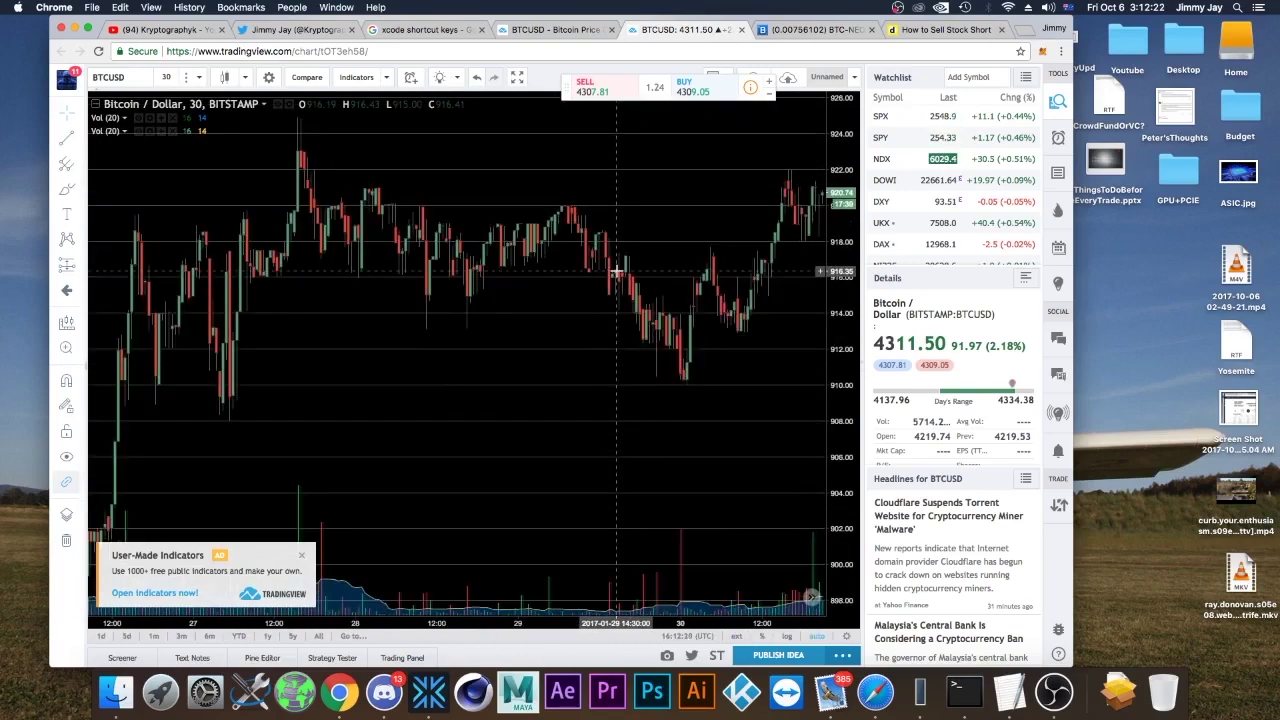
scroll(685, 271, "up", 4)
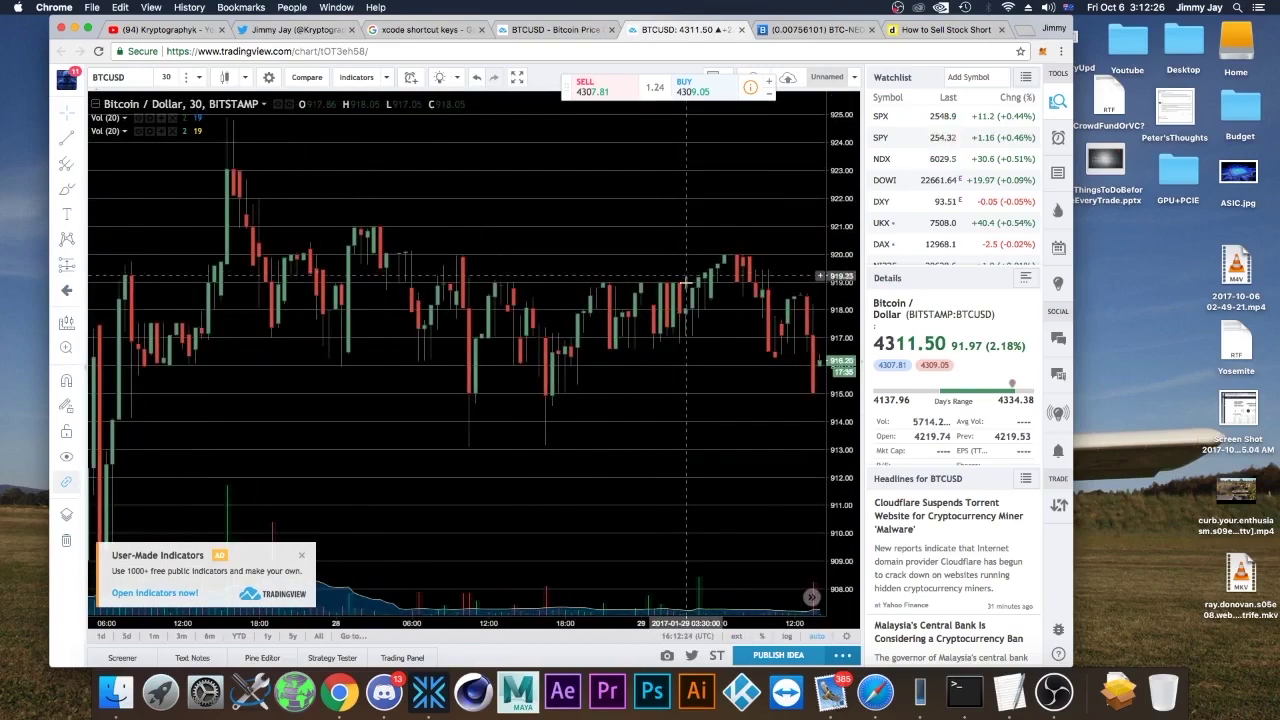
scroll(668, 298, "down", 1)
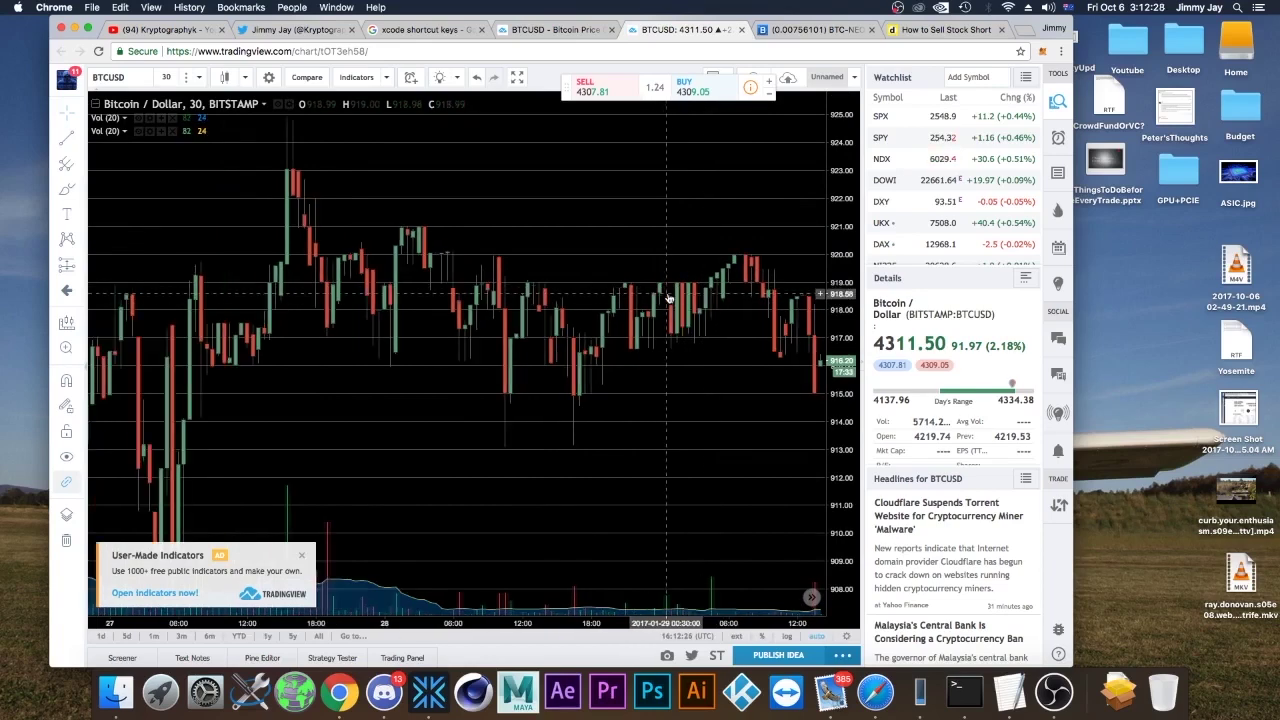
scroll(700, 280, "up", 2)
scroll(700, 281, "up", 1)
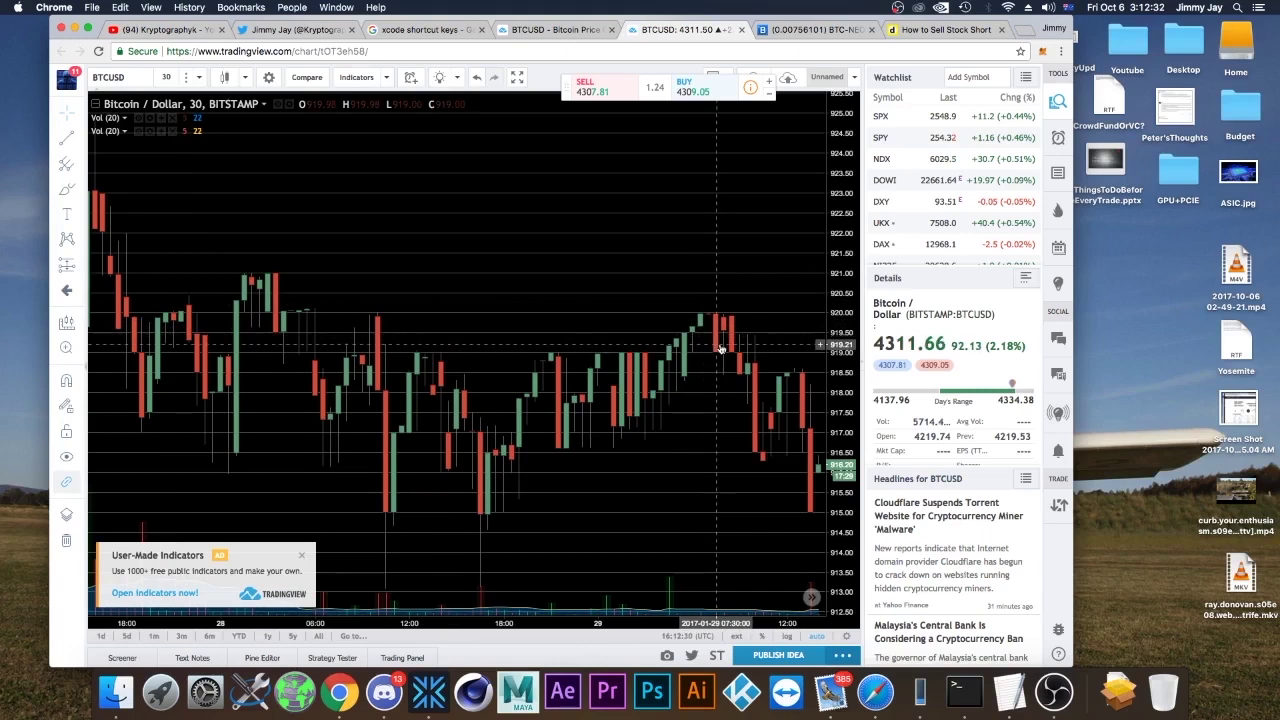
scroll(707, 352, "up", 1)
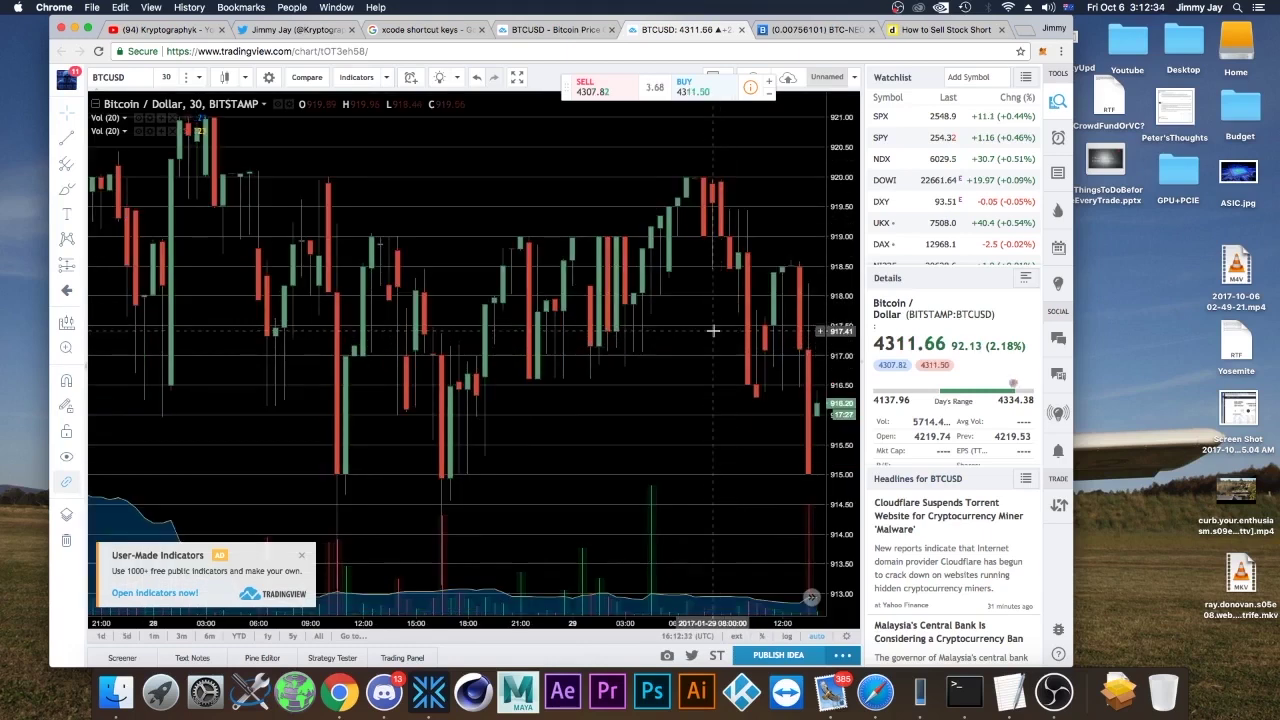
- Draw a falling upper, a rising lower and a nearly flat middle trend line around 917 across the January 28–29, 2017 candles
scroll(713, 330, "down", 1)
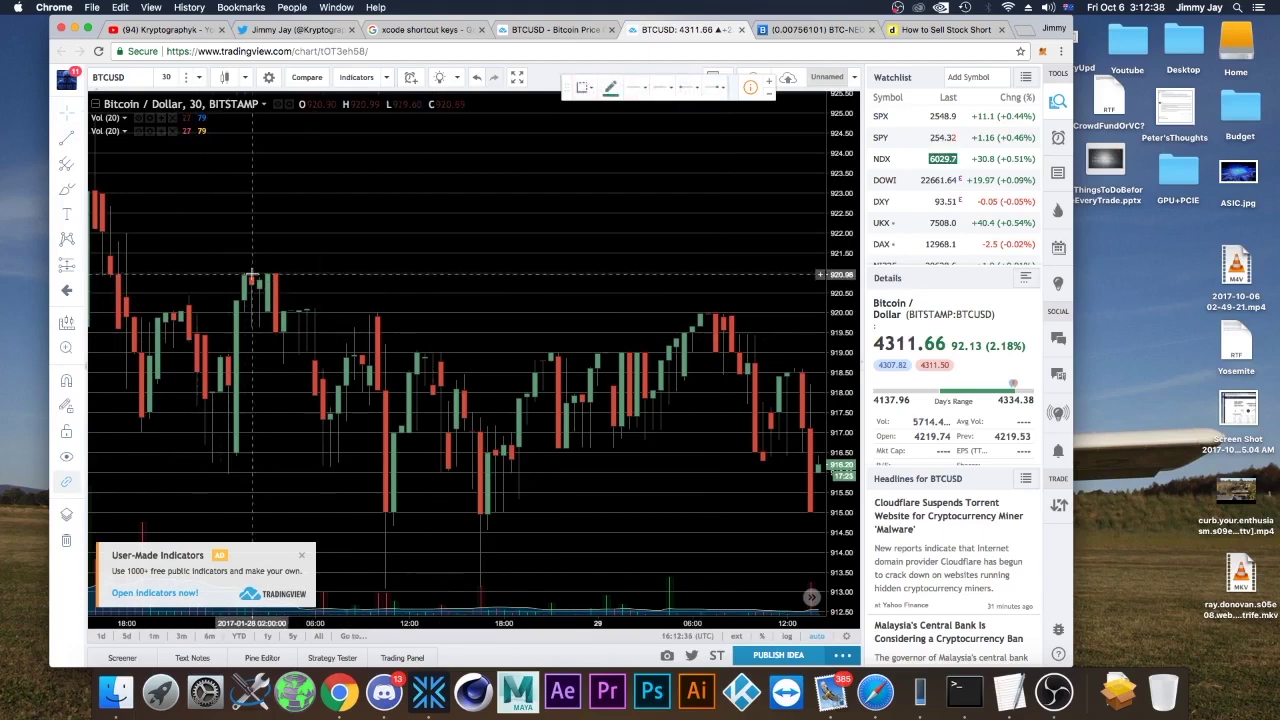
left_click(217, 273)
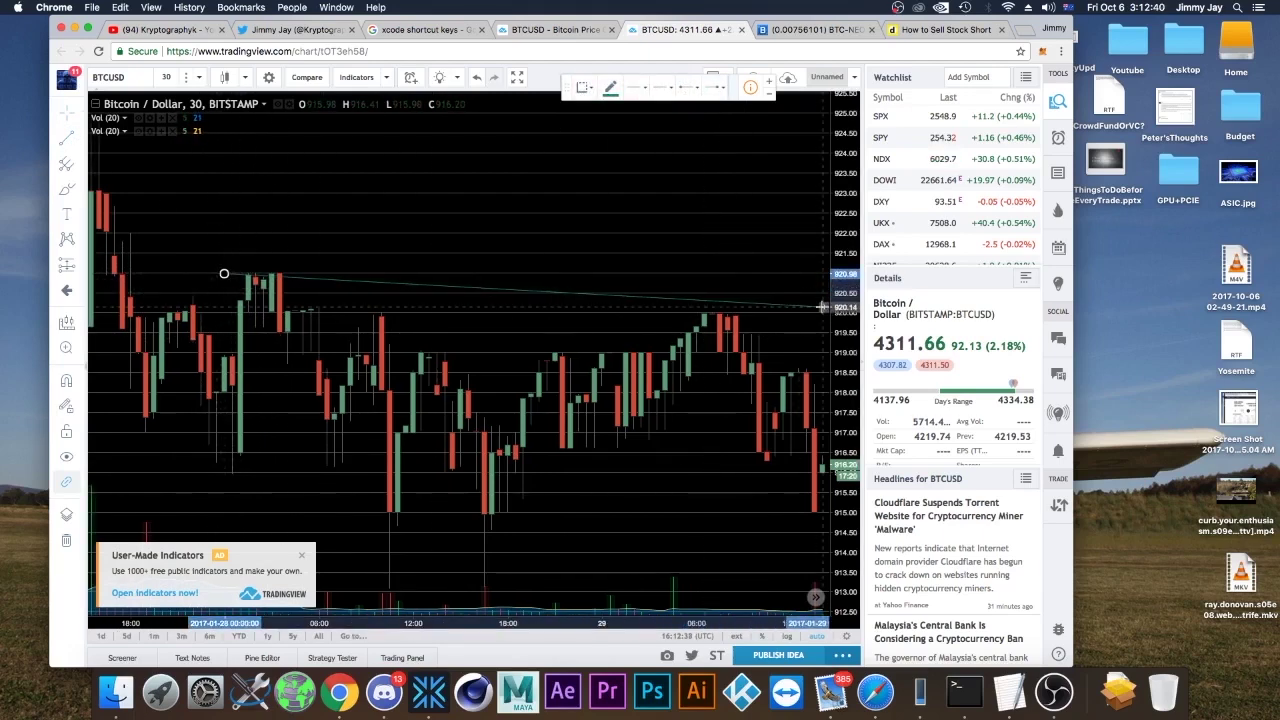
left_click(822, 314)
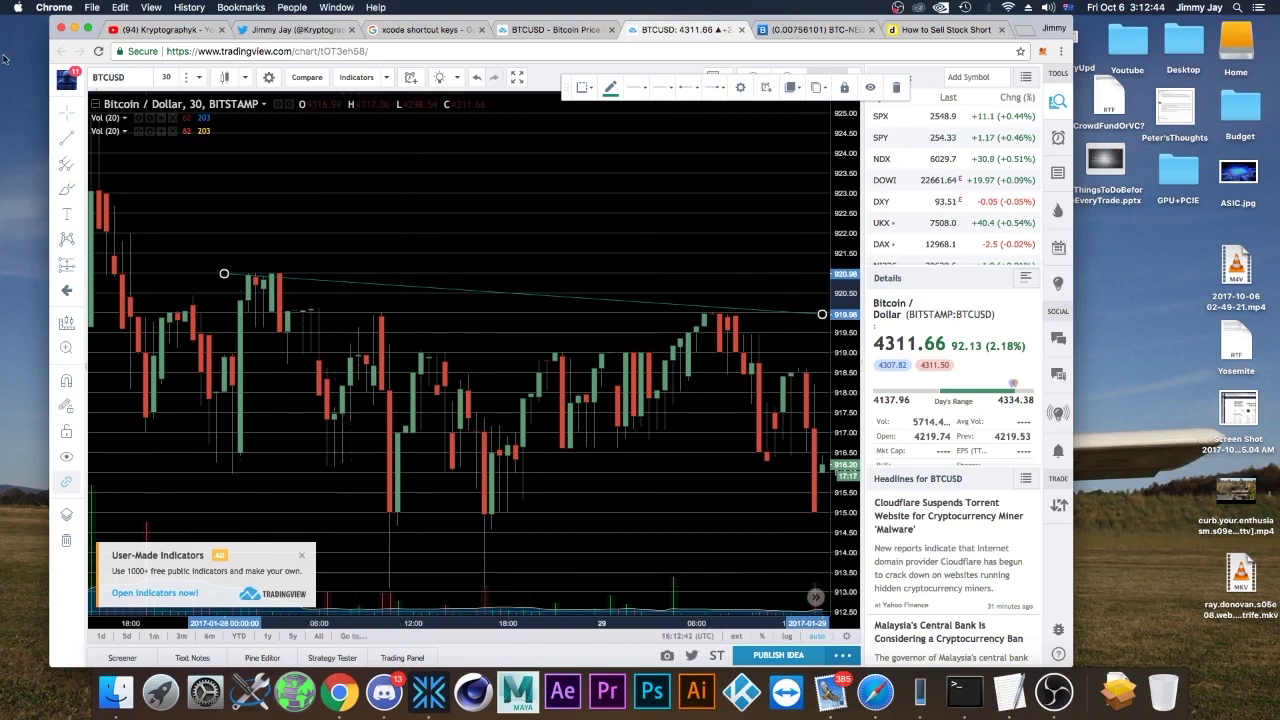
left_click(337, 588)
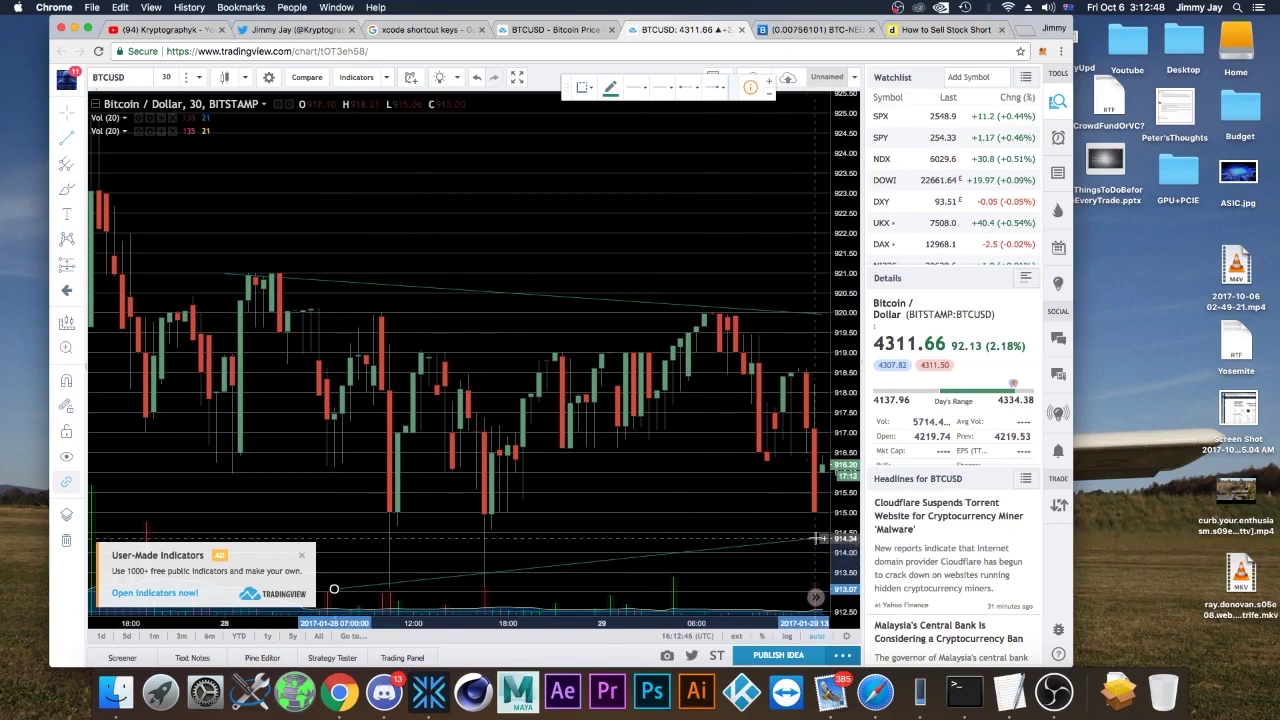
left_click(820, 537)
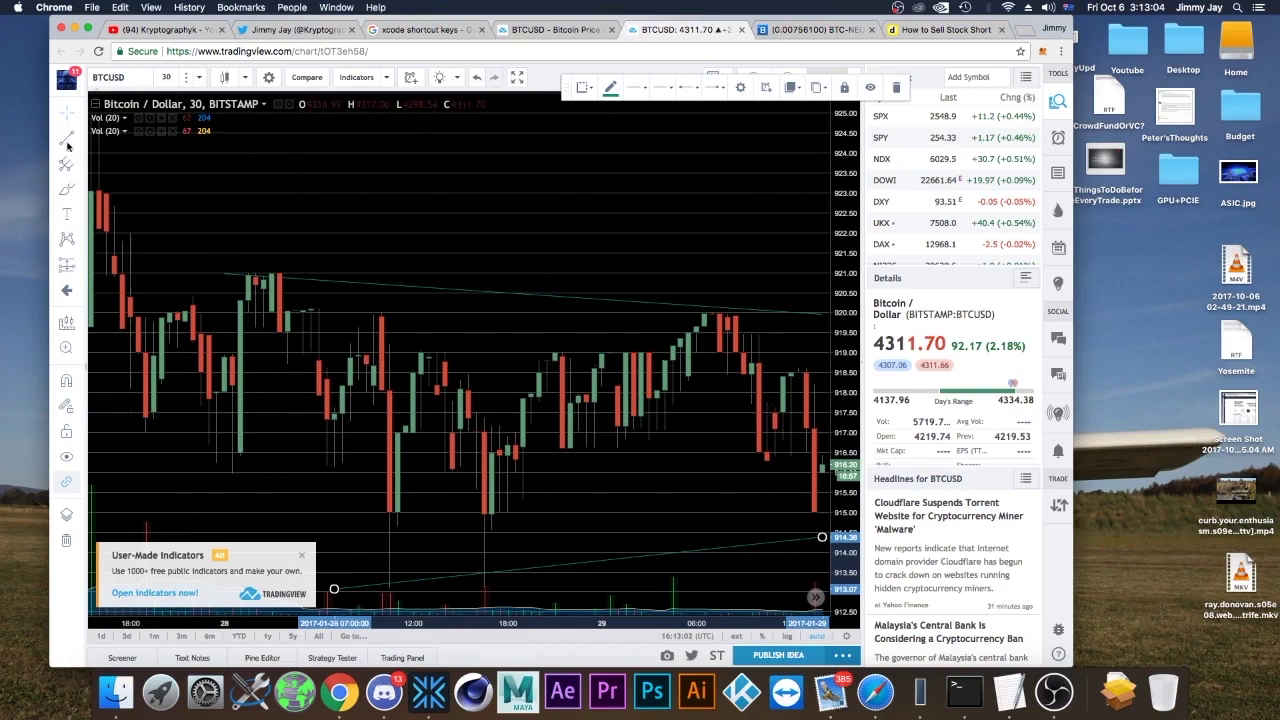
left_click(130, 427)
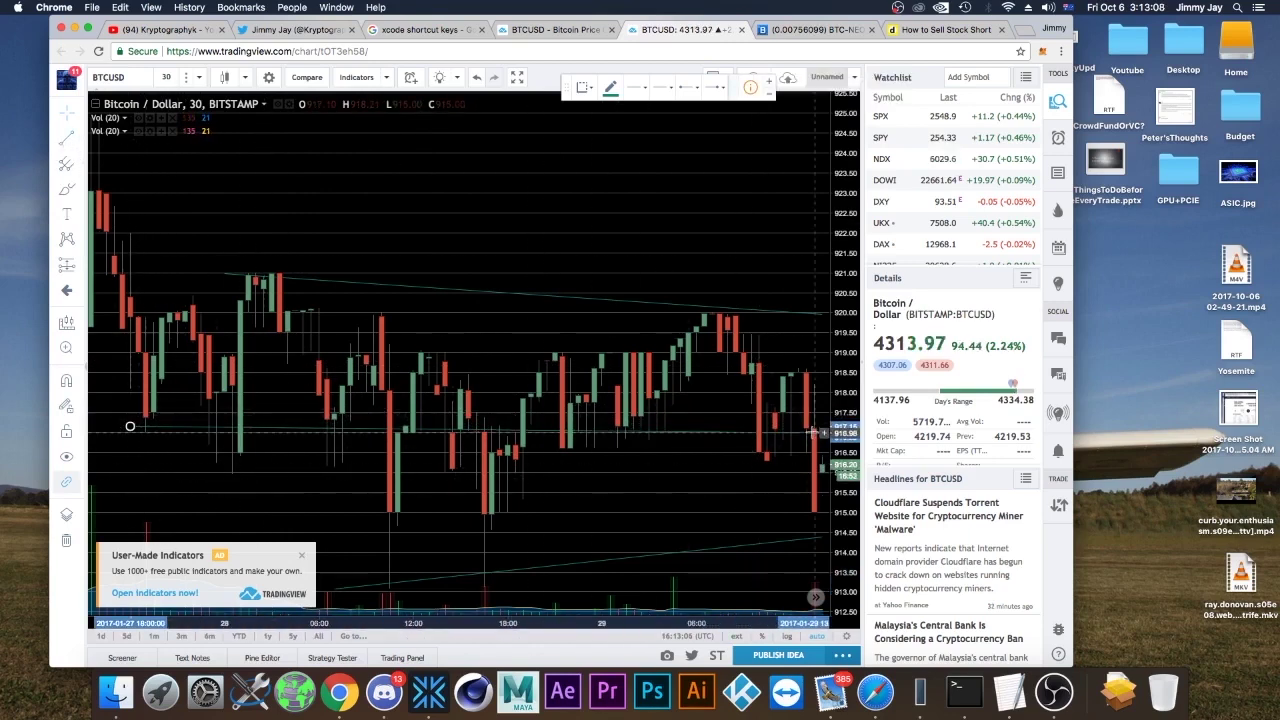
left_click(822, 432)
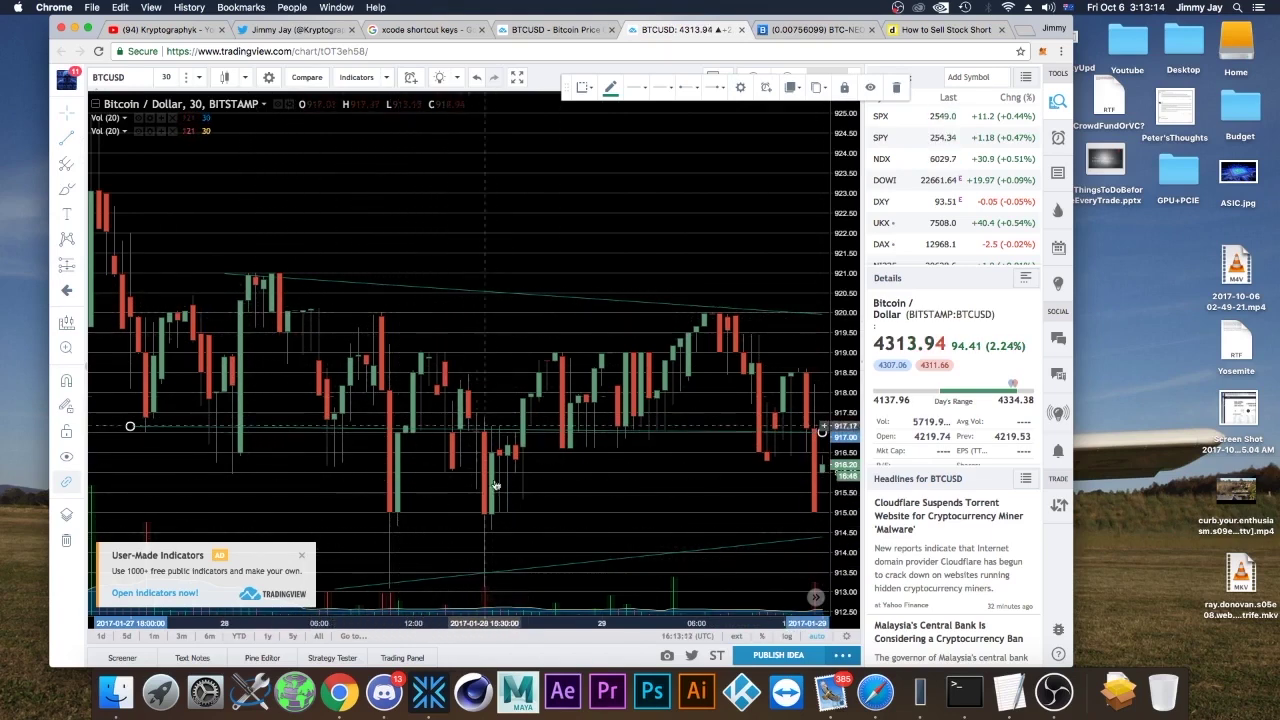
- Remove the middle, lower and upper trend lines from the January 28–29 candles
right_click(538, 432)
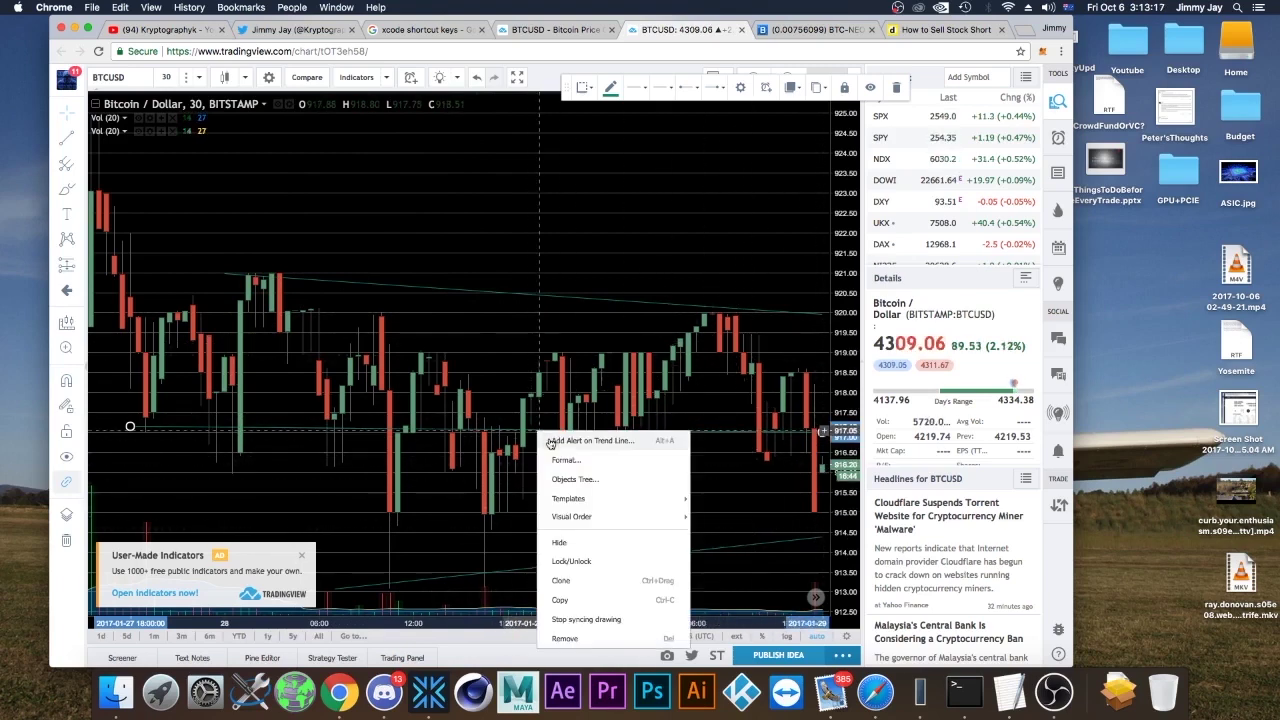
left_click(566, 637)
right_click(576, 563)
right_click(576, 563)
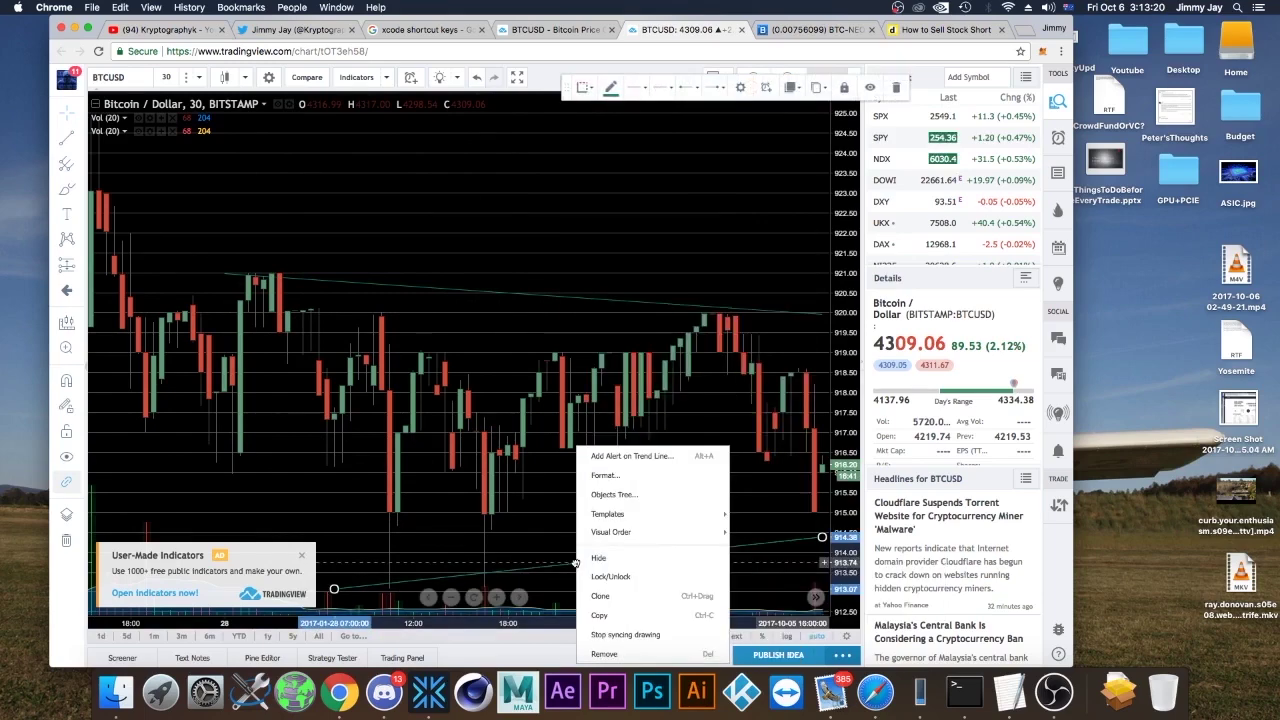
left_click(597, 658)
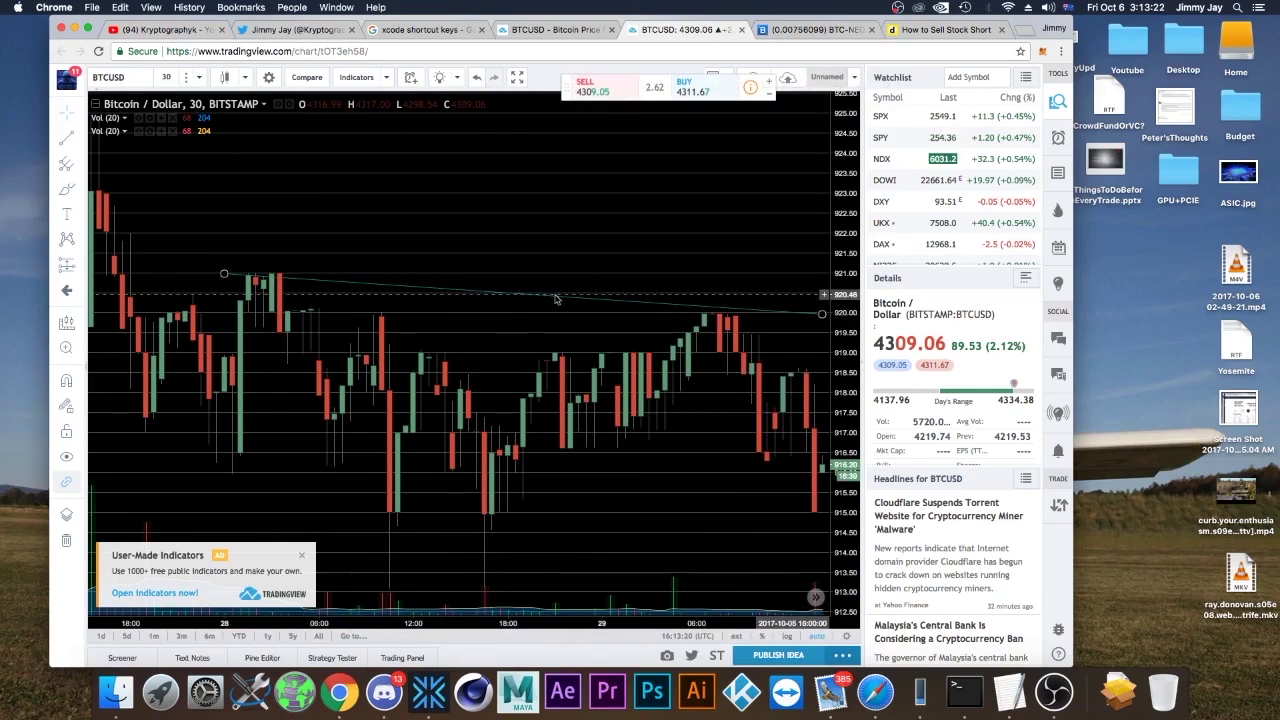
right_click(554, 290)
left_click(590, 507)
- Examine the BTCUSD price history from mid-January 2017 forward through February, June and August to early October
scroll(590, 507, "down", 6)
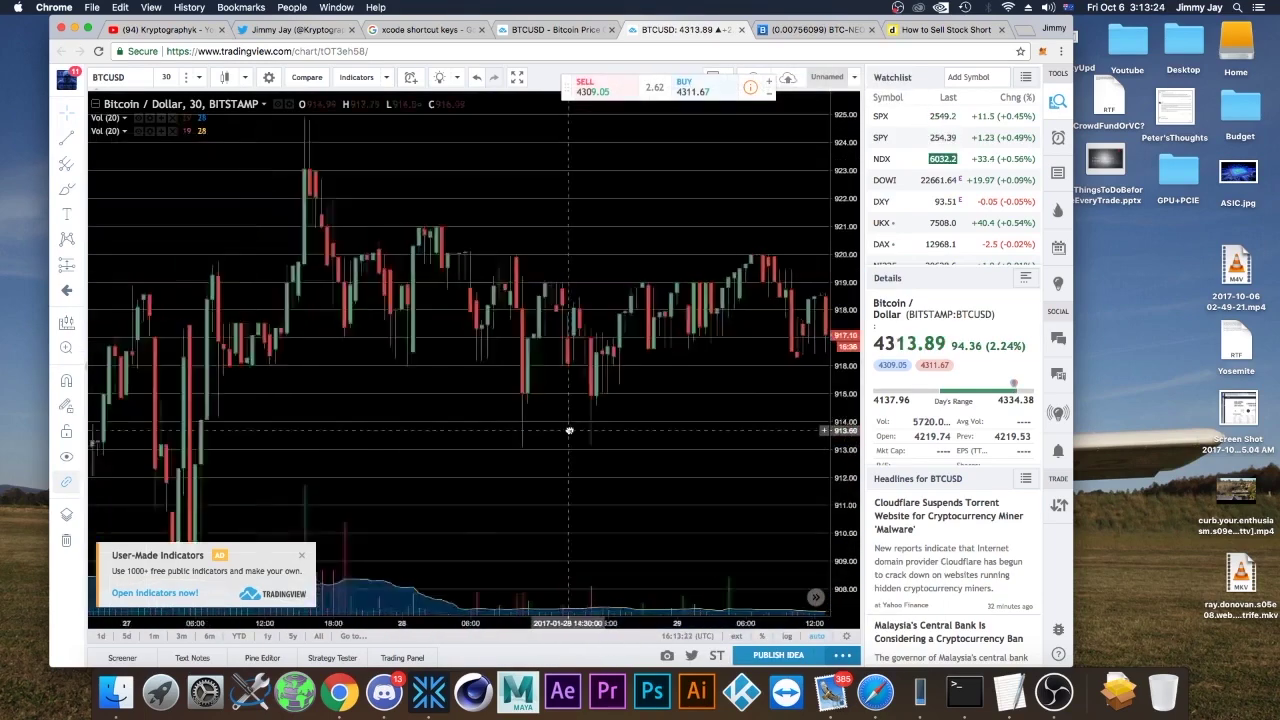
scroll(593, 430, "down", 4)
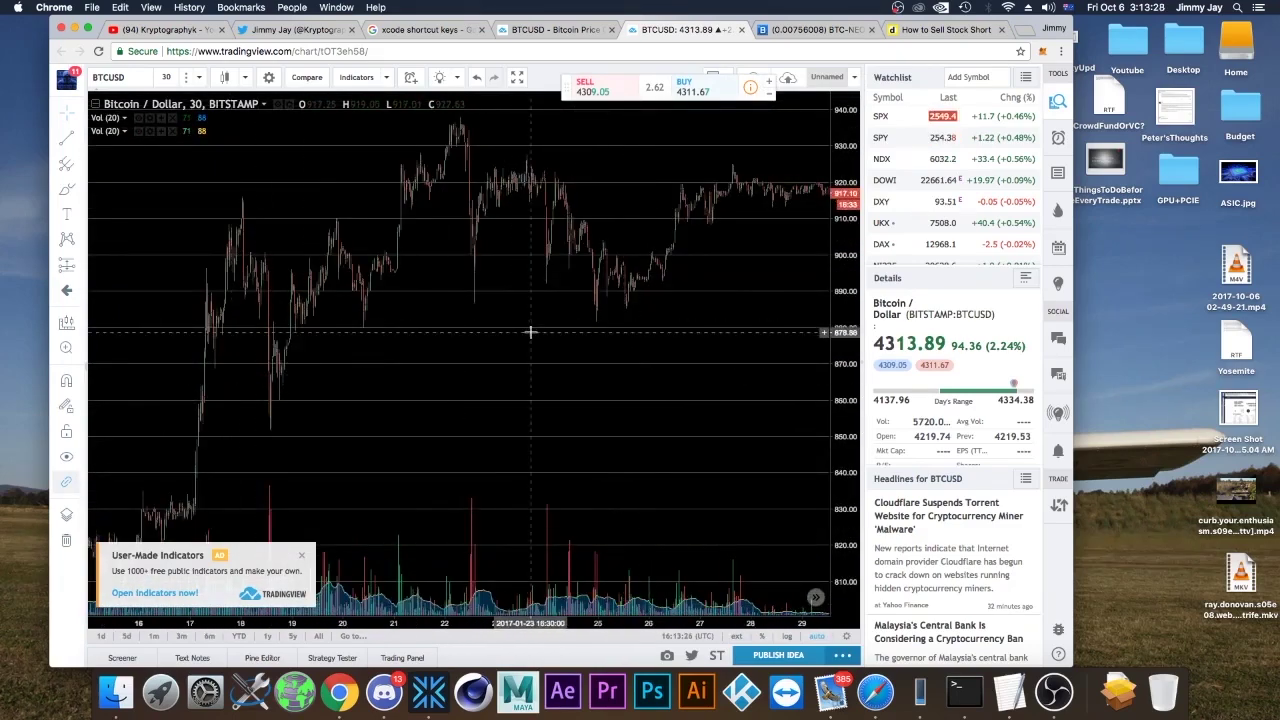
scroll(608, 291, "left", 10)
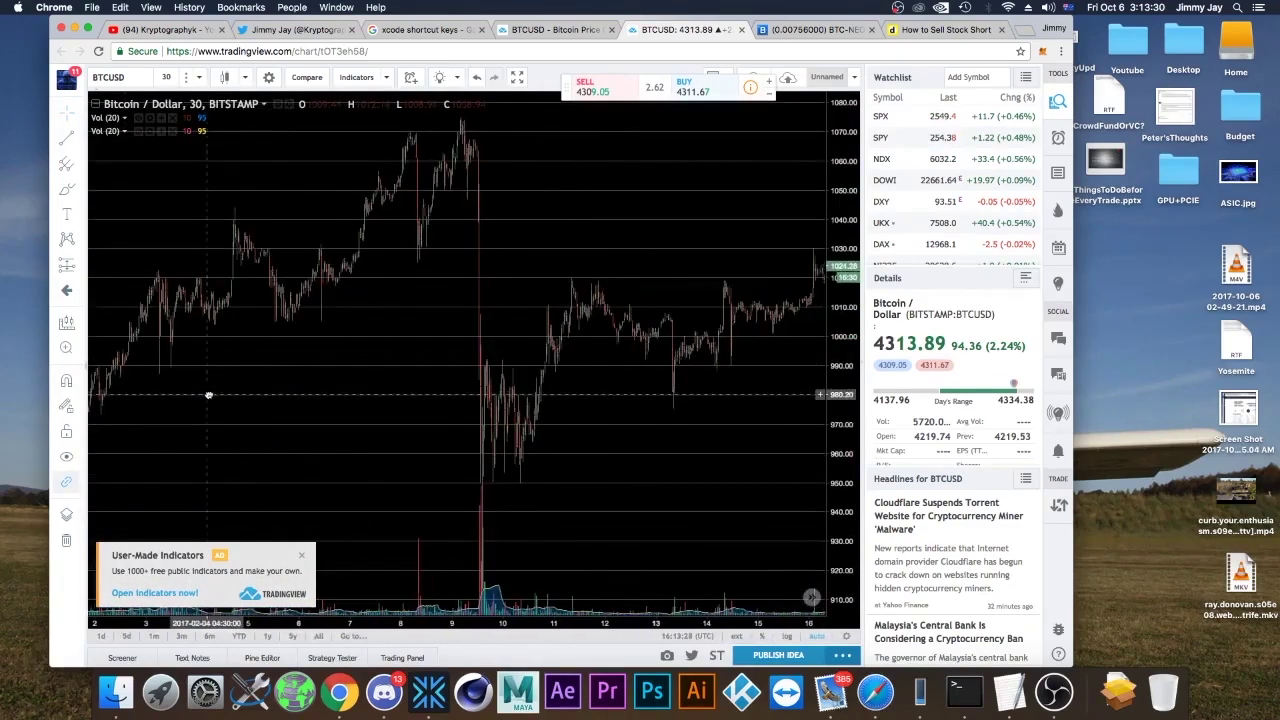
scroll(243, 392, "right", 5)
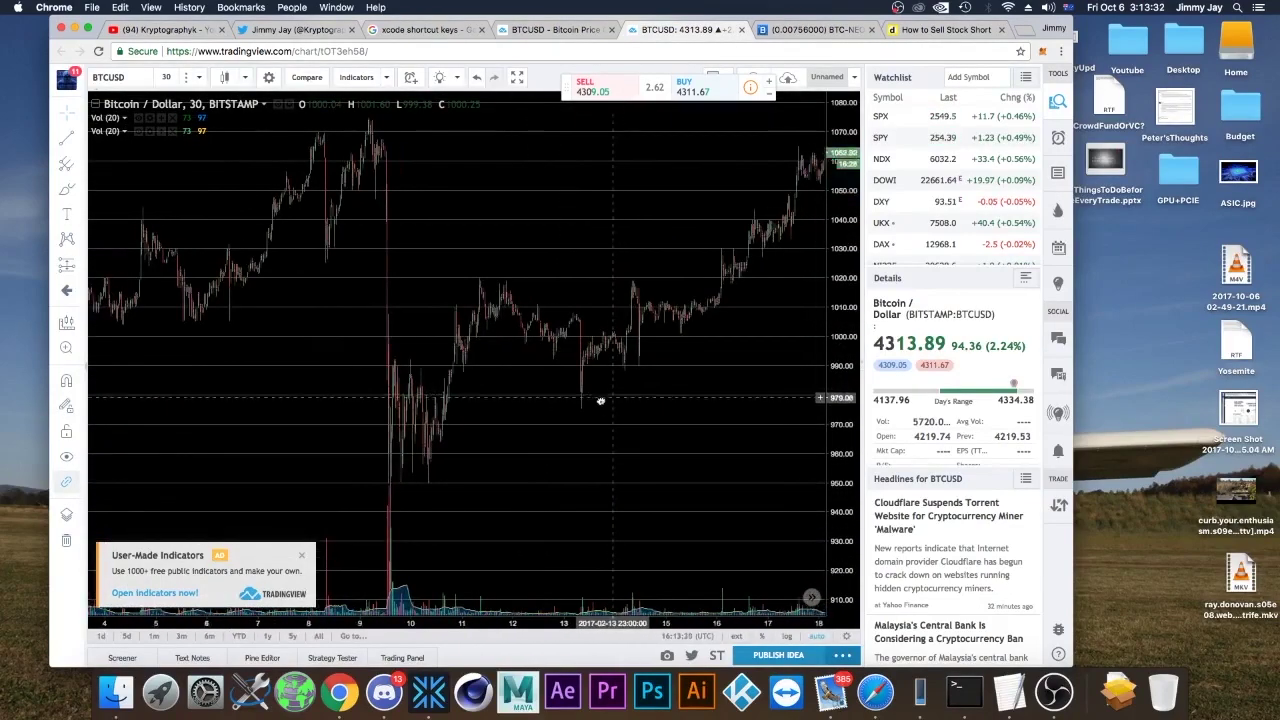
left_click_drag(300, 417, 740, 372)
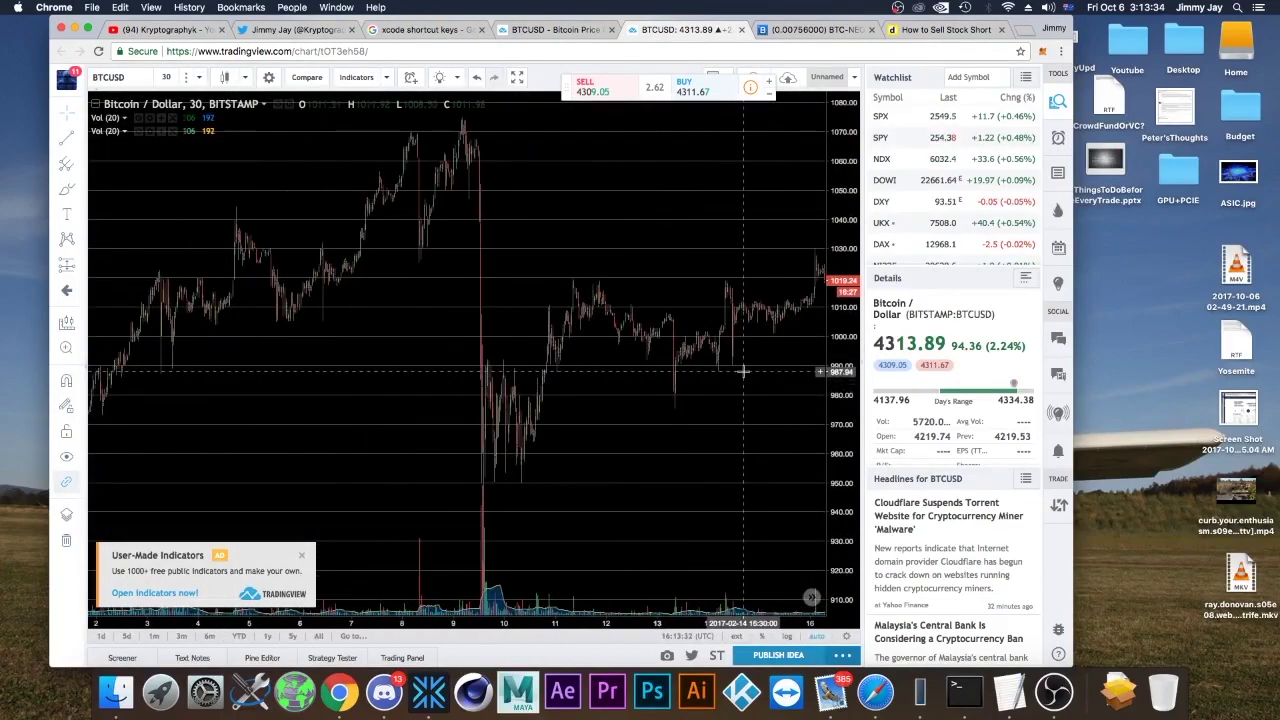
scroll(743, 371, "right", 10)
scroll(457, 414, "right", 10)
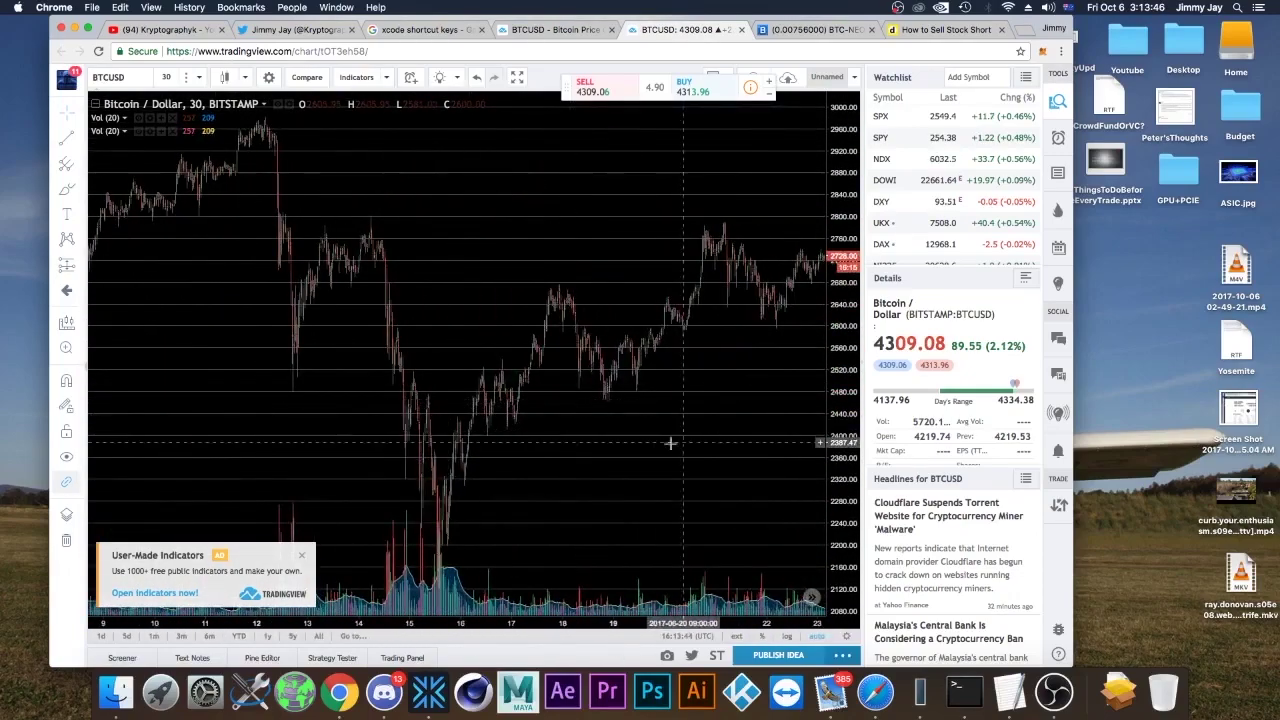
left_click_drag(683, 442, 315, 455)
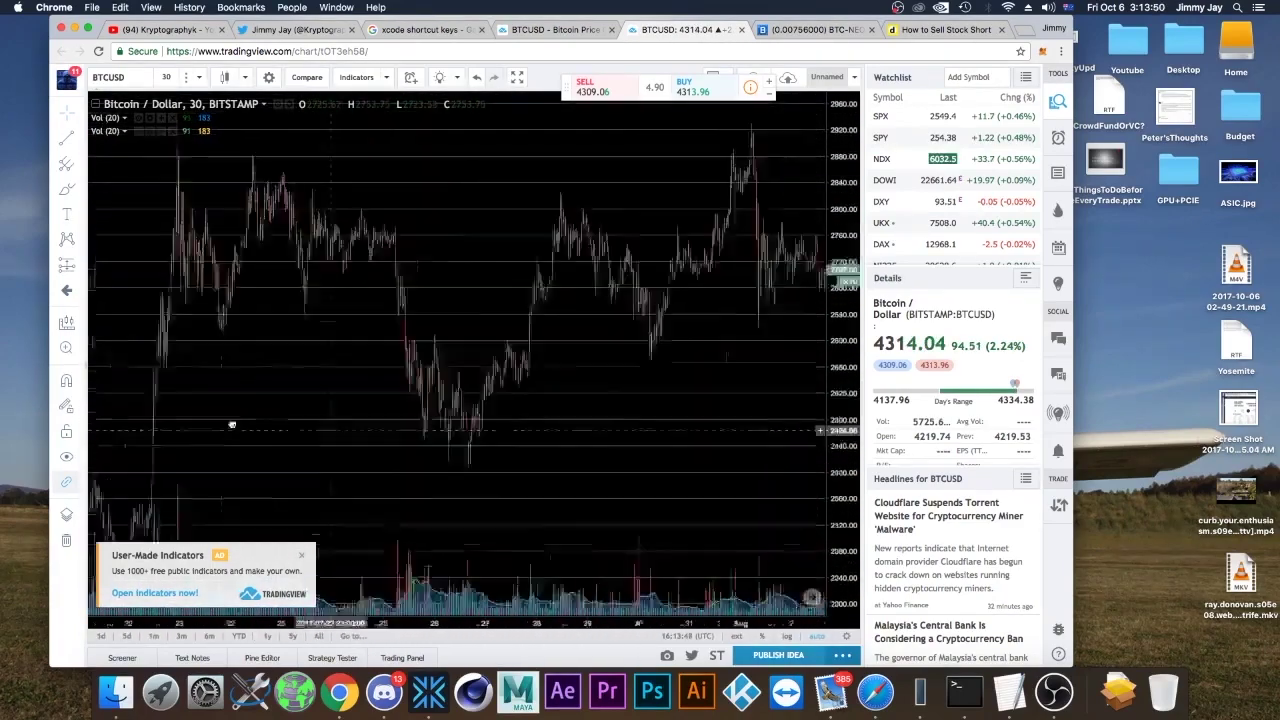
left_click_drag(745, 405, 111, 396)
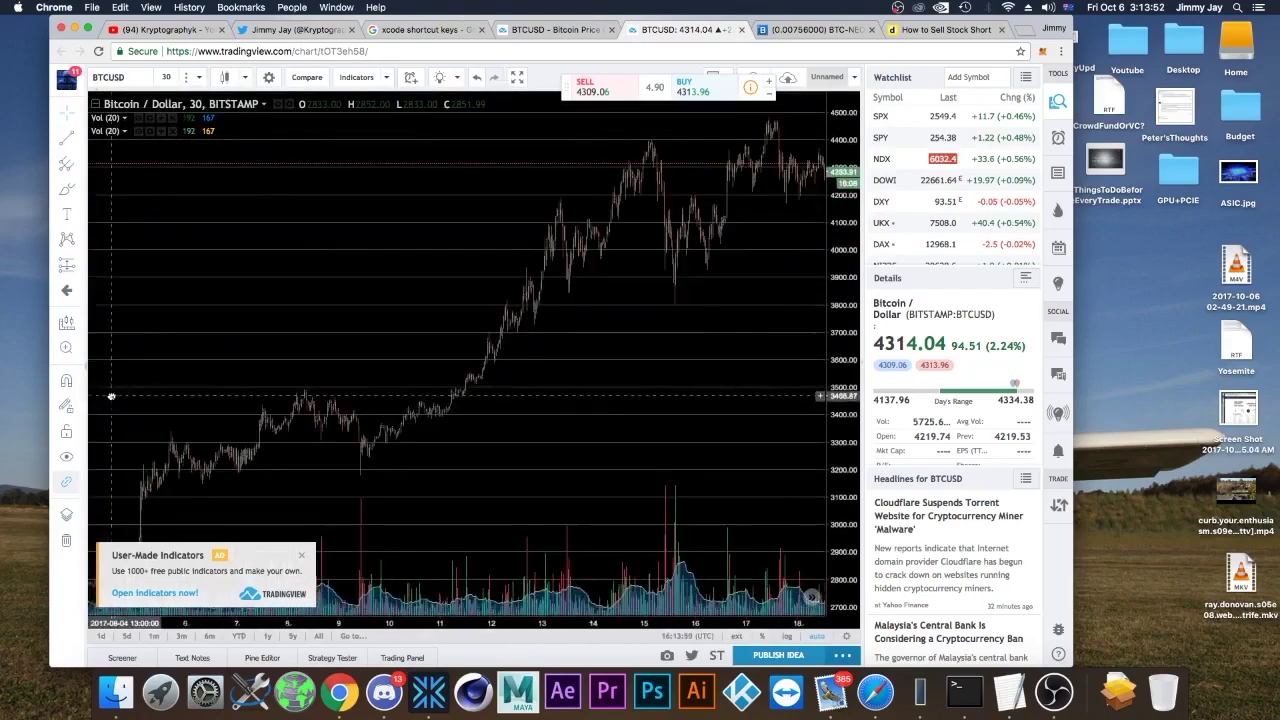
left_click_drag(580, 359, 141, 380)
left_click_drag(555, 332, 200, 345)
left_click_drag(780, 380, 563, 386)
left_click_drag(486, 400, 159, 358)
left_click_drag(545, 389, 109, 379)
left_click_drag(538, 403, 72, 350)
left_click_drag(663, 371, 672, 404)
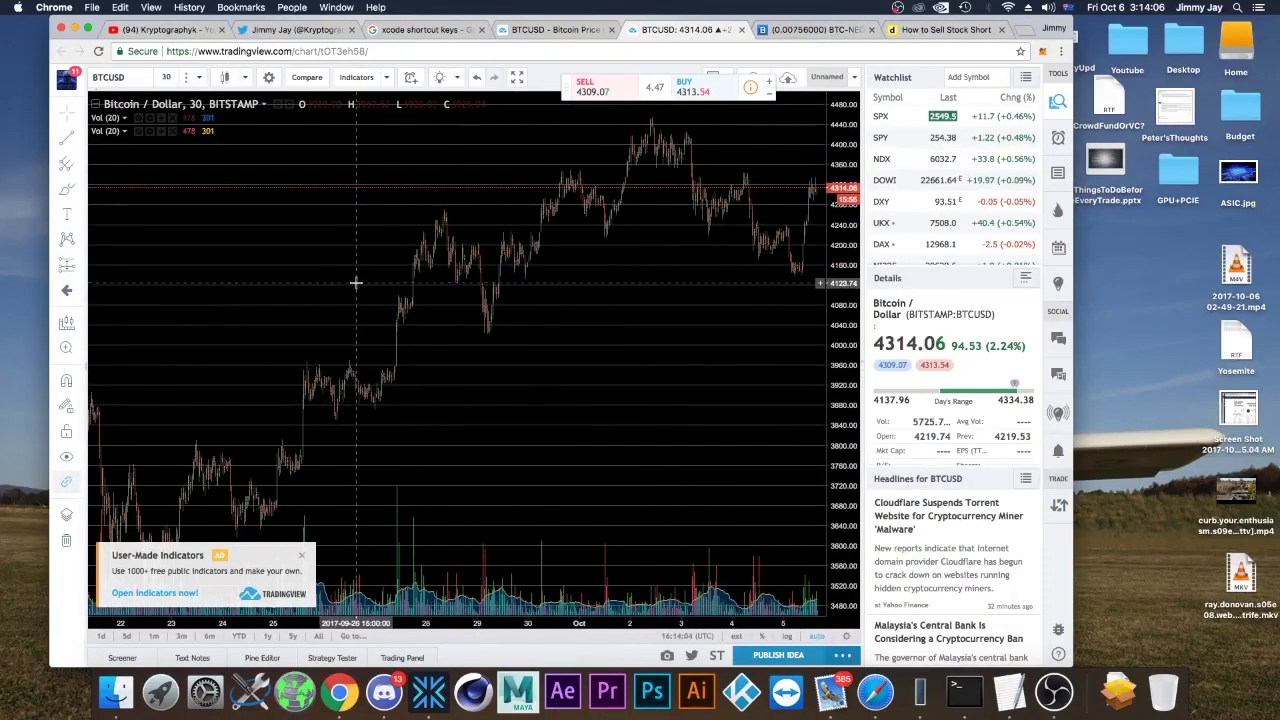
- Find the built-in Moving Average Exponential indicator with the search "moving aver" and add it to the chart twice
mouse_move(174, 135)
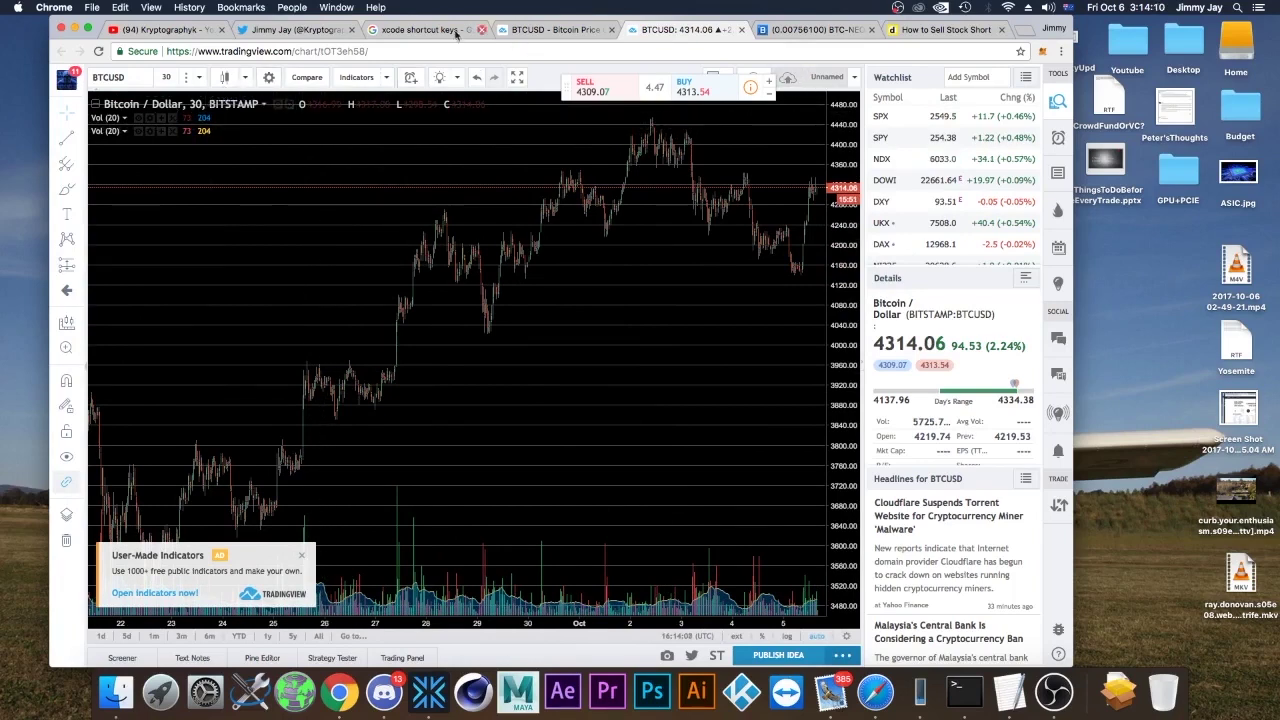
left_click(357, 78)
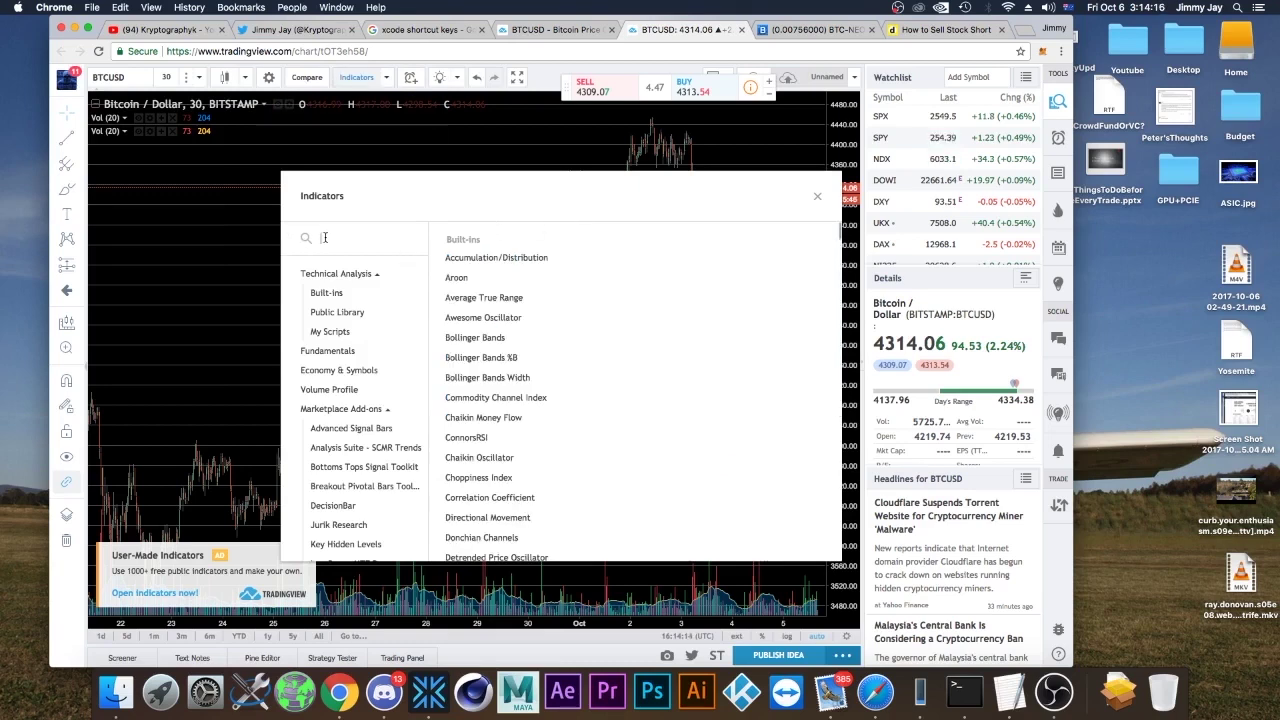
type("moving aver")
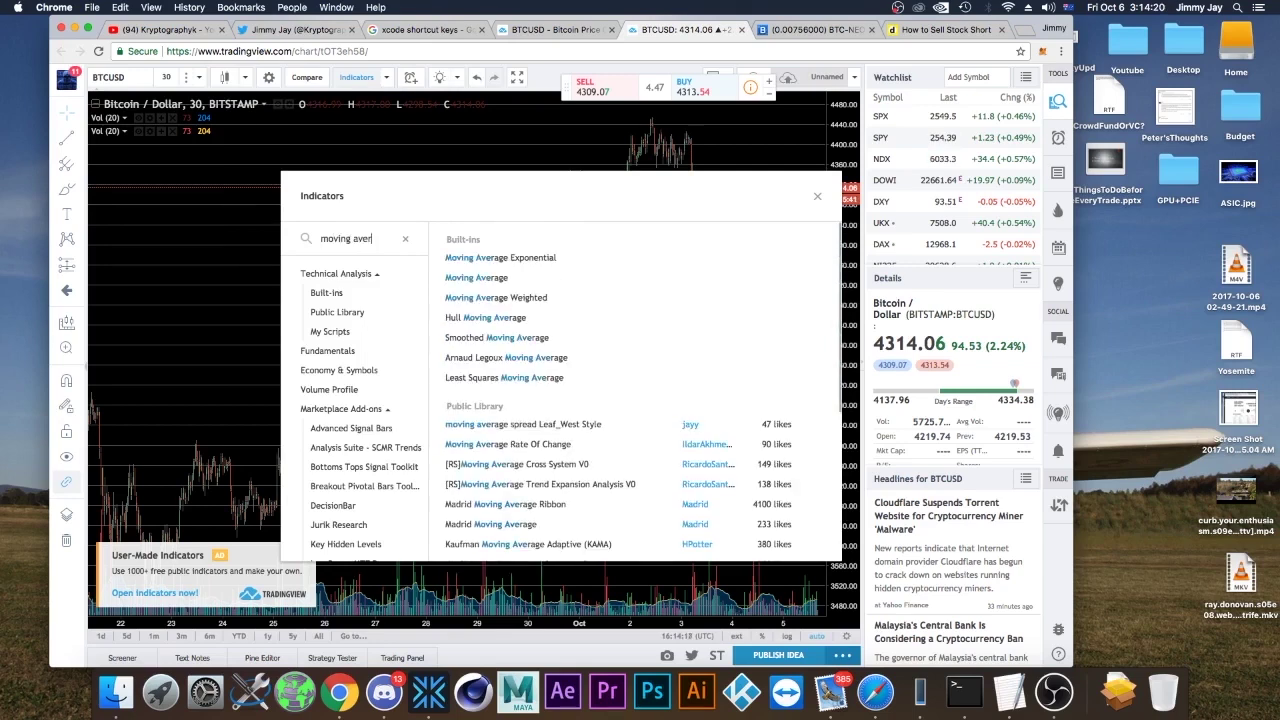
left_click(531, 257)
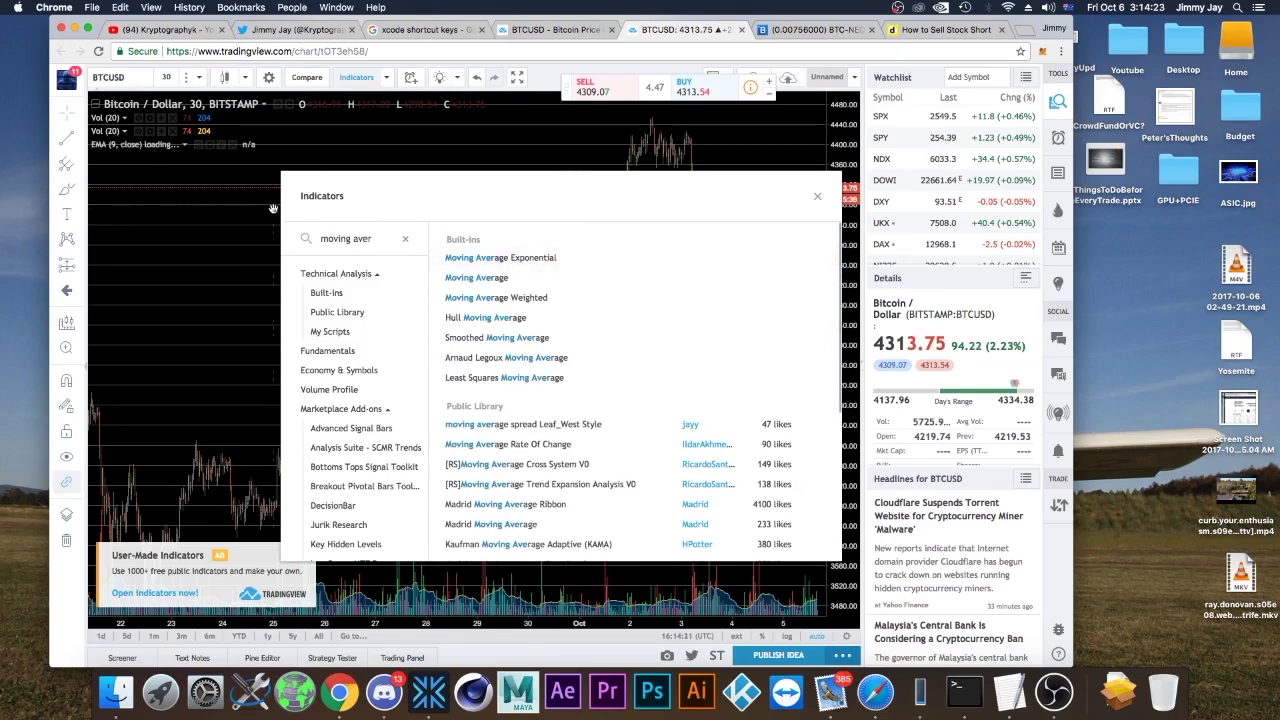
left_click(498, 263)
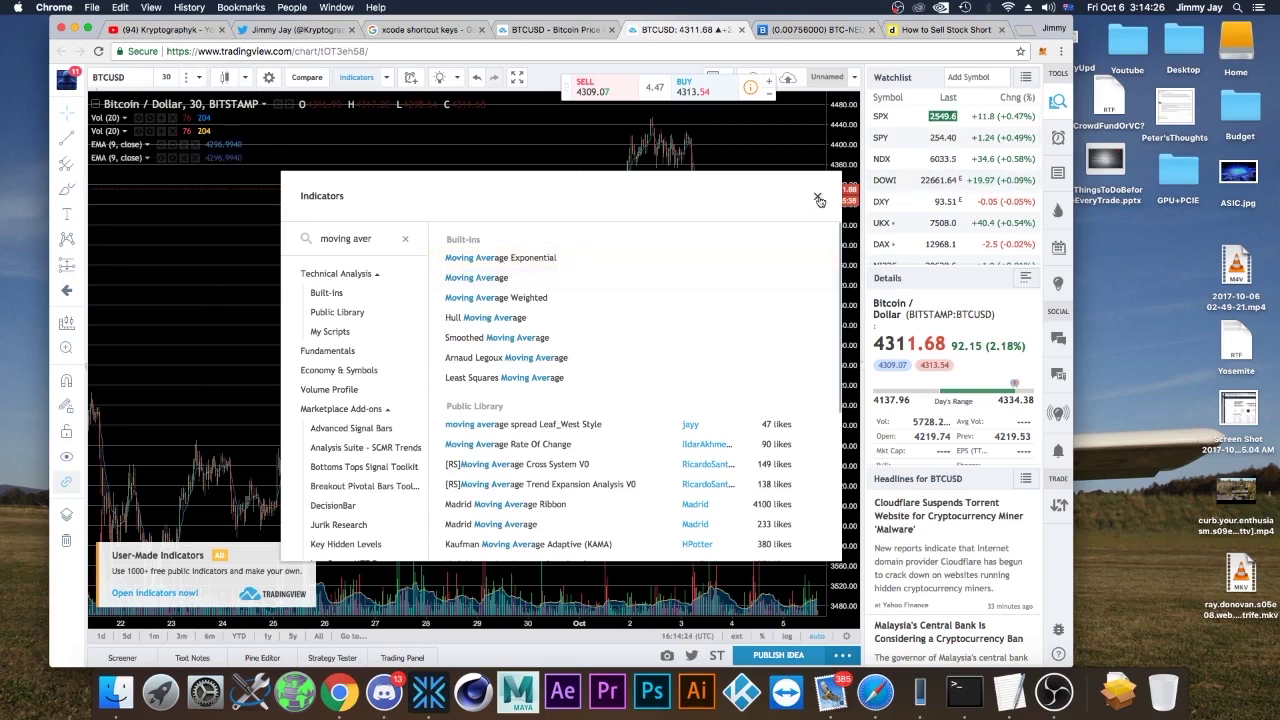
left_click(818, 199)
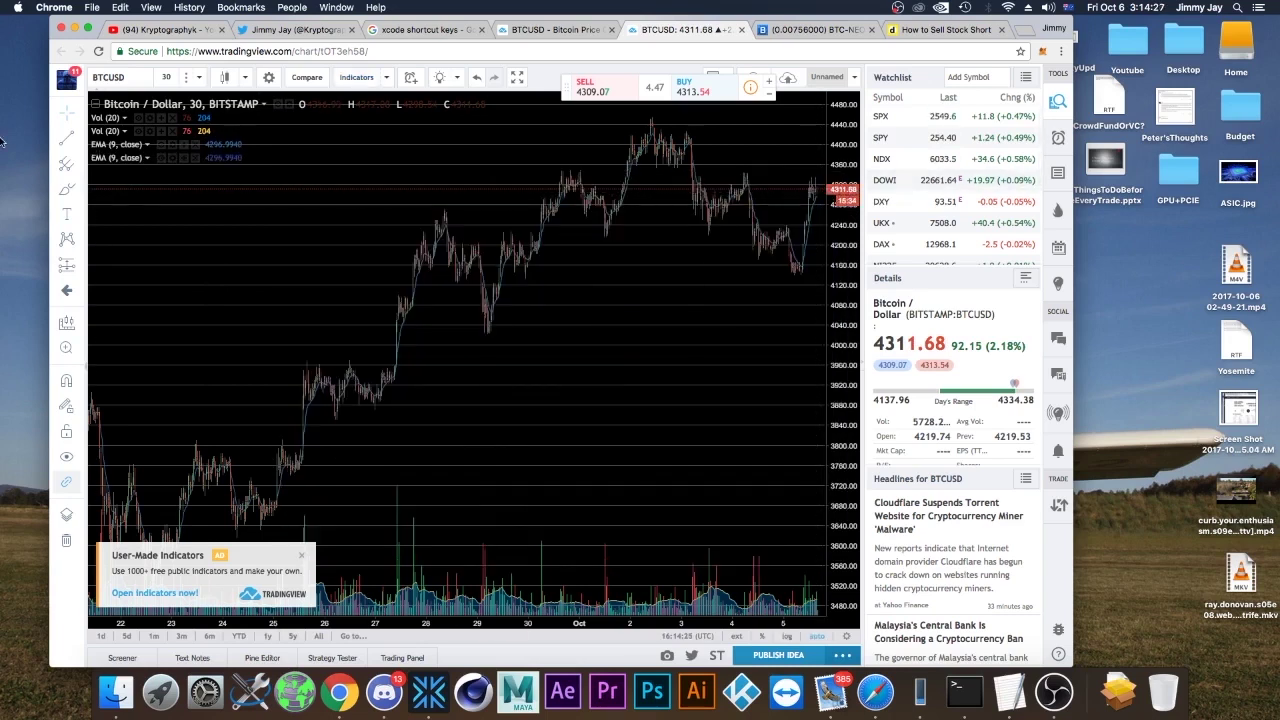
- Set the first EMA's length to 12 and its line colour to bright green
left_click(175, 145)
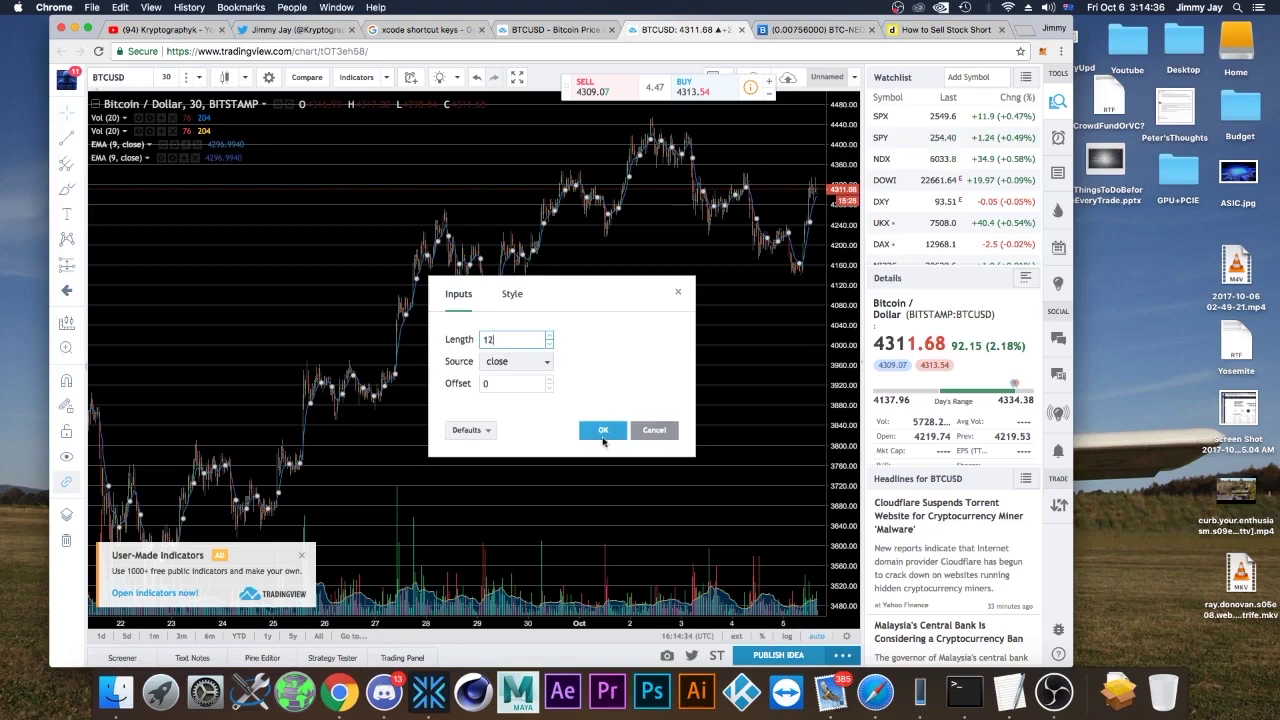
left_click(603, 432)
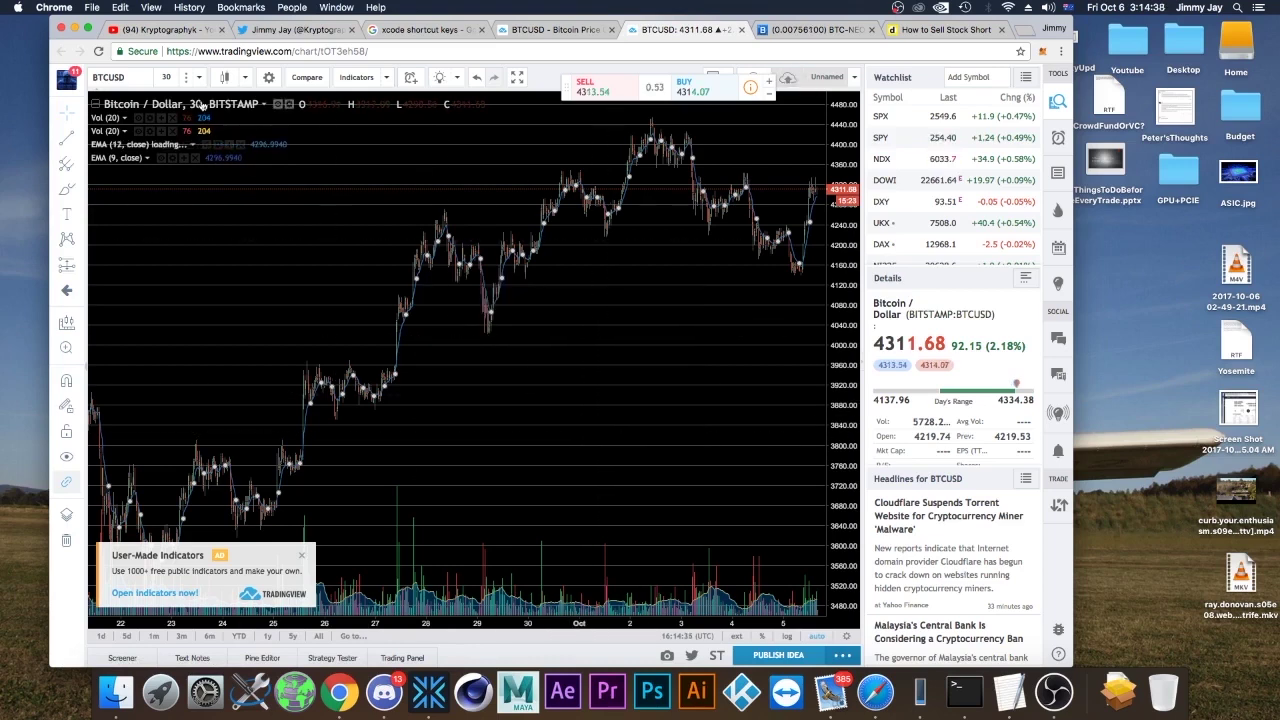
left_click(216, 146)
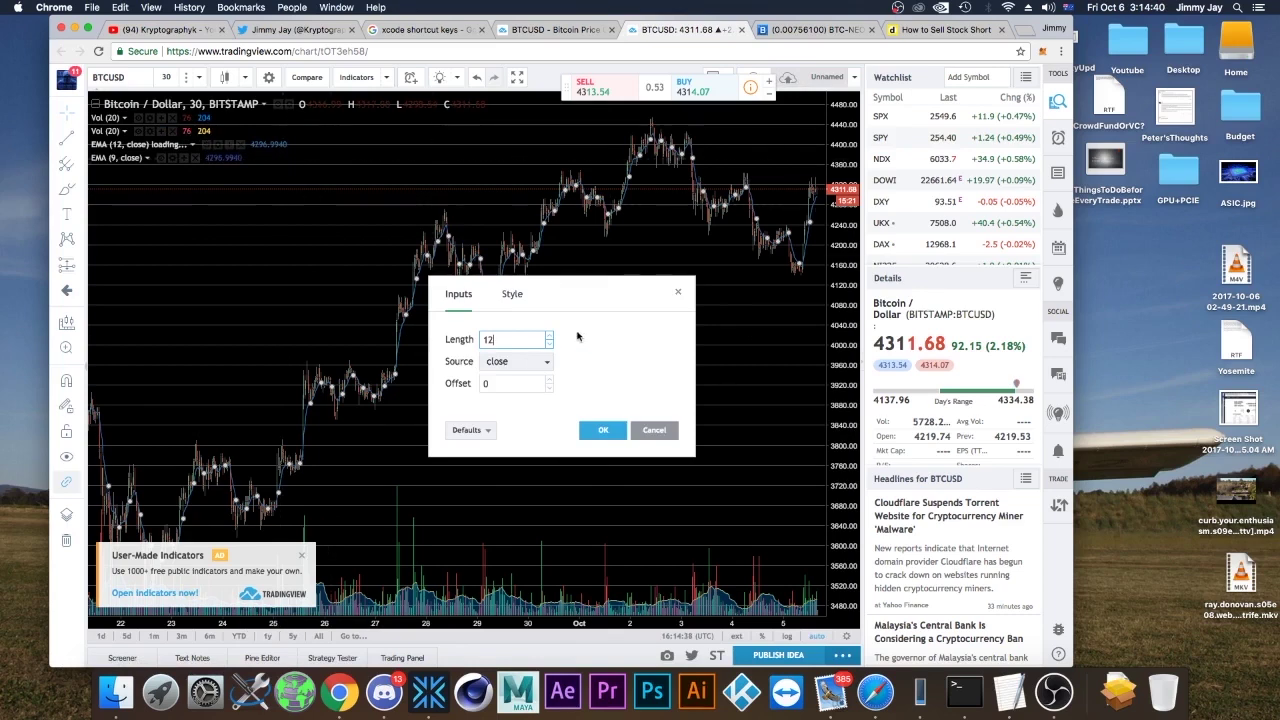
left_click(511, 294)
left_click(471, 340)
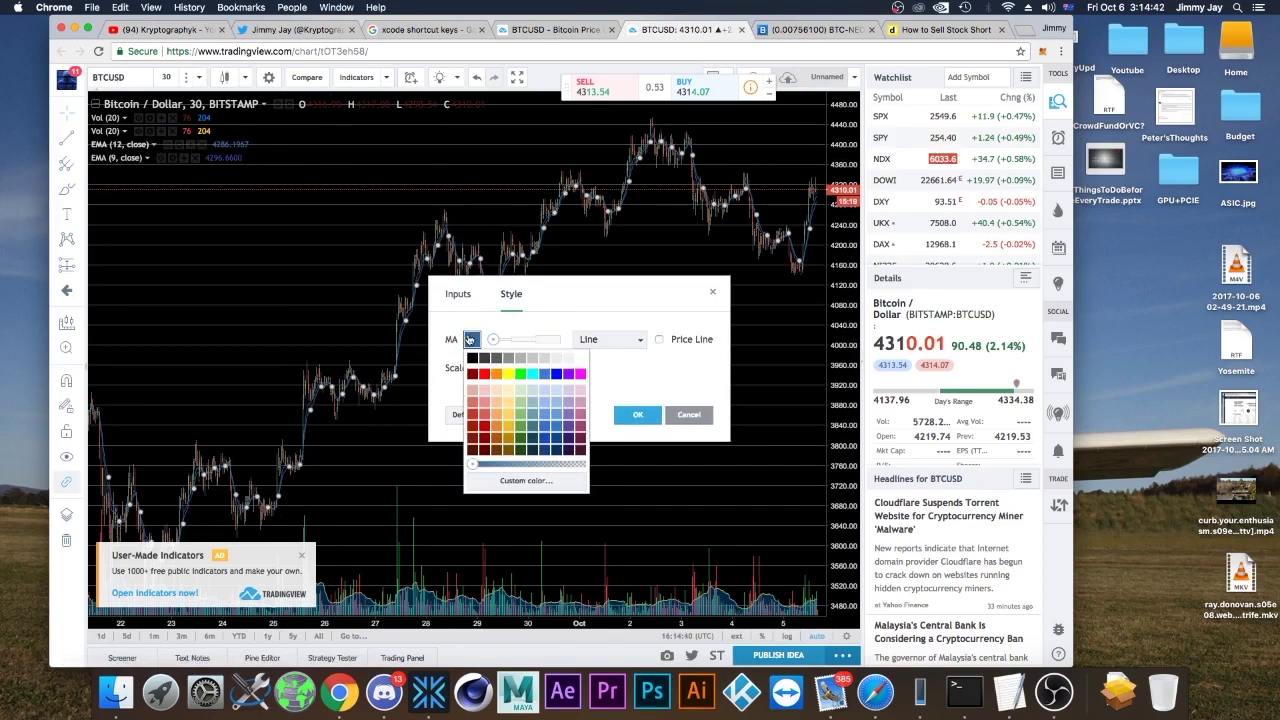
left_click(519, 374)
left_click(638, 415)
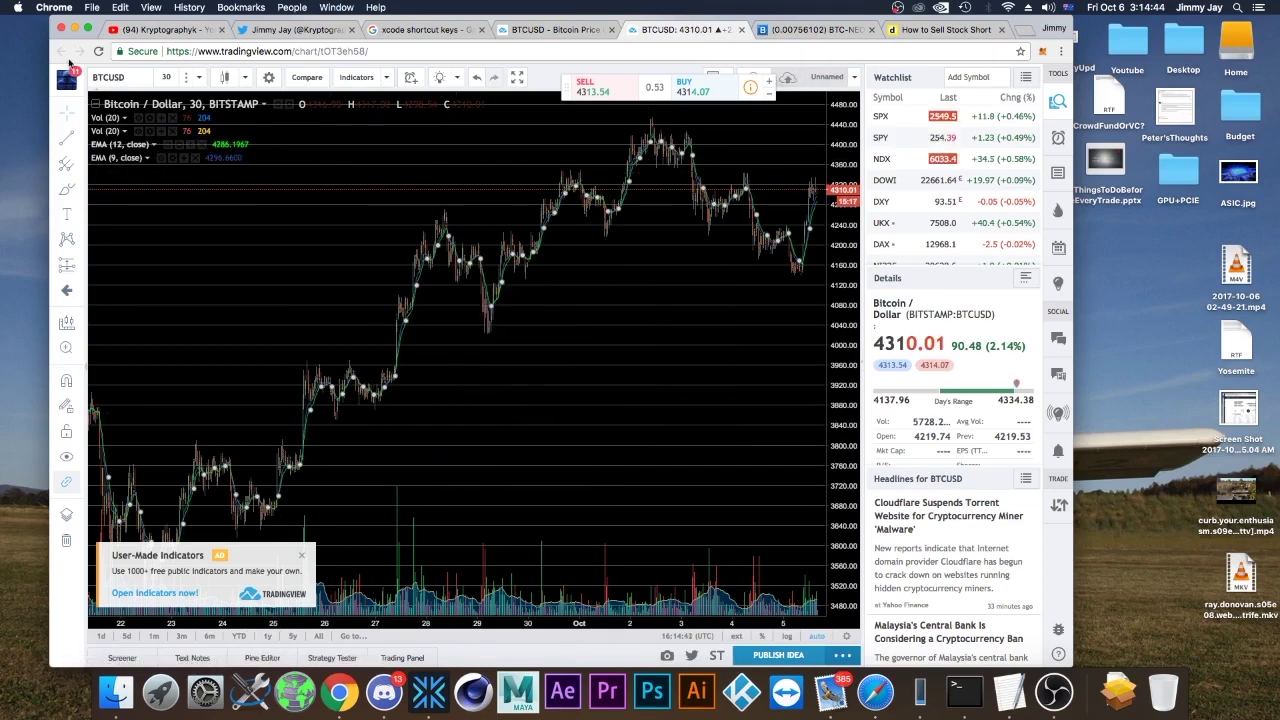
- Set the second EMA's length to 24 and its line colour to yellow
left_click(172, 160)
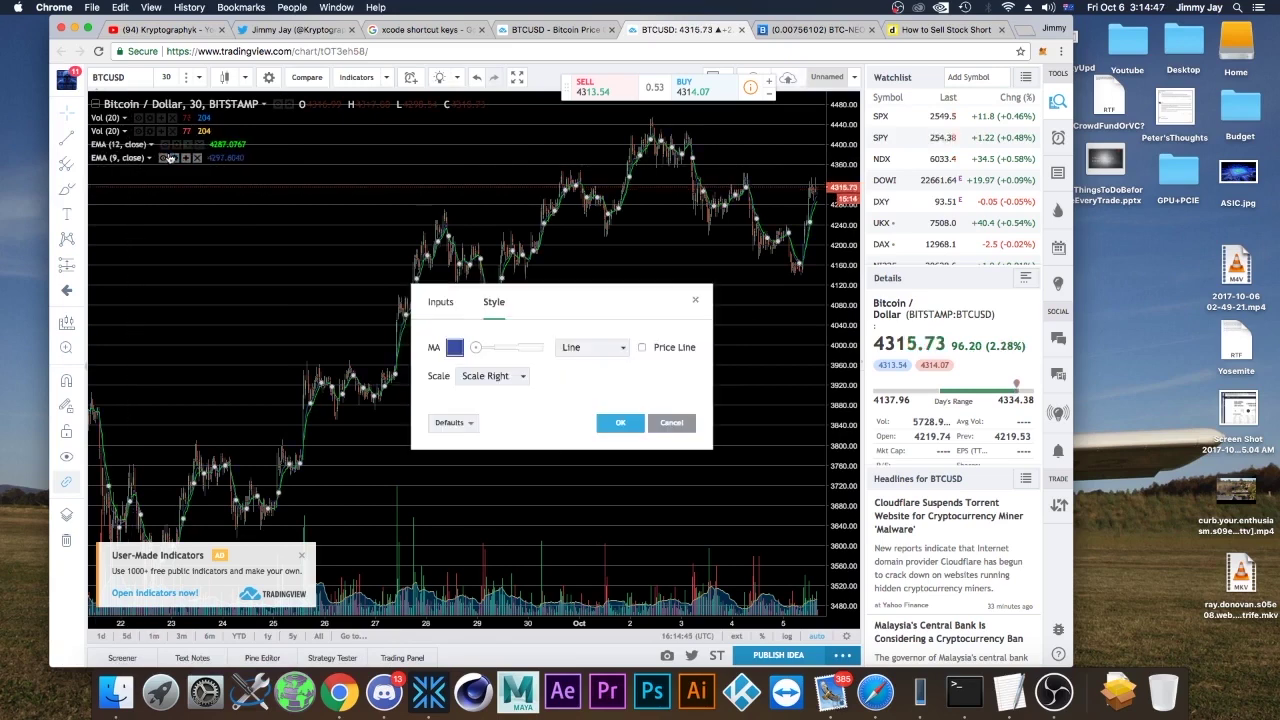
left_click(440, 301)
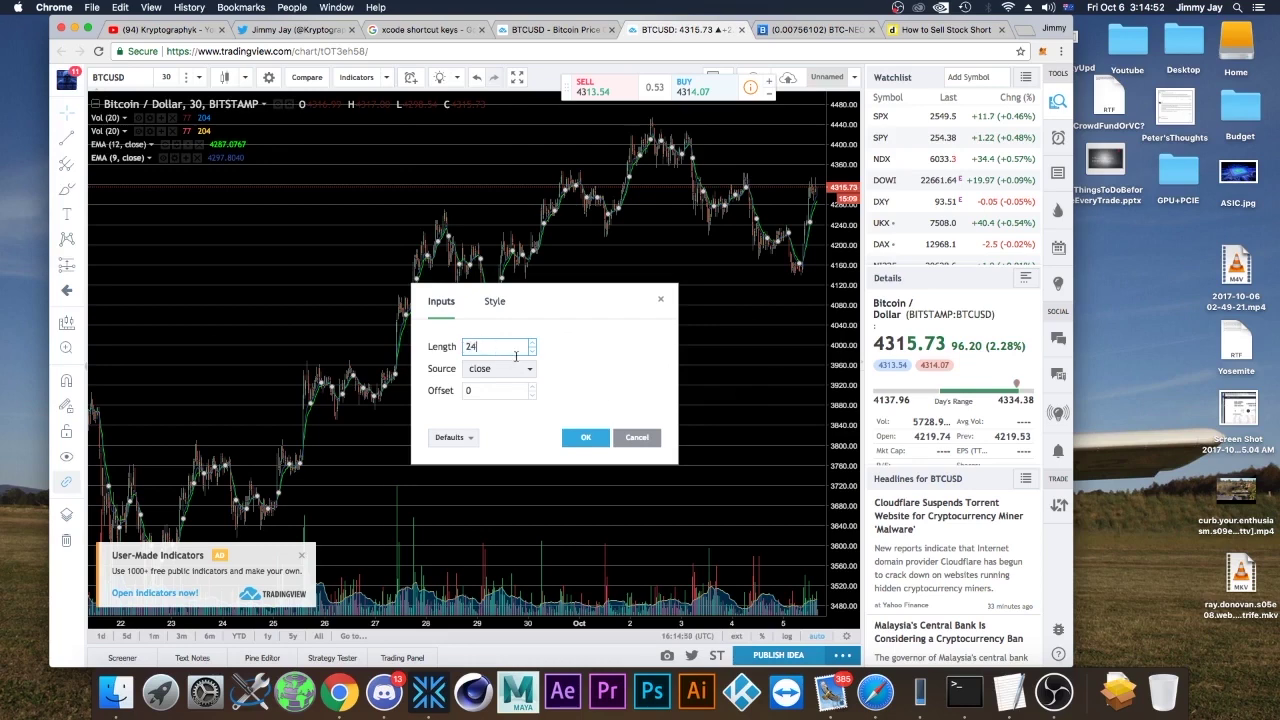
left_click(494, 301)
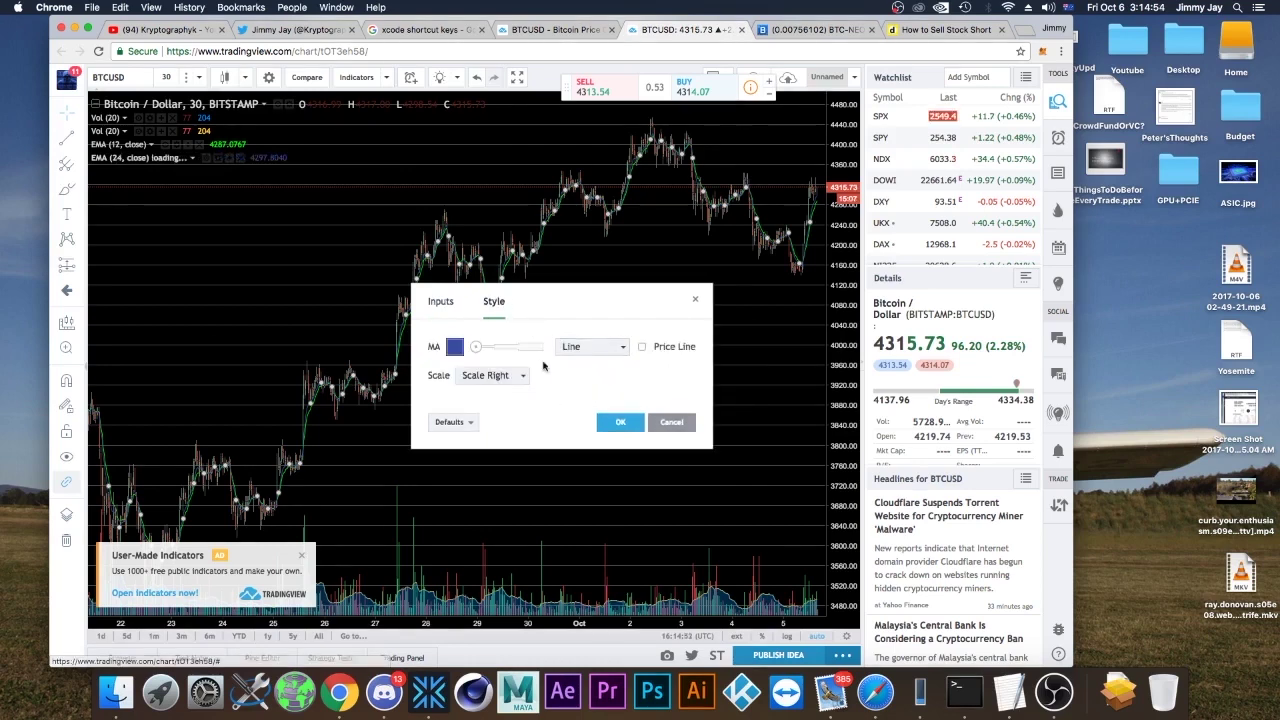
left_click(455, 347)
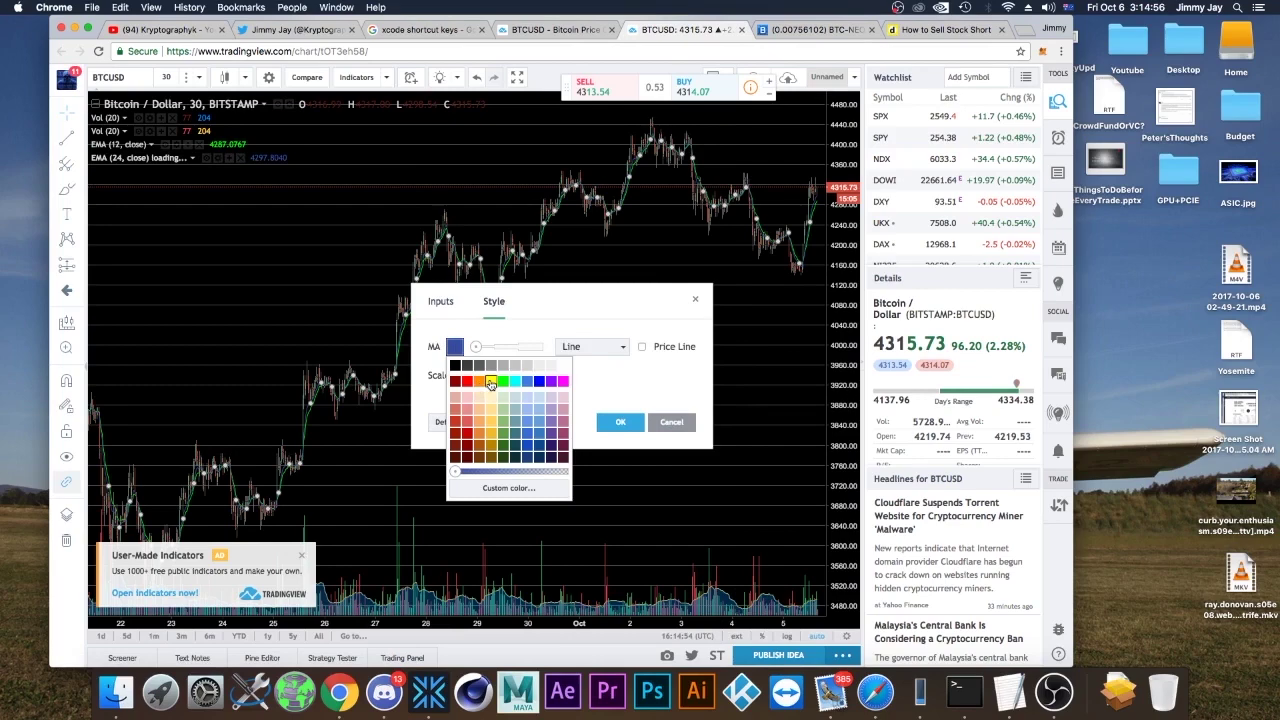
left_click(490, 382)
left_click(620, 421)
scroll(544, 203, "up", 3)
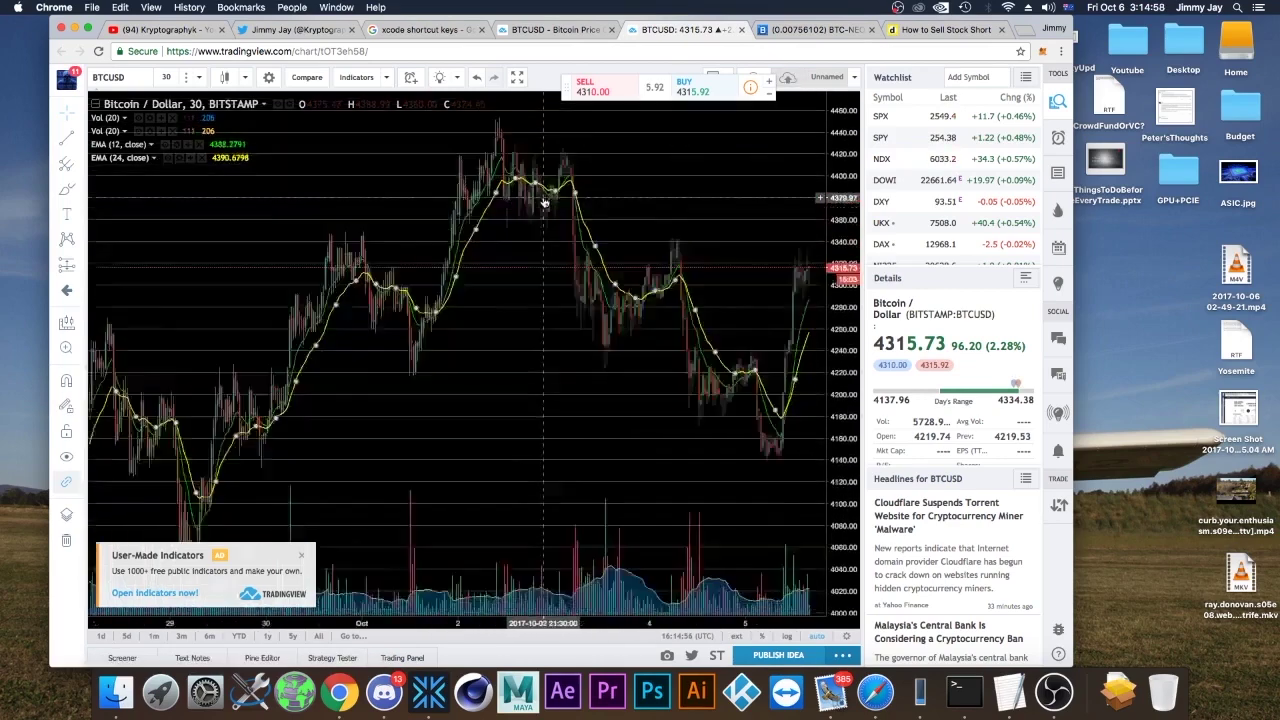
- Change the 24-period EMA's line colour to red
scroll(544, 203, "up", 2)
scroll(586, 363, "up", 3)
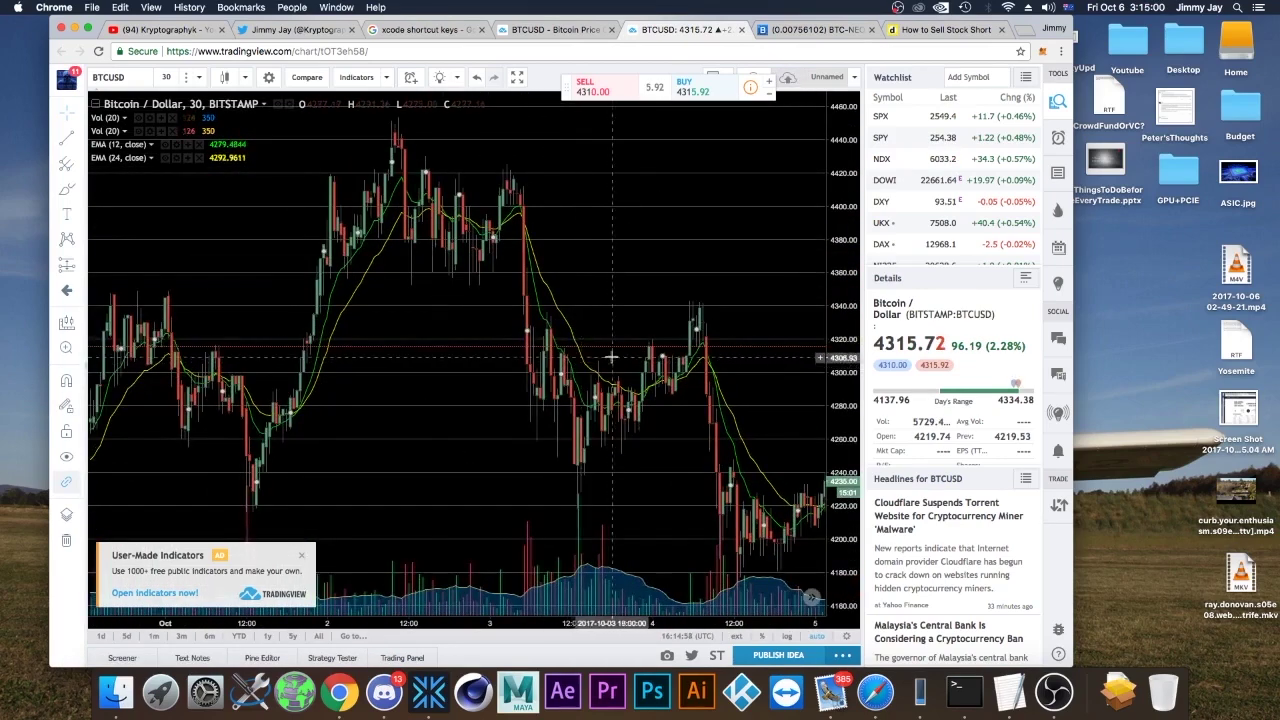
mouse_move(113, 148)
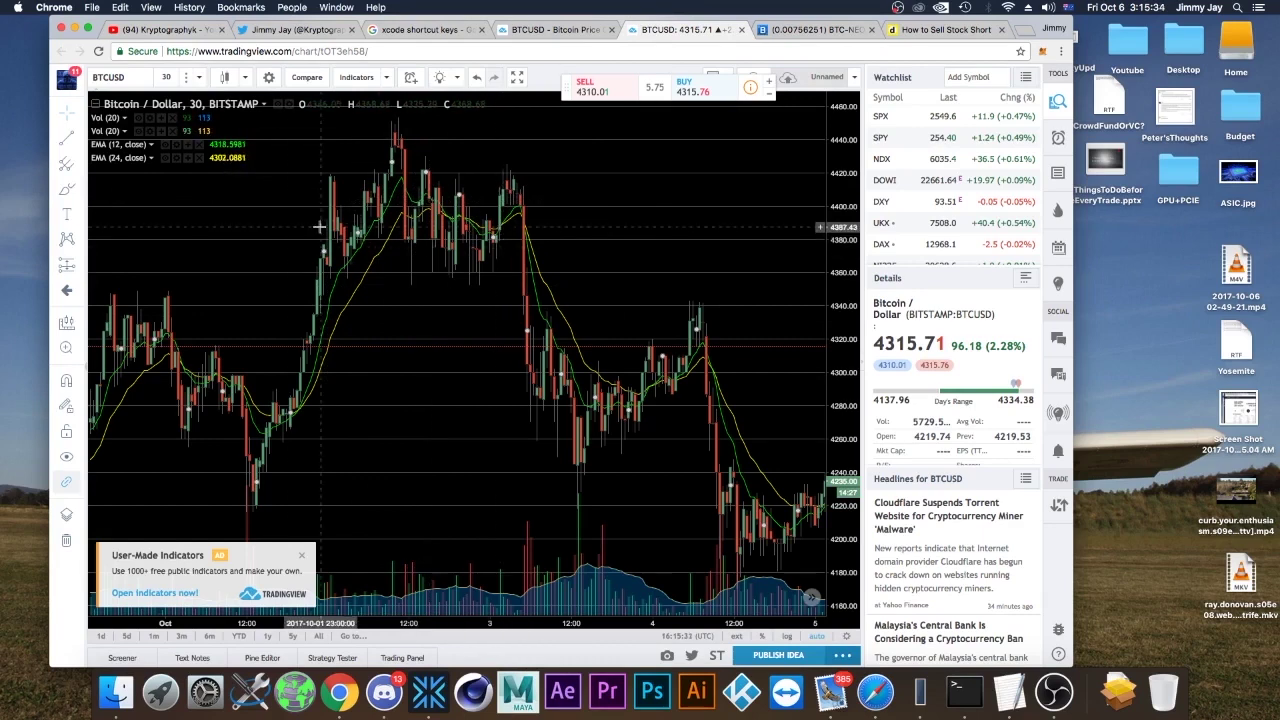
left_click(177, 158)
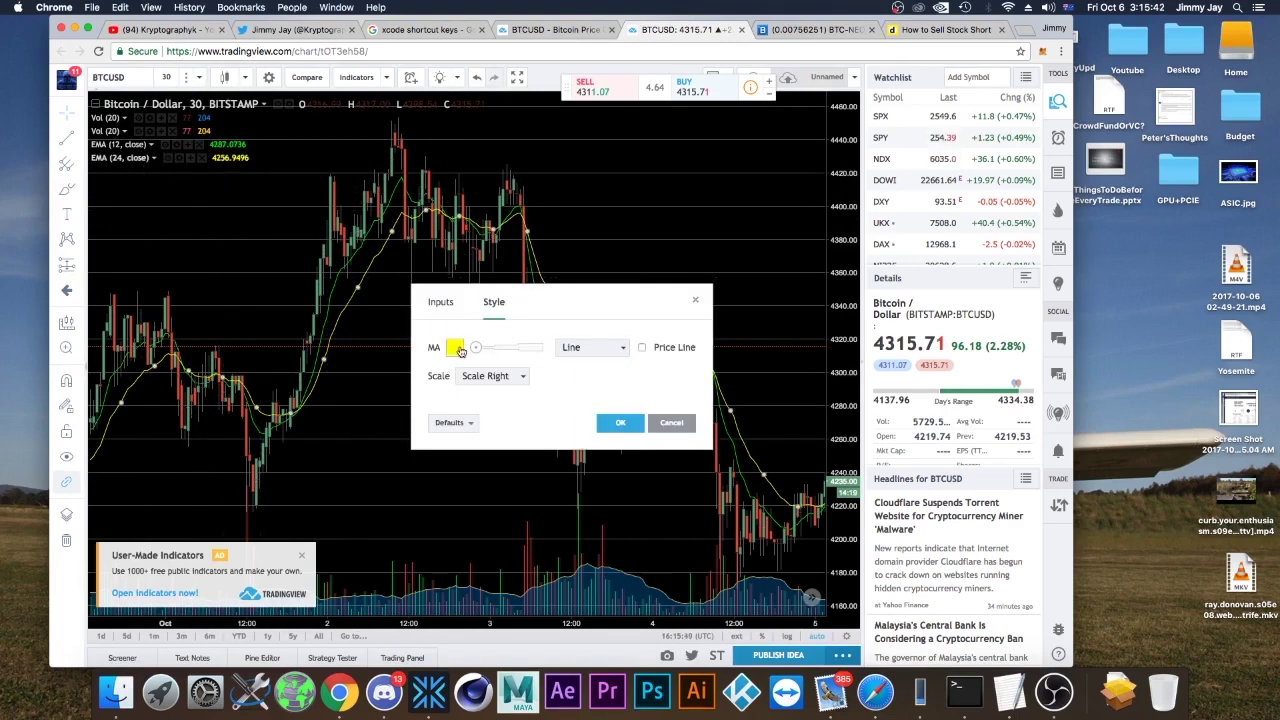
left_click(456, 348)
left_click(479, 382)
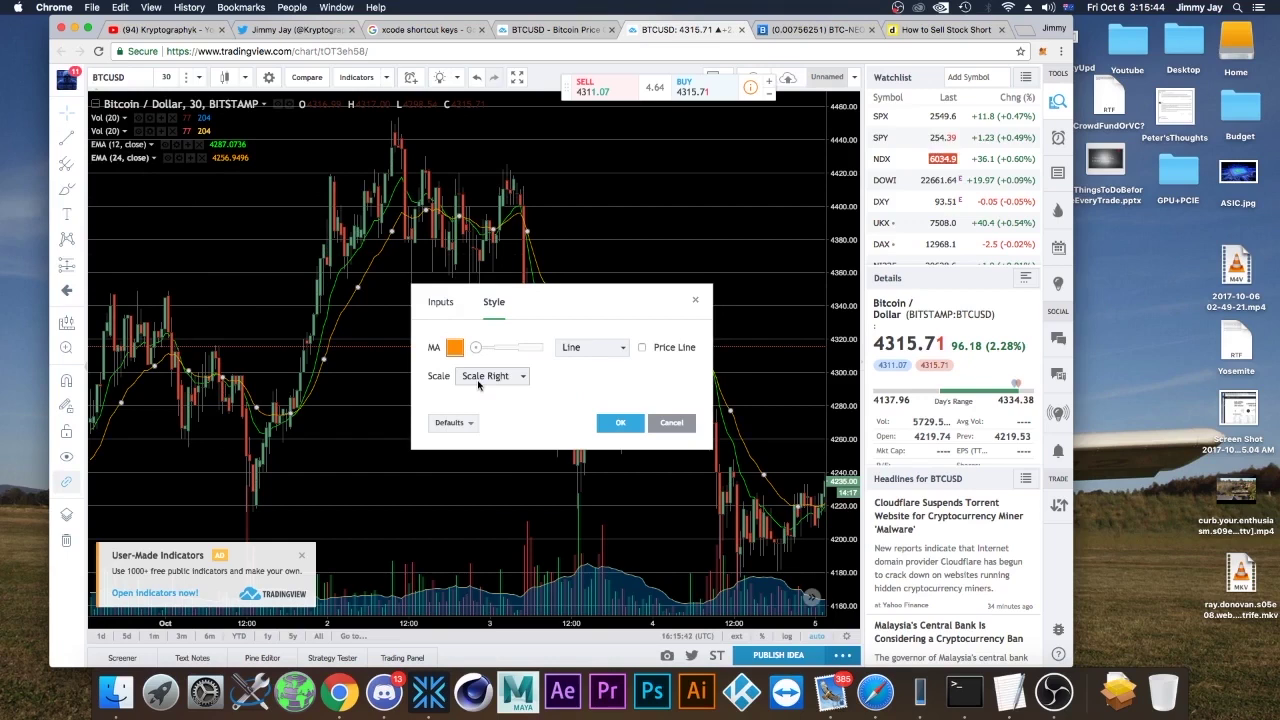
left_click(456, 348)
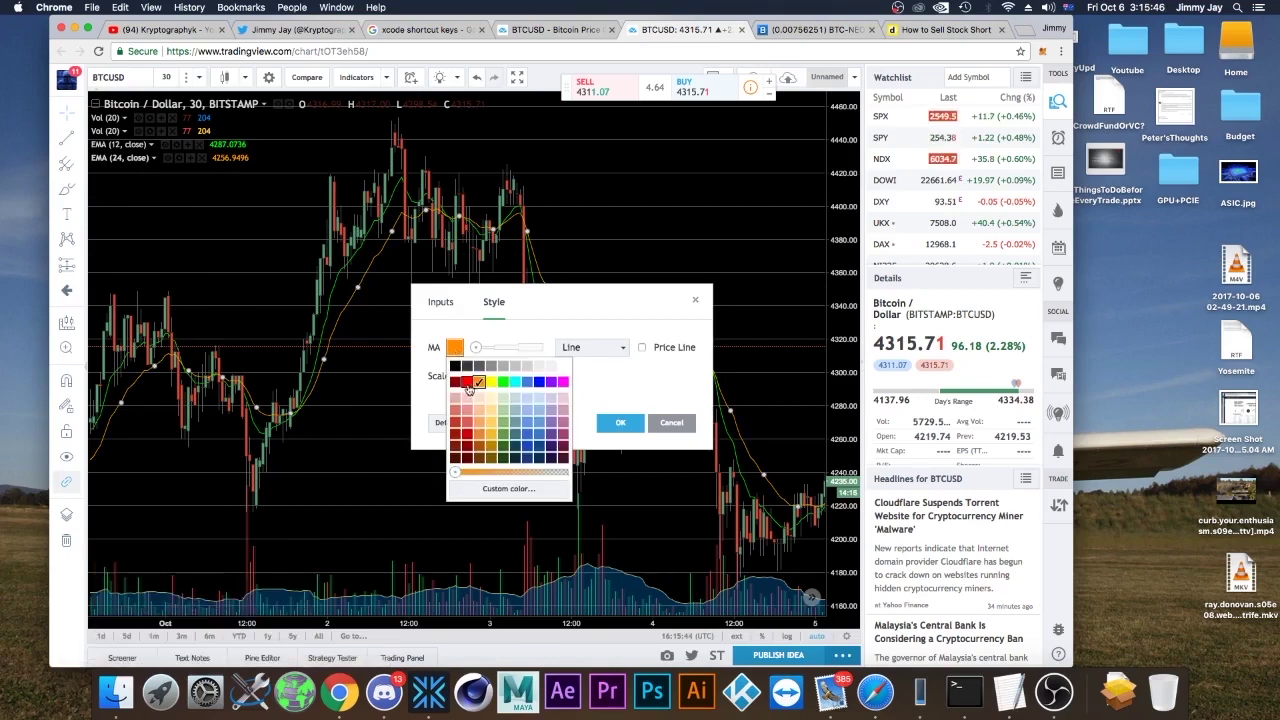
left_click(466, 383)
left_click(620, 423)
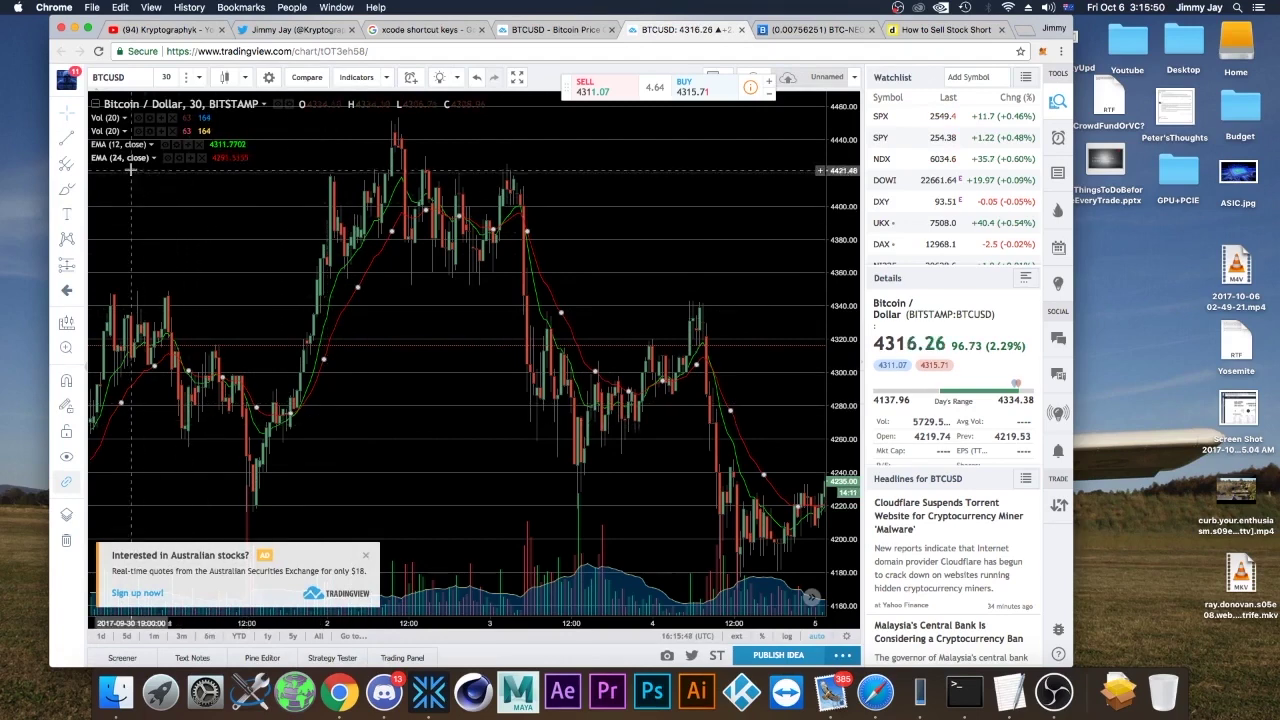
- Set the green EMA's length to 13 and the red EMA's length to 34
left_click(177, 146)
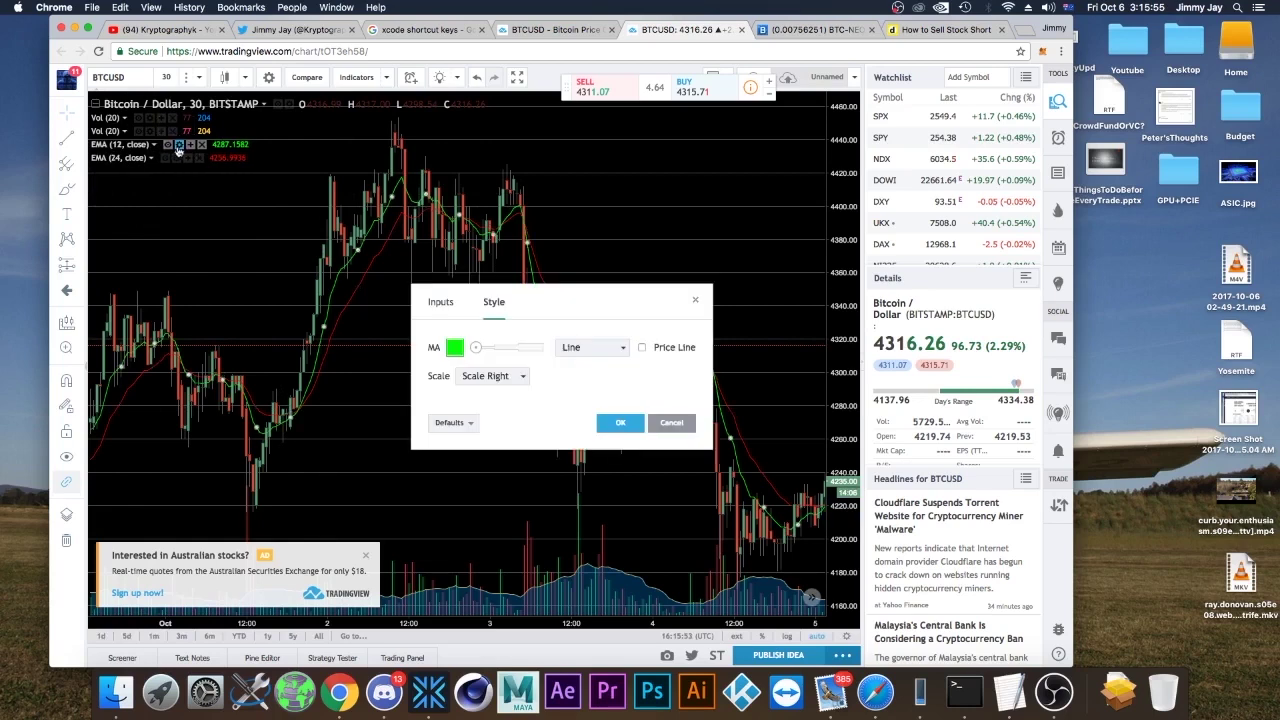
left_click(442, 303)
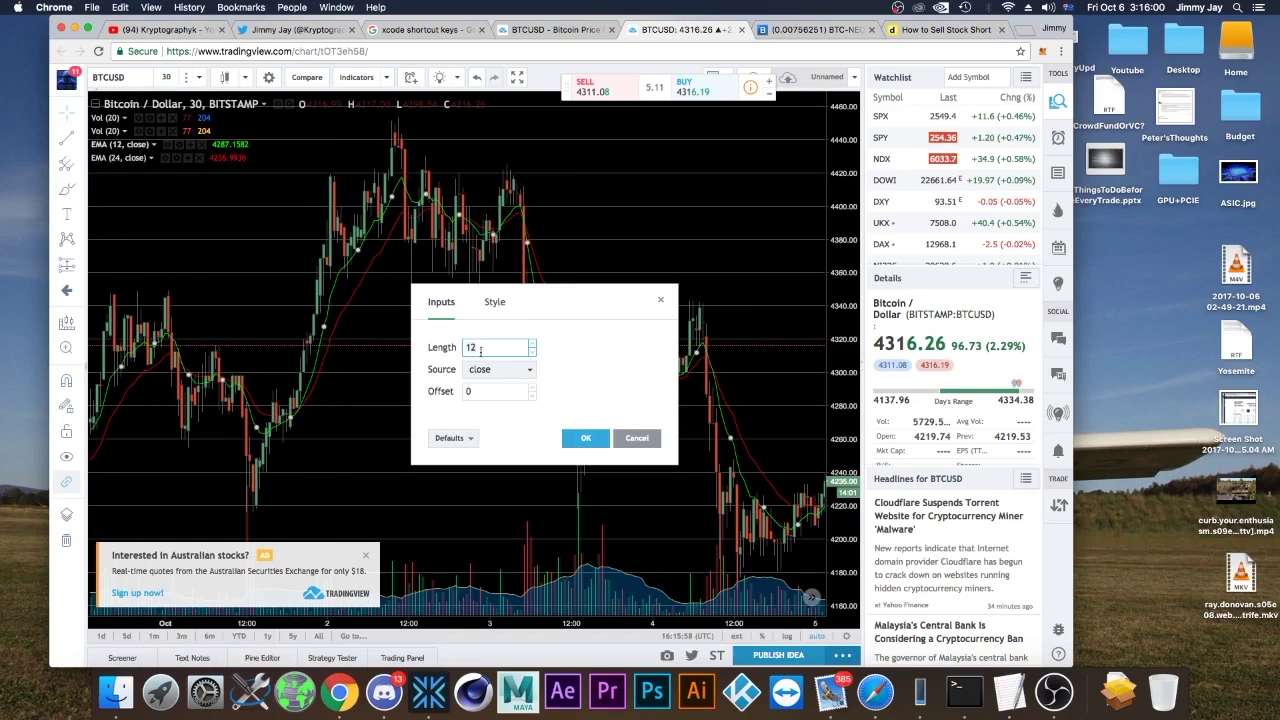
left_click(605, 446)
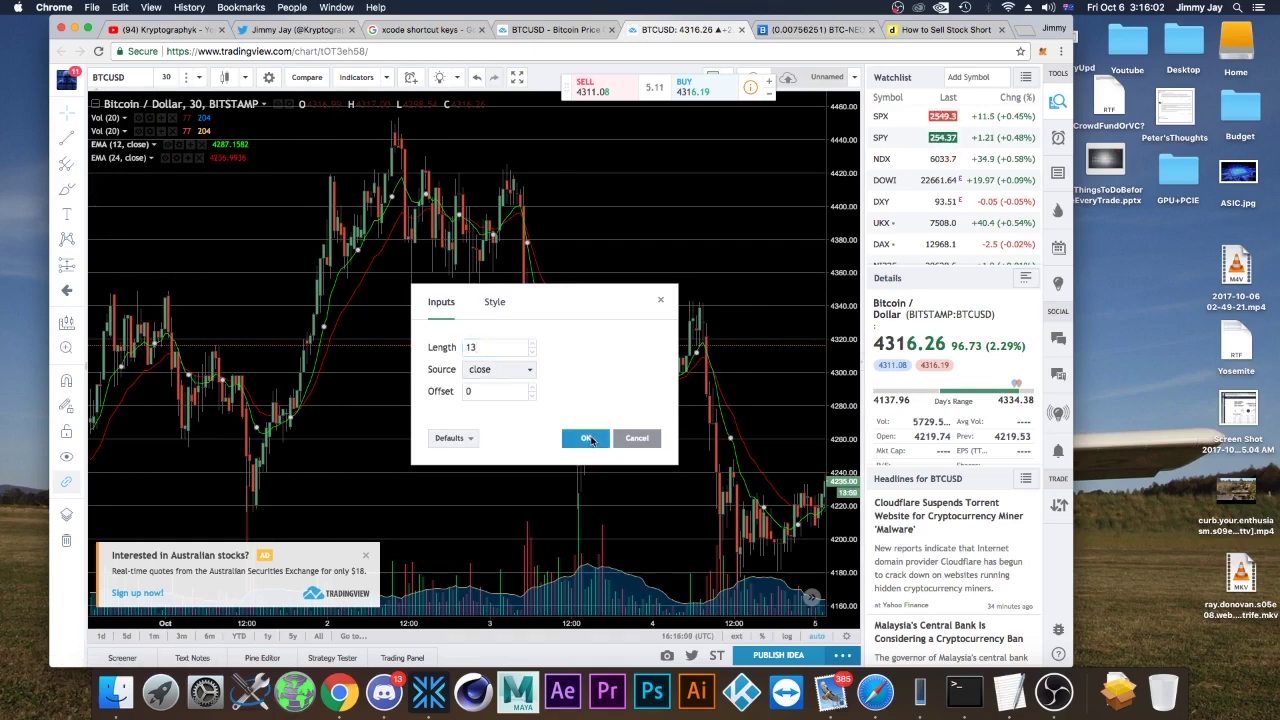
right_click(115, 161)
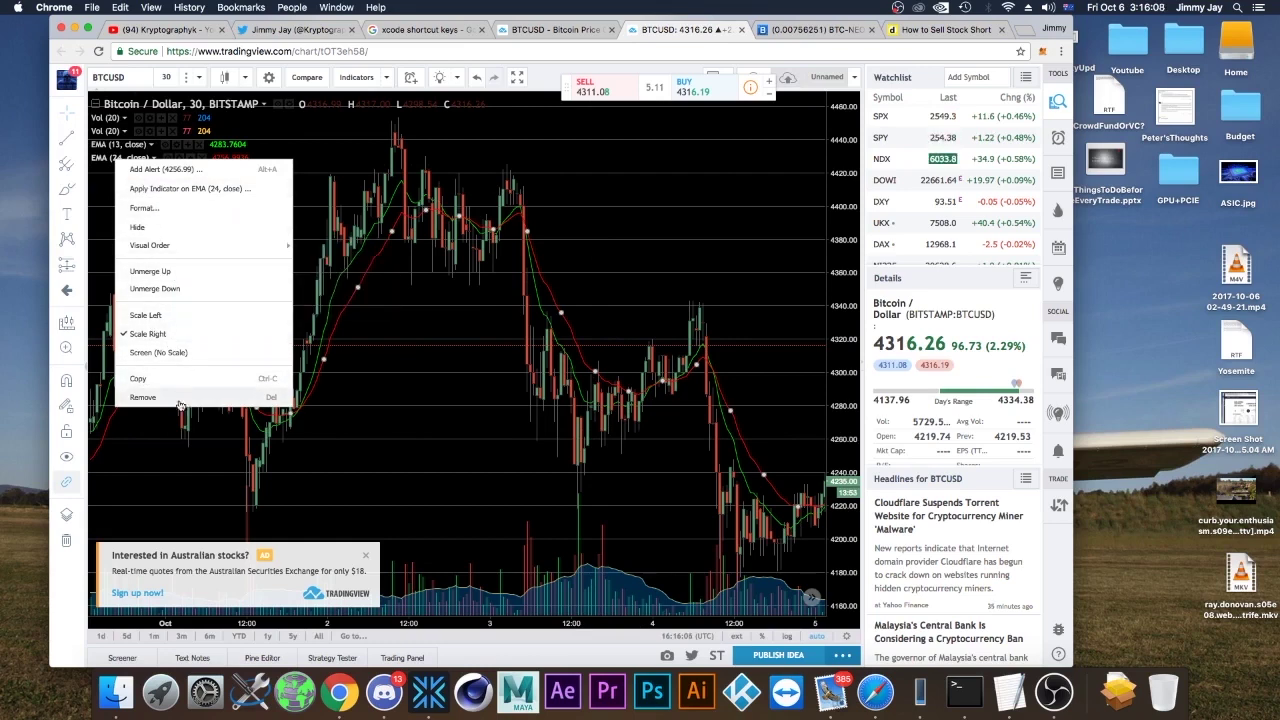
left_click(187, 161)
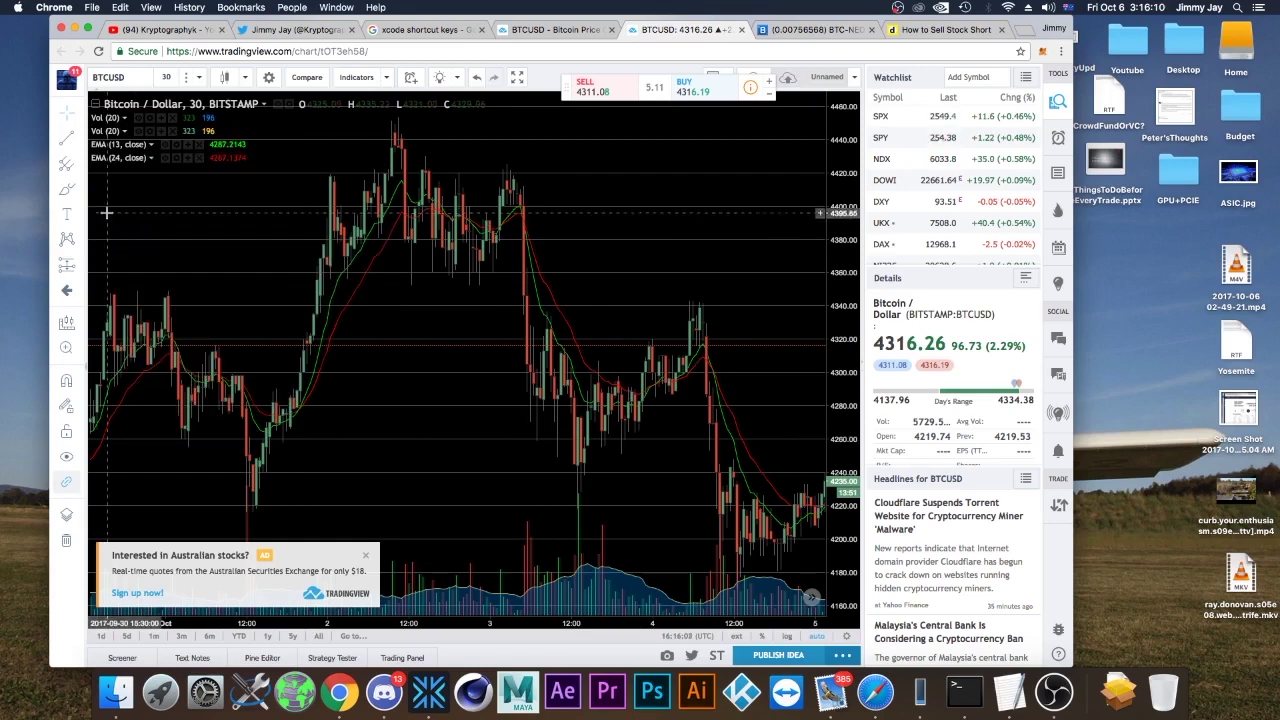
left_click(177, 159)
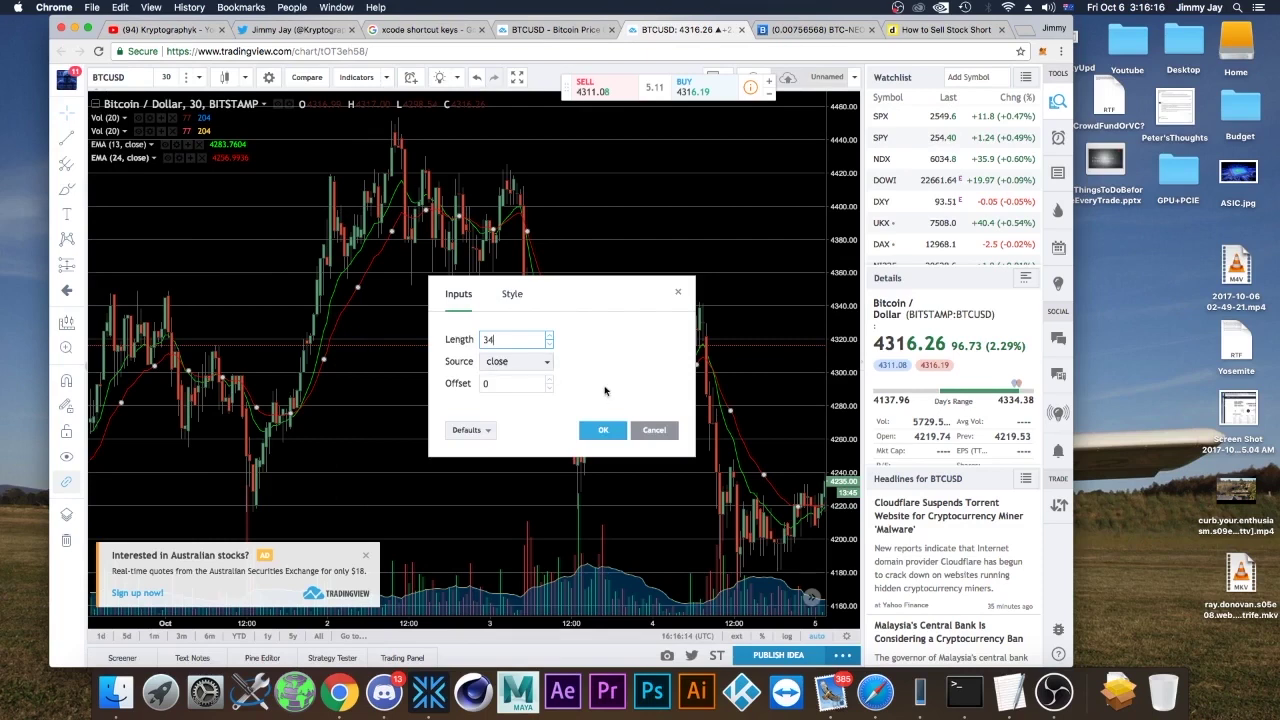
left_click(601, 432)
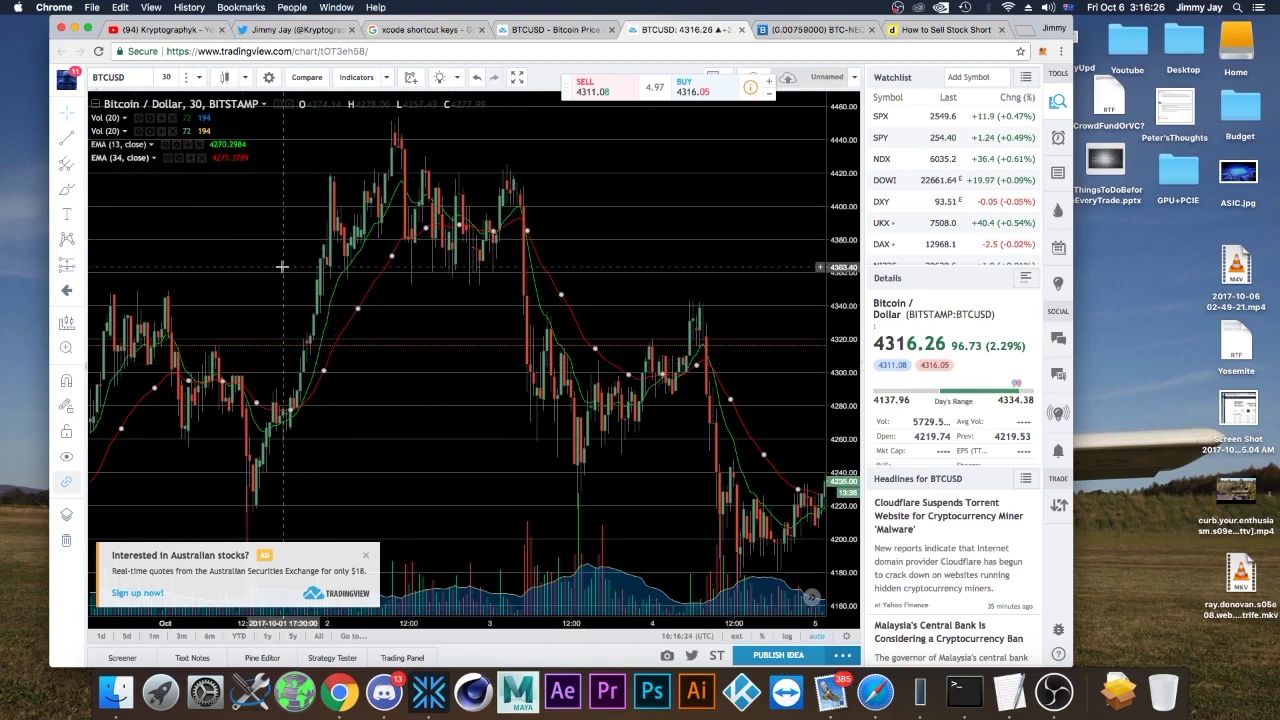
- Set the green EMA's length to 50 and the red EMA's length to 200
scroll(405, 315, "down", 6)
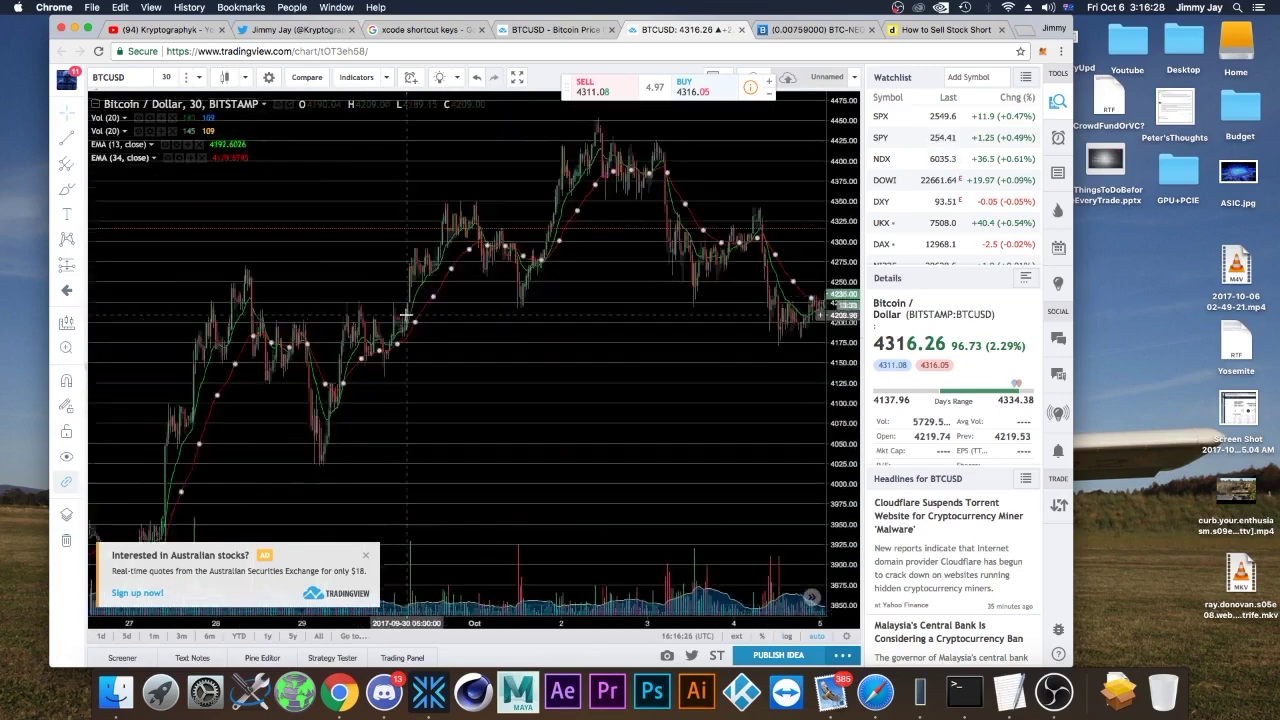
scroll(420, 322, "up", 5)
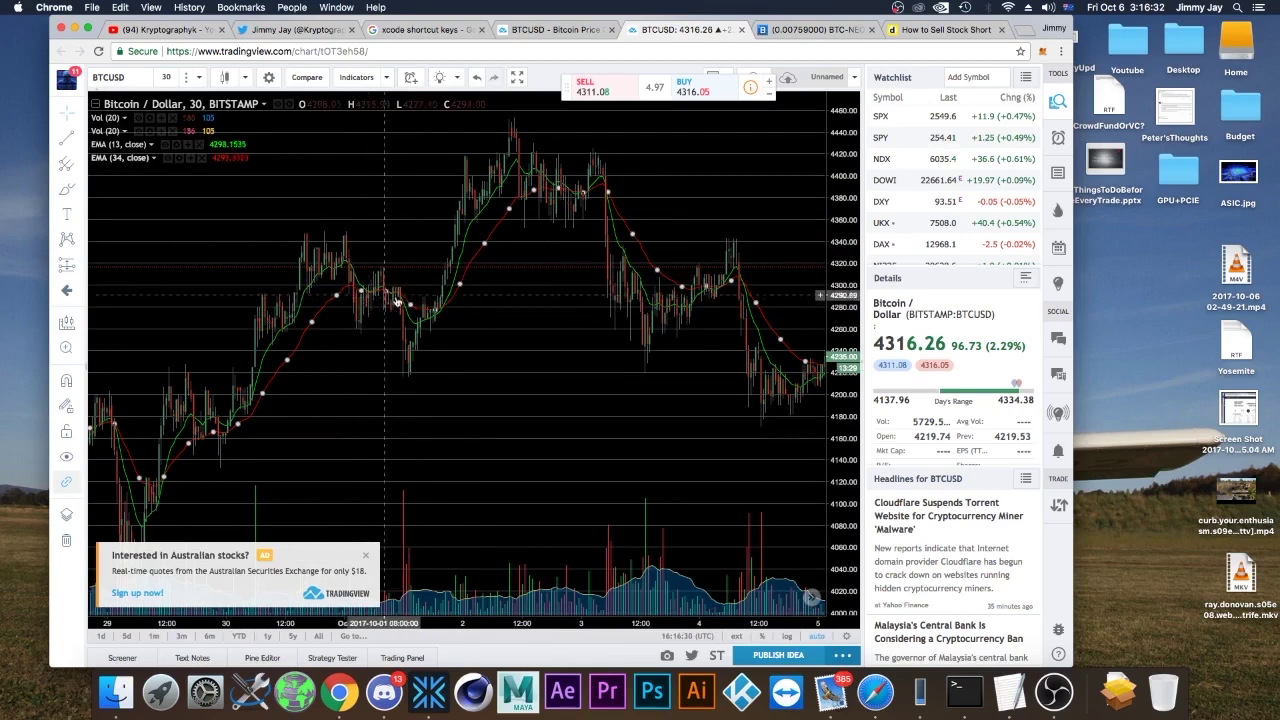
mouse_move(117, 145)
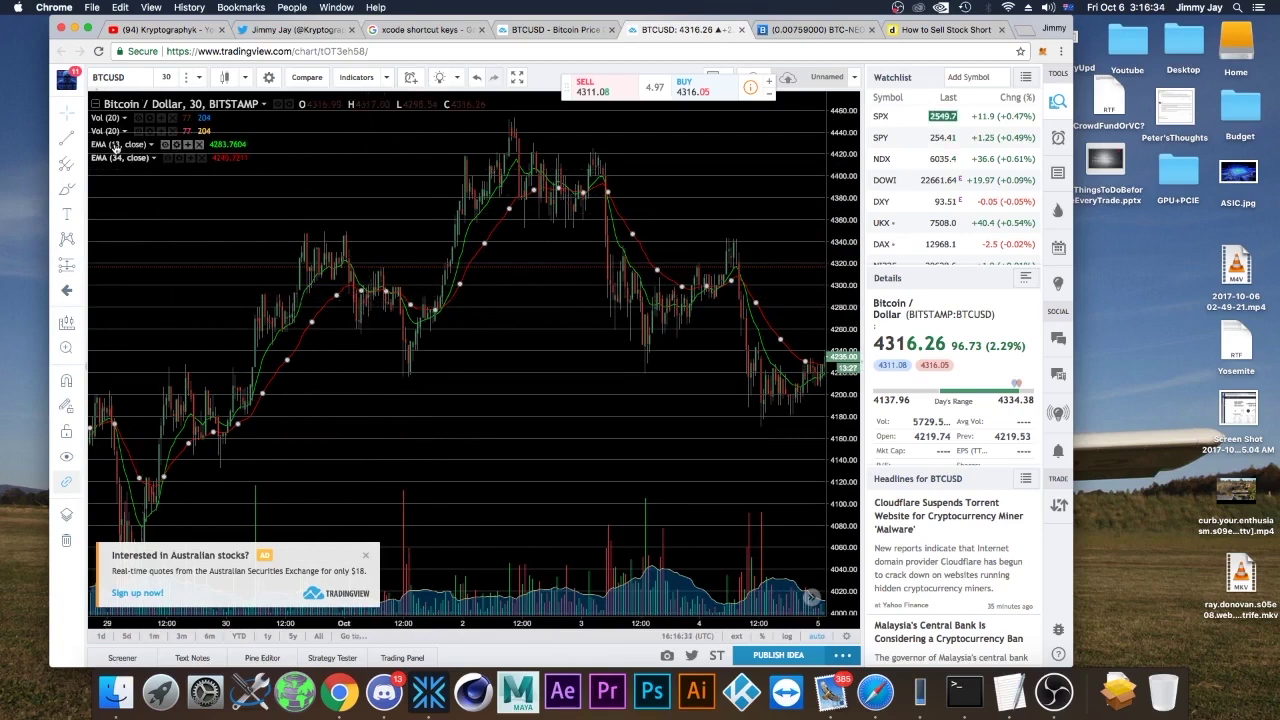
left_click(176, 146)
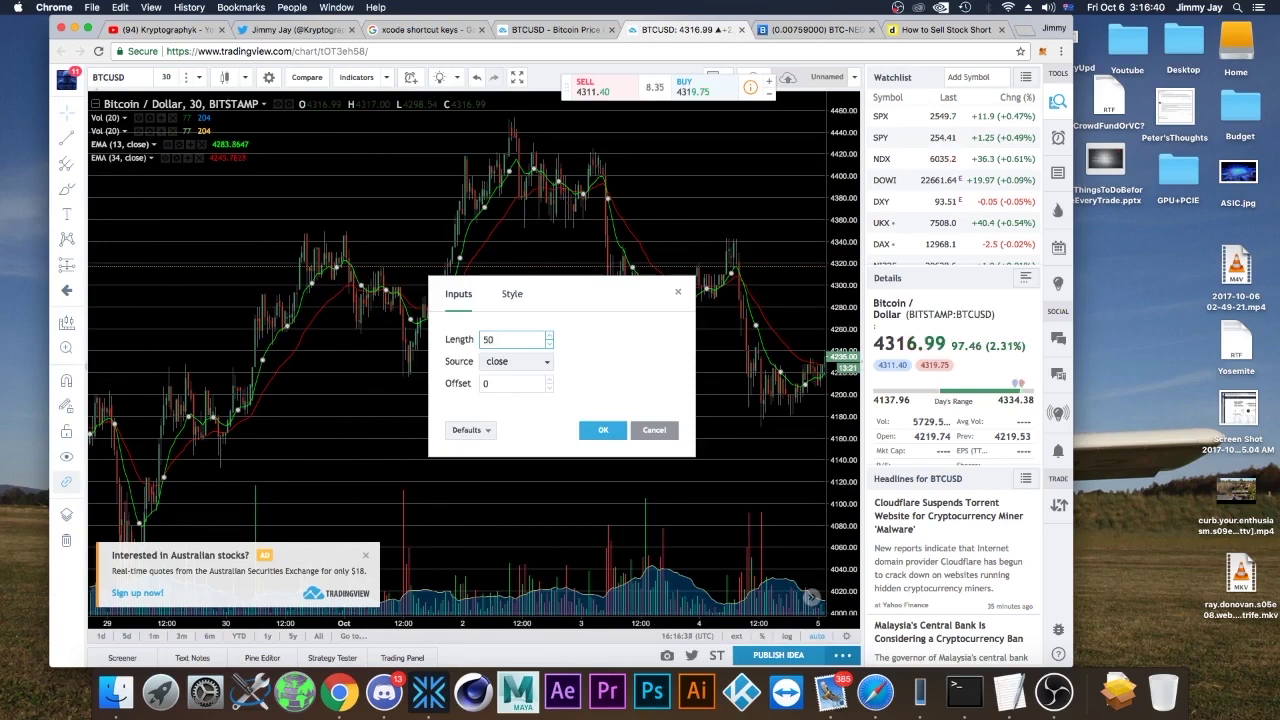
left_click(601, 429)
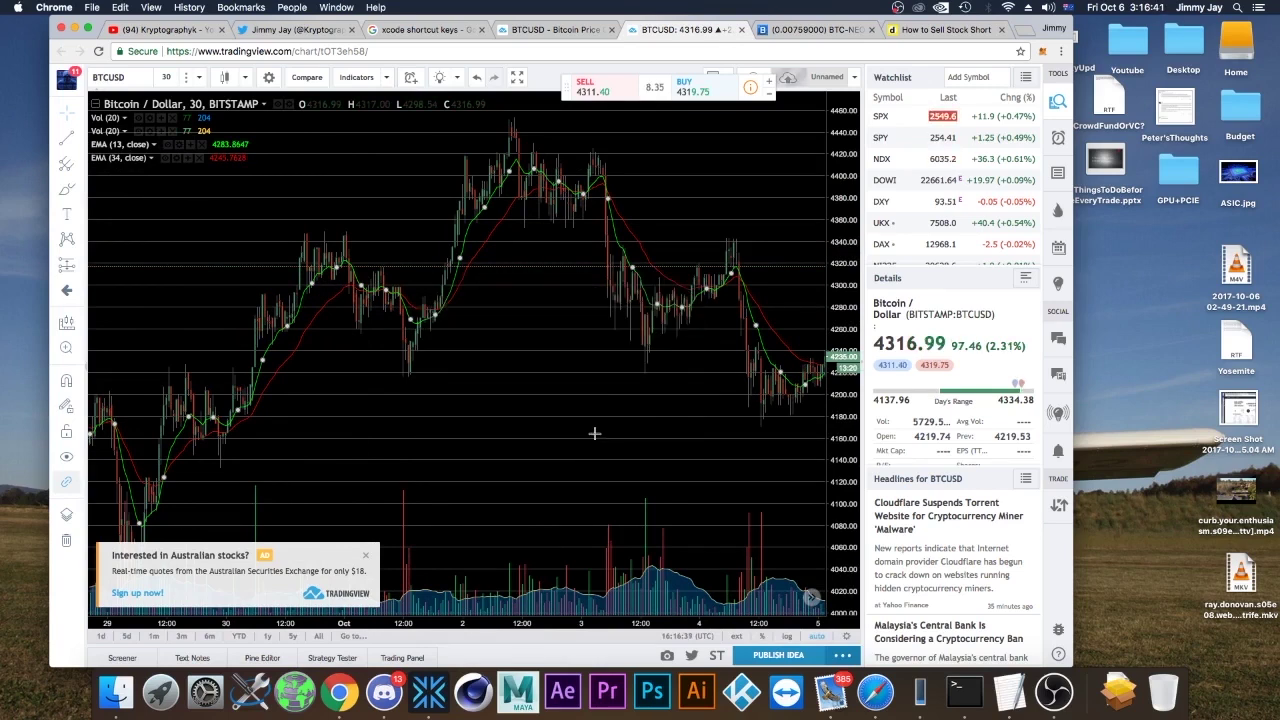
right_click(115, 161)
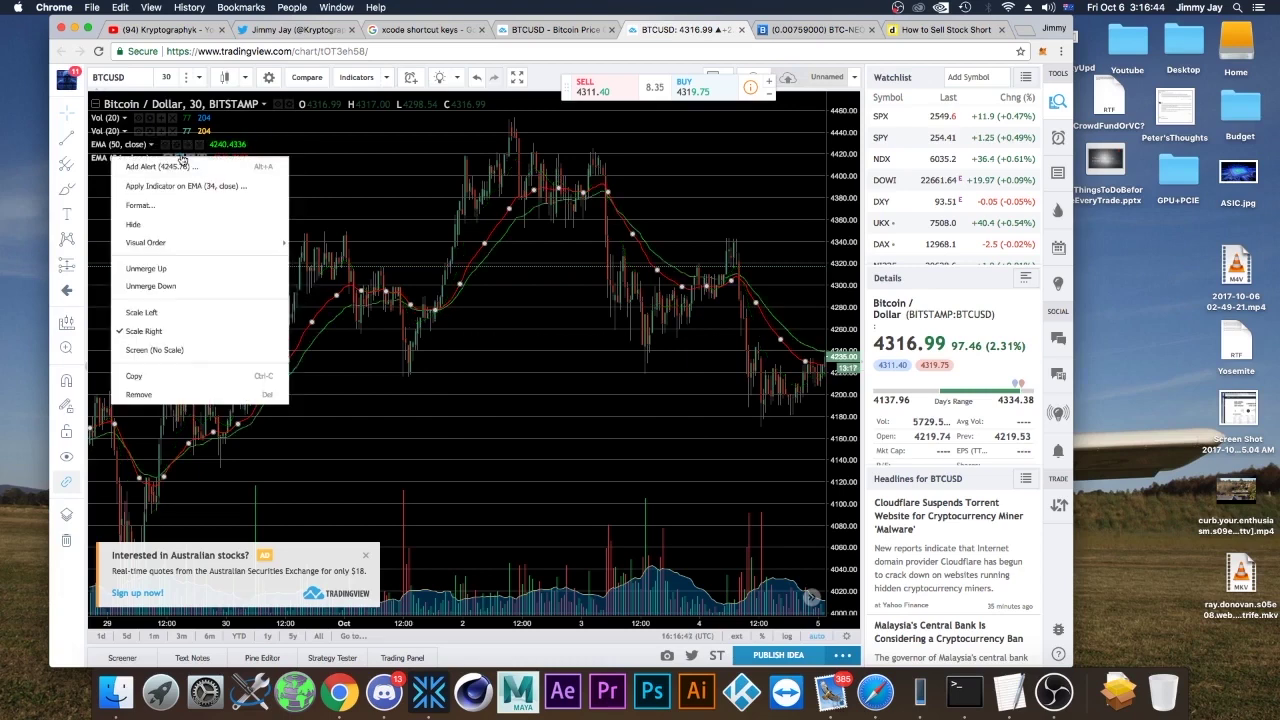
left_click(140, 204)
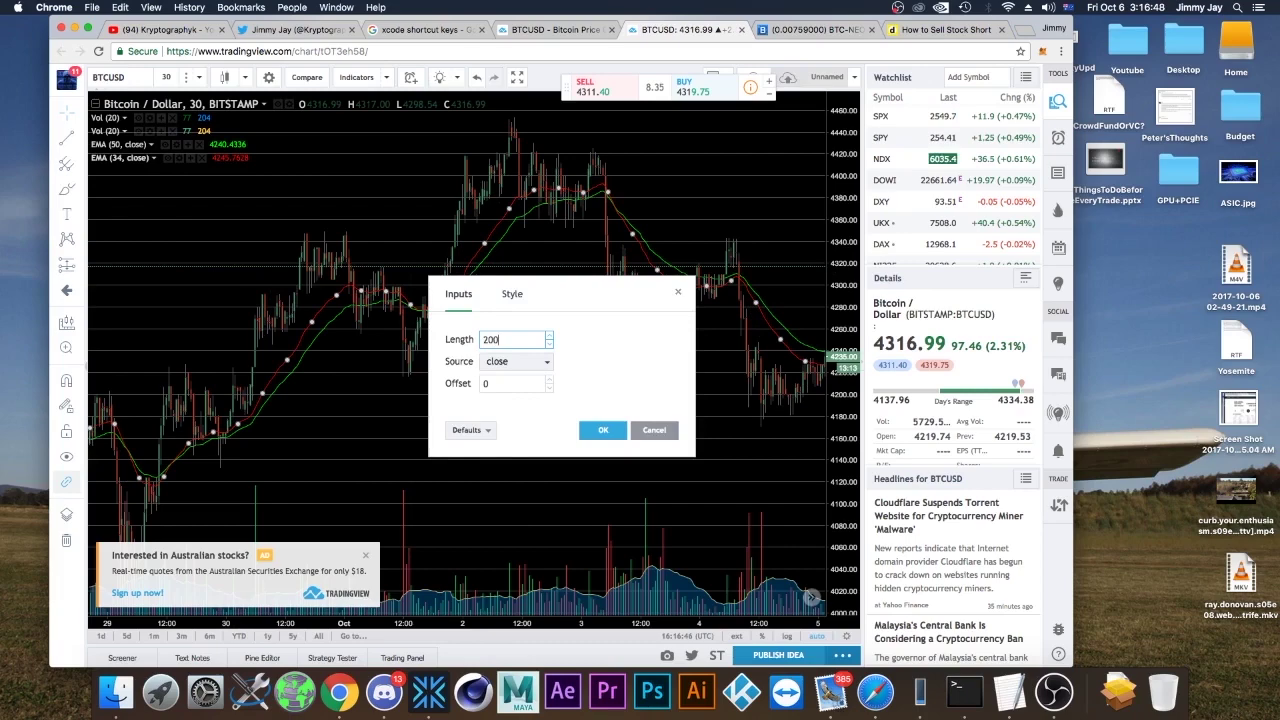
type("200")
key("Return")
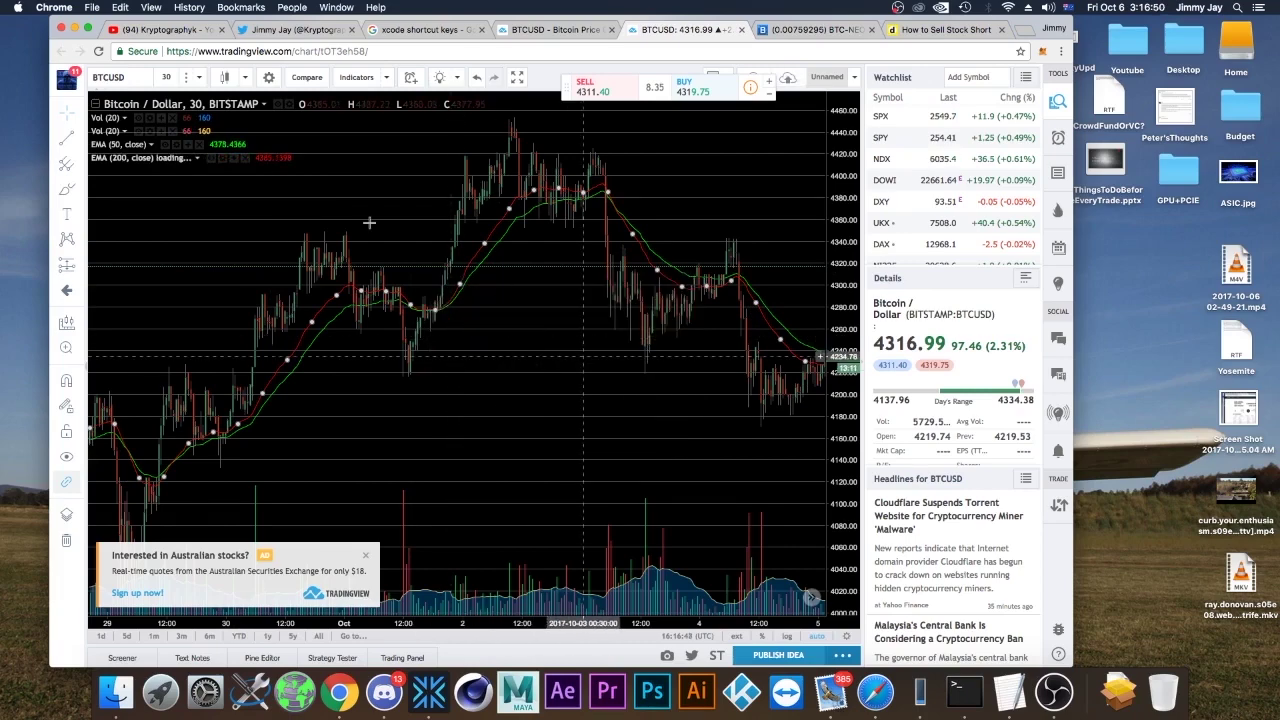
- Review the 50 and 200 EMA crossings through September, and switch the BTCUSD chart interval to 1 day to show its history back to 2013
scroll(566, 322, "down", 5)
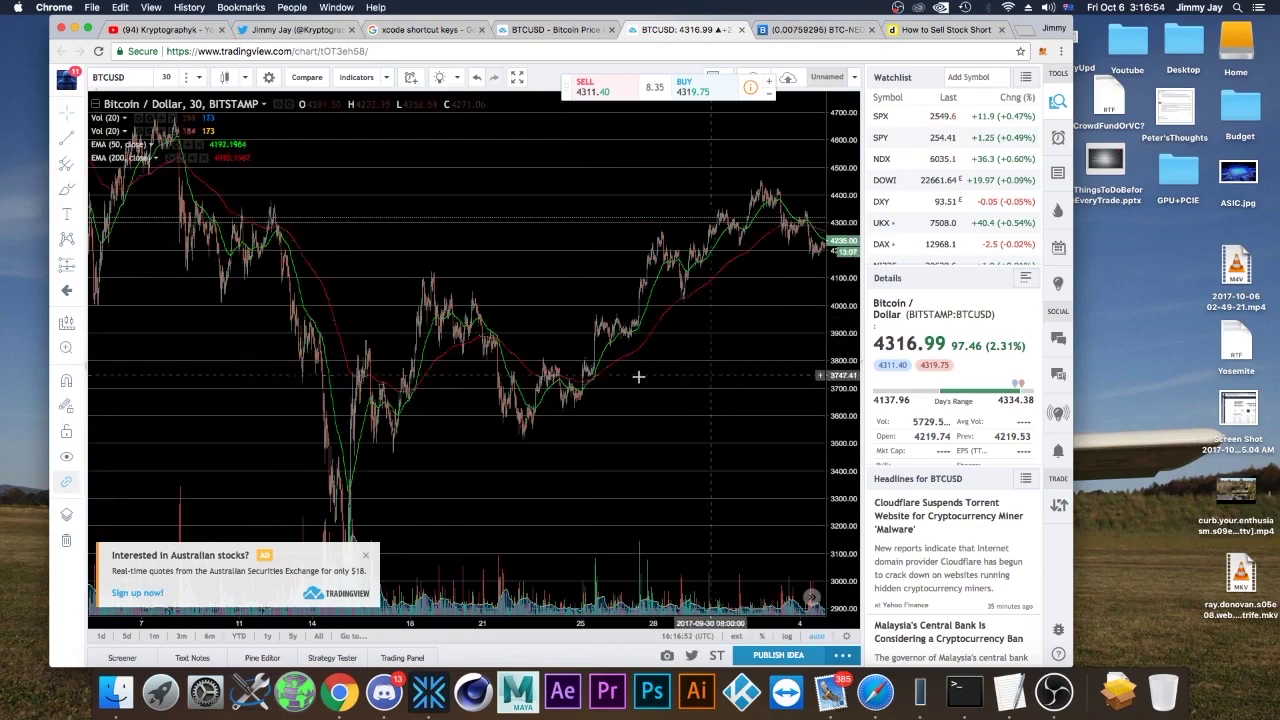
scroll(566, 322, "up", 2)
left_click_drag(566, 322, 383, 364)
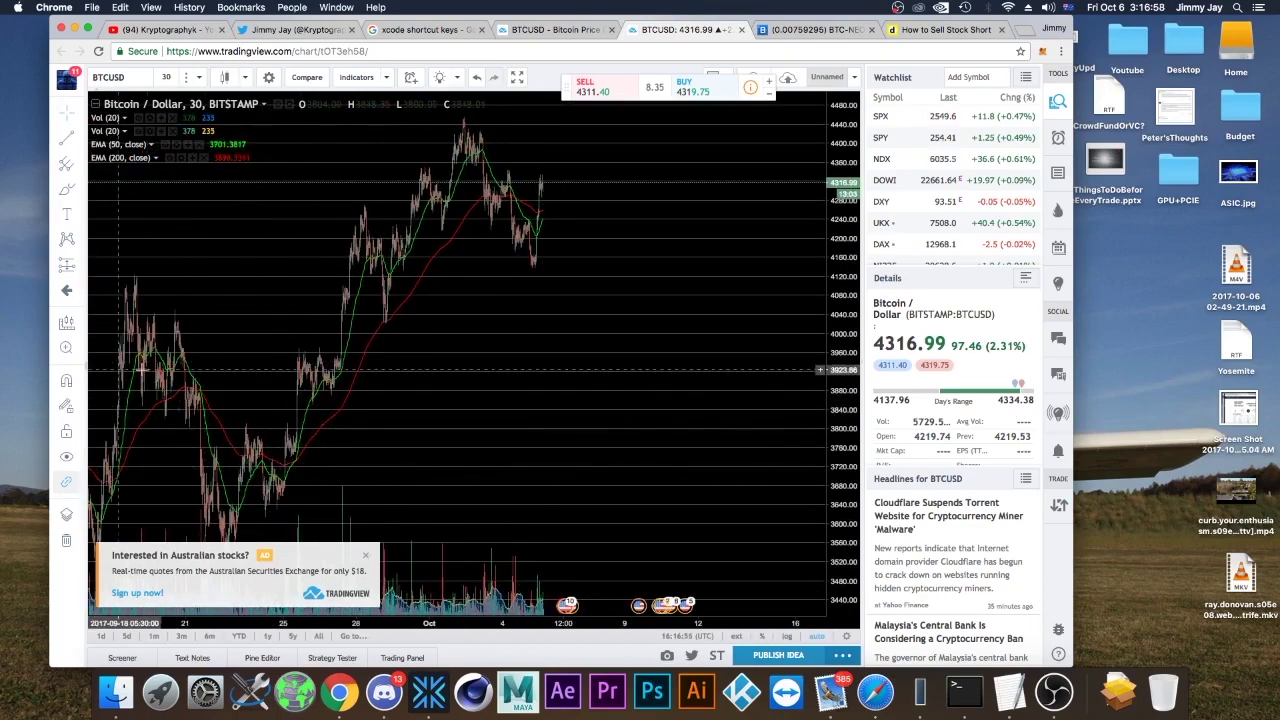
scroll(200, 386, "left", 3)
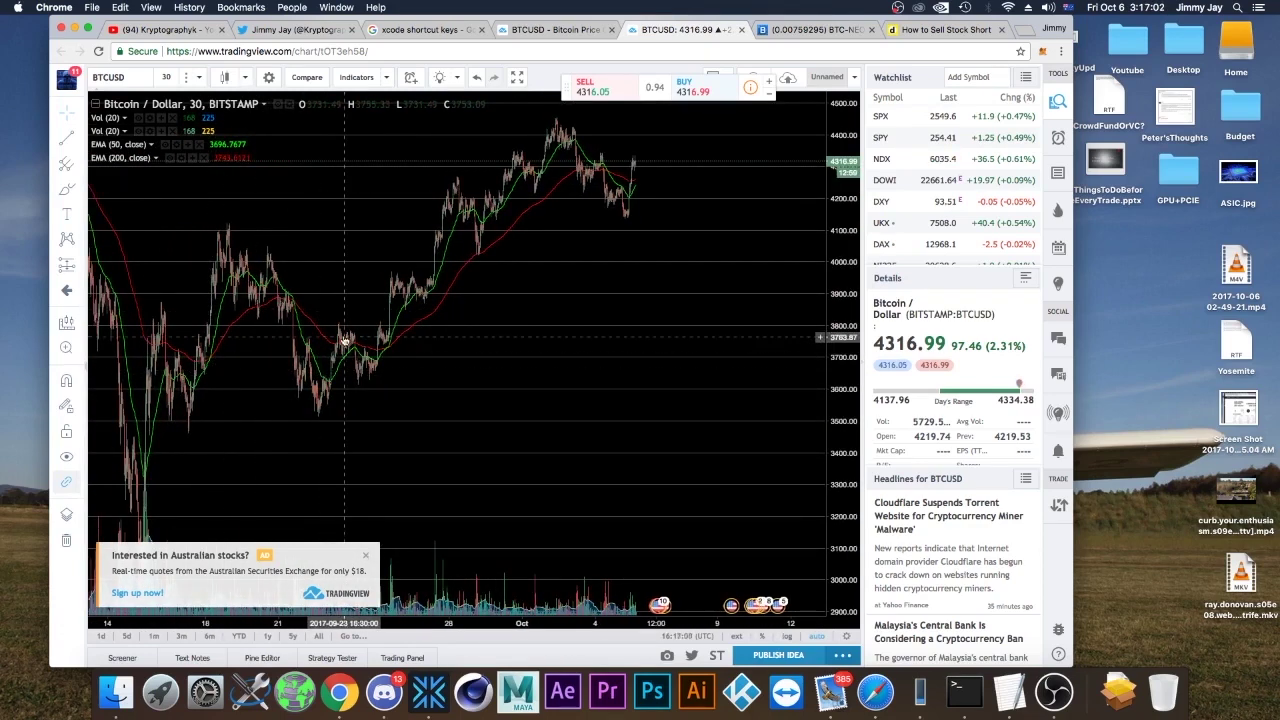
left_click_drag(380, 266, 530, 250)
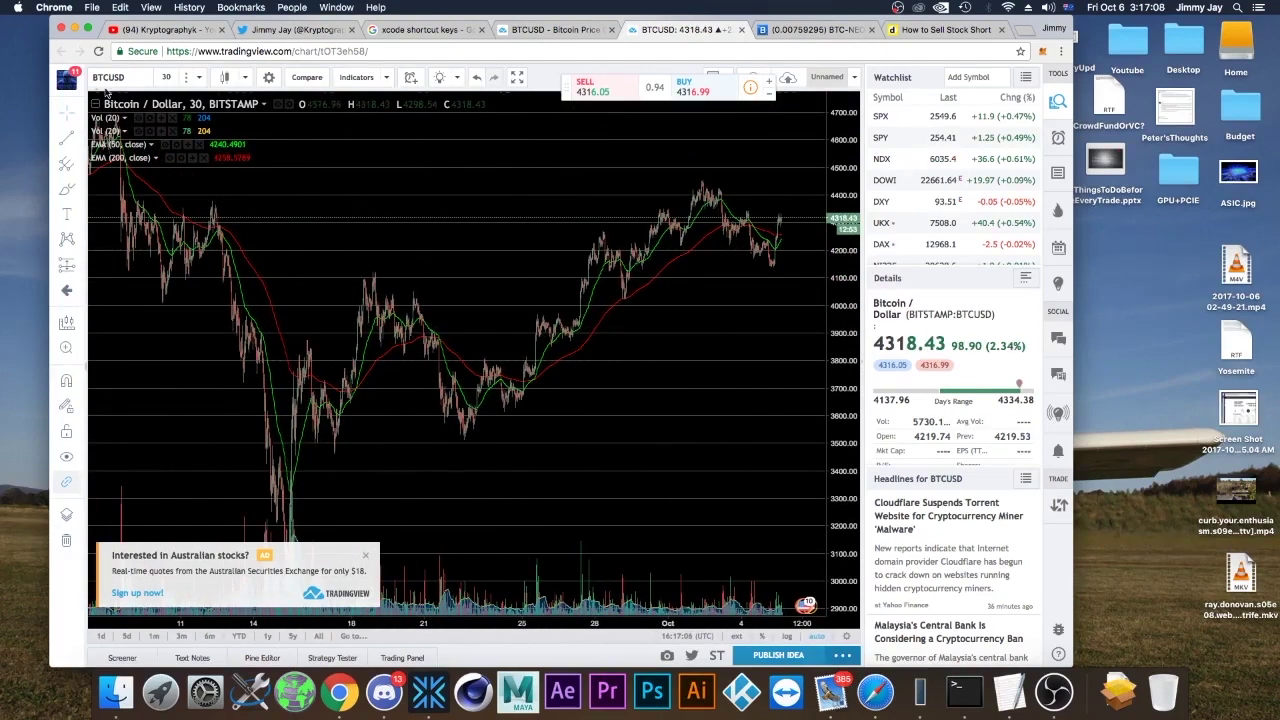
left_click(167, 78)
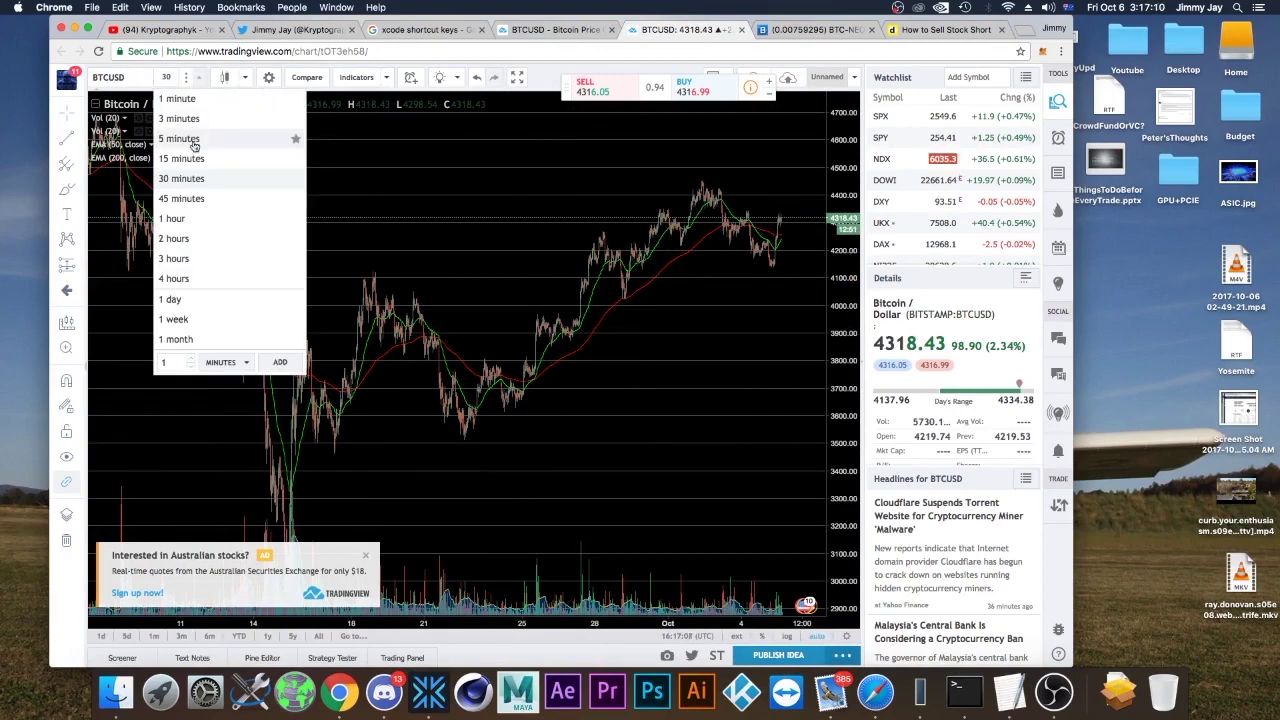
left_click(171, 300)
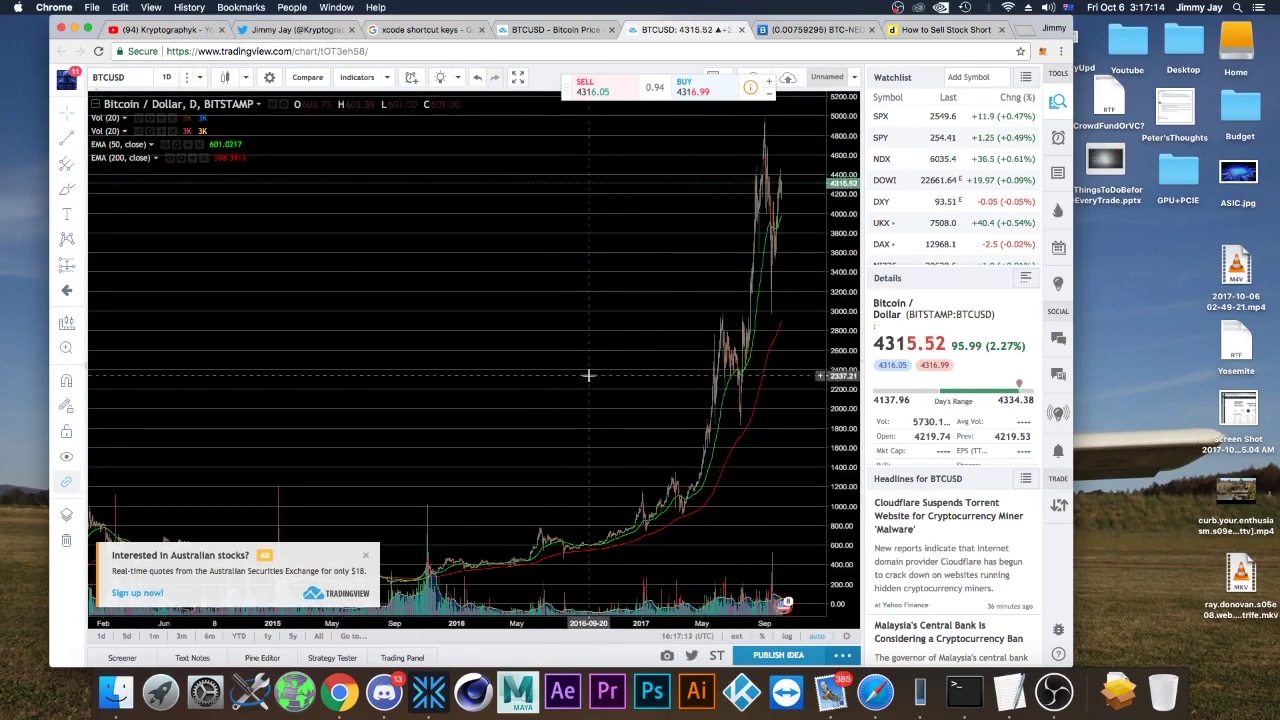
scroll(590, 390, "down", 5)
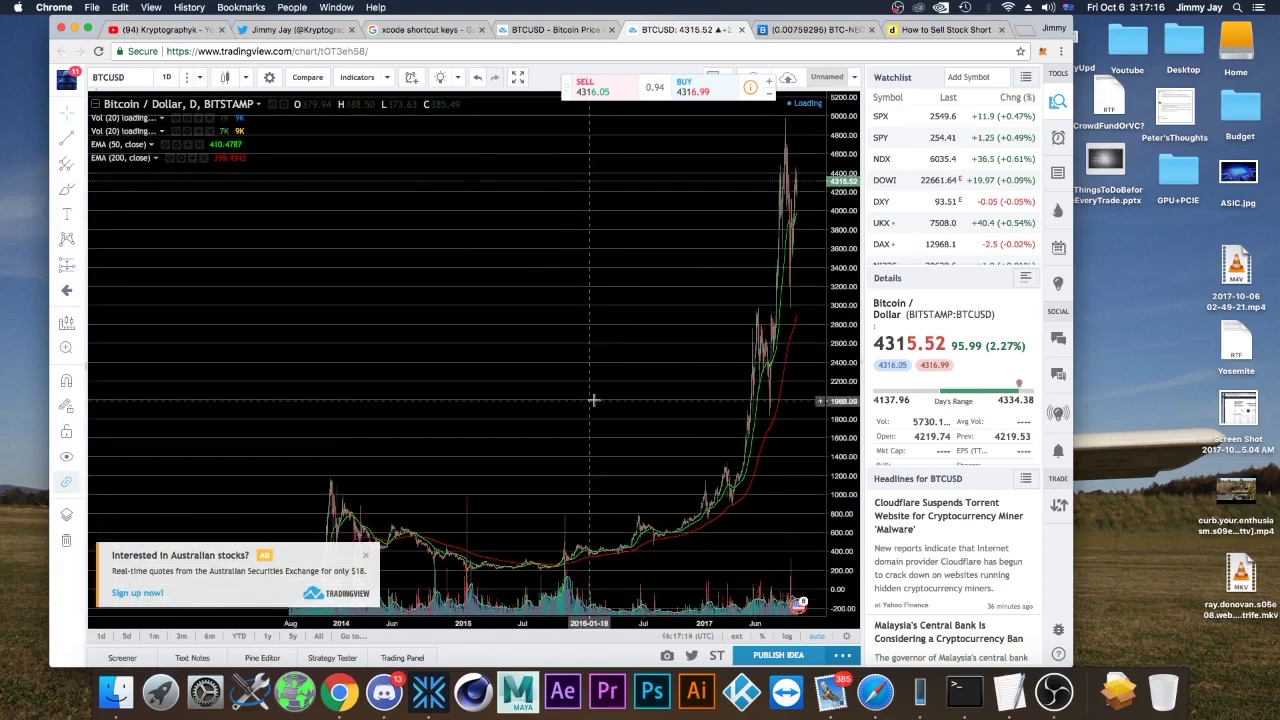
- Dismiss the advertisement over the Bitcoin/Dollar chart and switch the chart interval to 1 hour
scroll(593, 400, "up", 5)
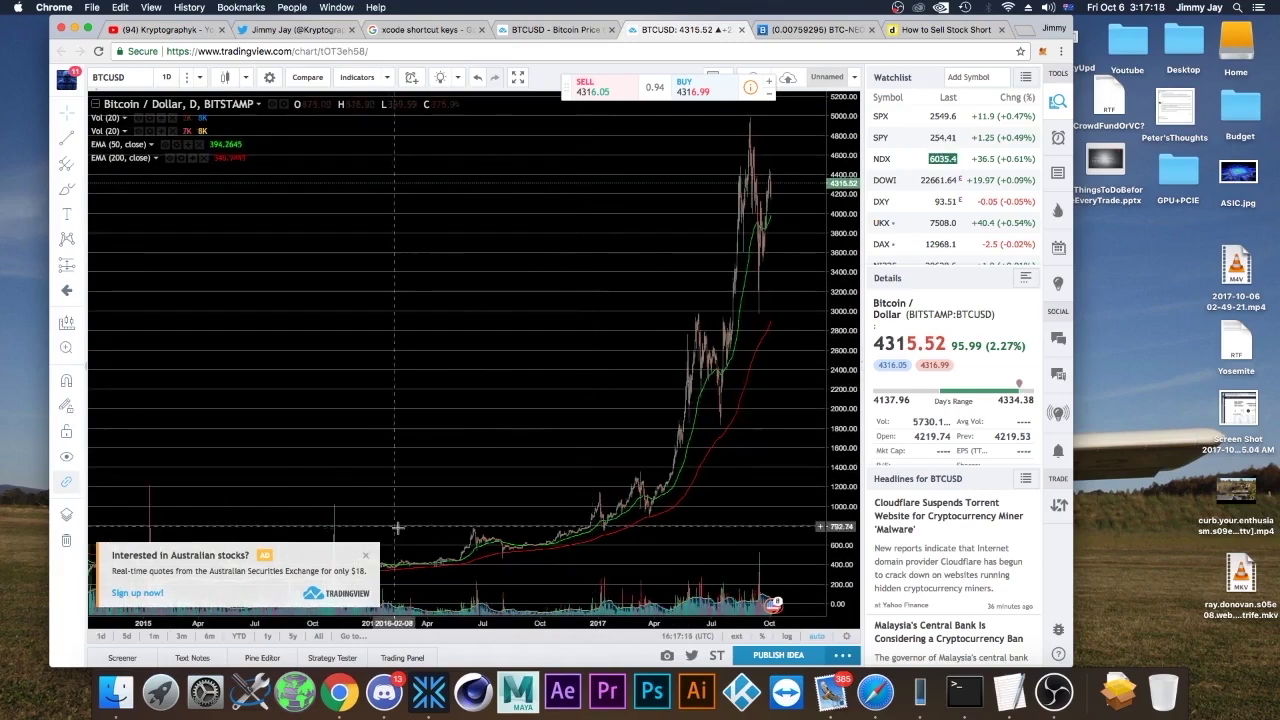
left_click(365, 555)
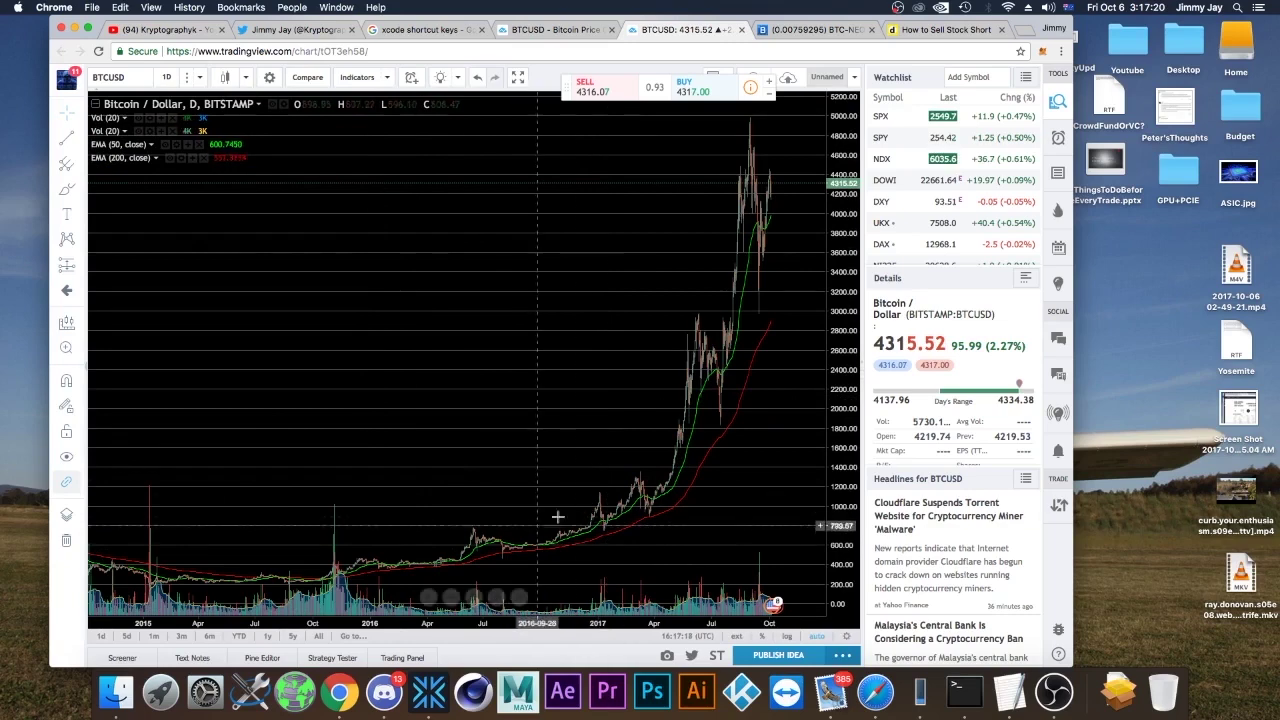
left_click_drag(563, 466, 491, 460)
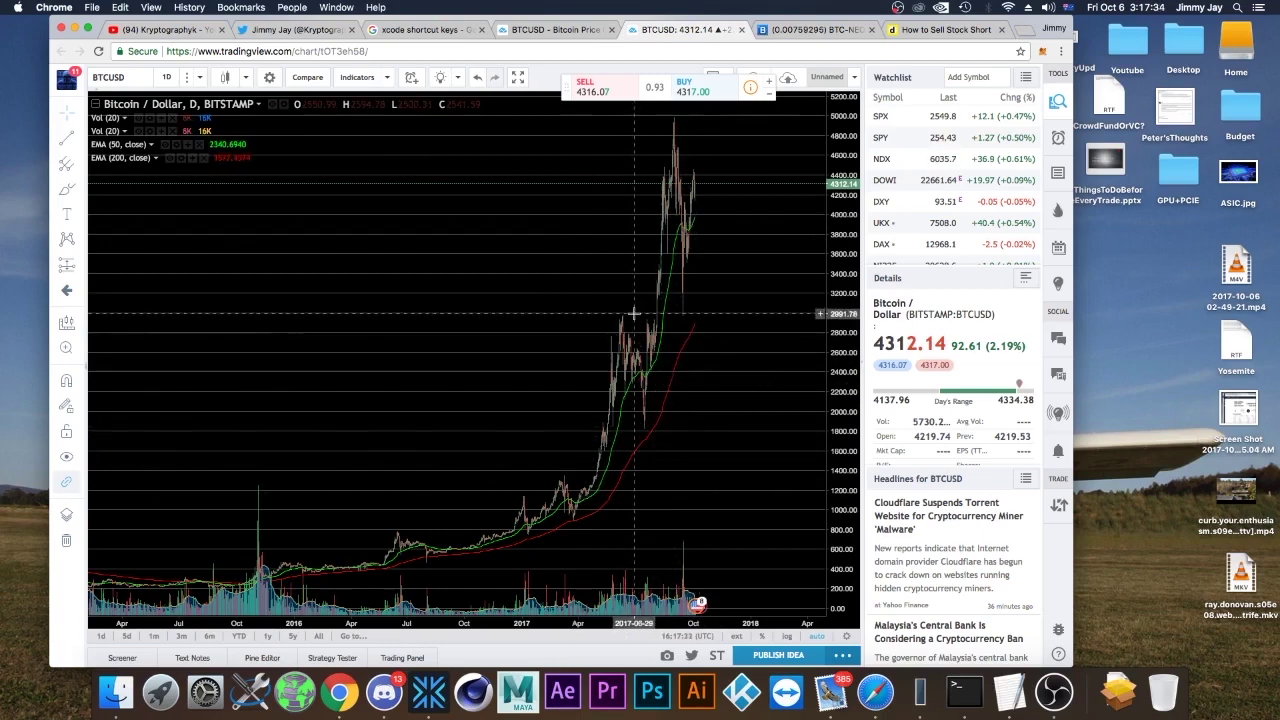
left_click(167, 78)
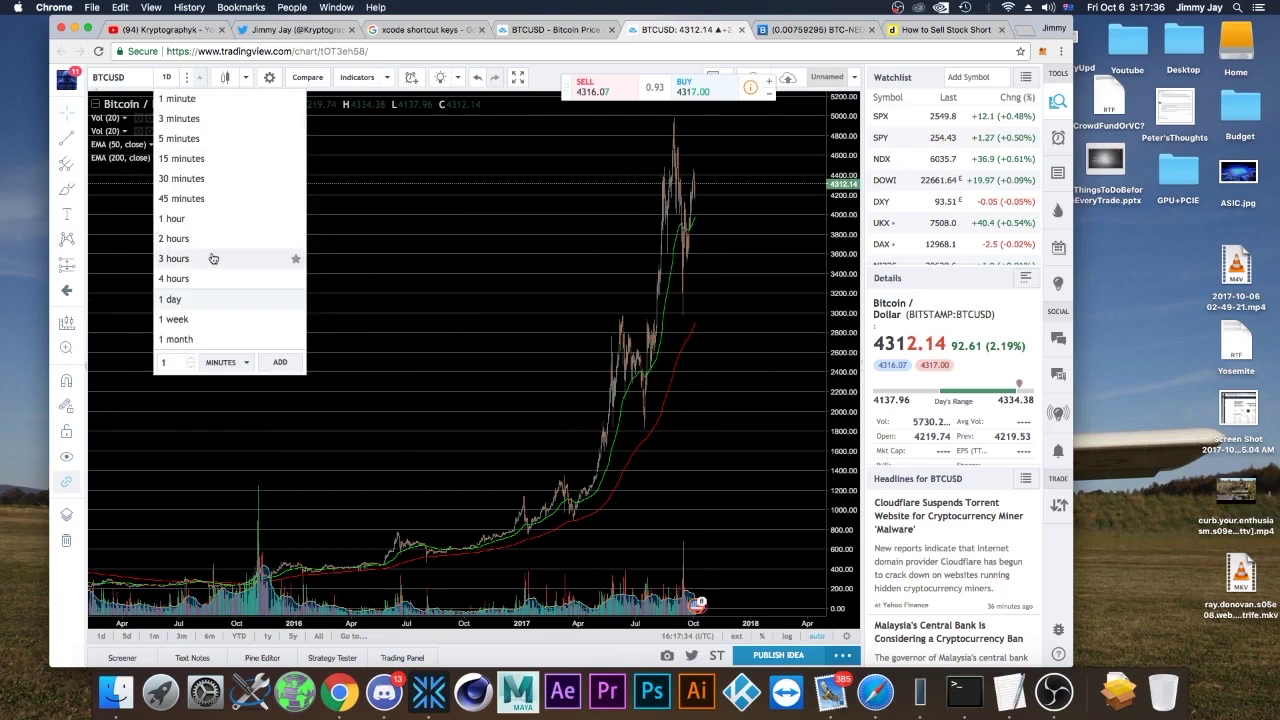
left_click(172, 219)
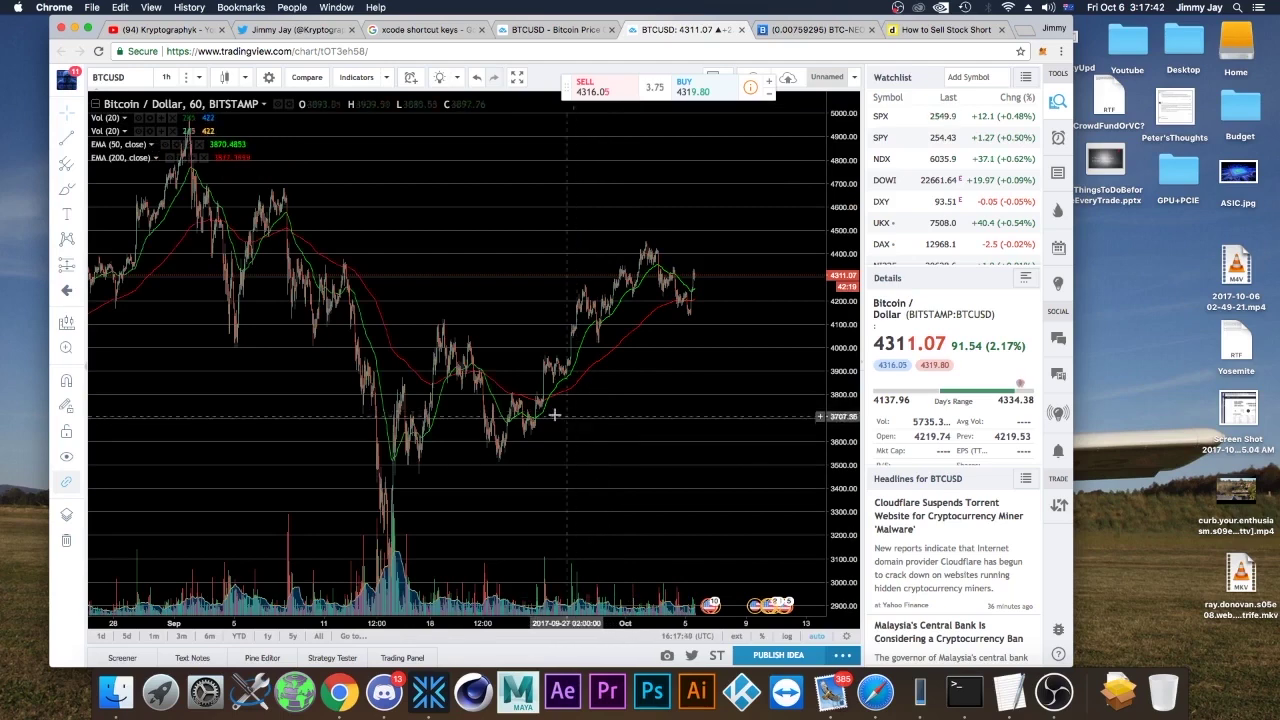
- Examine the crossovers of the 50 and 200 EMA lines across the hourly price history
scroll(374, 391, "left", 5)
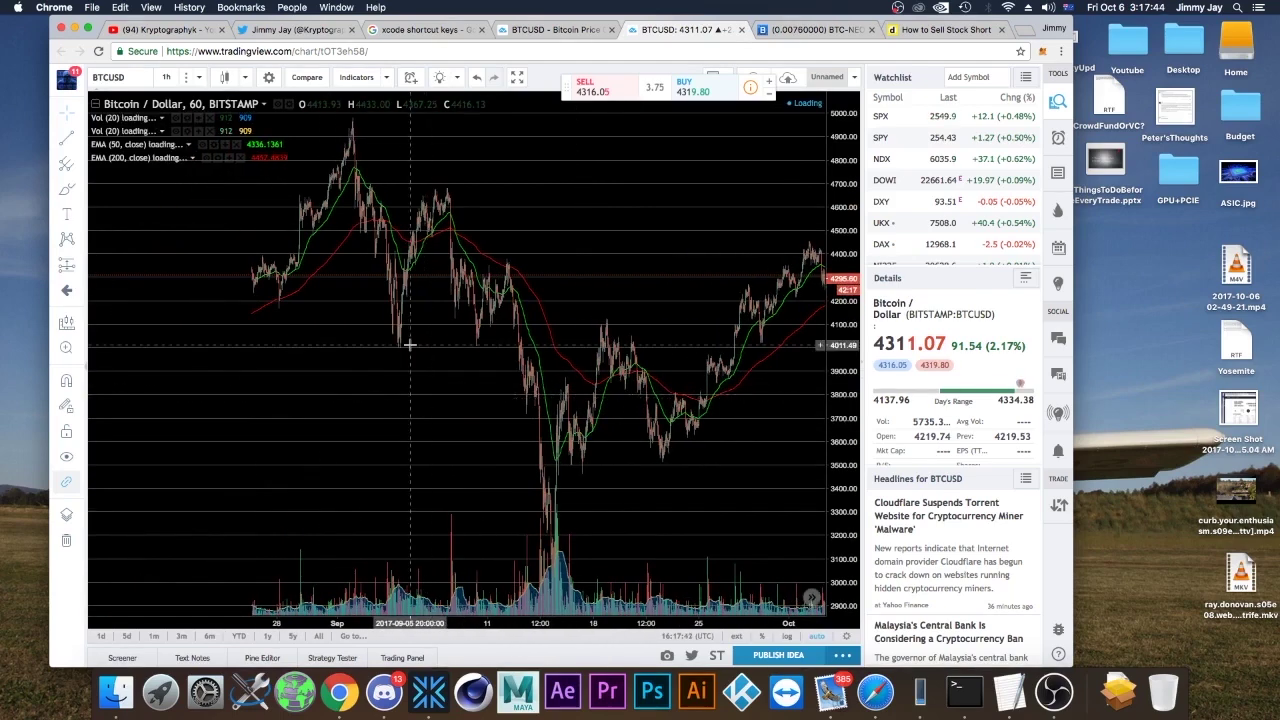
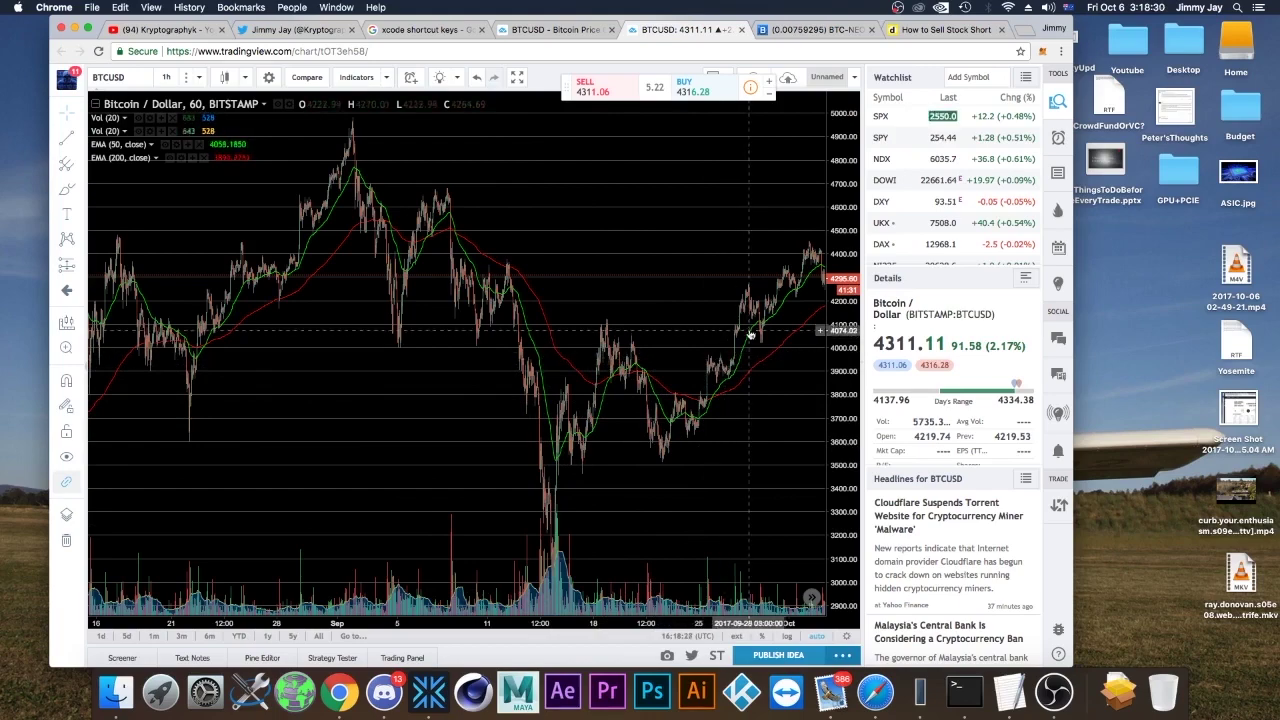
scroll(745, 335, "up", 3)
left_click_drag(748, 328, 520, 280)
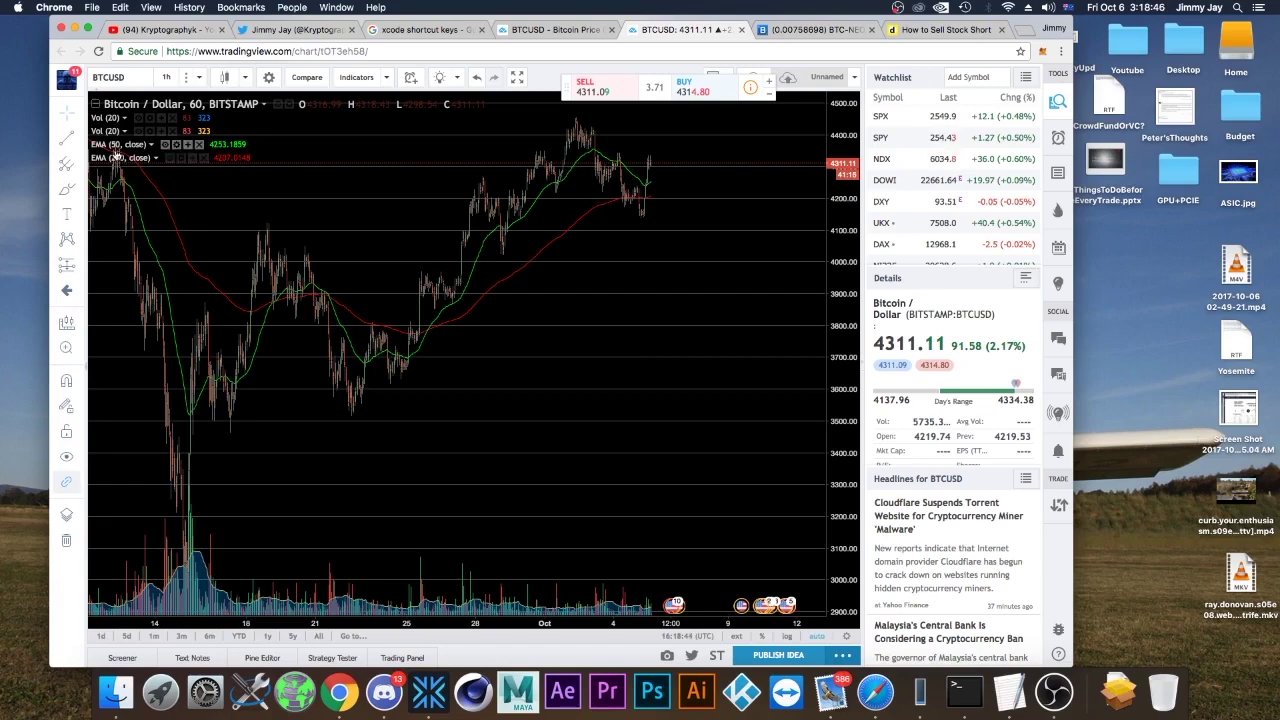
left_click_drag(265, 250, 437, 292)
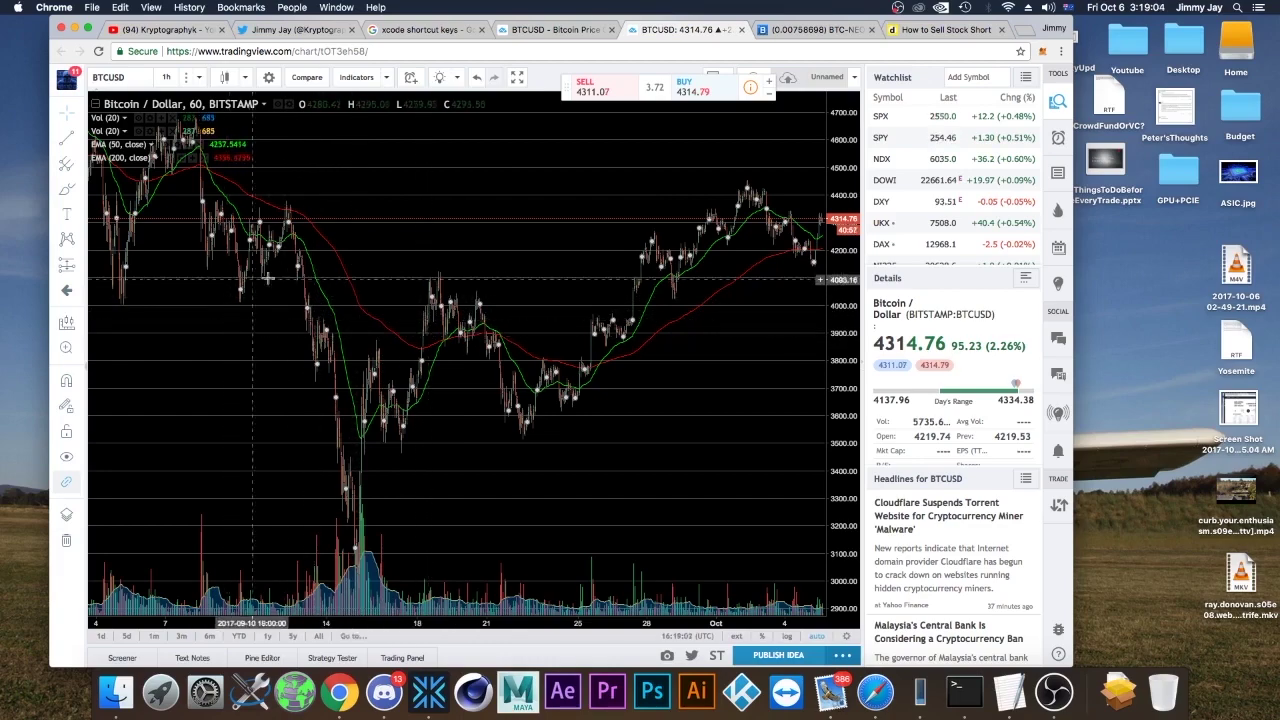
scroll(339, 348, "down", 5)
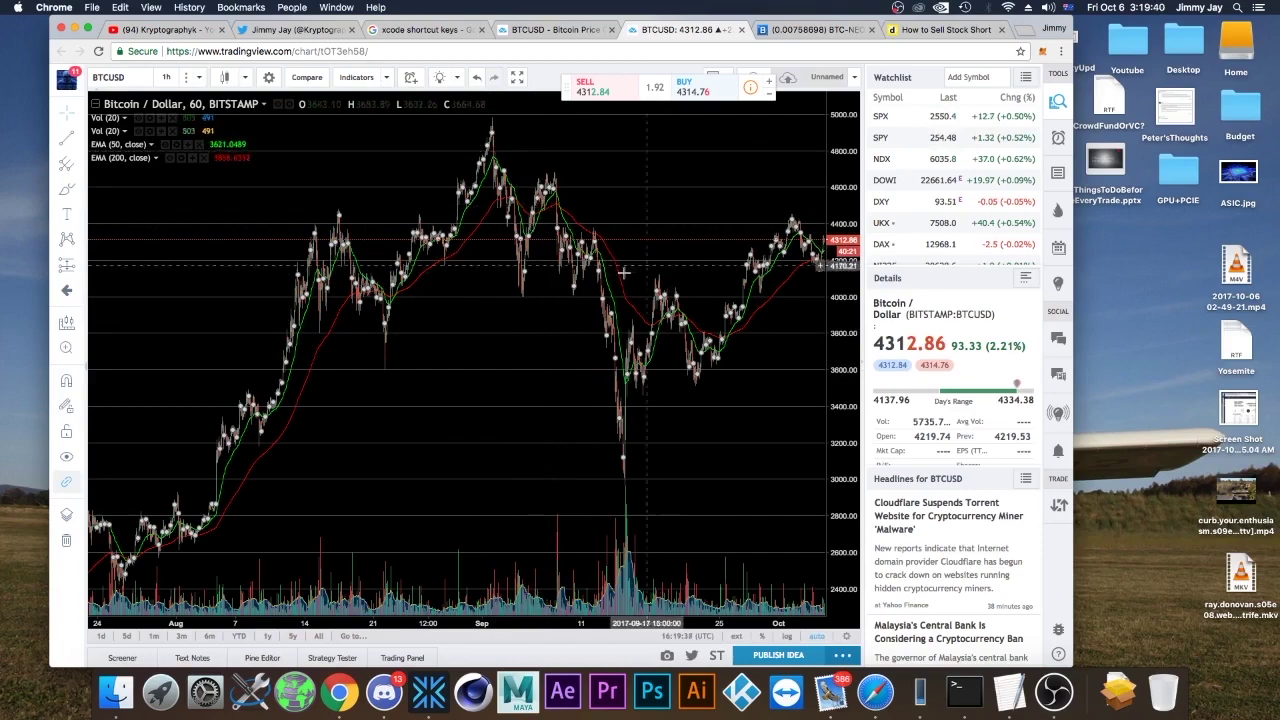
scroll(710, 275, "left", 2)
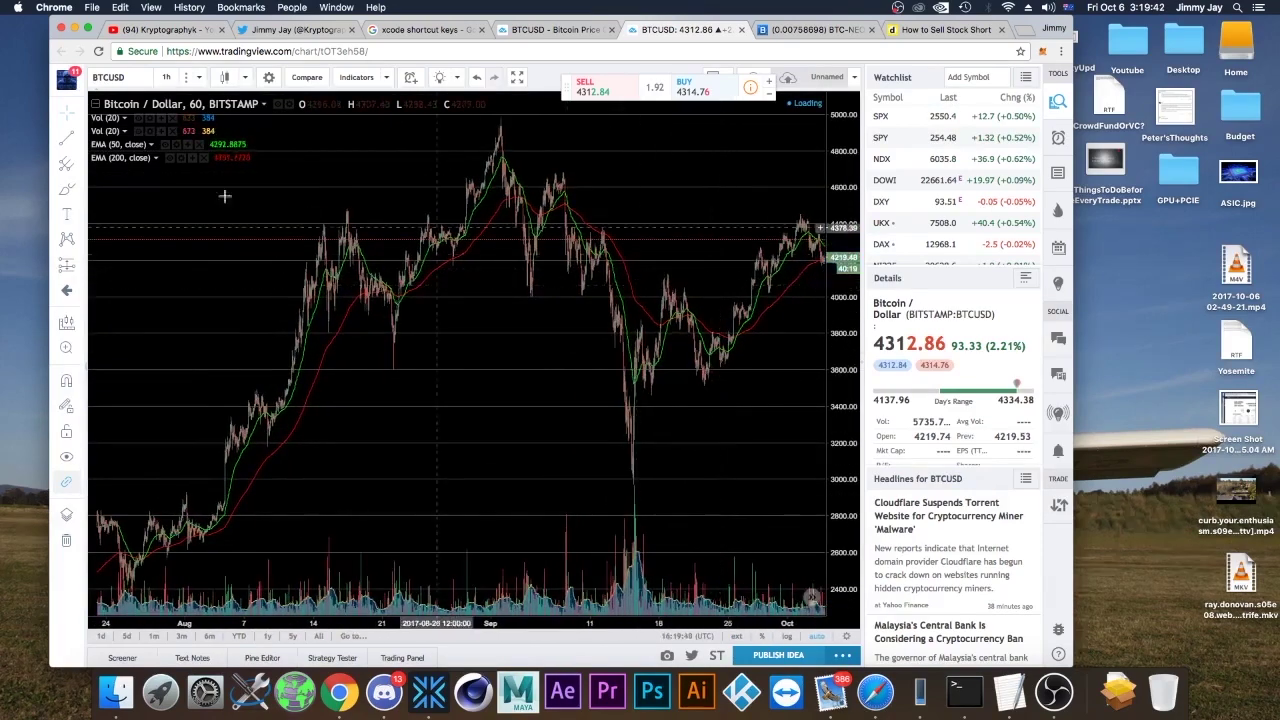
- Set the 50-period EMA's length to 13 and the 200-period EMA's length to 34
right_click(113, 144)
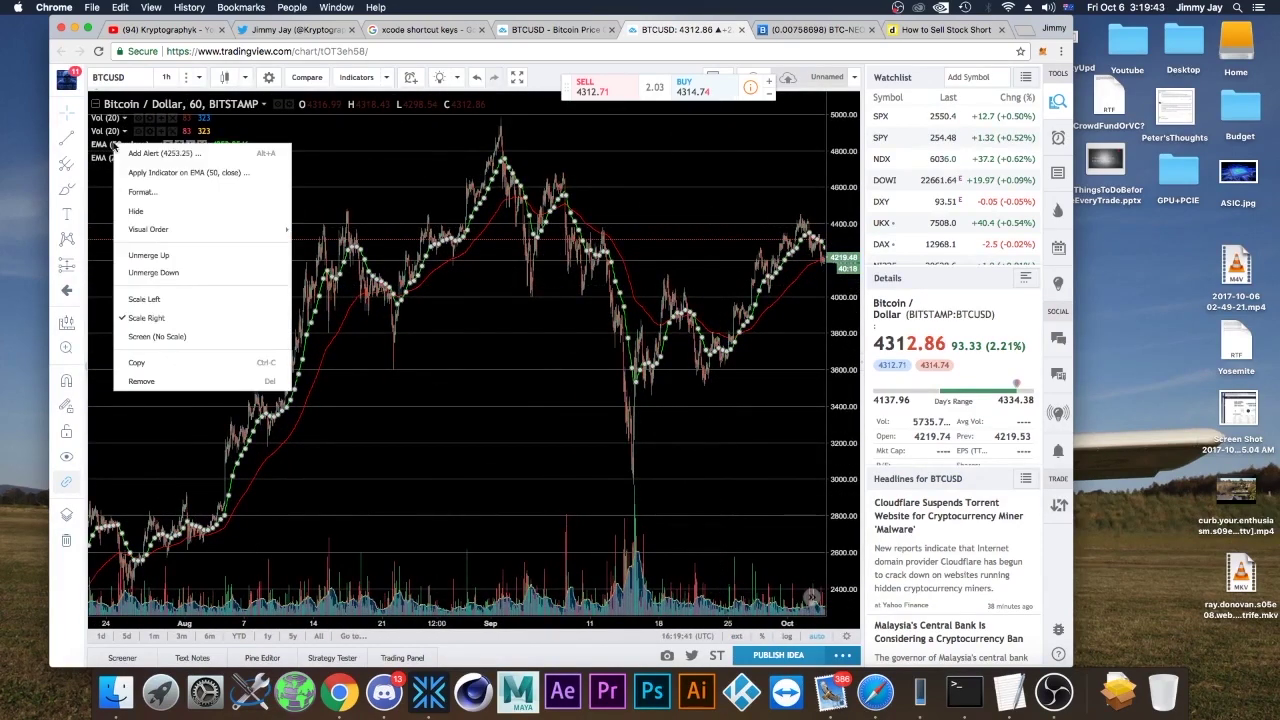
left_click(177, 146)
left_click(131, 191)
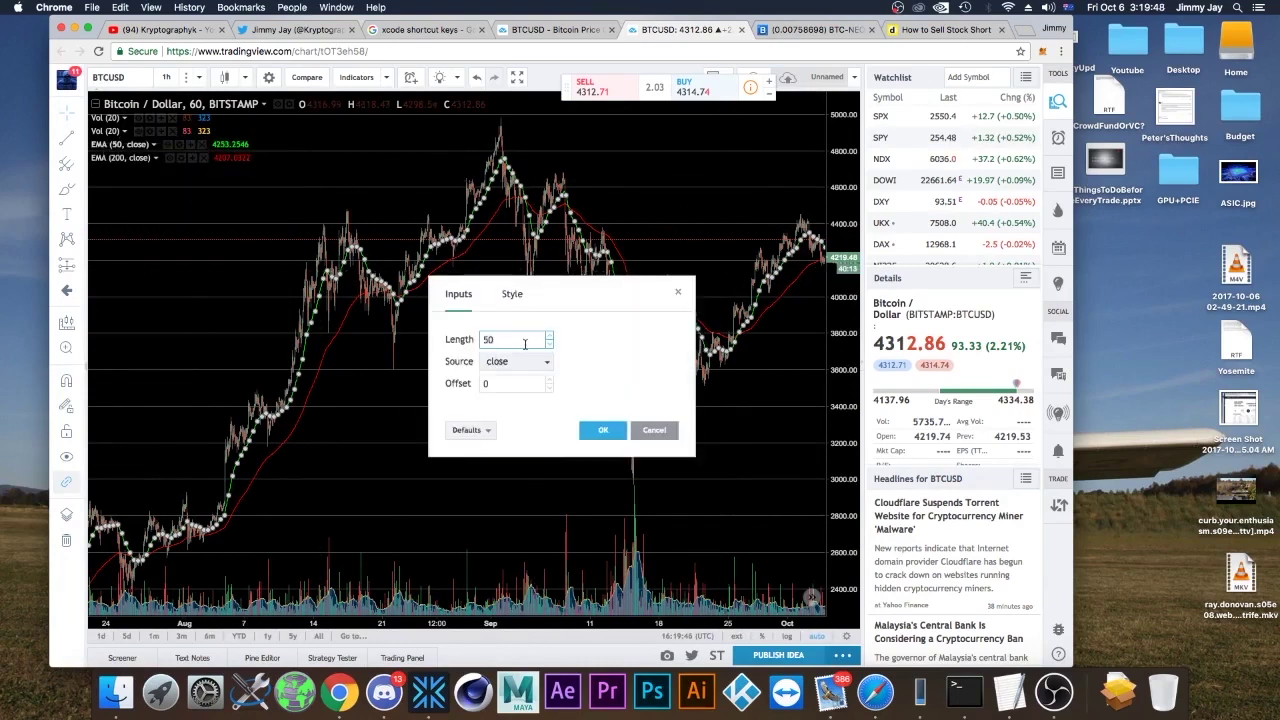
left_click(617, 434)
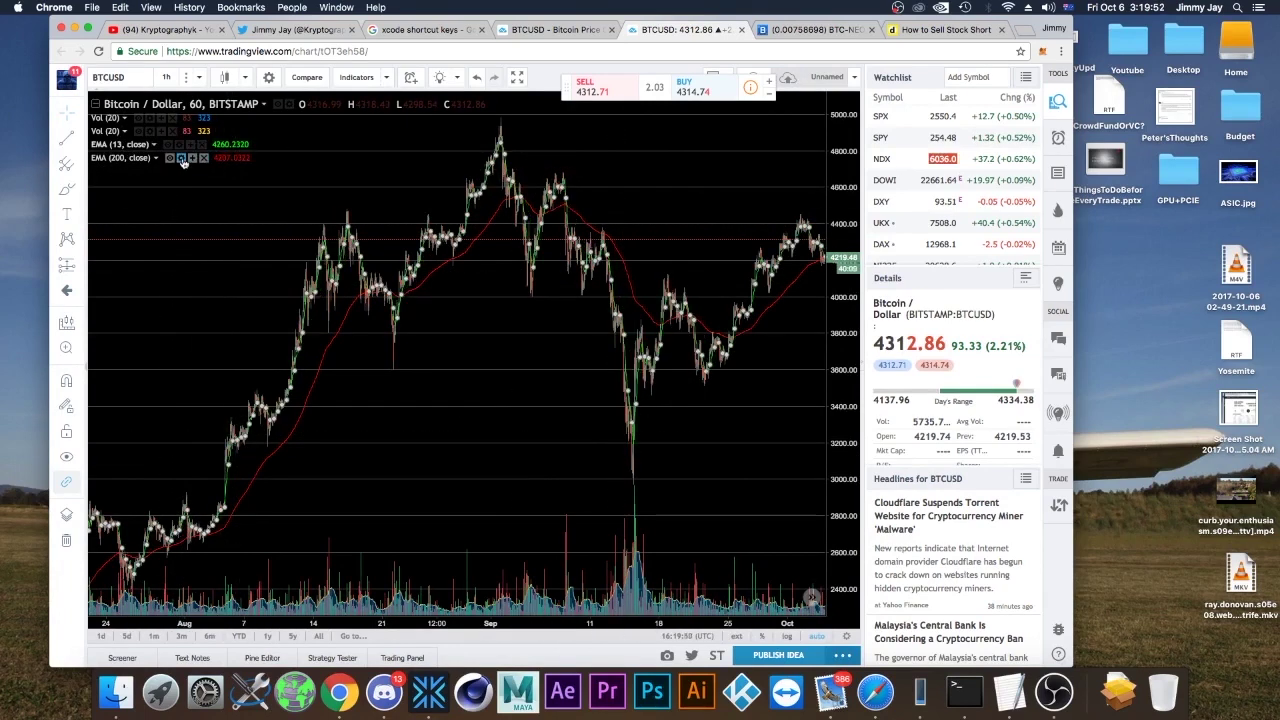
left_click(181, 159)
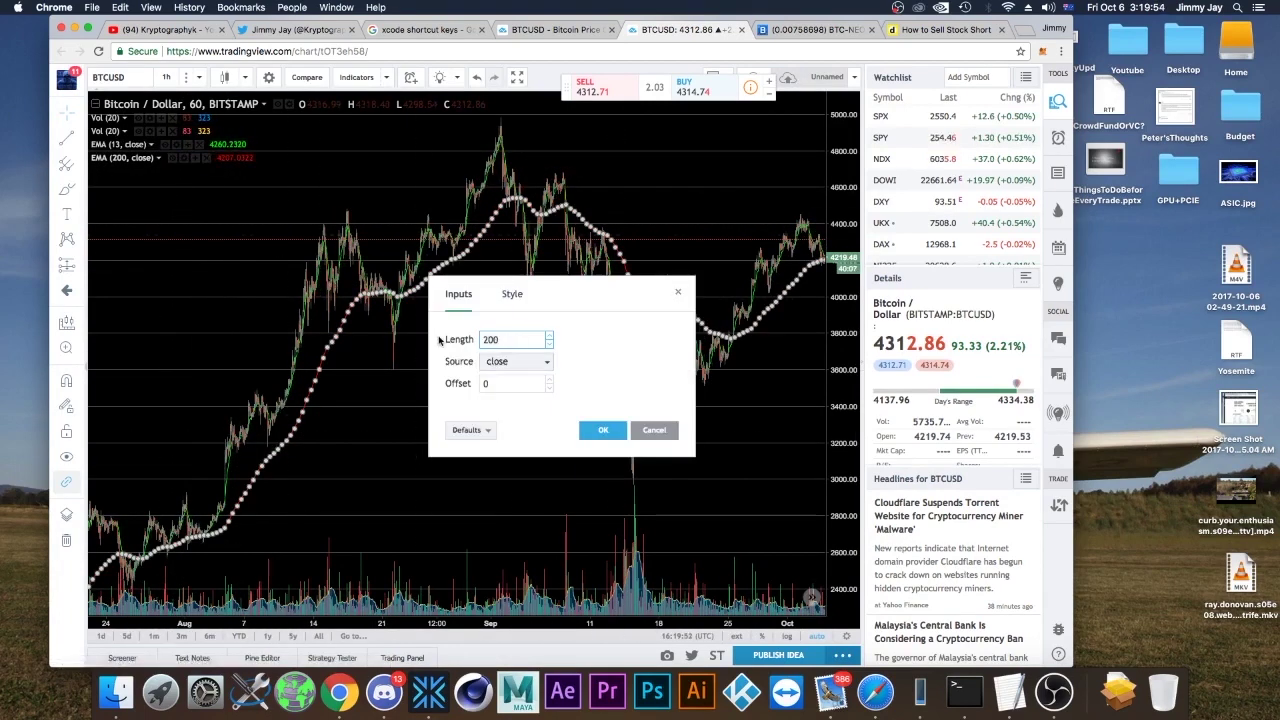
left_click(602, 431)
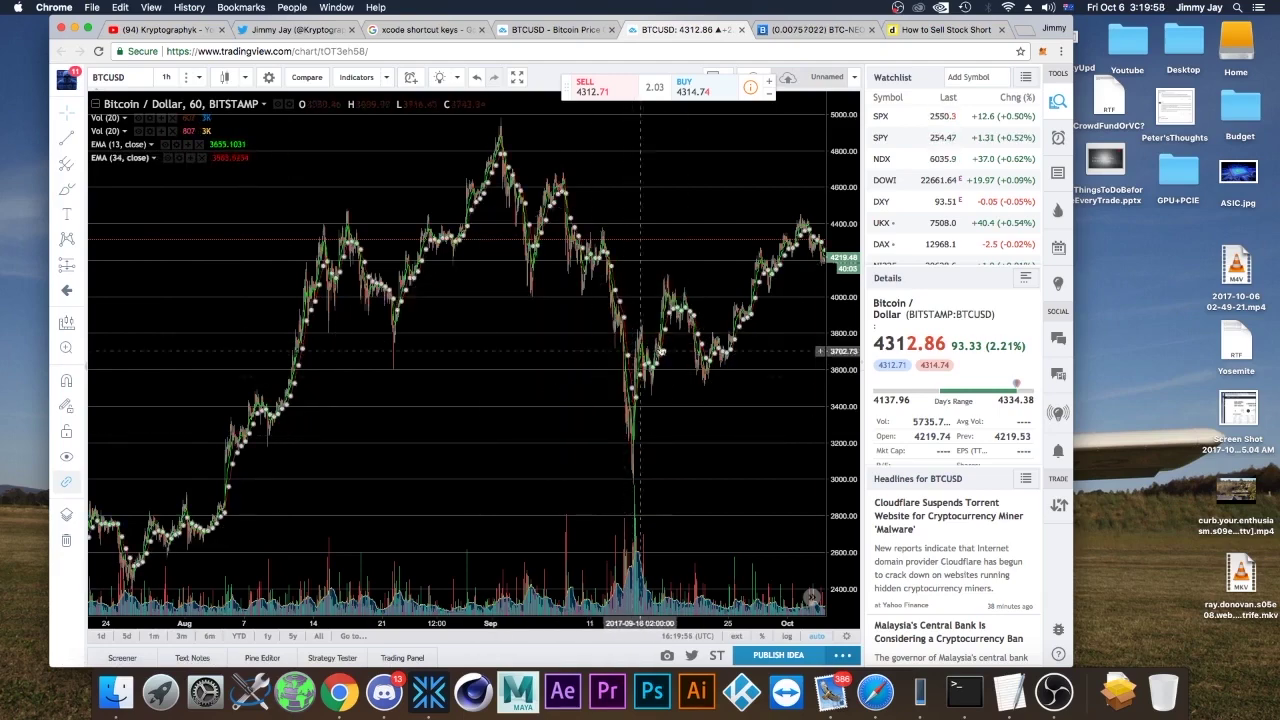
- Switch the chart interval to 30 minutes
scroll(645, 325, "up", 5)
scroll(657, 303, "right", 3)
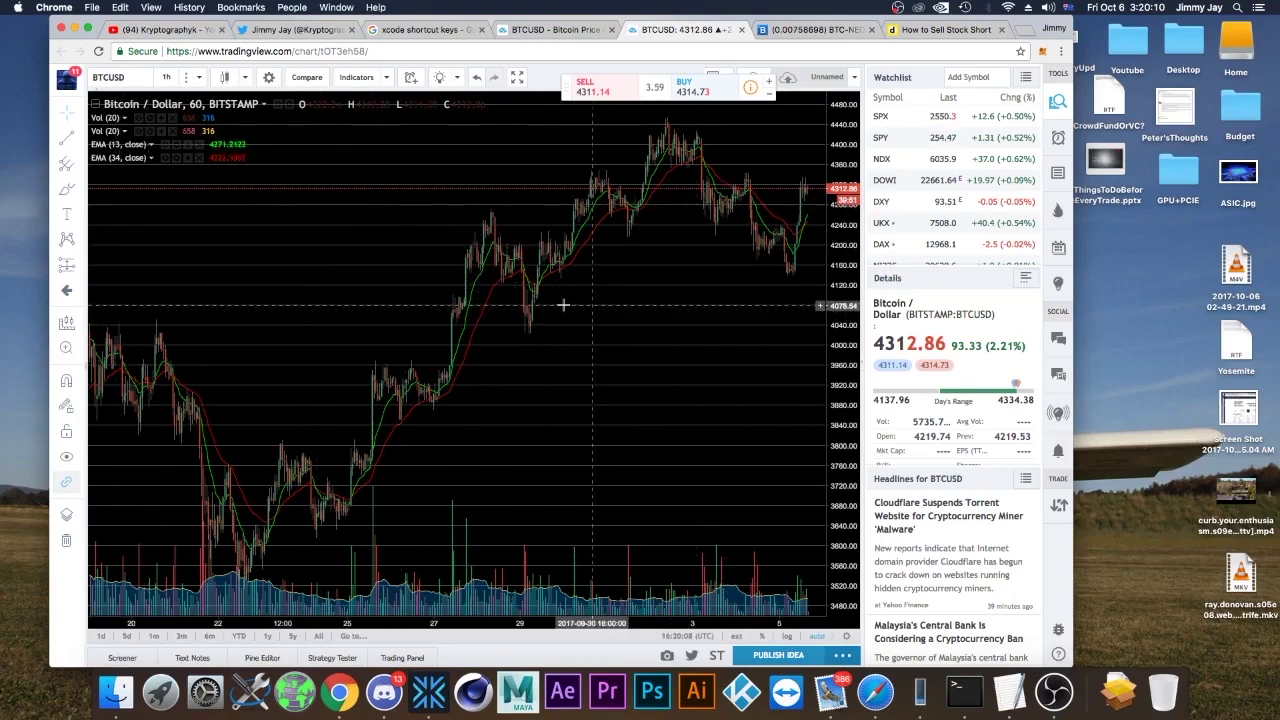
left_click(166, 77)
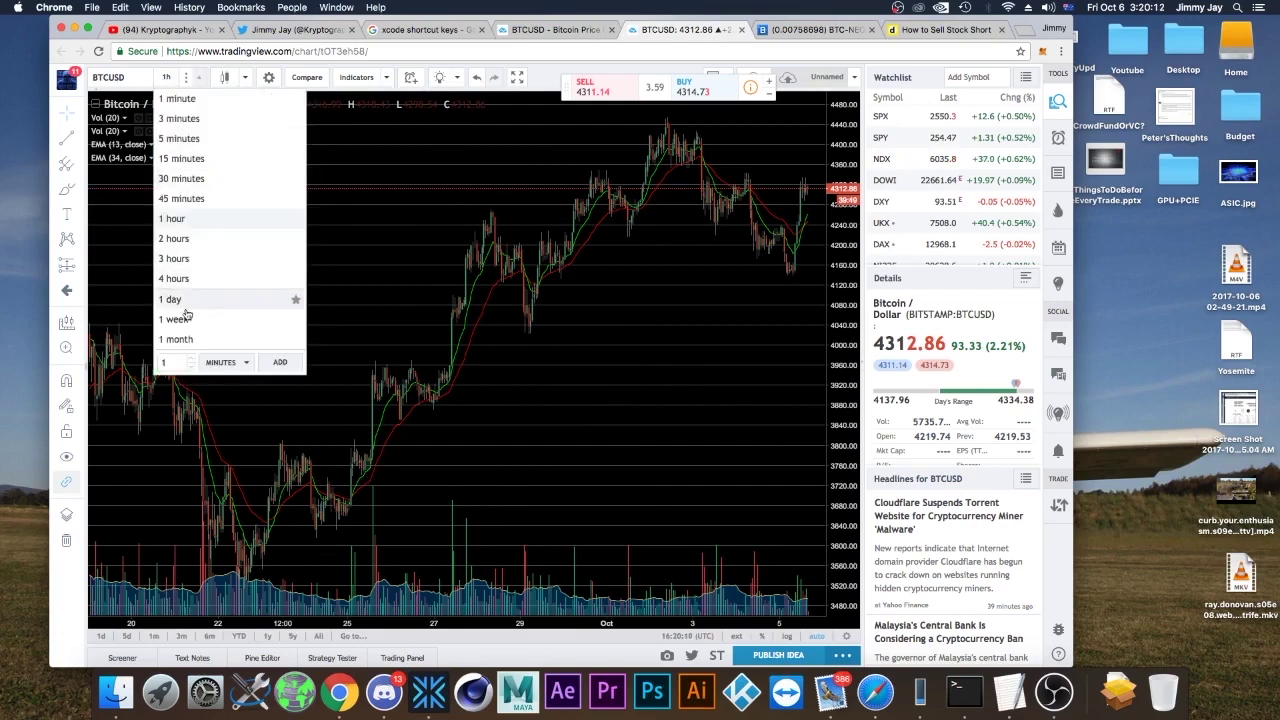
left_click(175, 182)
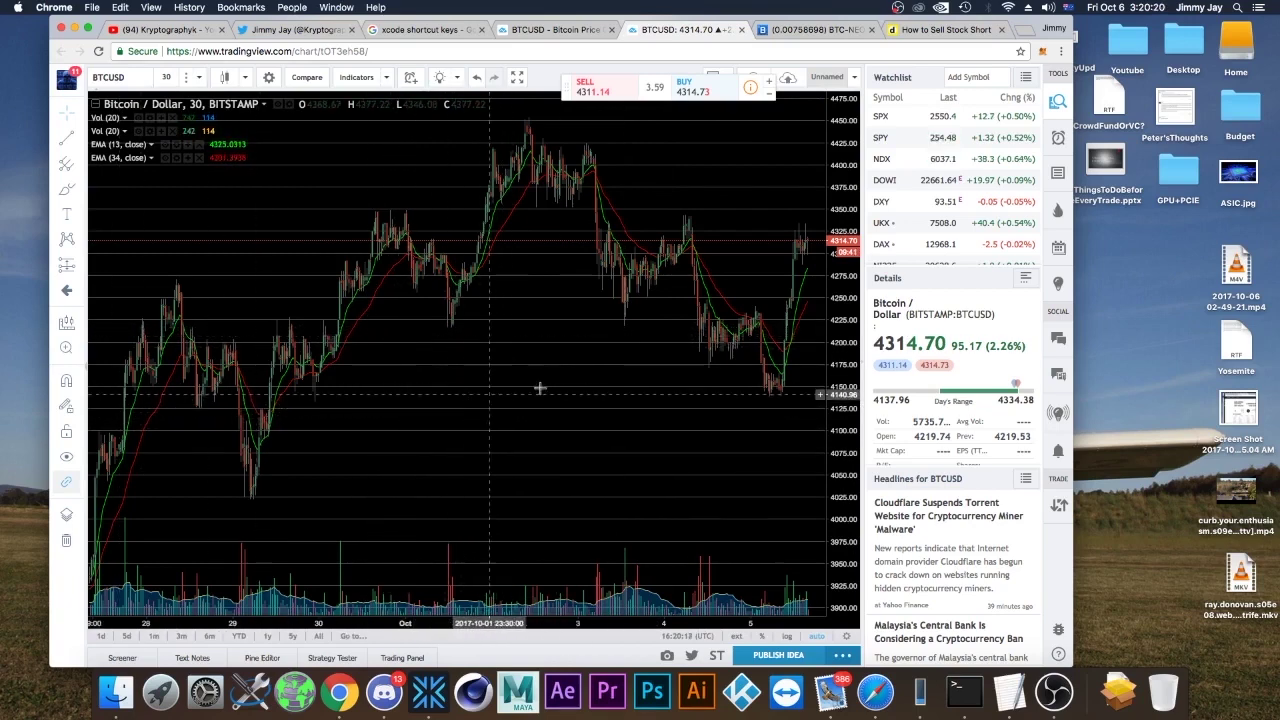
- Add the built-in MACD indicator to the chart and dismiss the advertisement and the upgrade offer
left_click(356, 77)
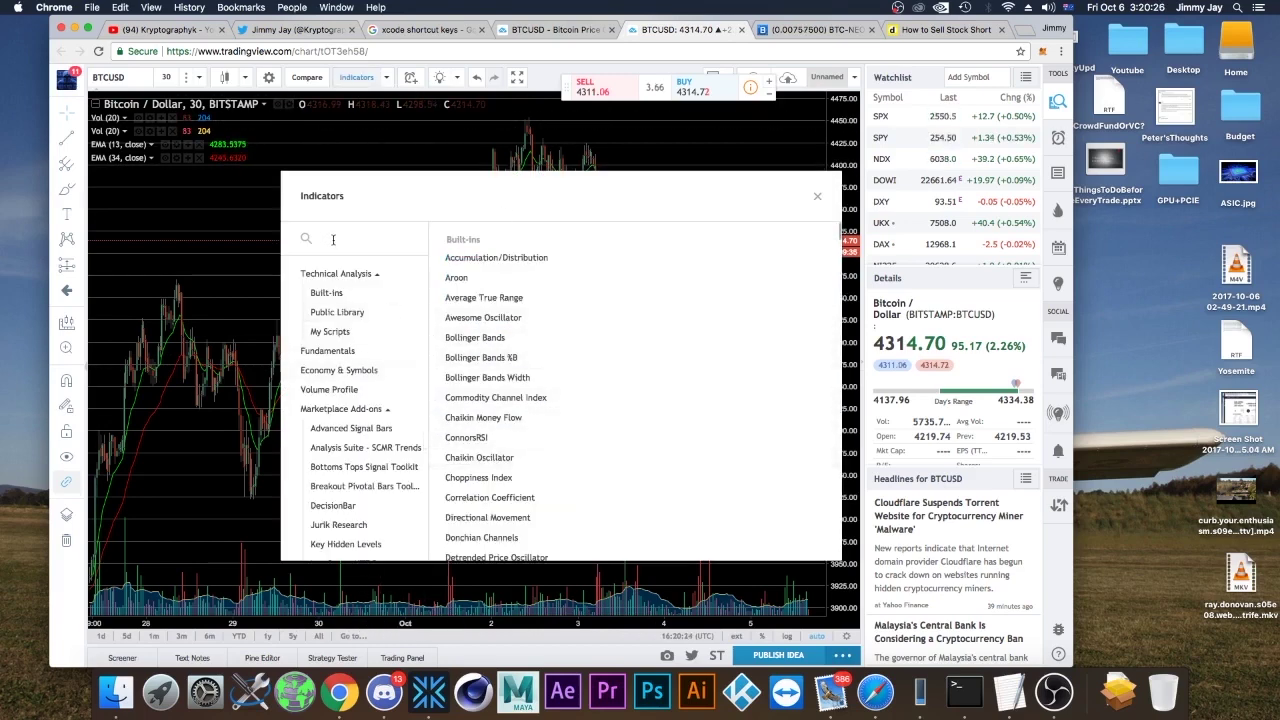
type("macd")
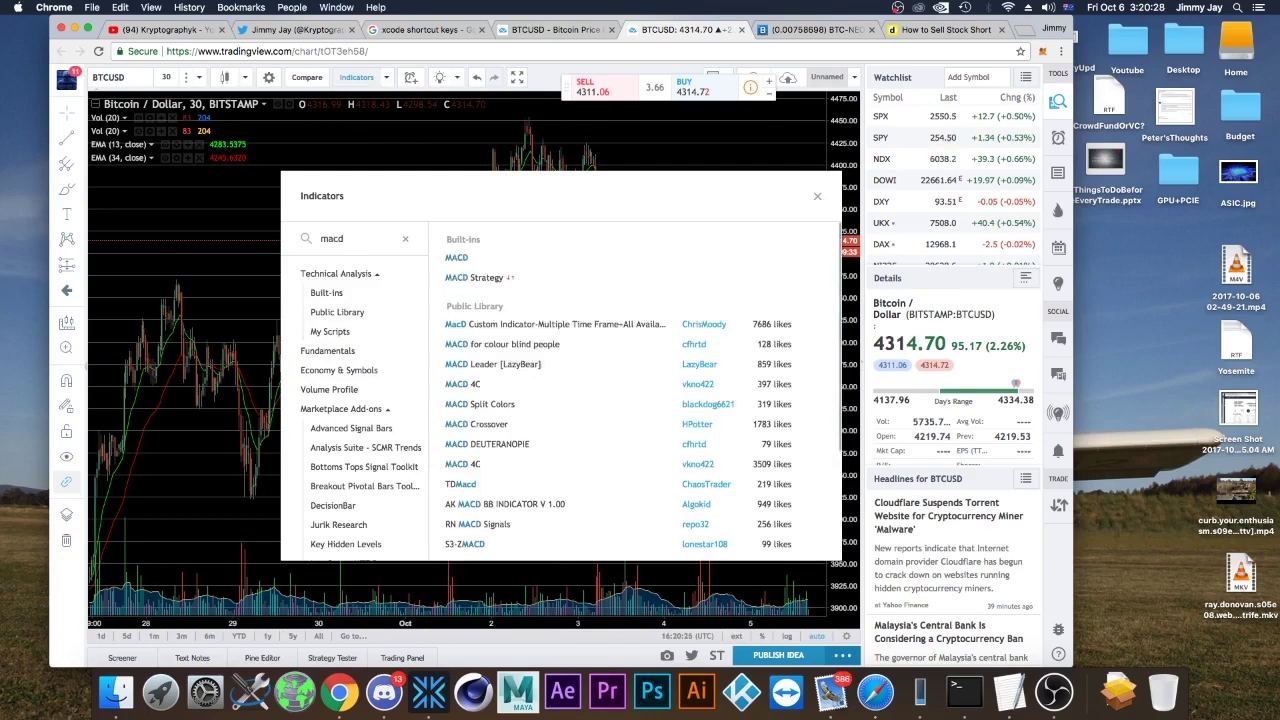
left_click(457, 258)
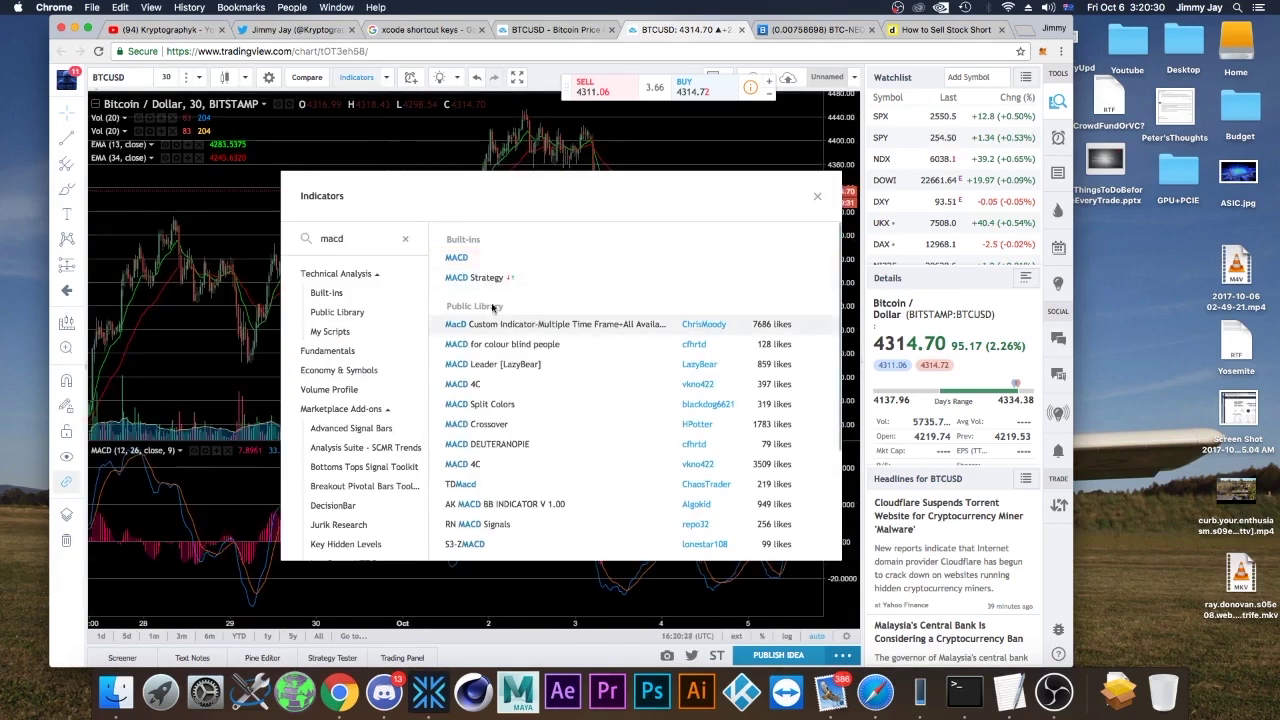
left_click(817, 198)
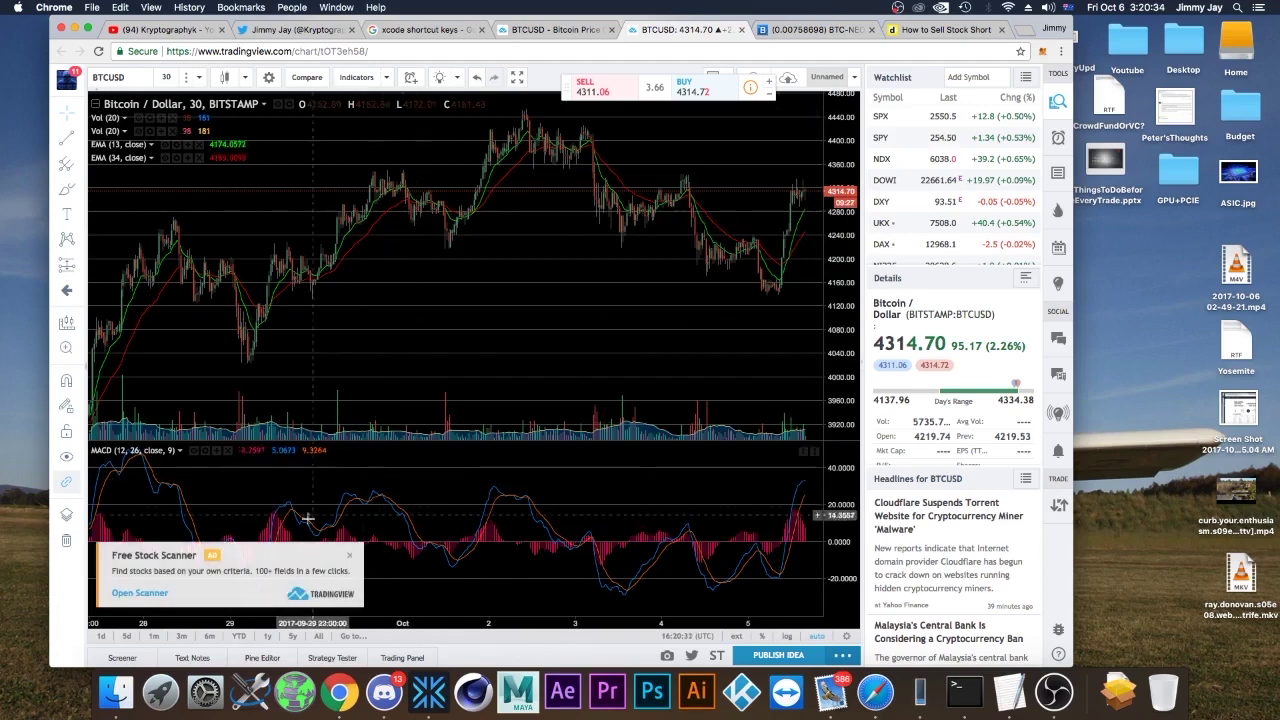
left_click(350, 556)
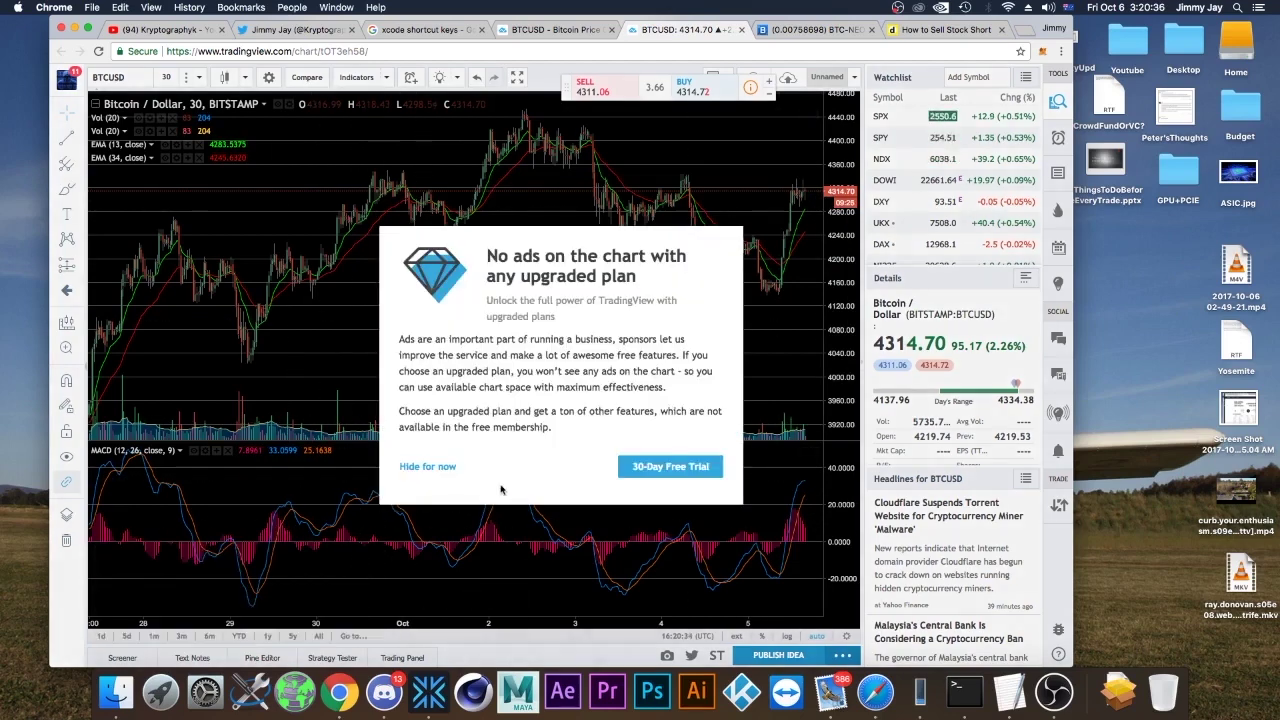
left_click(428, 467)
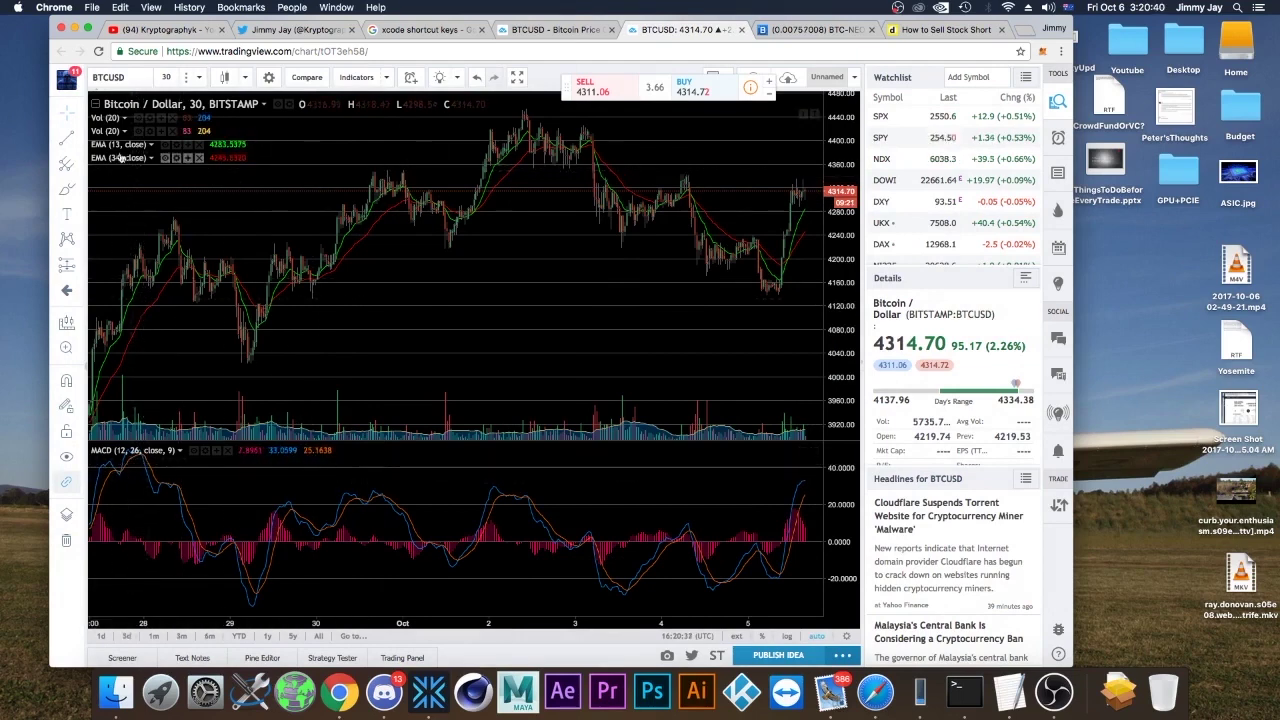
- Set the MACD's fast length to 13 and slow length to 34
left_click(204, 452)
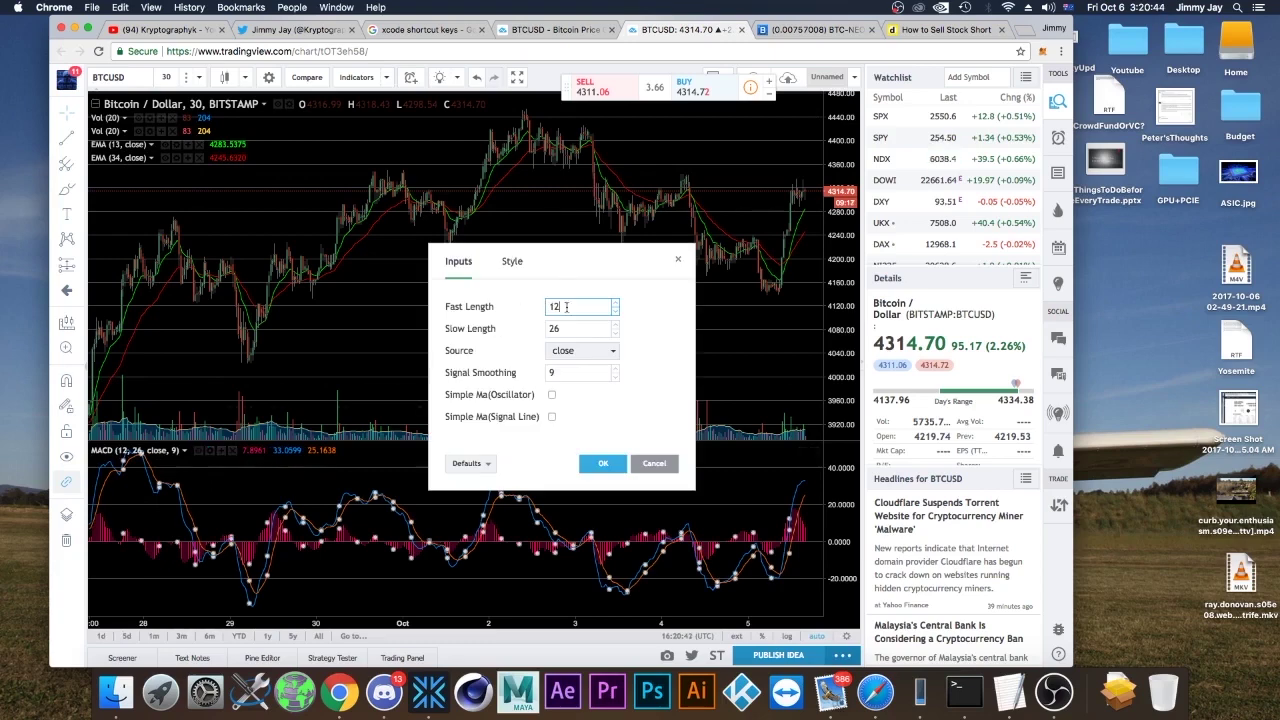
key("Up")
key("Tab")
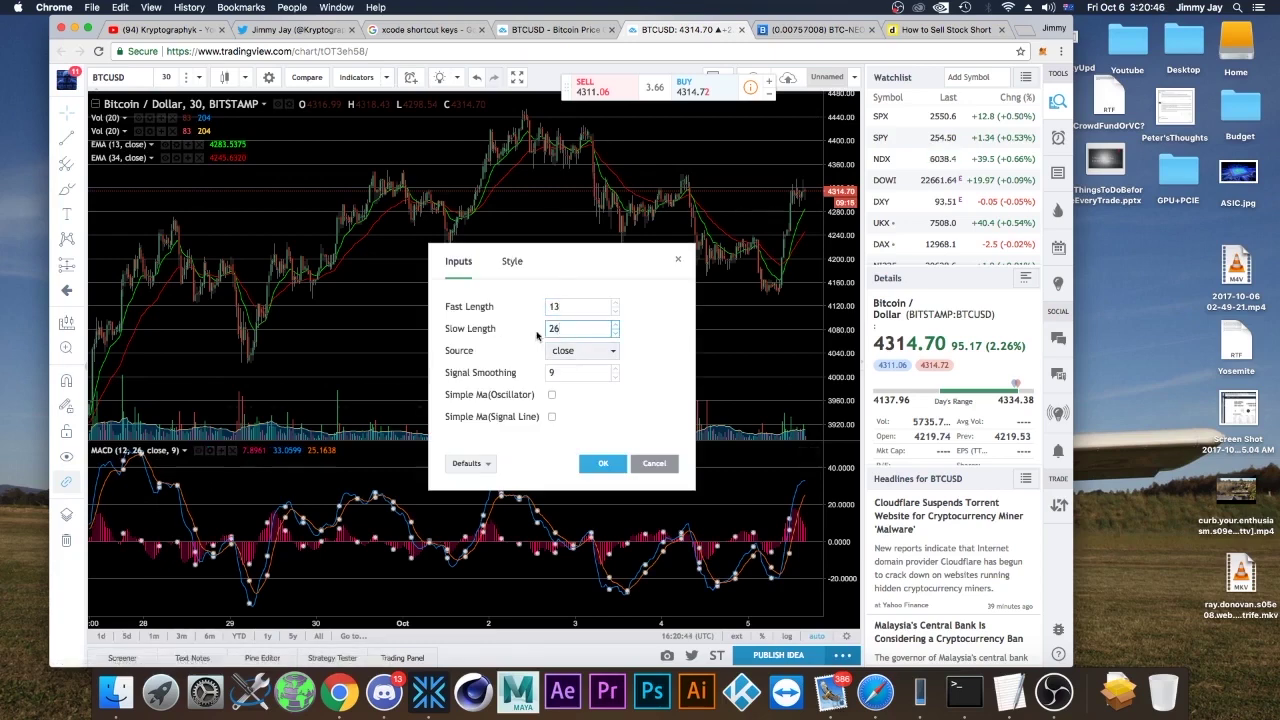
type("34")
left_click(612, 466)
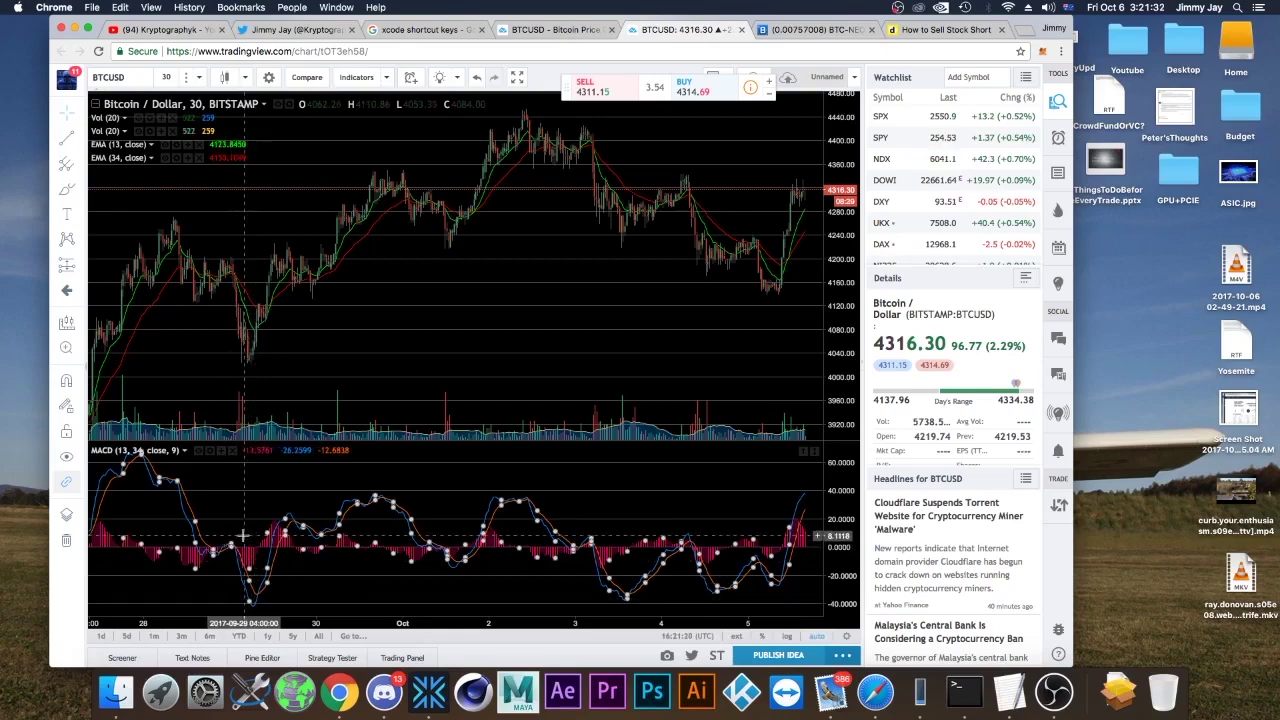
- Examine the MACD line crossovers on the 30-minute chart against the price swings and the two EMAs
scroll(279, 533, "up", 3)
scroll(279, 533, "up", 2)
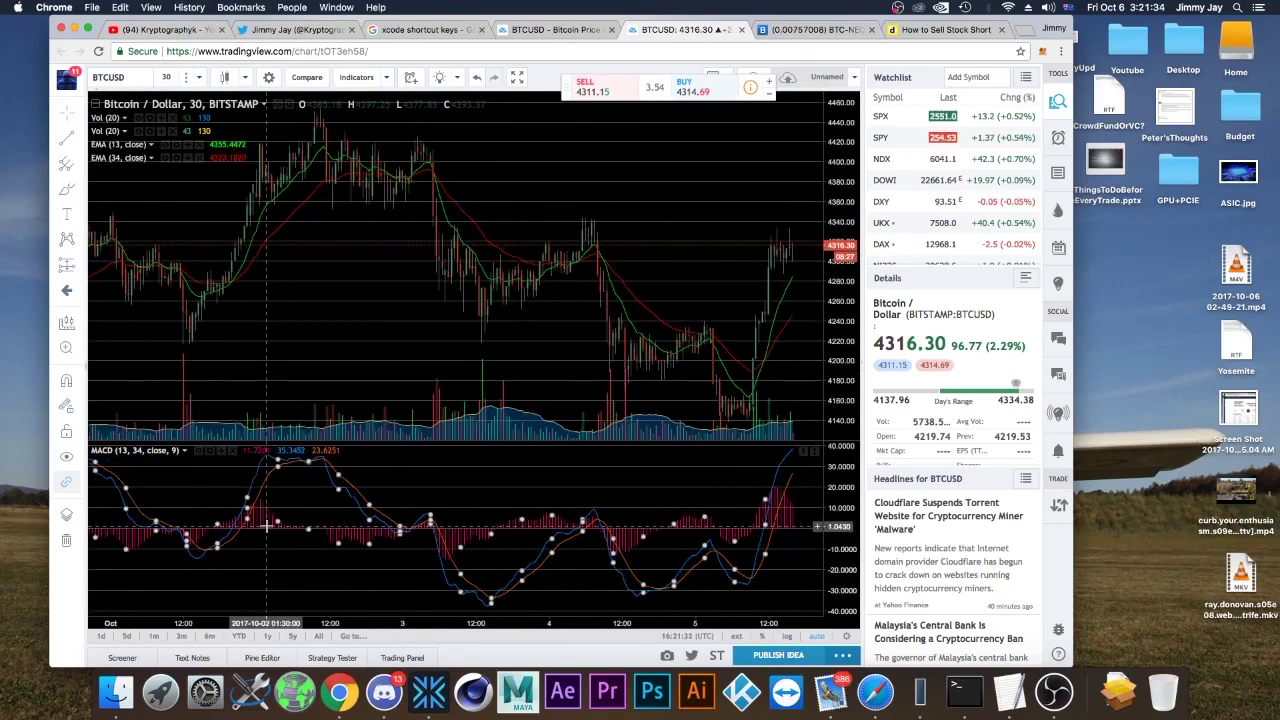
left_click_drag(384, 510, 607, 505)
scroll(371, 495, "left", 3)
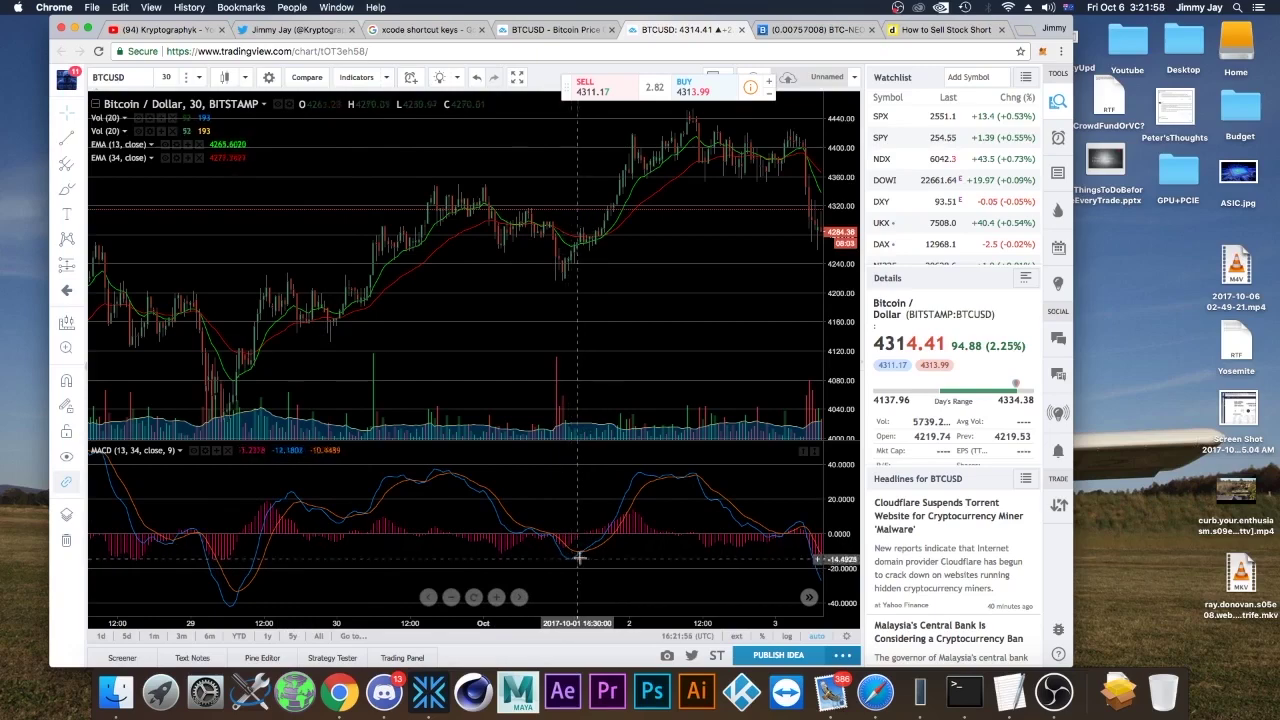
left_click_drag(608, 534, 436, 477)
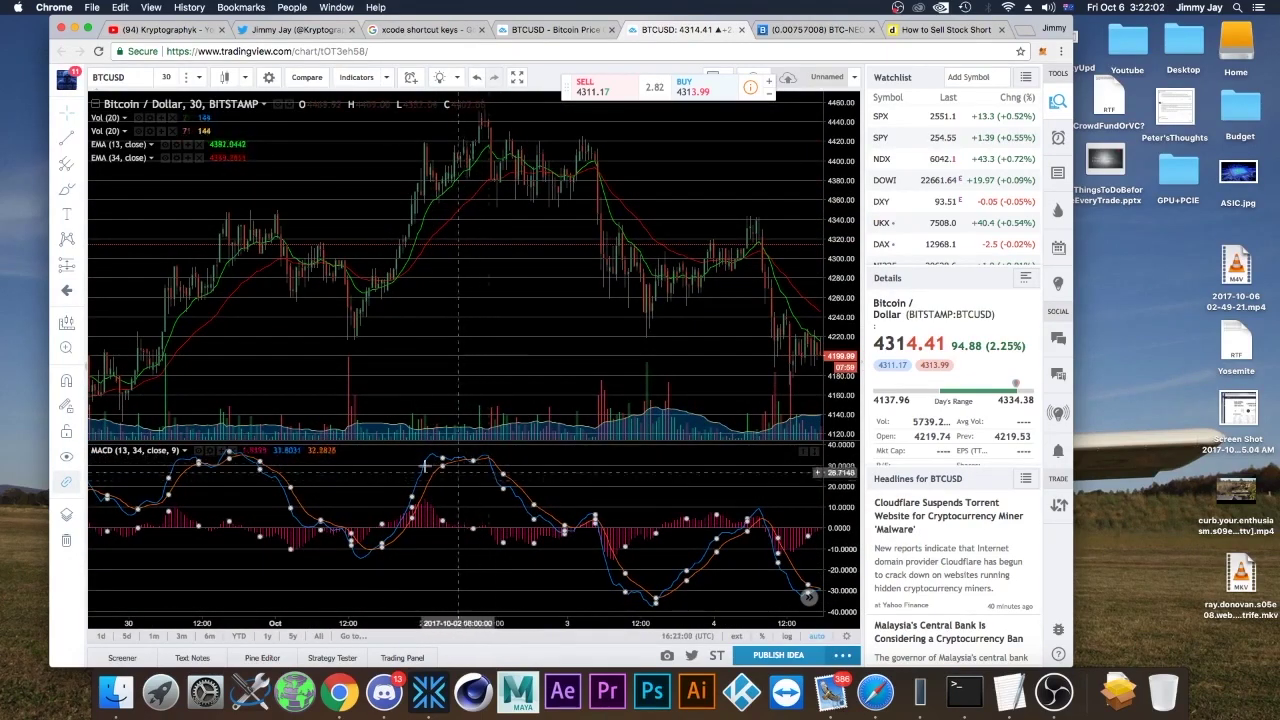
scroll(416, 498, "down", 3)
scroll(416, 498, "down", 3)
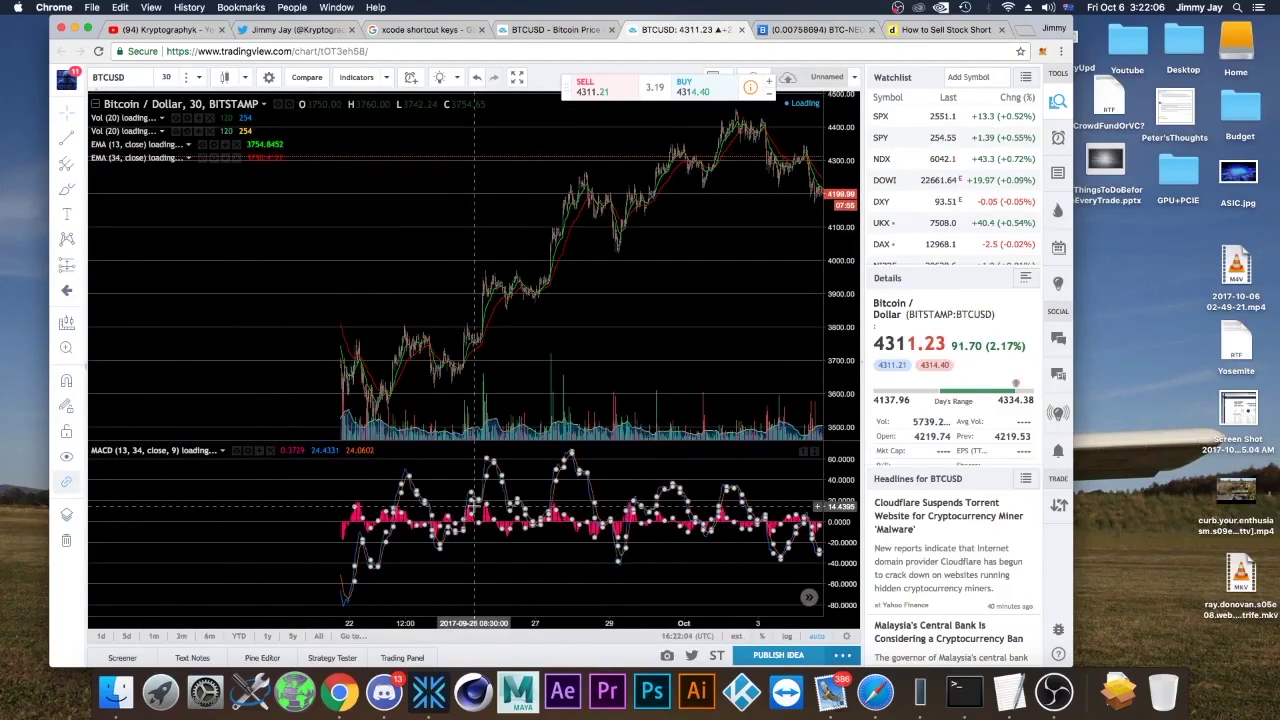
scroll(485, 508, "down", 2)
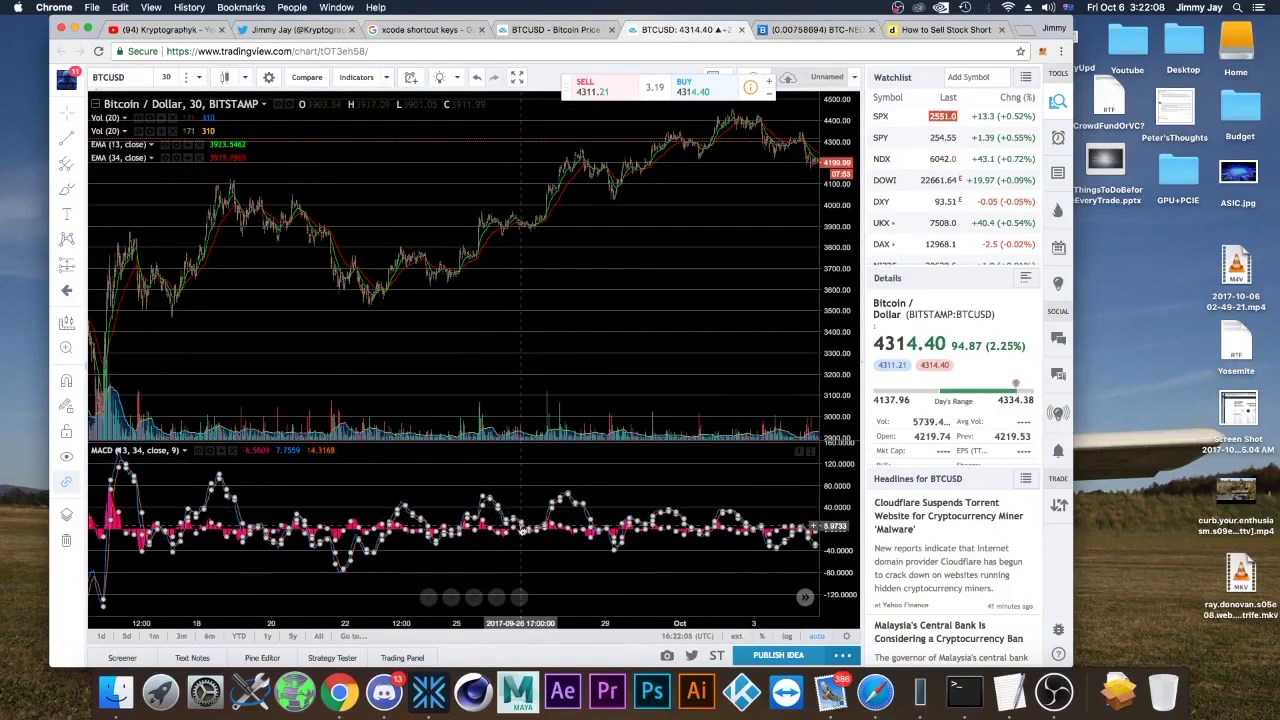
scroll(490, 510, "up", 5)
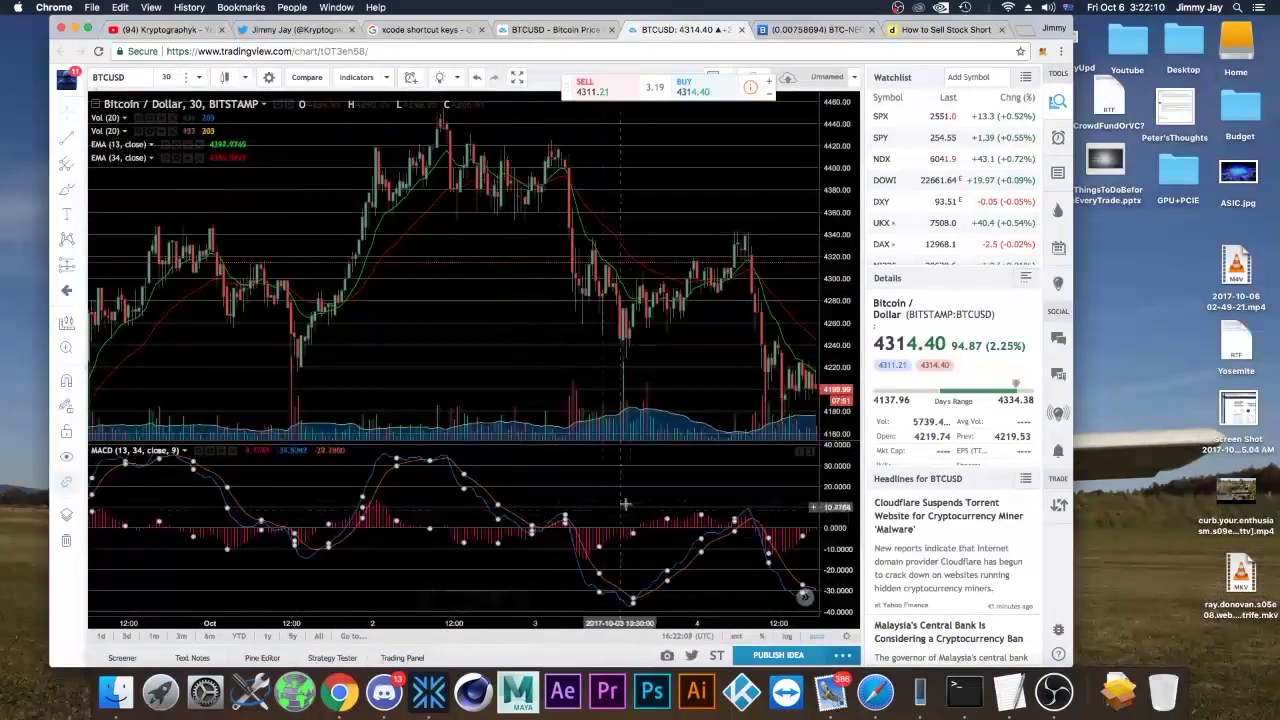
scroll(511, 470, "up", 3)
left_click_drag(513, 416, 495, 424)
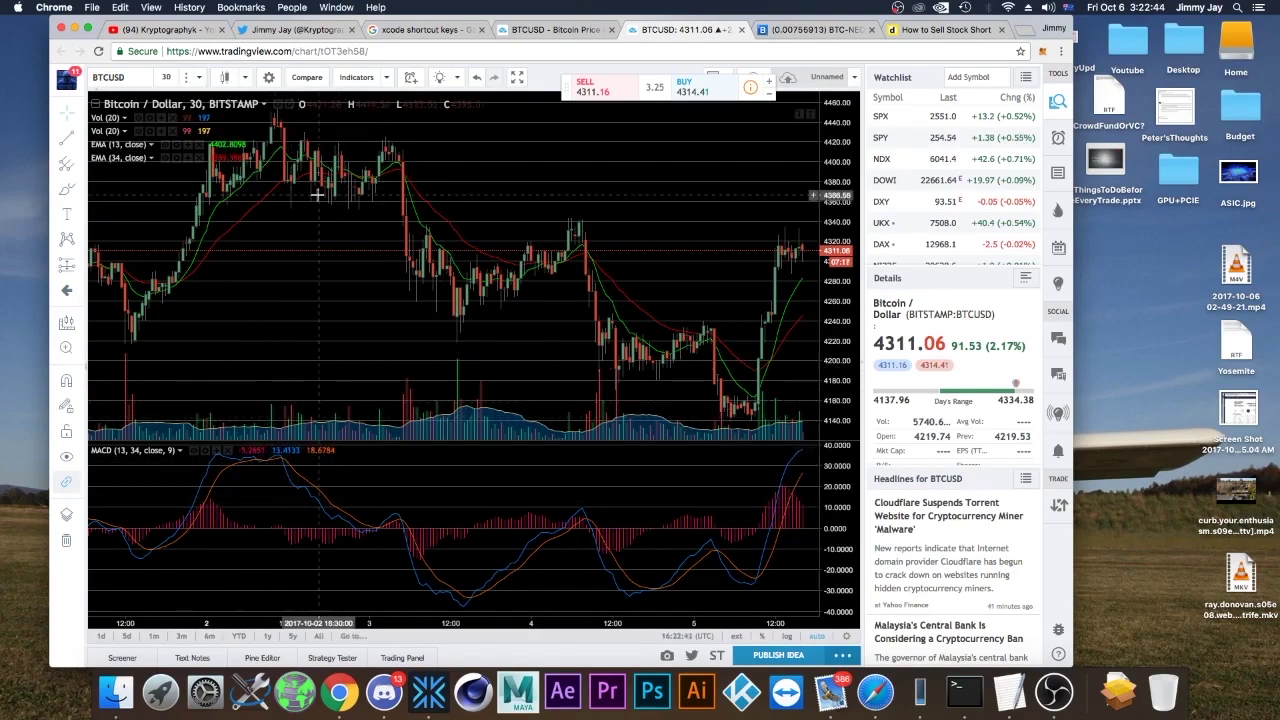
- Try to add the built-in Relative Strength Index indicator to the chart, declining the upgrade offer
left_click(356, 78)
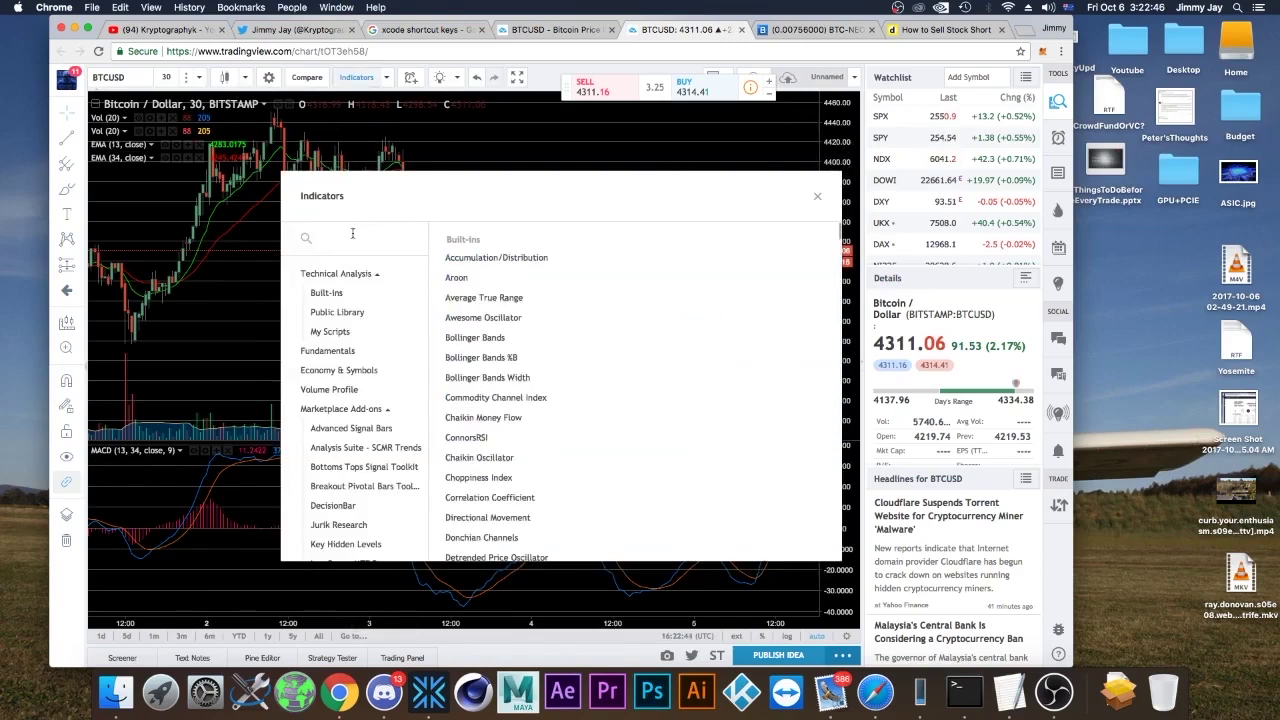
type("rsi")
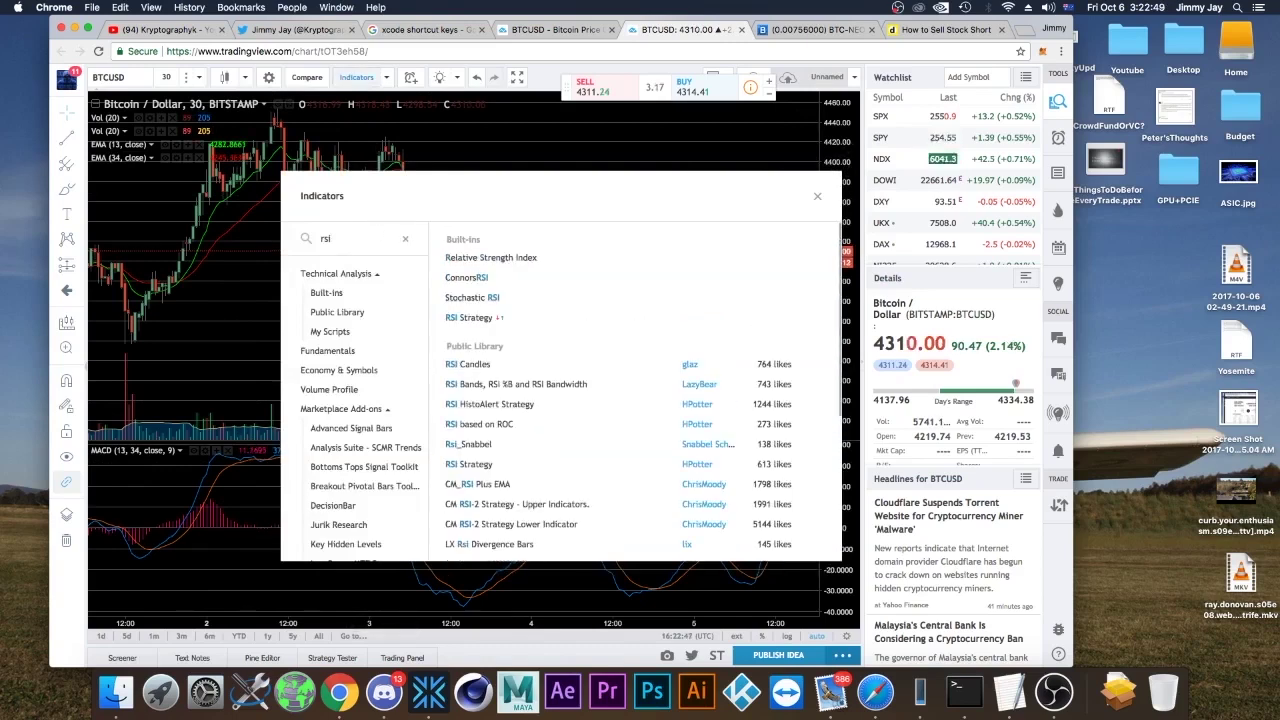
left_click(513, 258)
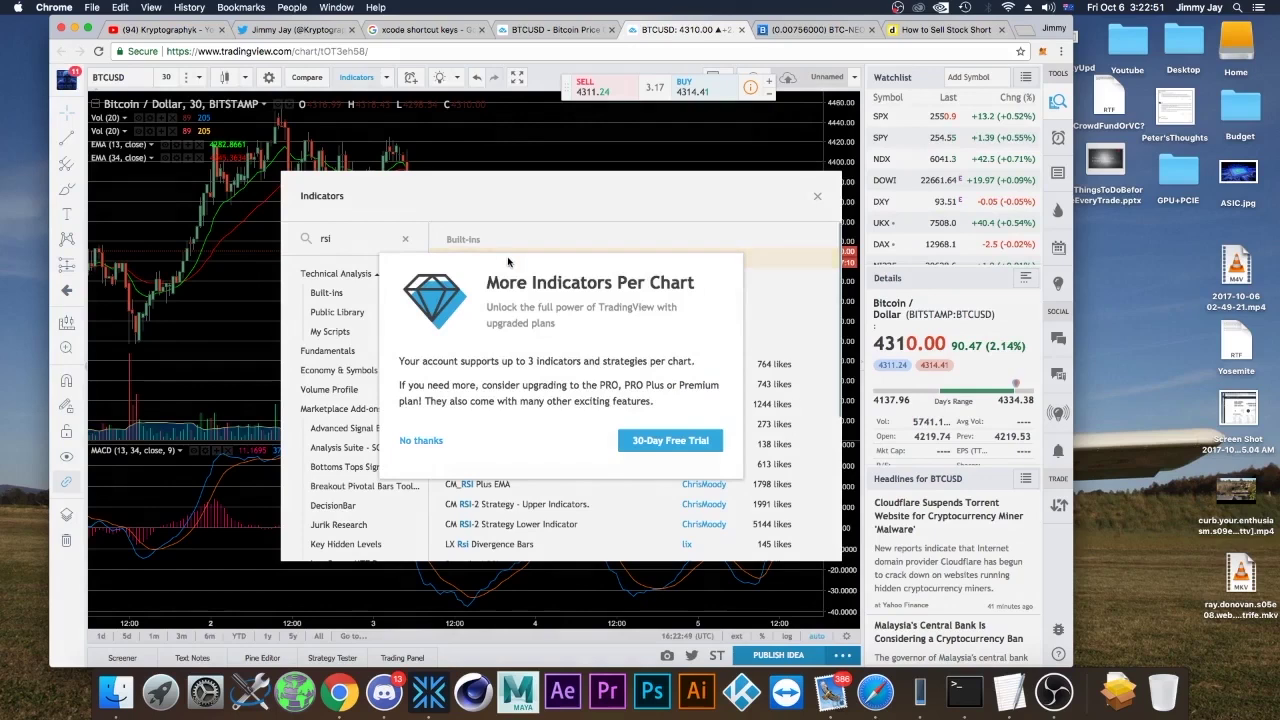
left_click(420, 441)
left_click(479, 260)
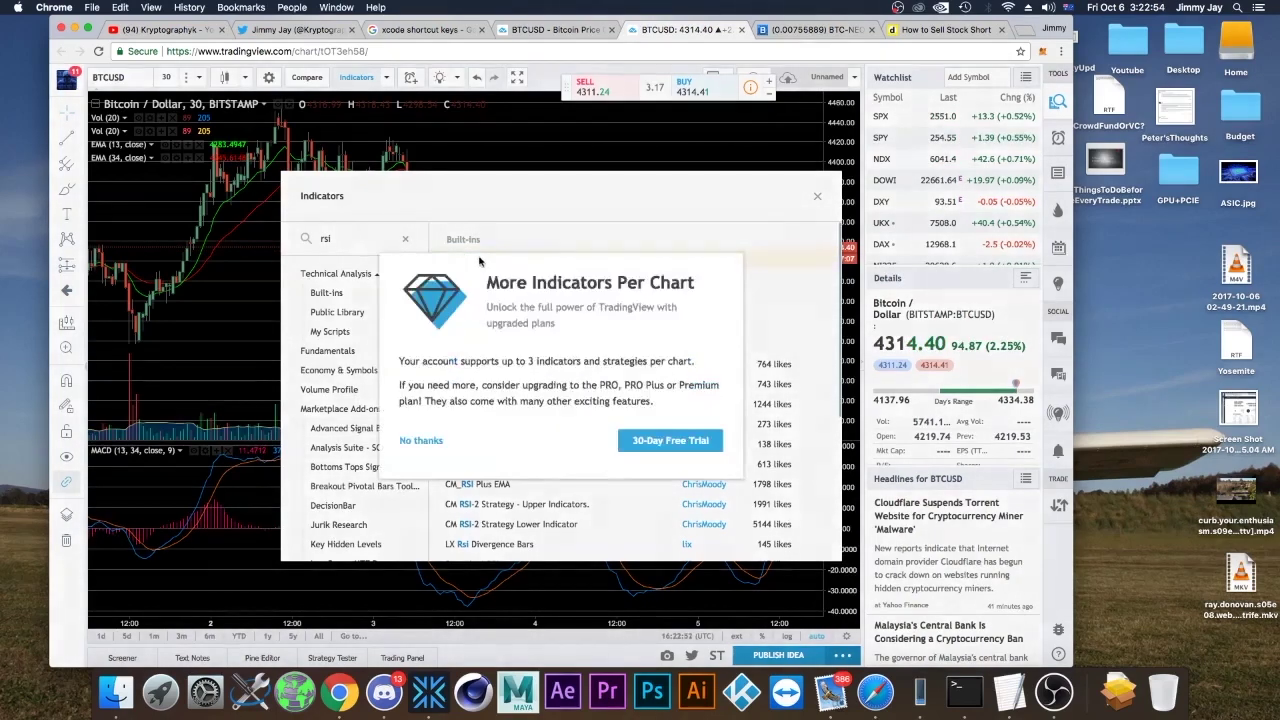
left_click(418, 441)
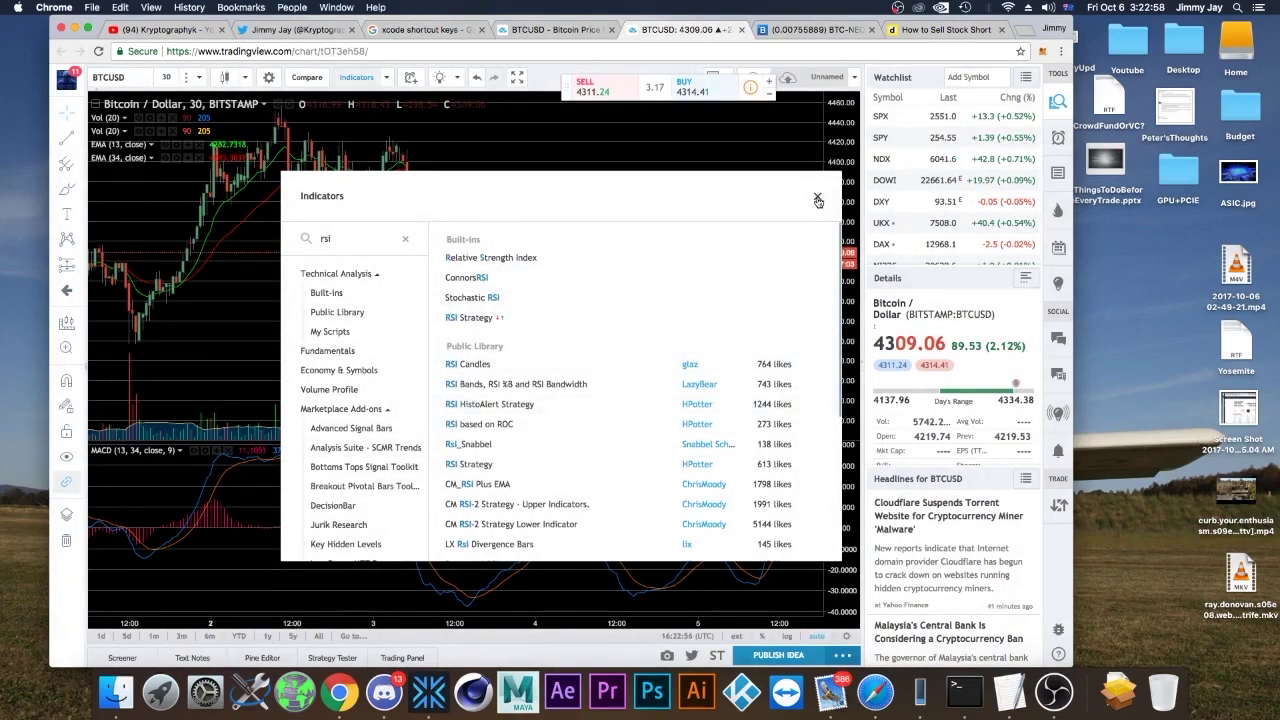
left_click(817, 200)
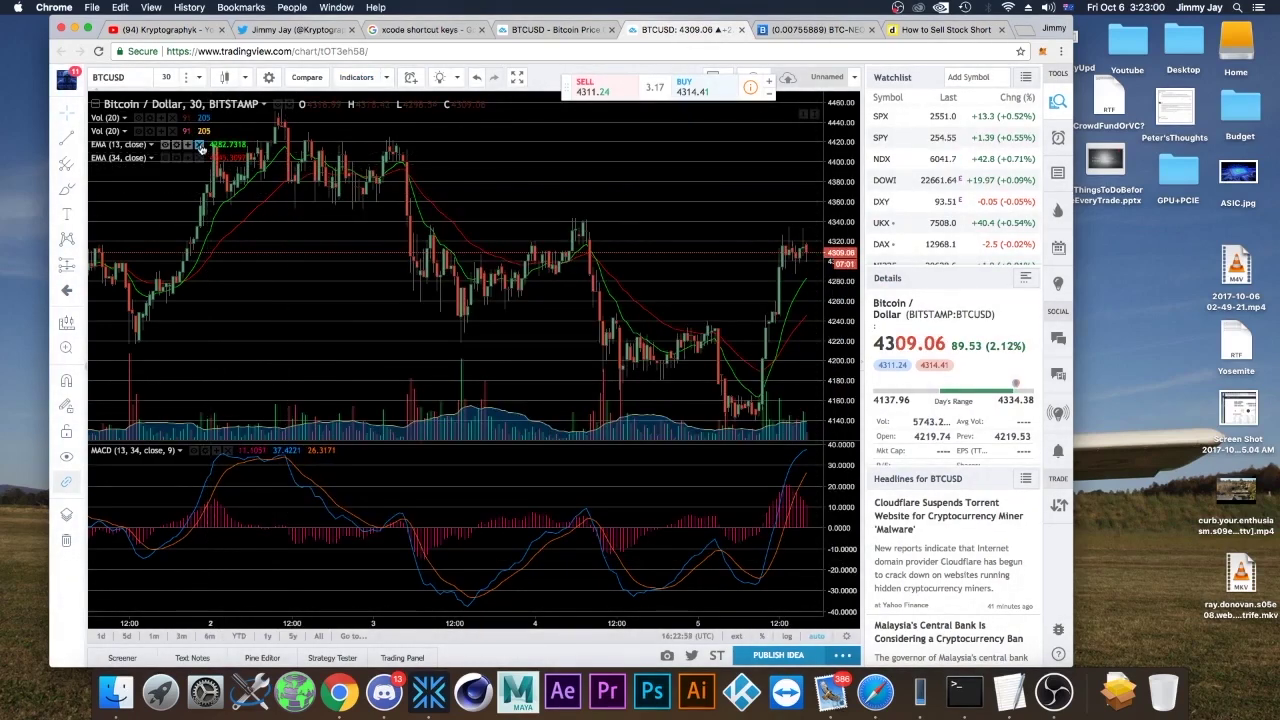
- Remove both EMA indicators and the MACD indicator from the chart
left_click(201, 146)
left_click(201, 146)
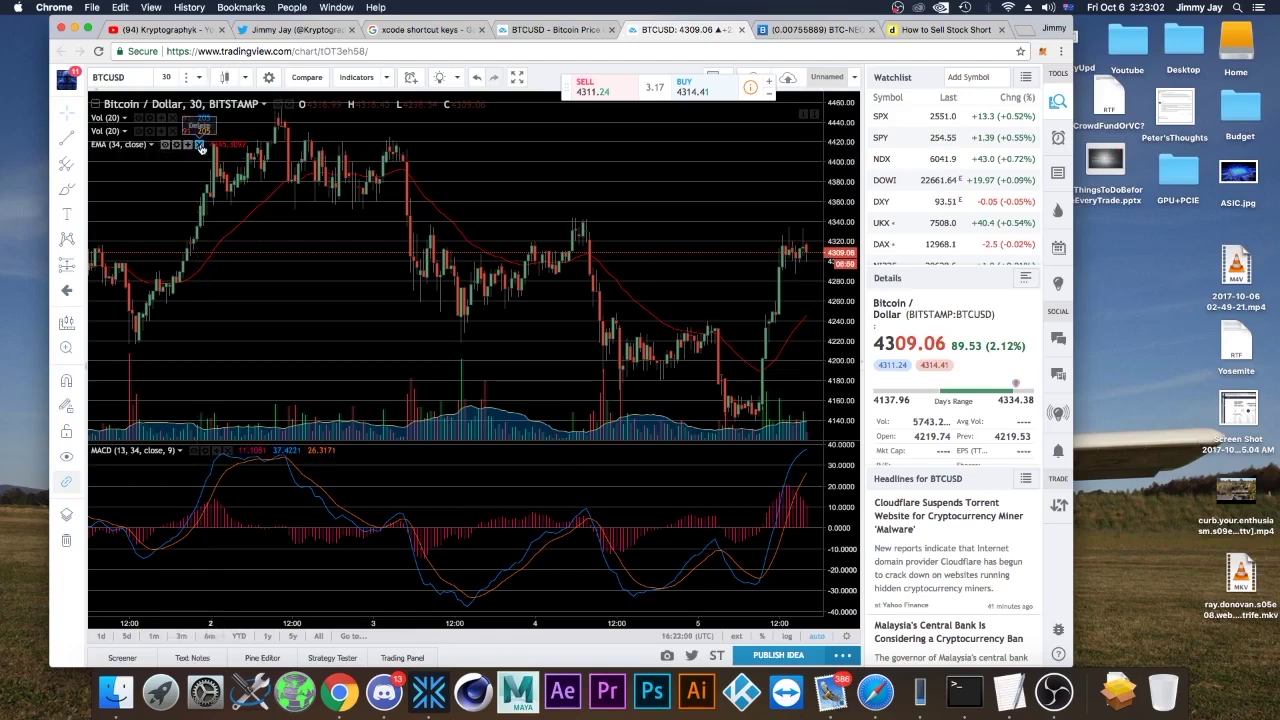
left_click(227, 451)
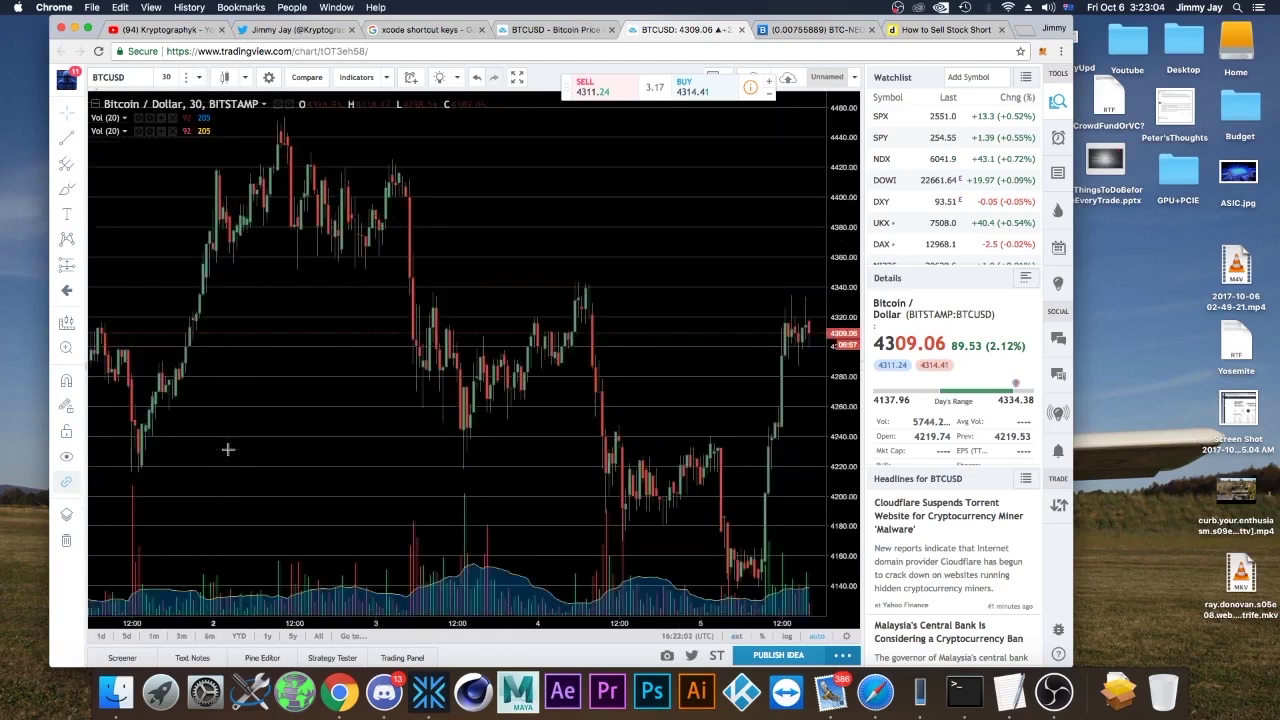
- Add the built-in Relative Strength Index indicator to the Bitcoin/Dollar chart
left_click(355, 78)
type("rel")
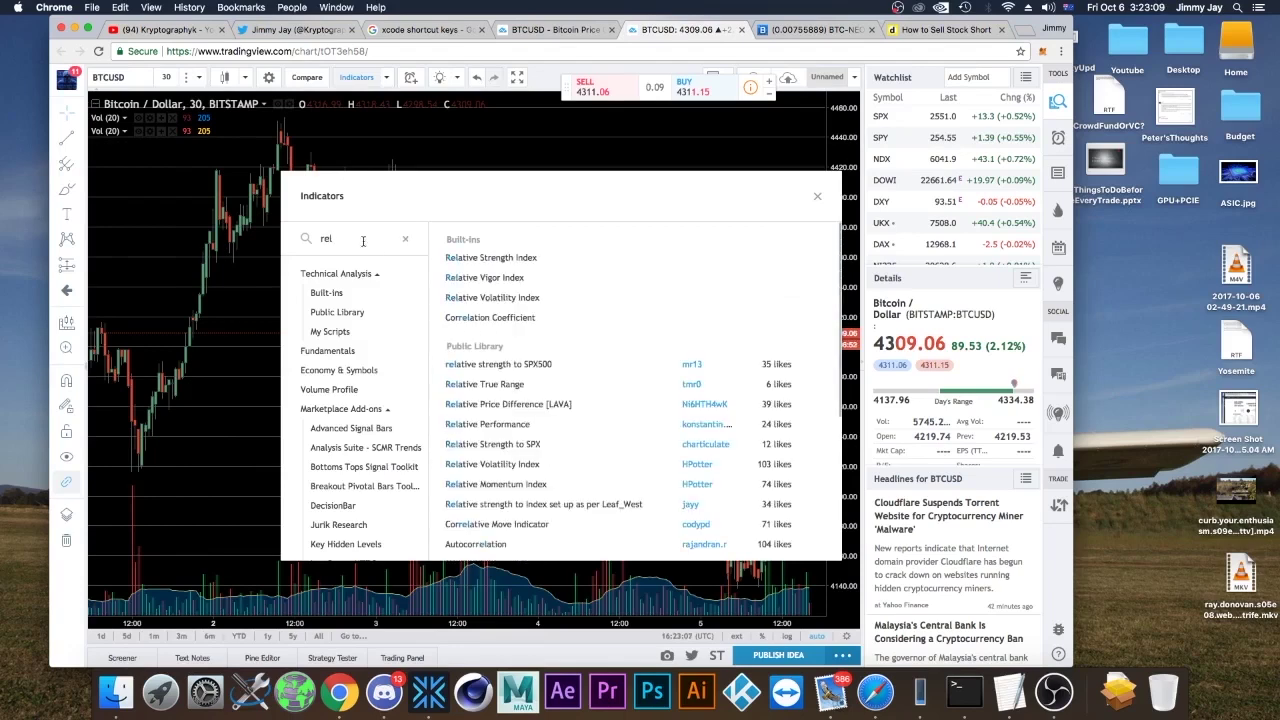
left_click(519, 259)
left_click(817, 196)
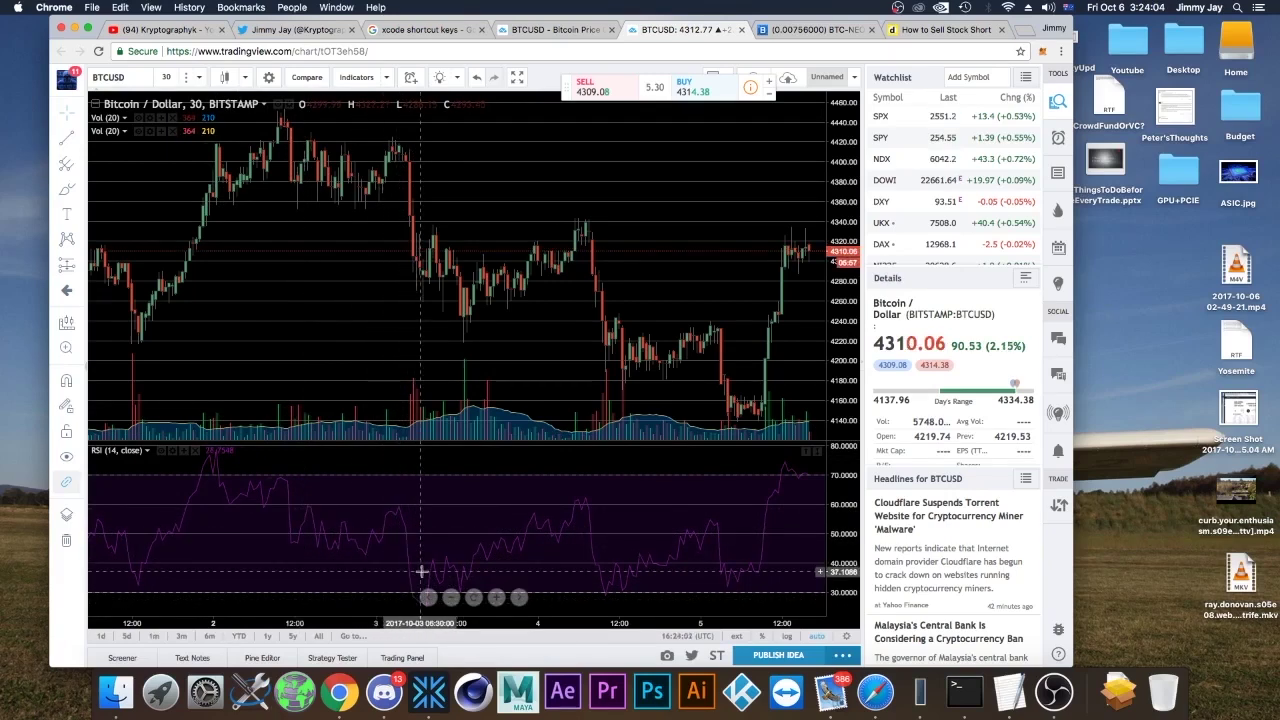
- Remove both volume indicators from the price chart
left_click_drag(421, 571, 289, 603)
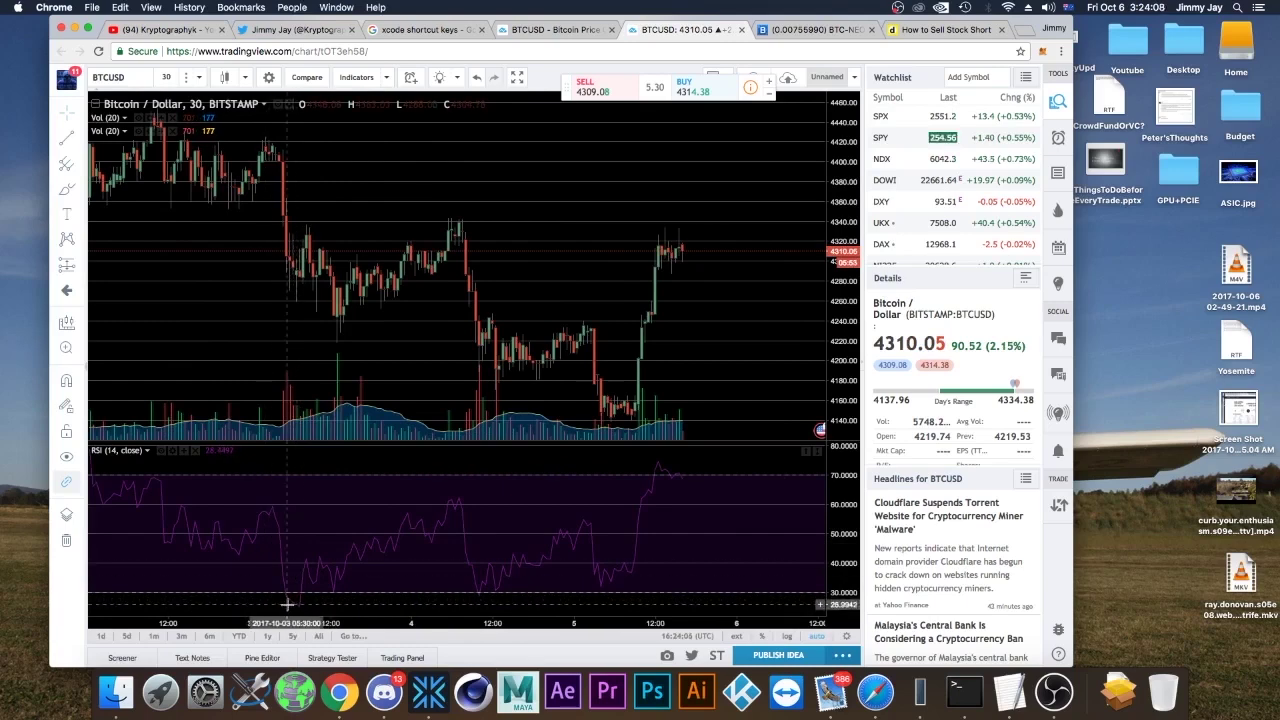
left_click(349, 555)
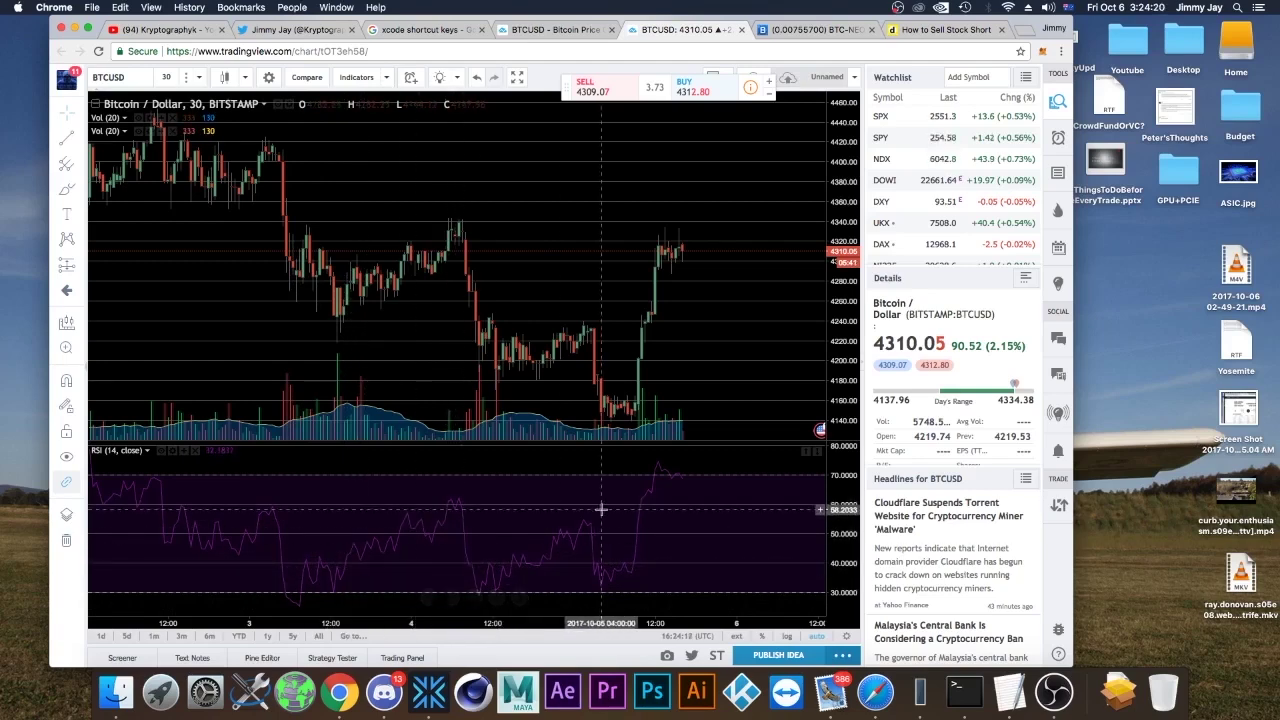
left_click_drag(490, 490, 633, 487)
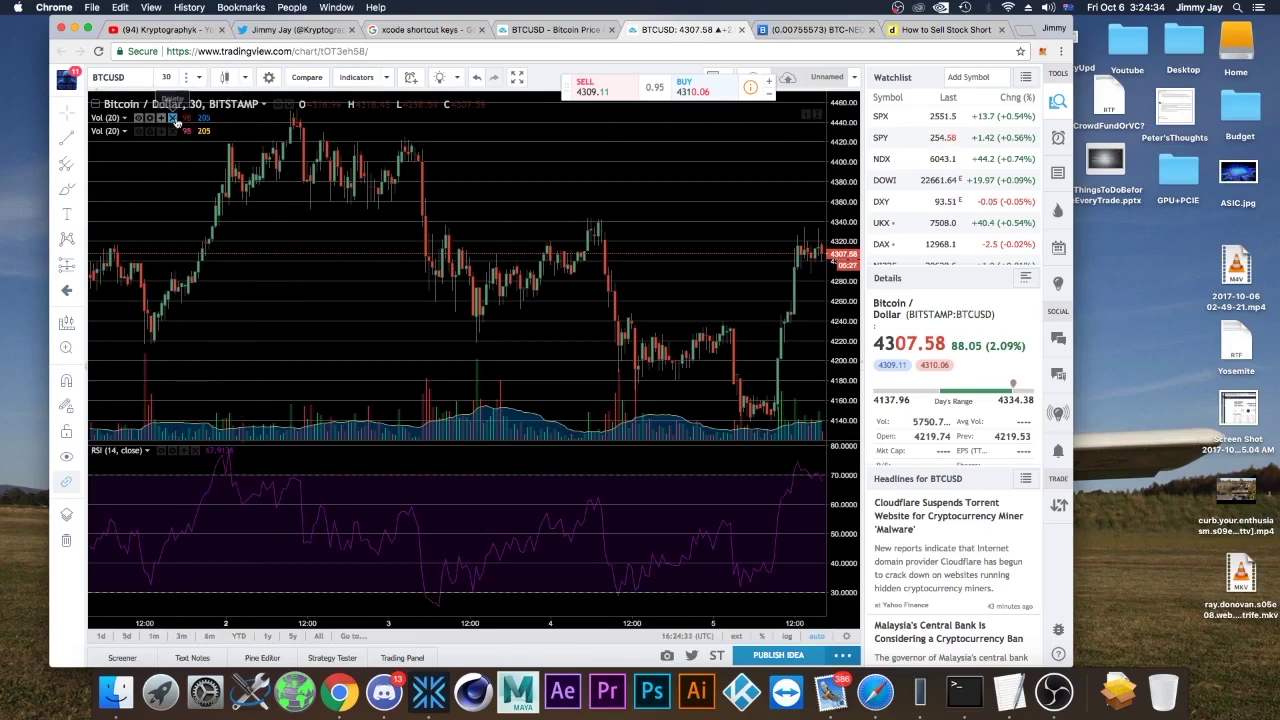
left_click(174, 119)
left_click(174, 118)
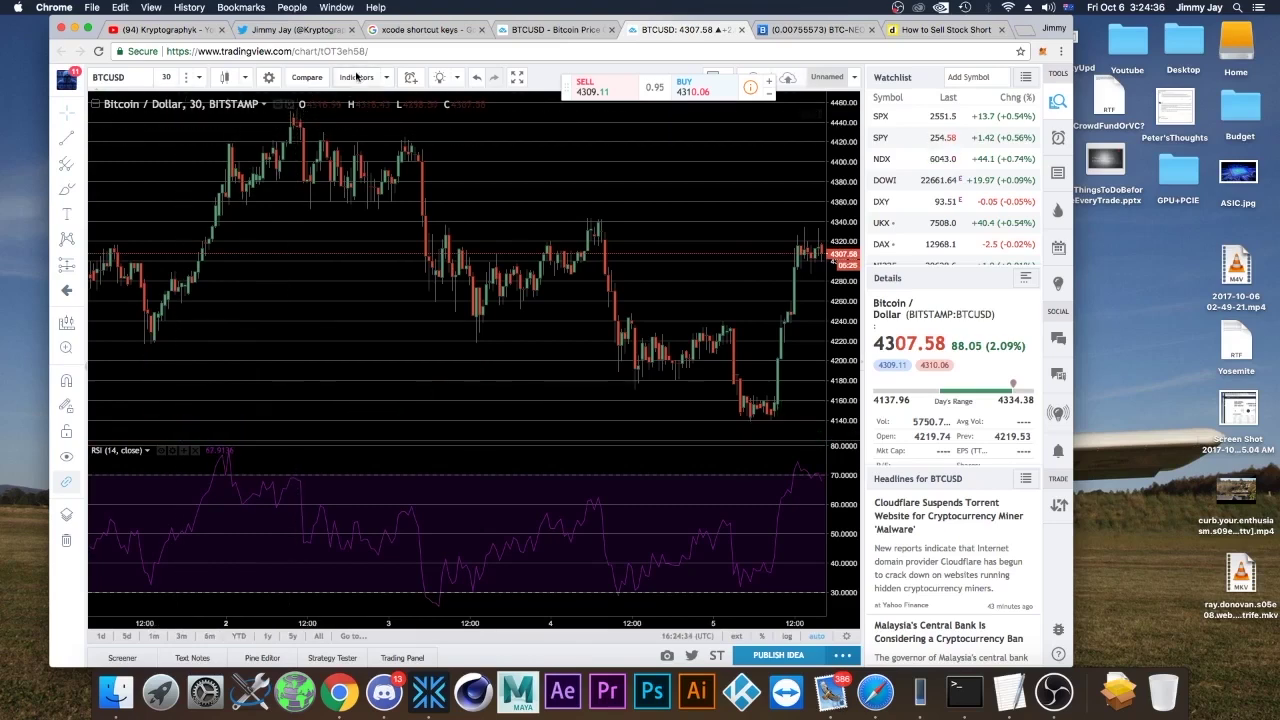
- Add the built-in Moving Average Exponential indicator to the chart twice
left_click(356, 77)
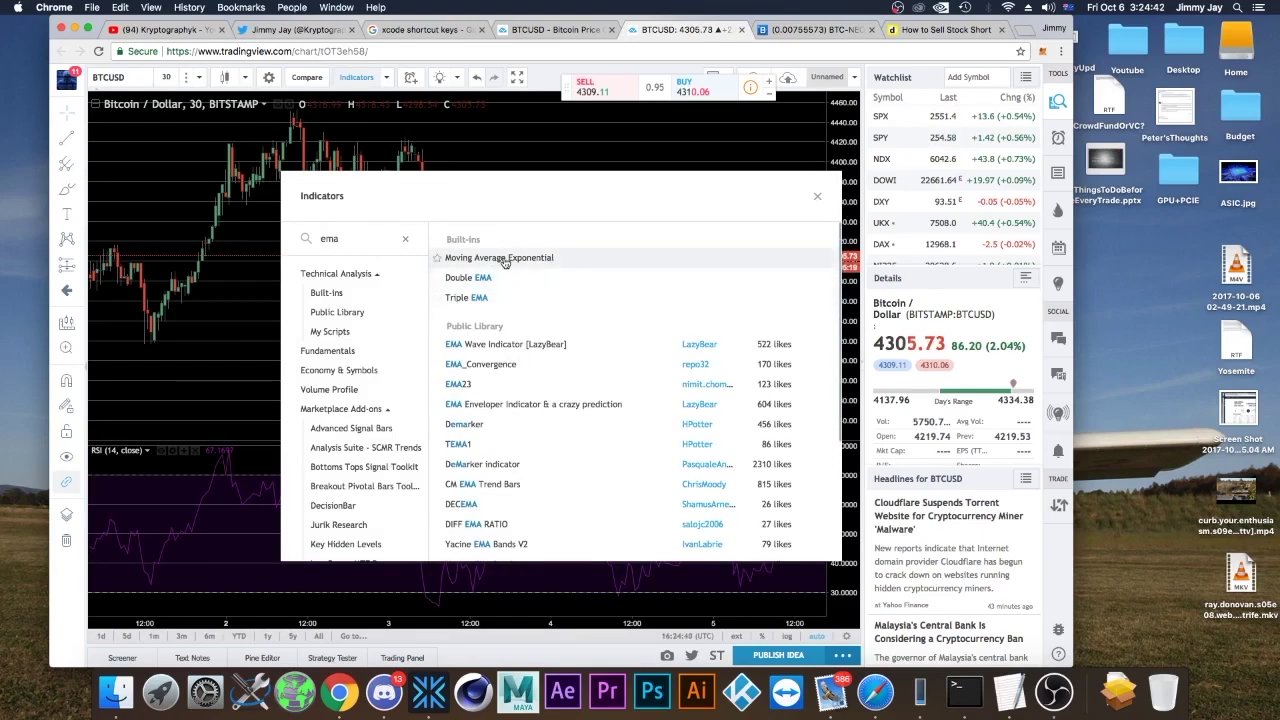
left_click(505, 260)
left_click(505, 260)
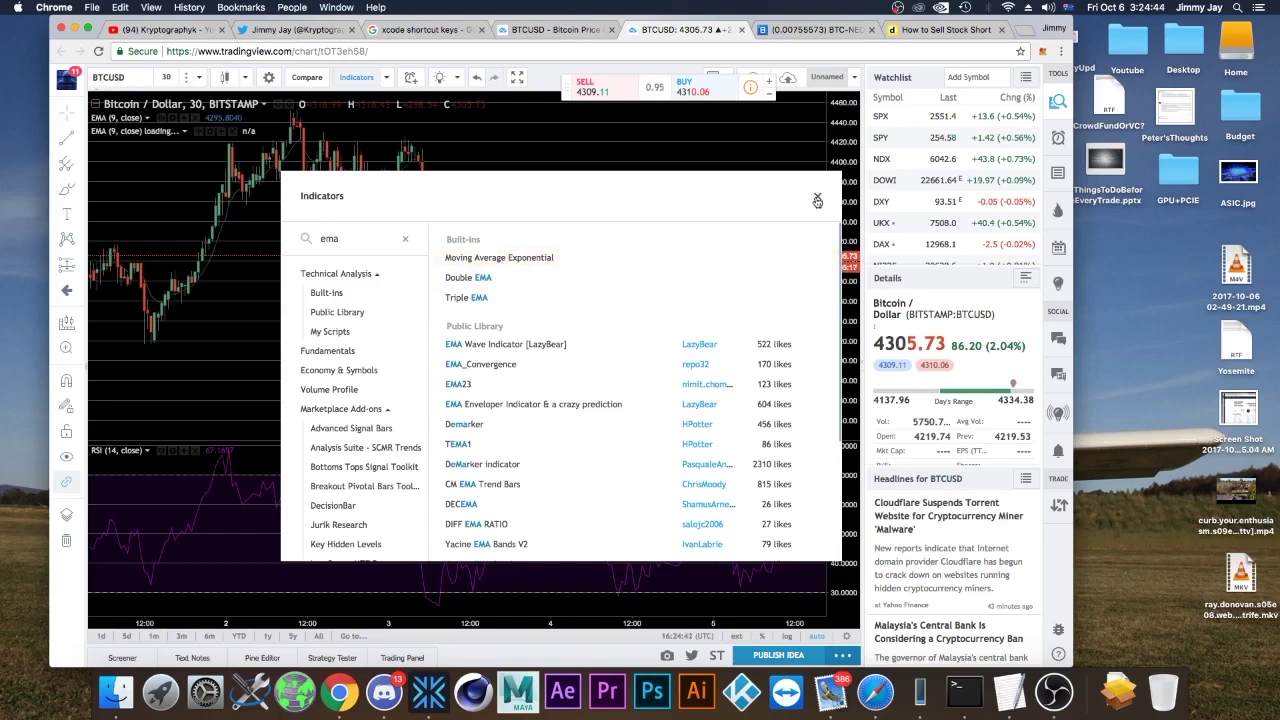
left_click(816, 200)
- Set the first EMA's length to 13 and its line colour to cyan, postponing the iCloud alert
left_click(177, 119)
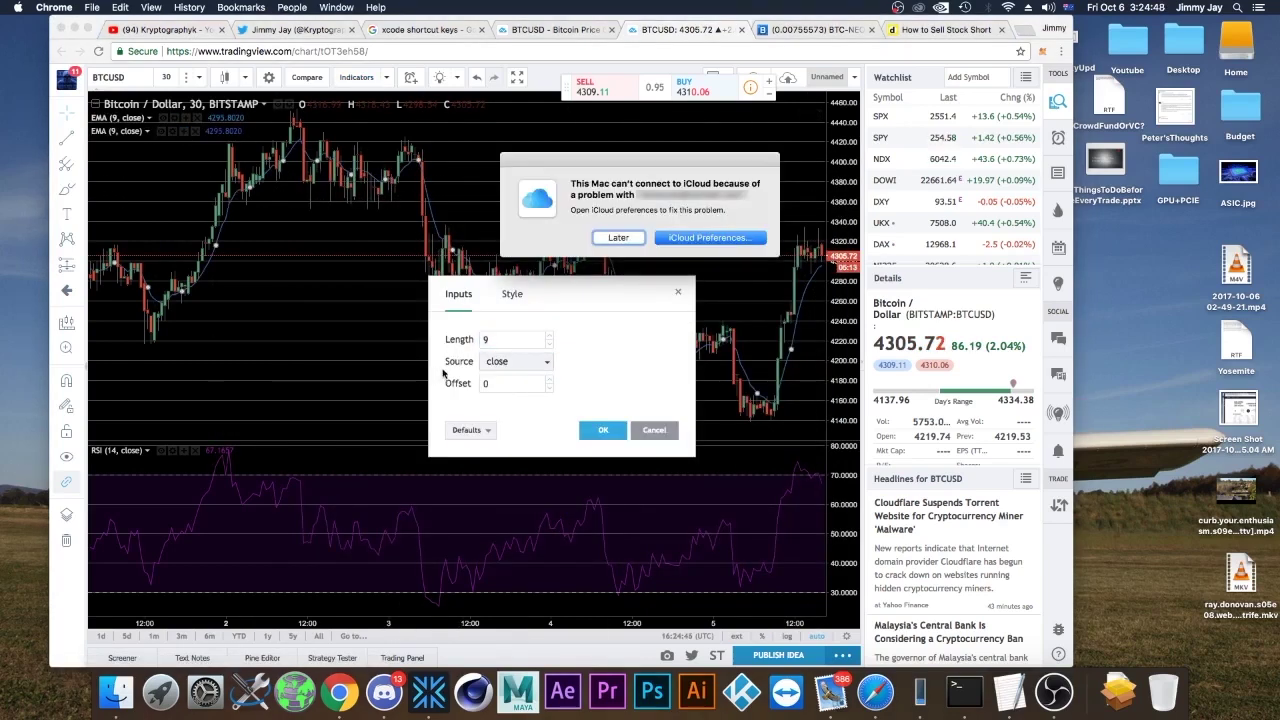
left_click(618, 238)
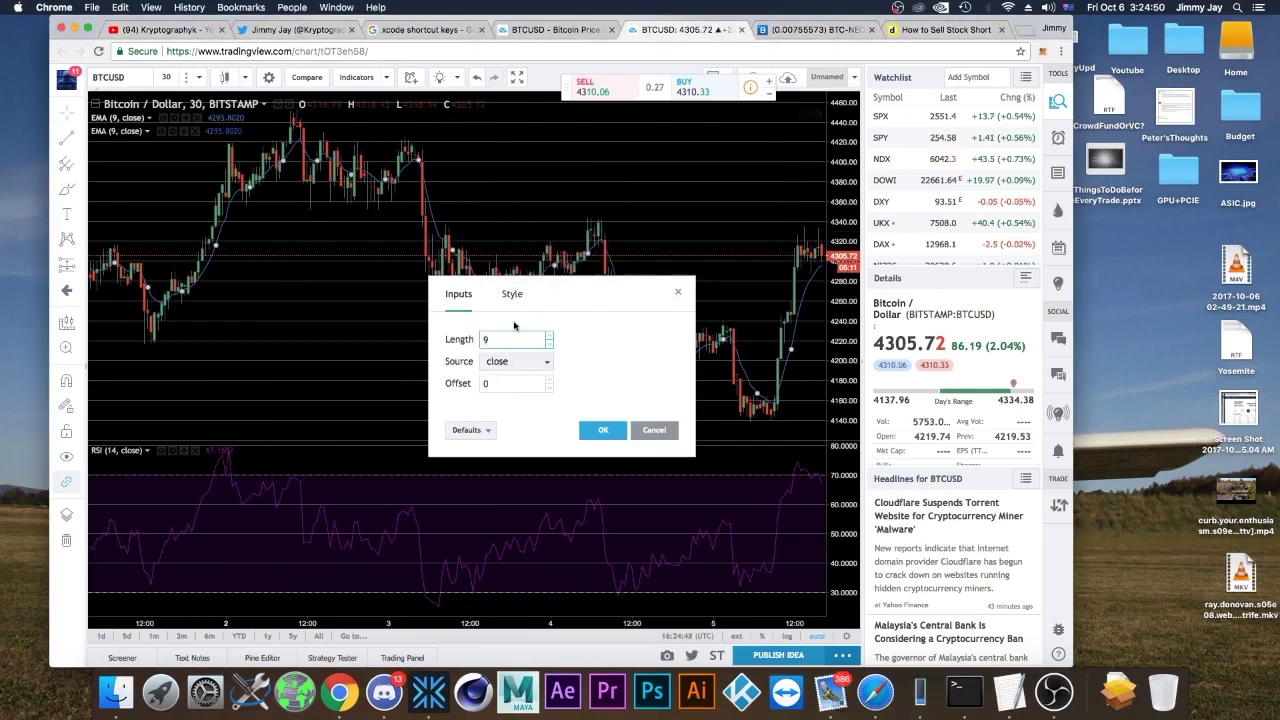
key("BackSpace")
type("13")
left_click(512, 293)
left_click(470, 340)
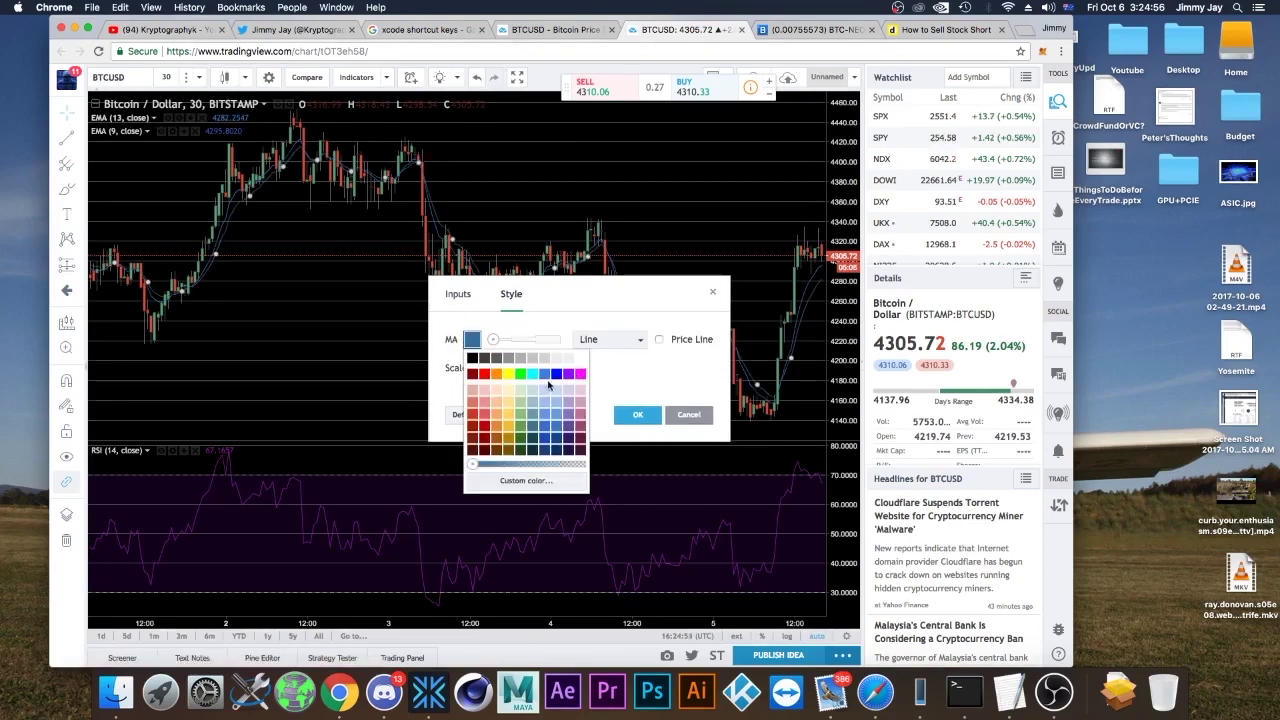
left_click(531, 376)
left_click(636, 415)
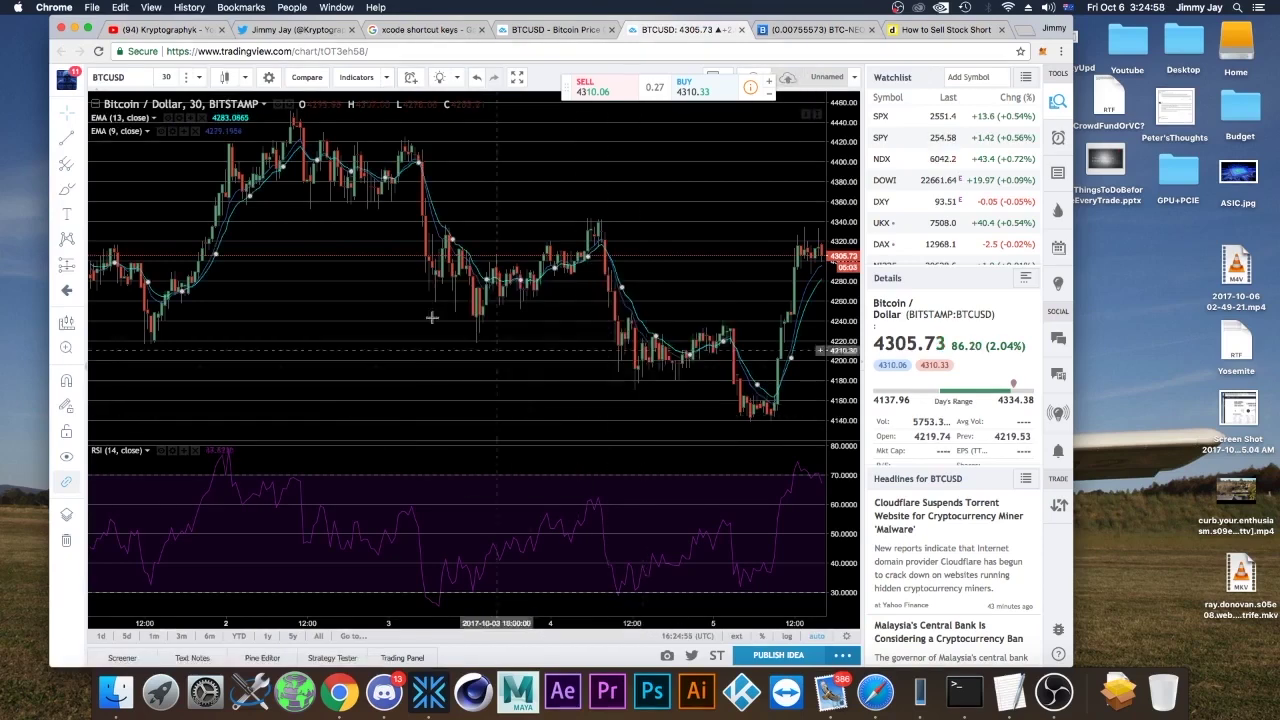
- Set the second EMA's length to 34 and its line colour to magenta
left_click(172, 132)
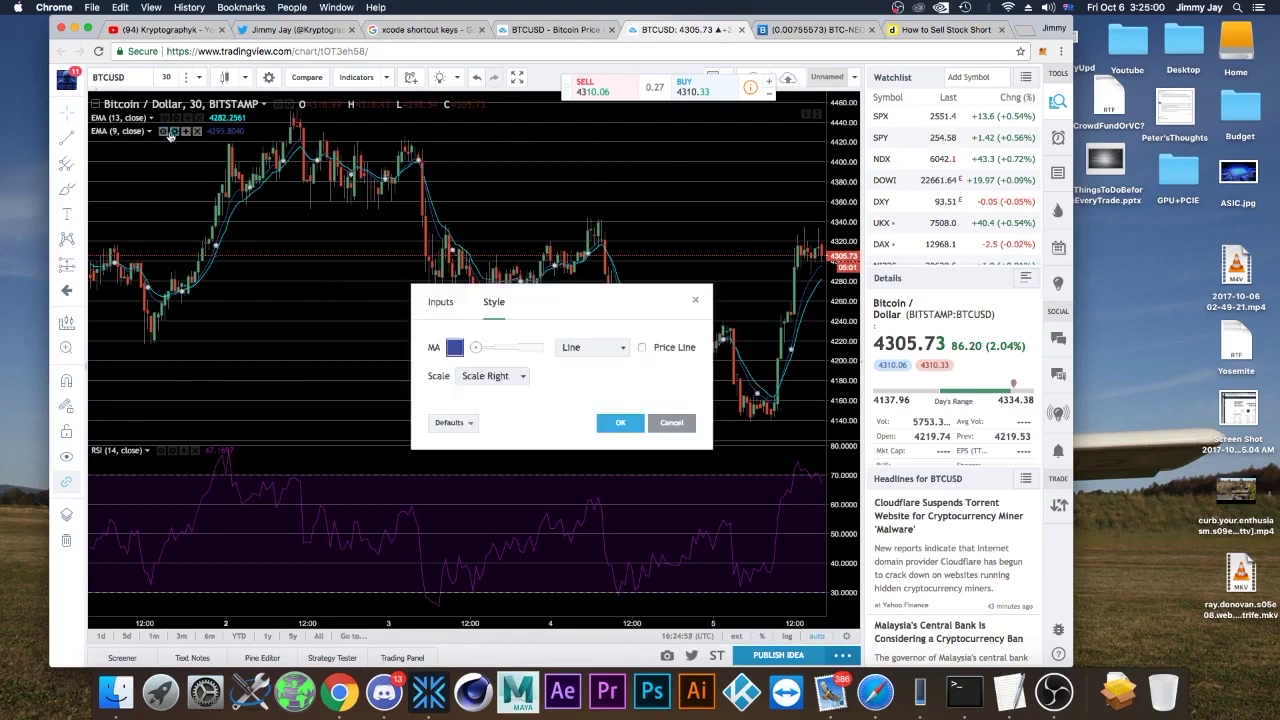
left_click(441, 303)
left_click(482, 346)
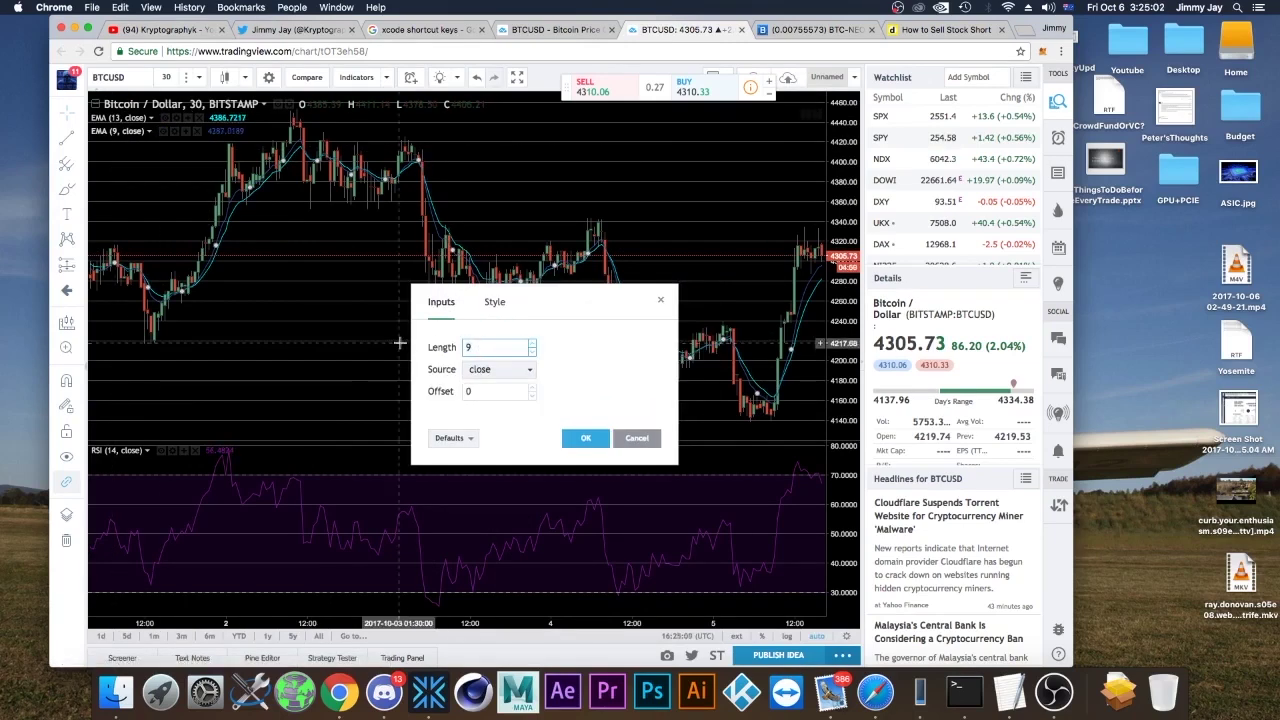
key("BackSpace")
type("34")
left_click(494, 301)
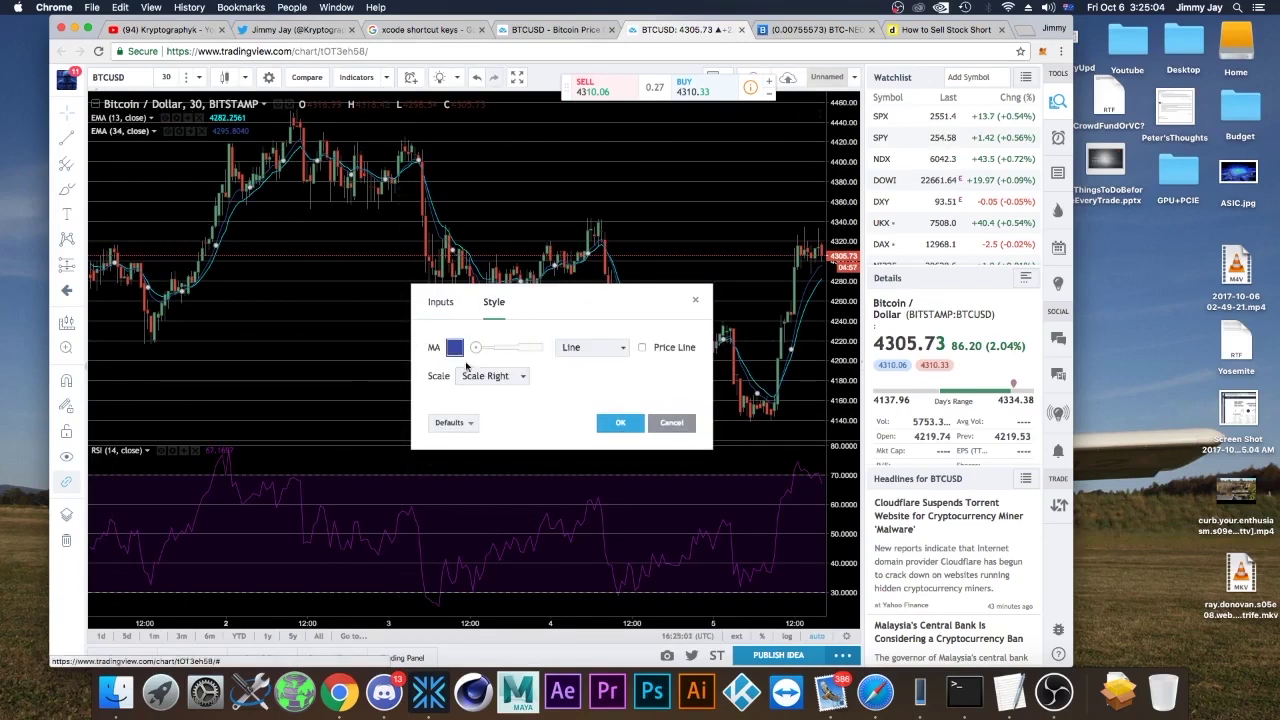
left_click(453, 347)
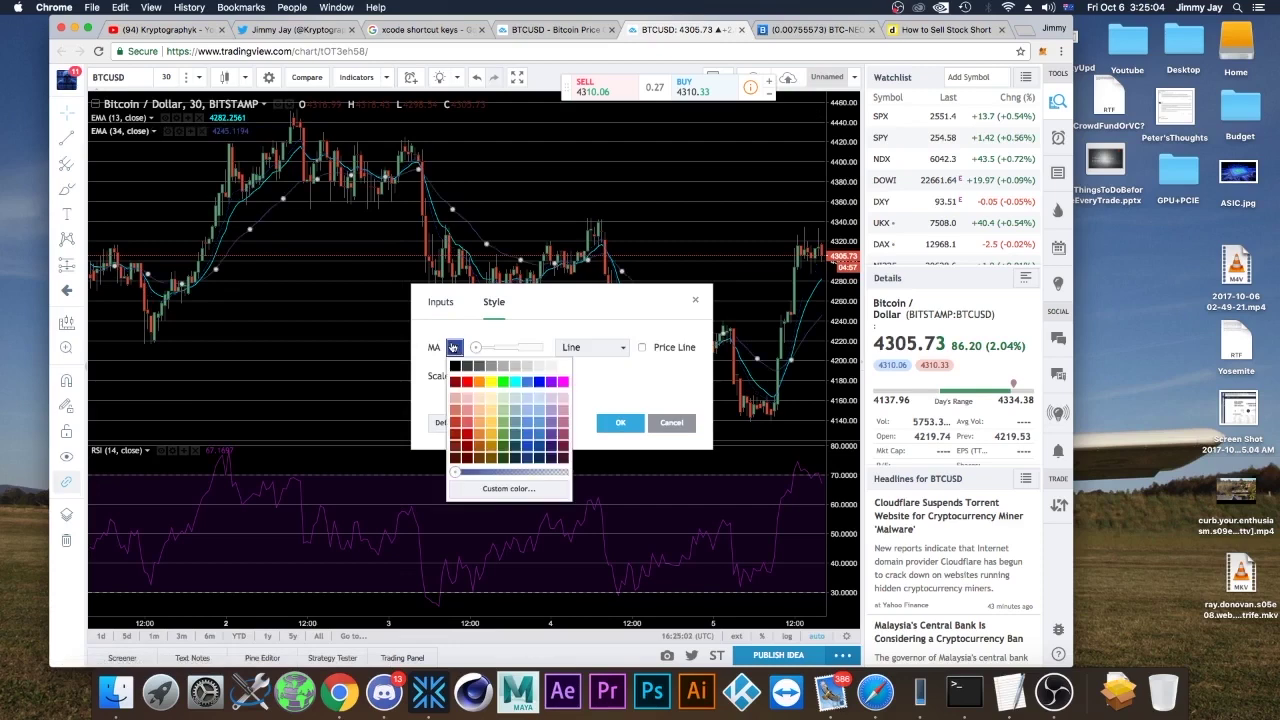
left_click(466, 401)
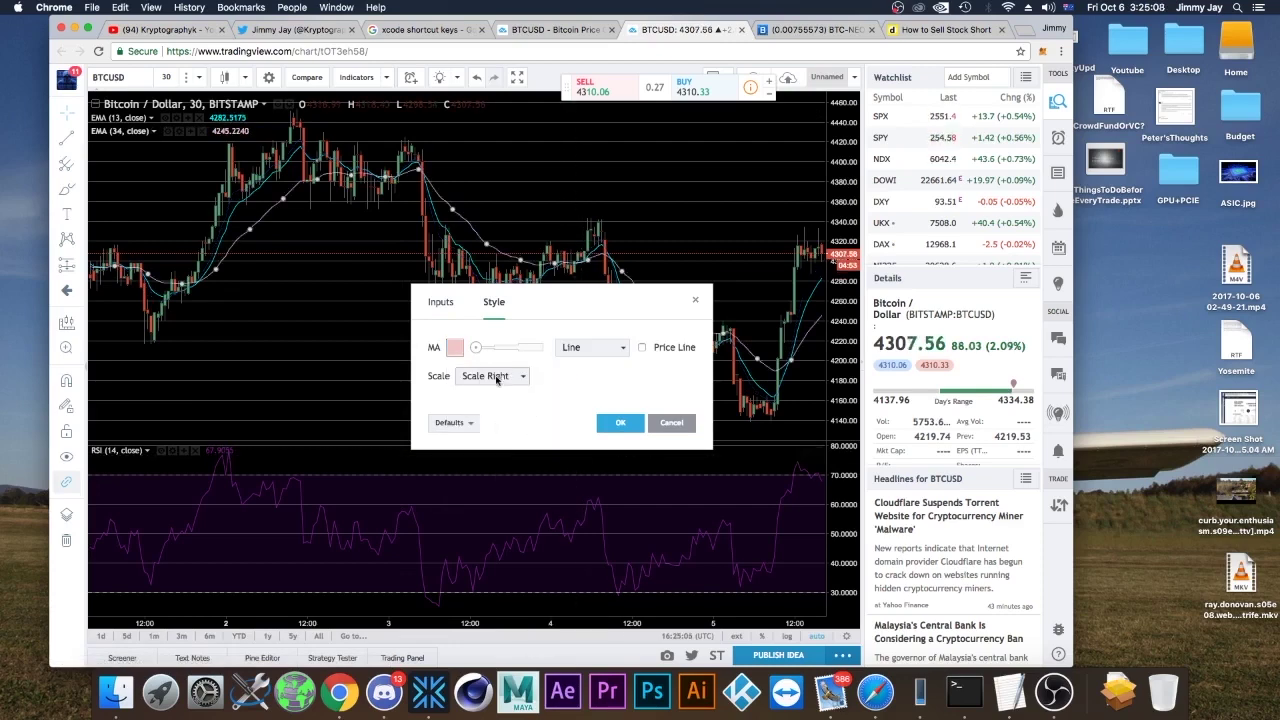
left_click(452, 347)
left_click(562, 382)
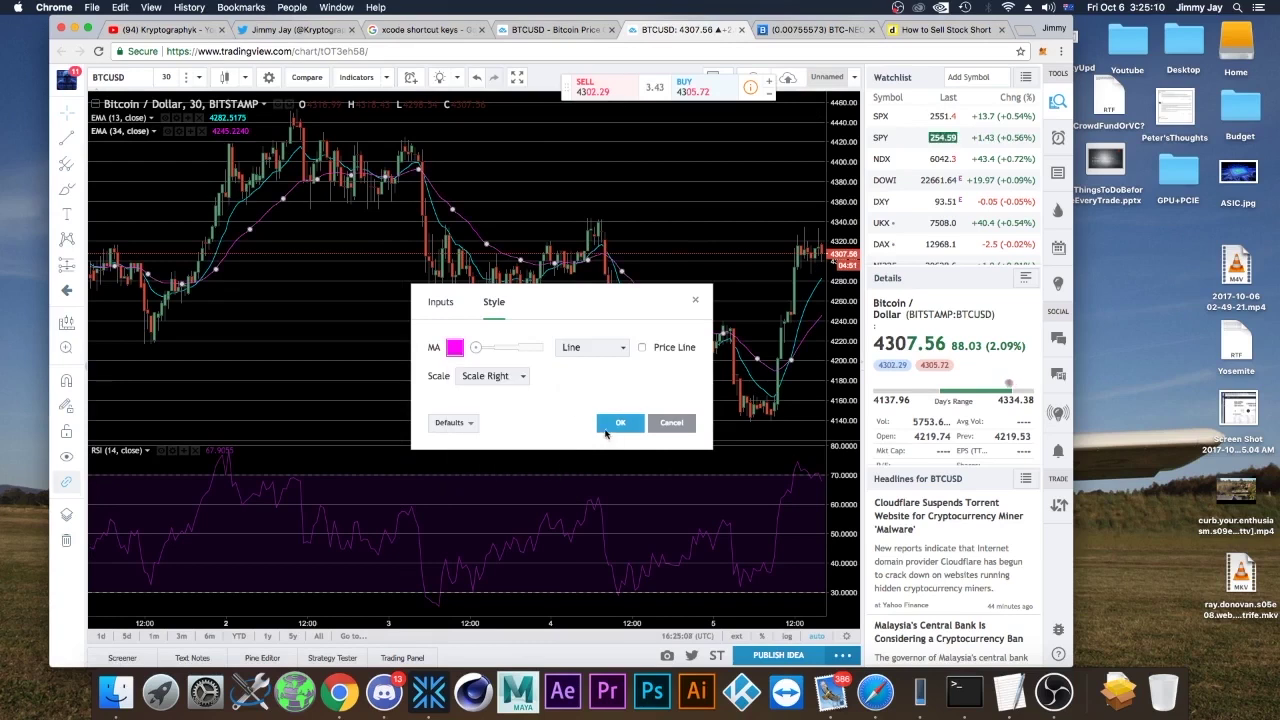
left_click(620, 423)
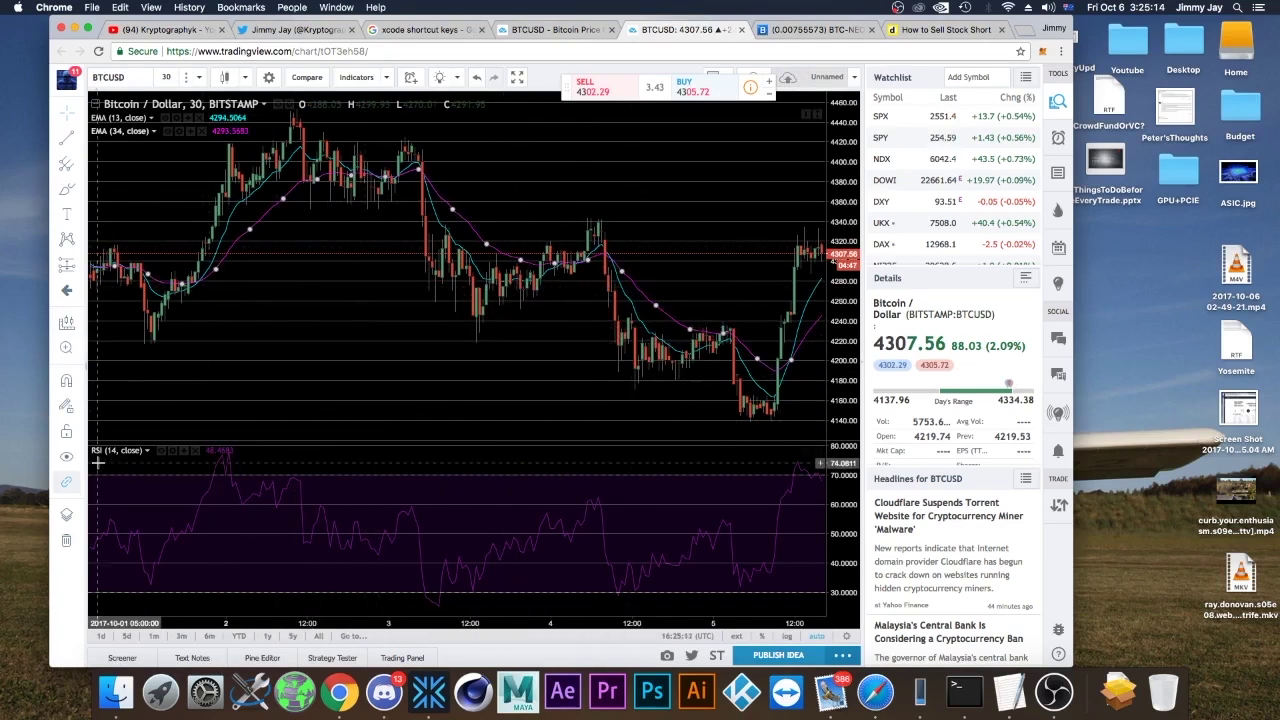
- Set the RSI indicator's length to 13
mouse_move(111, 453)
left_click(171, 452)
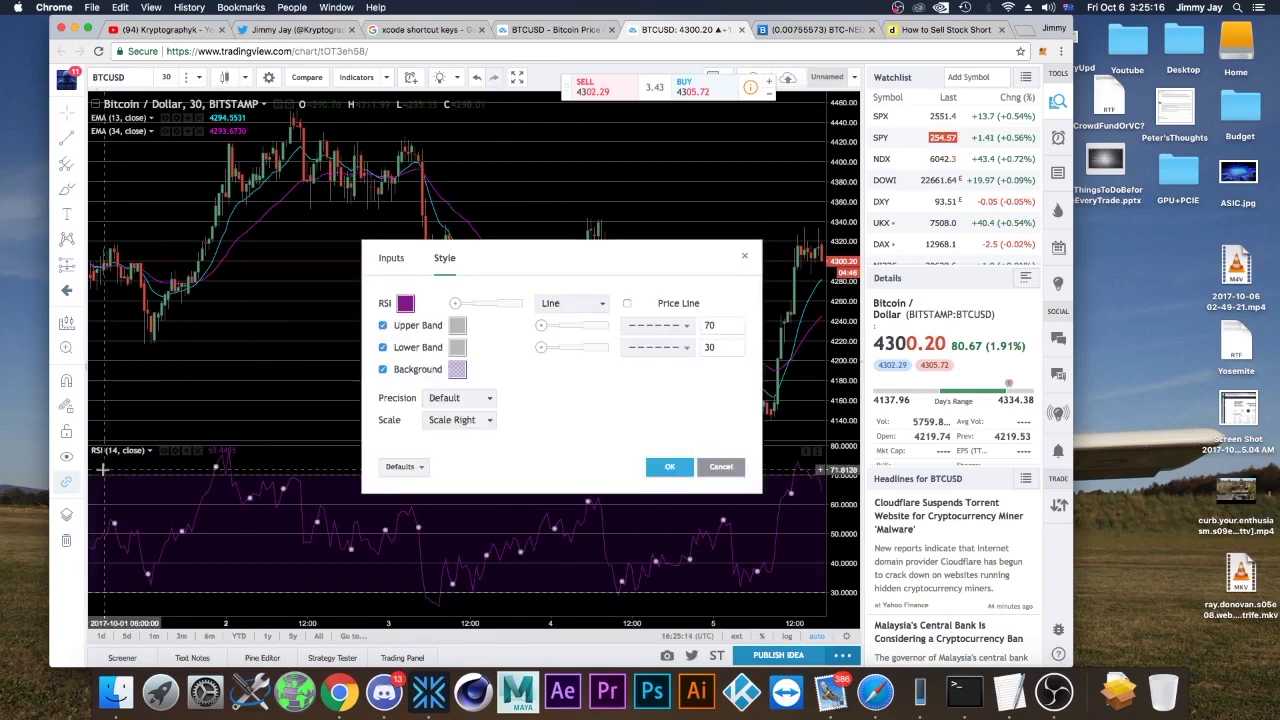
left_click(391, 258)
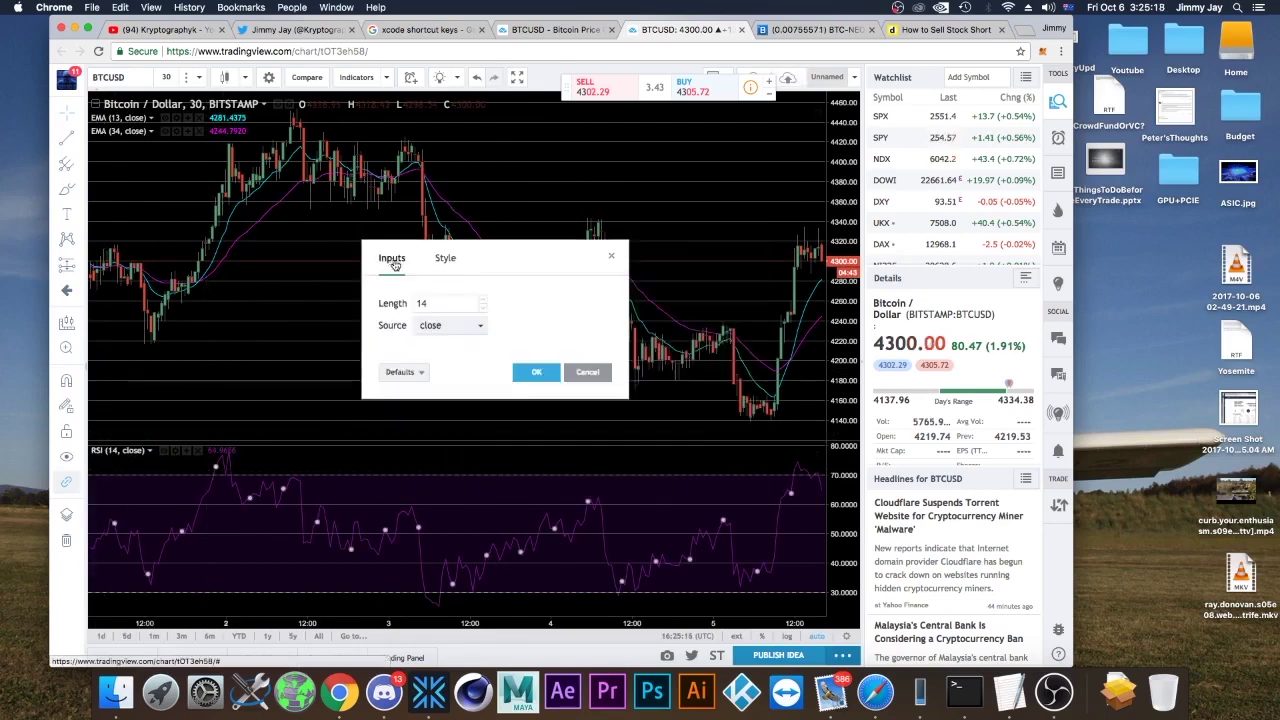
type("3")
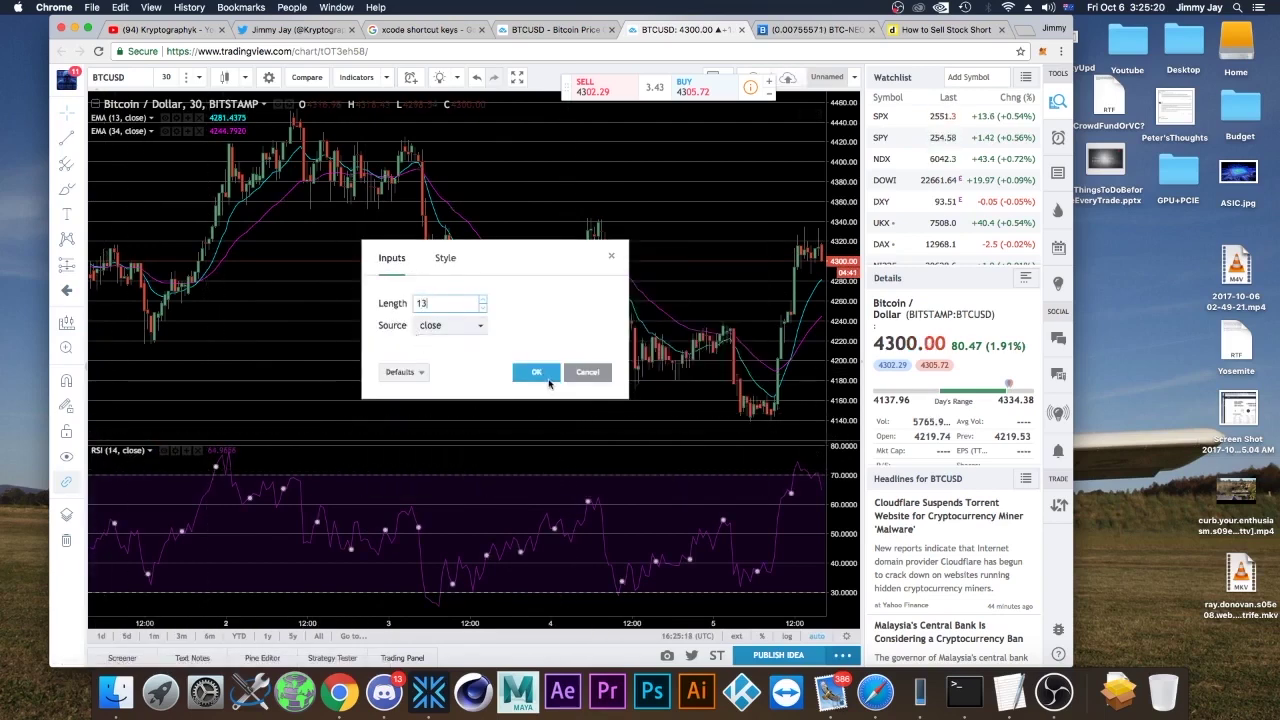
left_click(537, 373)
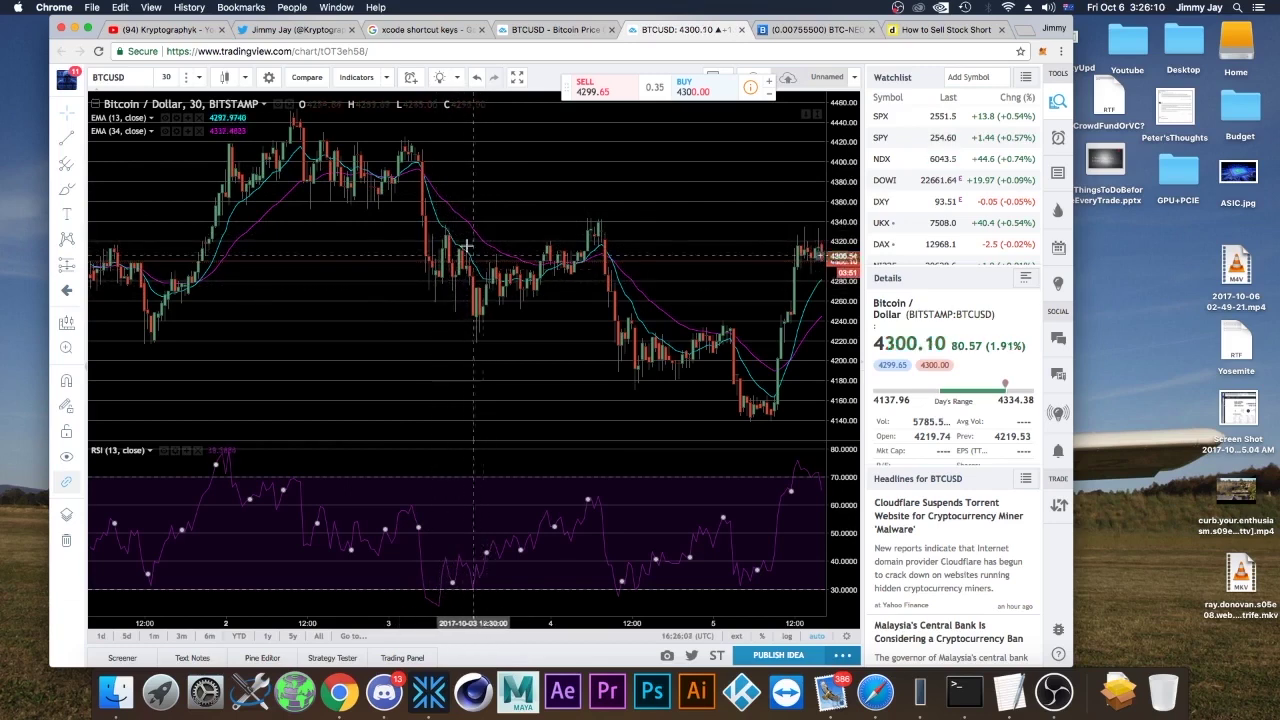
- Compare the RSI line with the price swings and the two EMAs, and remove the RSI indicator
mouse_move(436, 602)
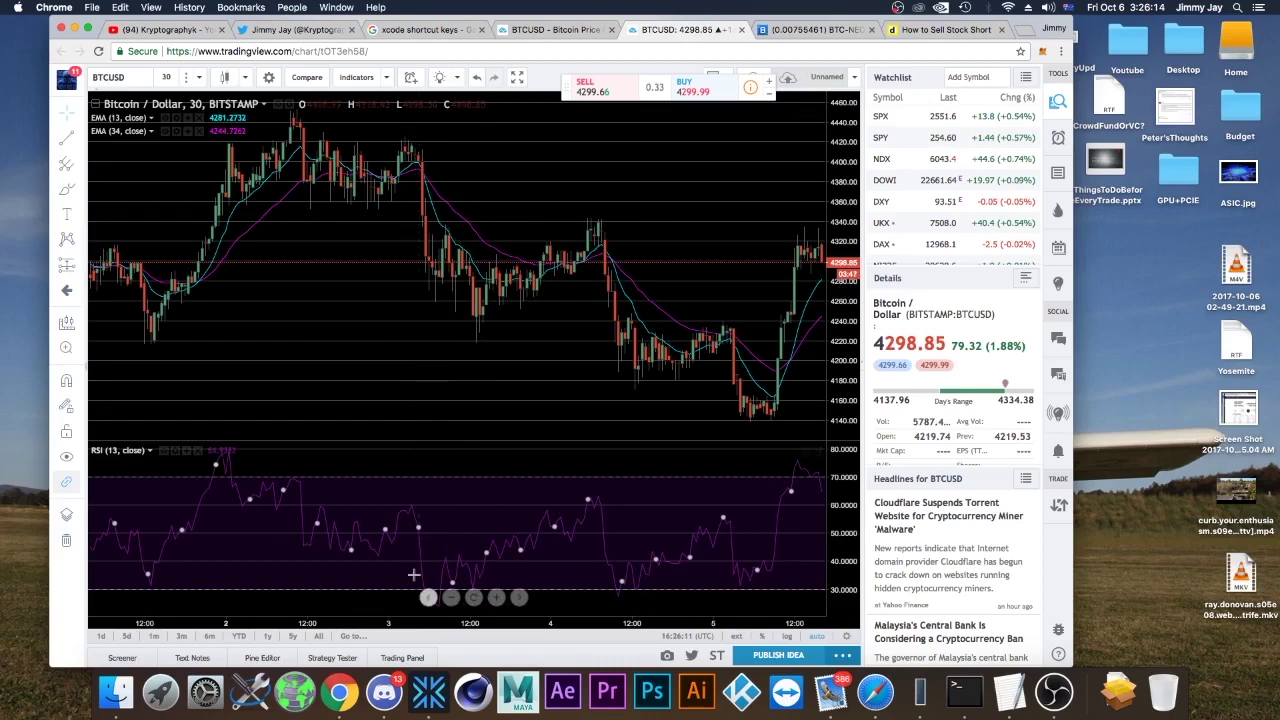
scroll(413, 575, "right", 5)
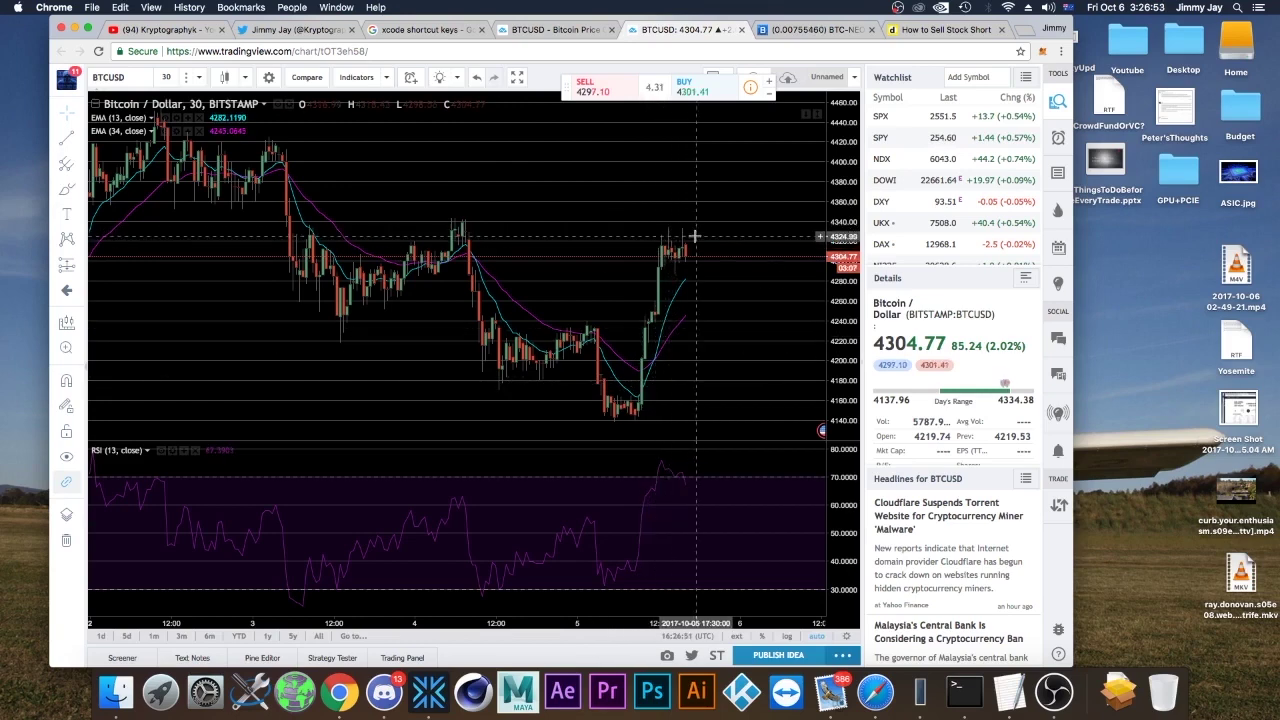
left_click_drag(560, 323, 667, 343)
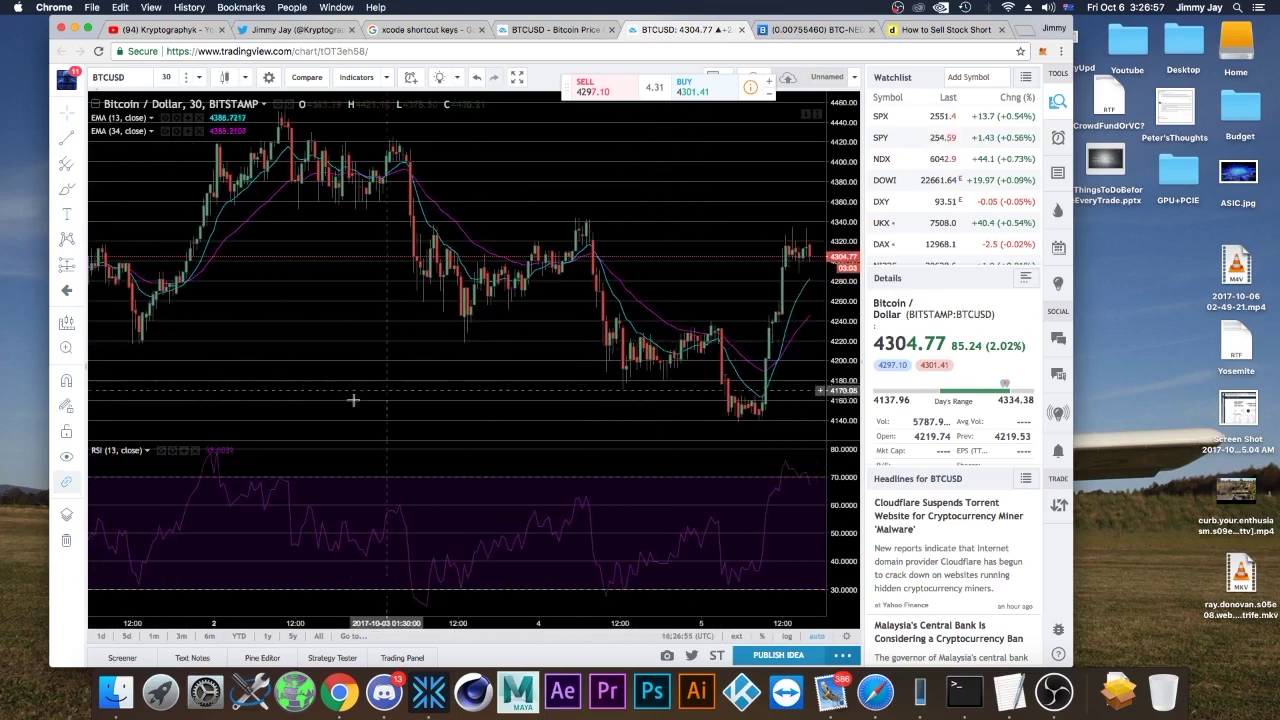
left_click(199, 451)
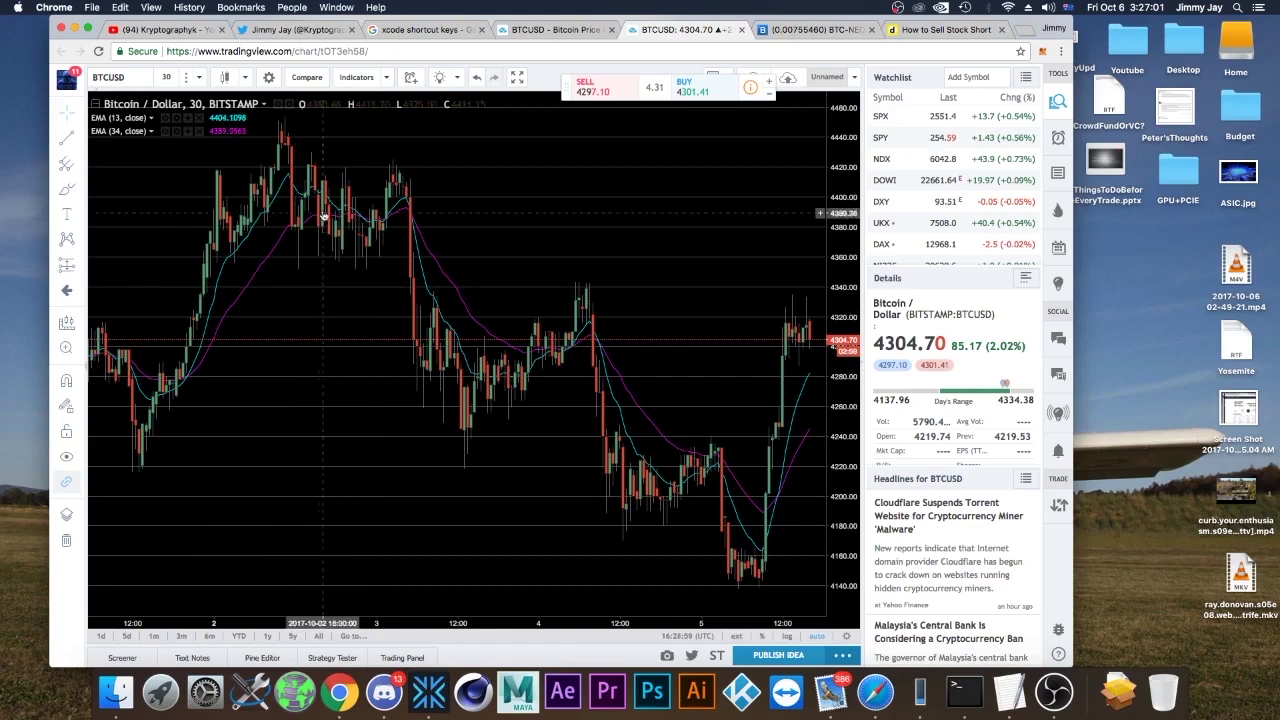
- Remove both EMA indicators, leaving only the price candles on the Bitcoin/Dollar chart
left_click(200, 118)
left_click(200, 118)
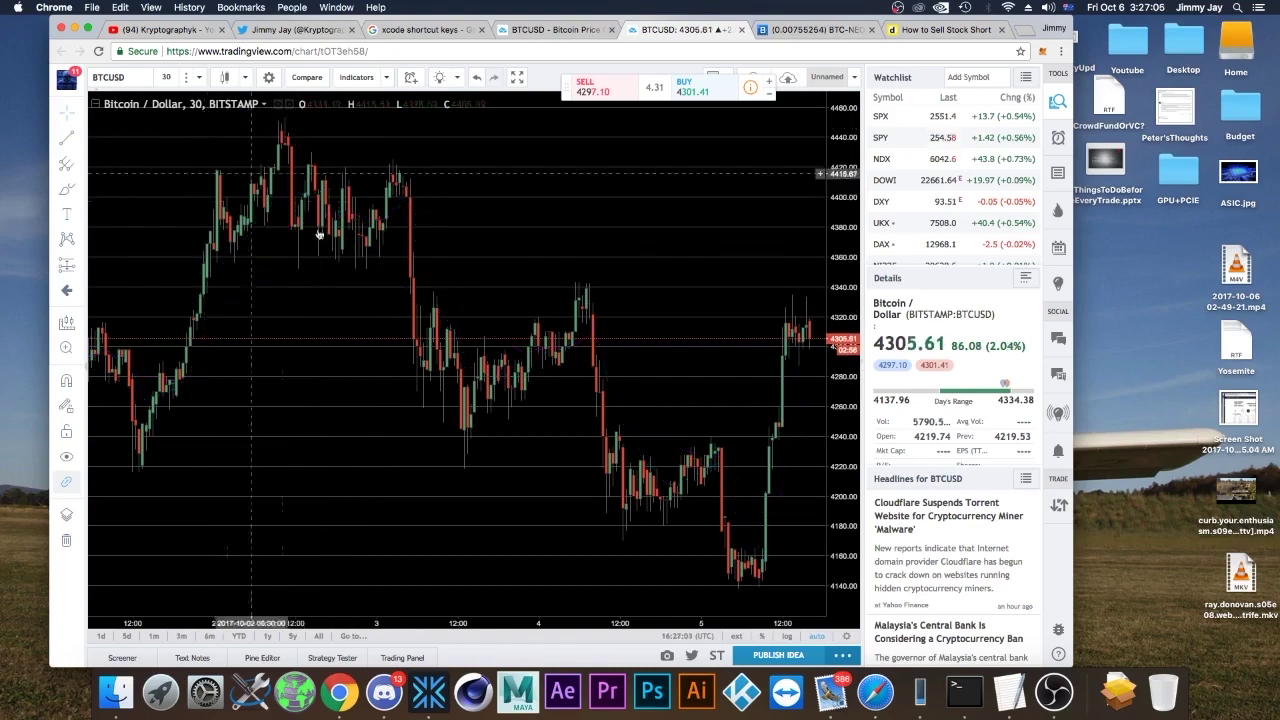
scroll(521, 365, "down", 1)
scroll(519, 363, "down", 1)
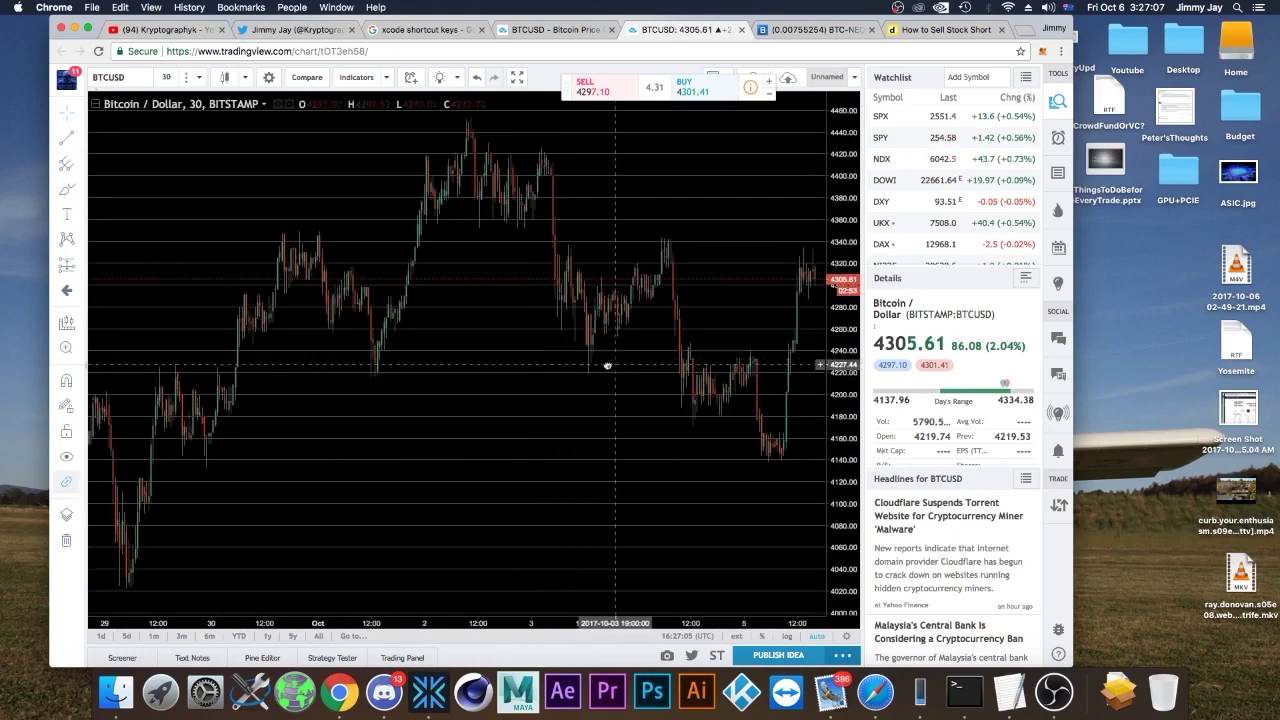
scroll(590, 363, "down", 1)
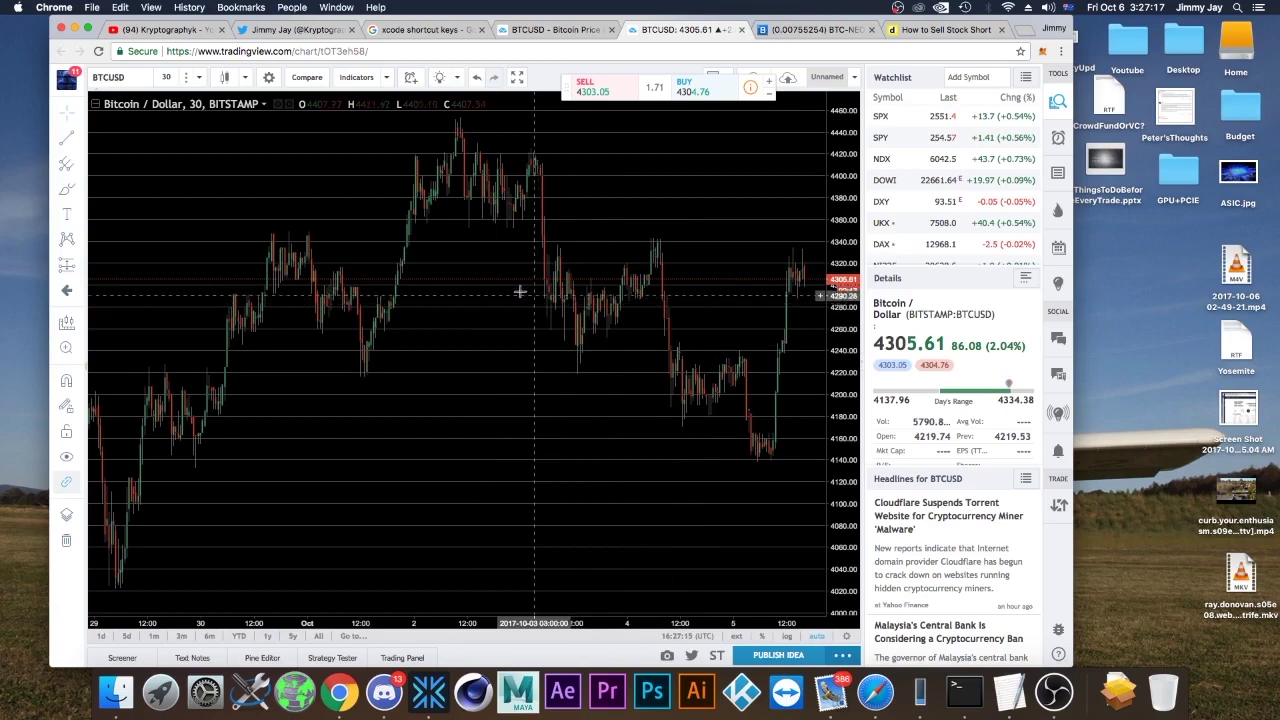
- Examine the Bitcoin/Dollar price swings from early September to early October for recognizable chart patterns
left_click_drag(340, 260, 689, 289)
left_click_drag(358, 328, 697, 323)
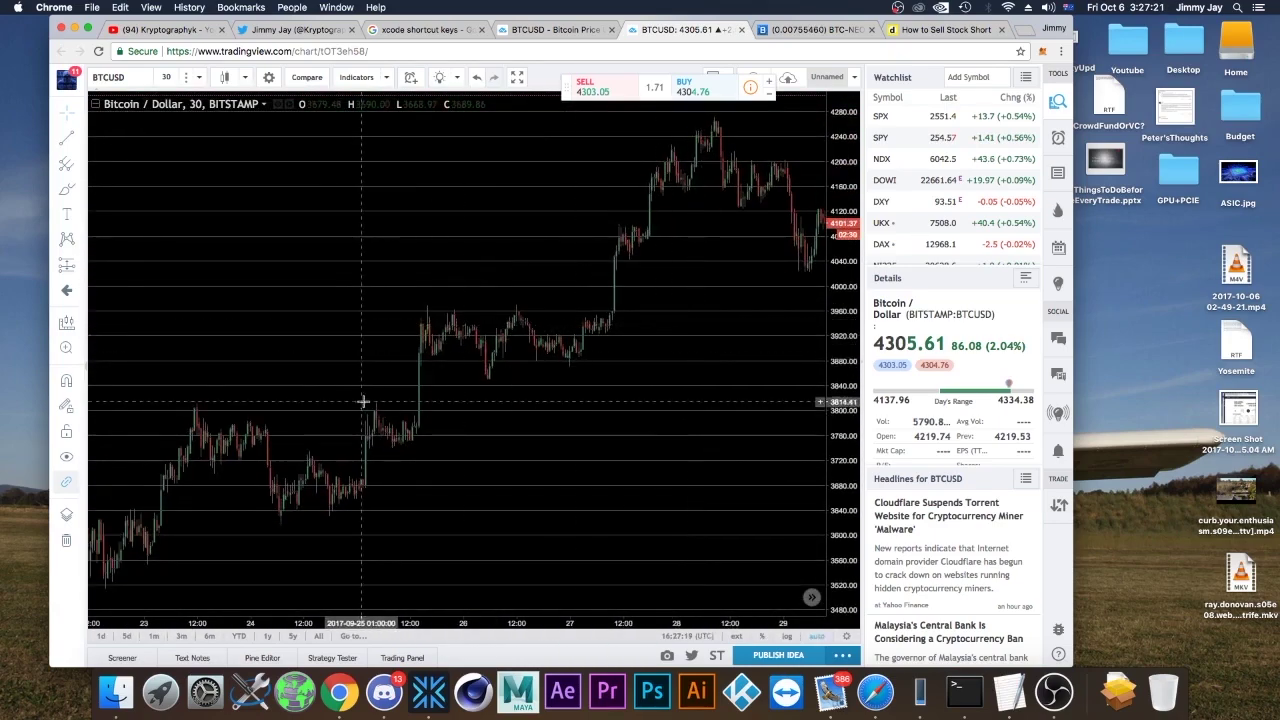
left_click_drag(363, 402, 834, 371)
left_click_drag(543, 363, 670, 366)
left_click(365, 555)
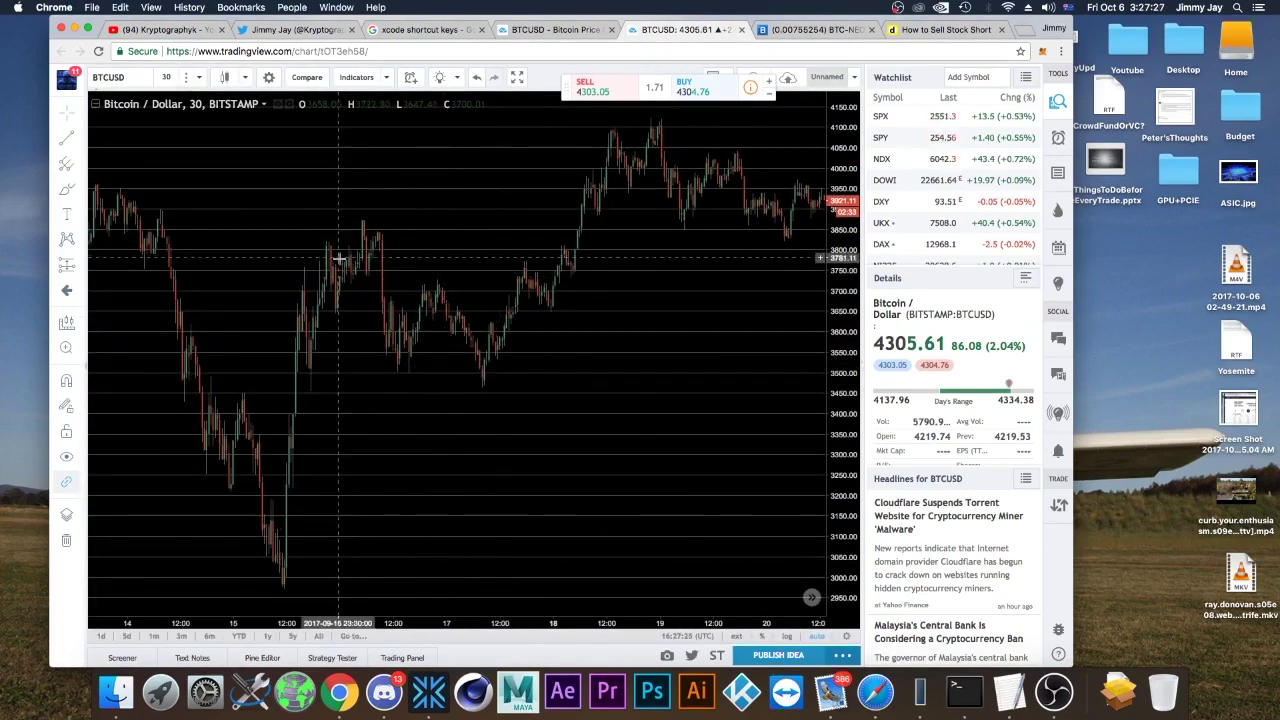
scroll(445, 280, "left", 5)
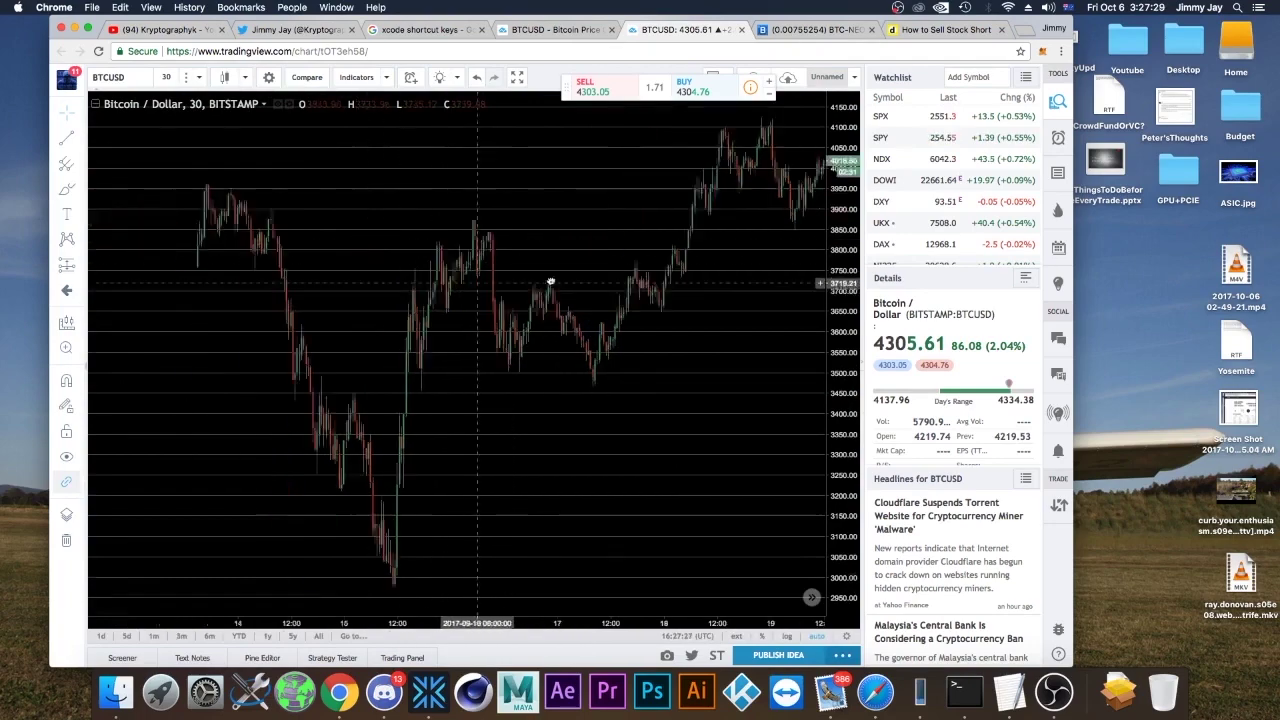
scroll(435, 266, "left", 5)
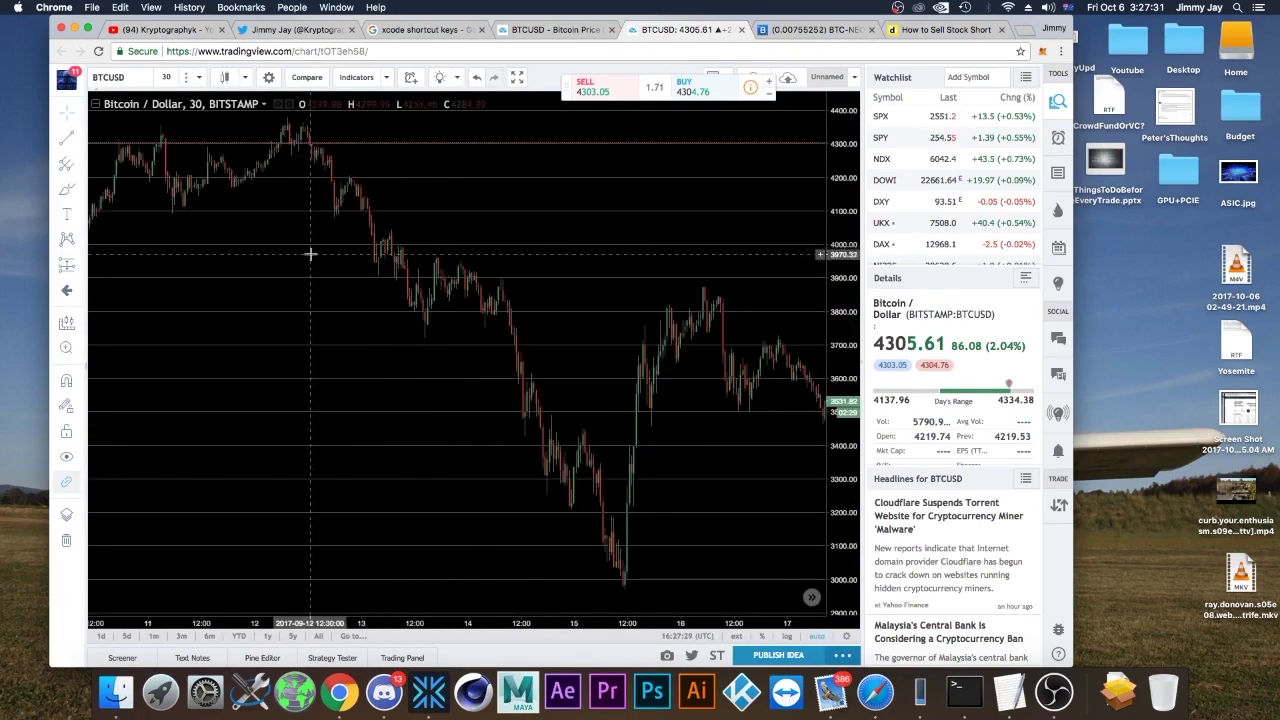
scroll(462, 259, "left", 5)
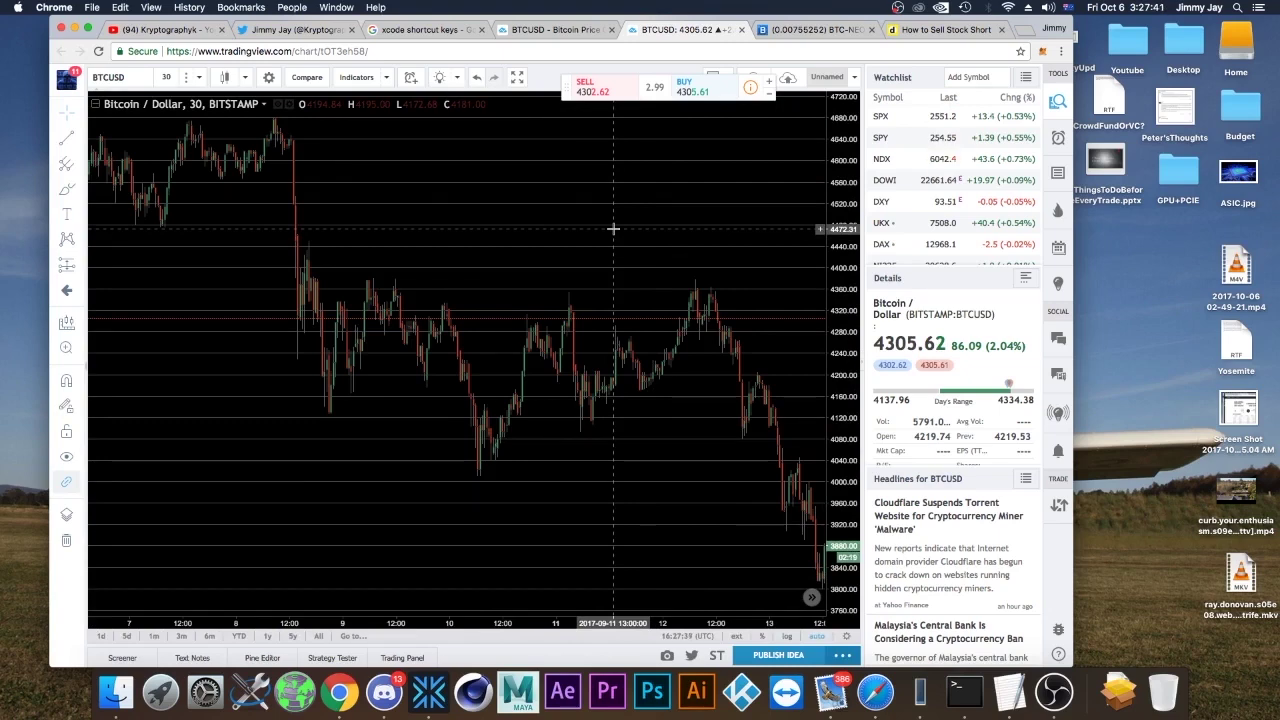
scroll(369, 323, "left", 5)
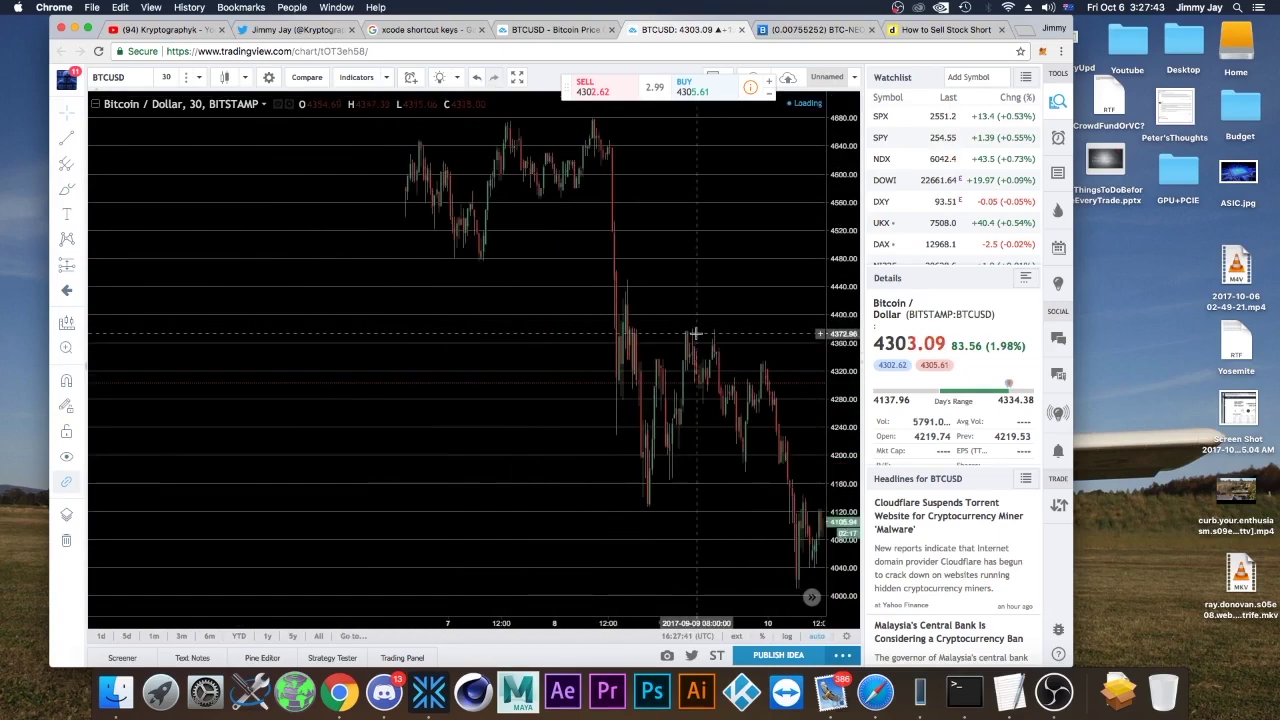
left_click_drag(385, 296, 682, 310)
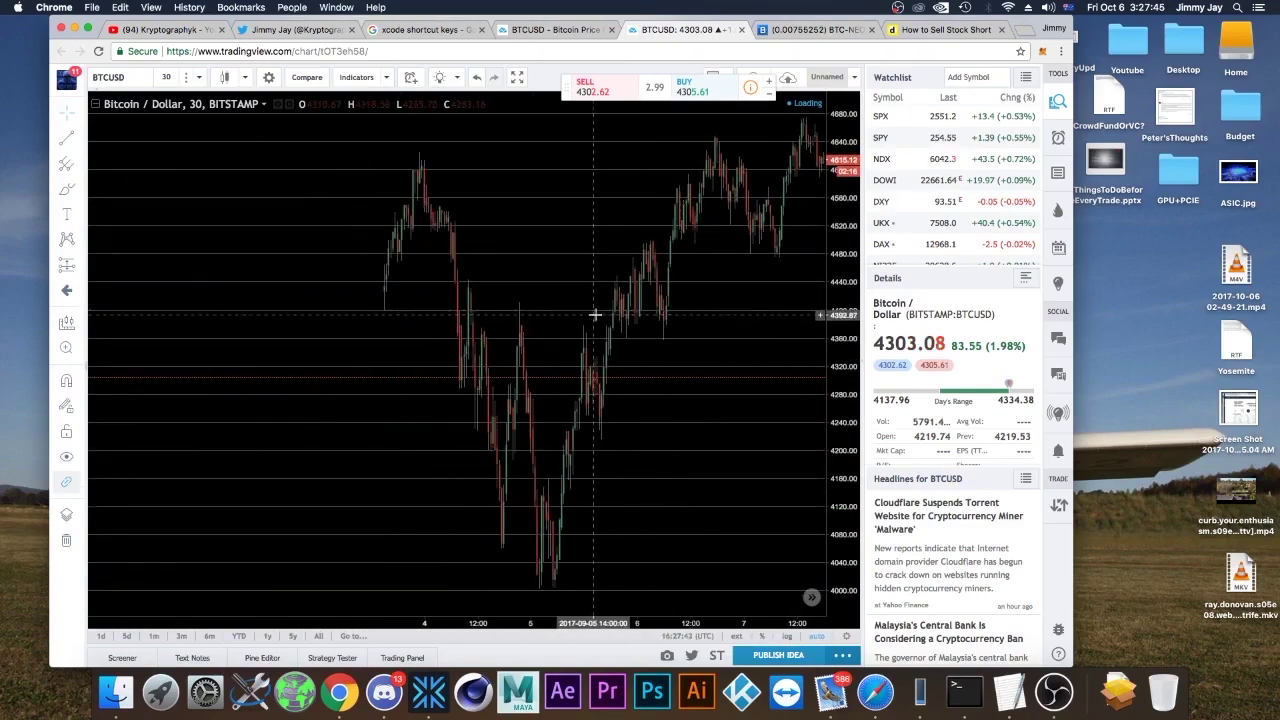
scroll(594, 315, "right", 5)
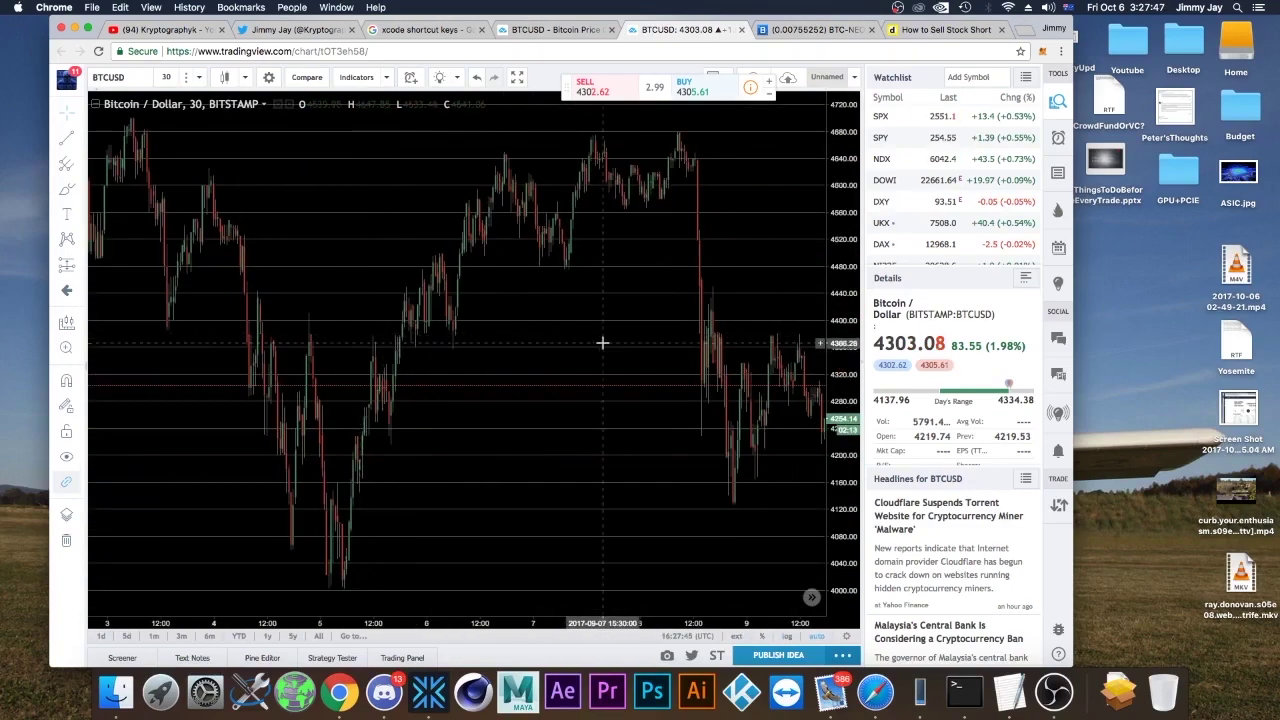
left_click_drag(619, 342, 240, 351)
left_click_drag(557, 343, 195, 350)
left_click_drag(480, 345, 245, 343)
left_click_drag(580, 329, 250, 346)
left_click_drag(551, 311, 428, 320)
left_click_drag(520, 340, 424, 349)
left_click_drag(527, 343, 501, 348)
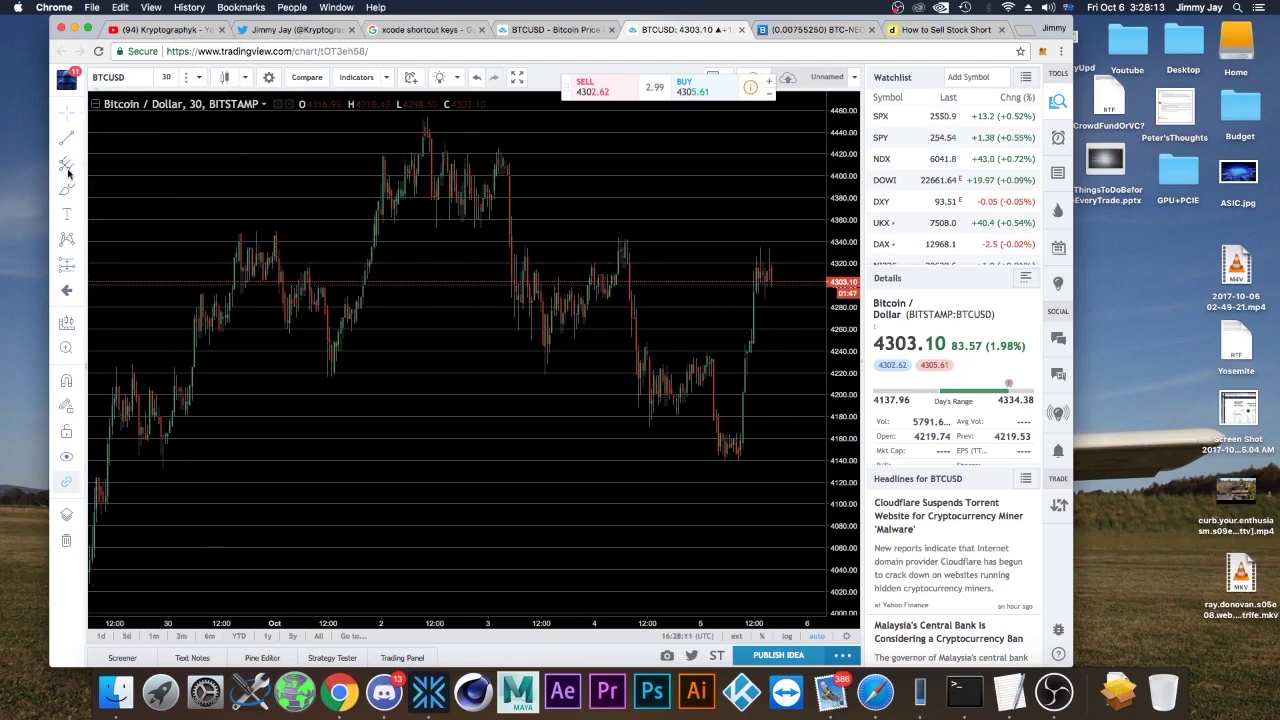
- Draw a Head & Shoulders pattern over the early-October peaks, with shoulders near 4344 and 4339, head near 4448 and neckline troughs near 4254
left_click(65, 138)
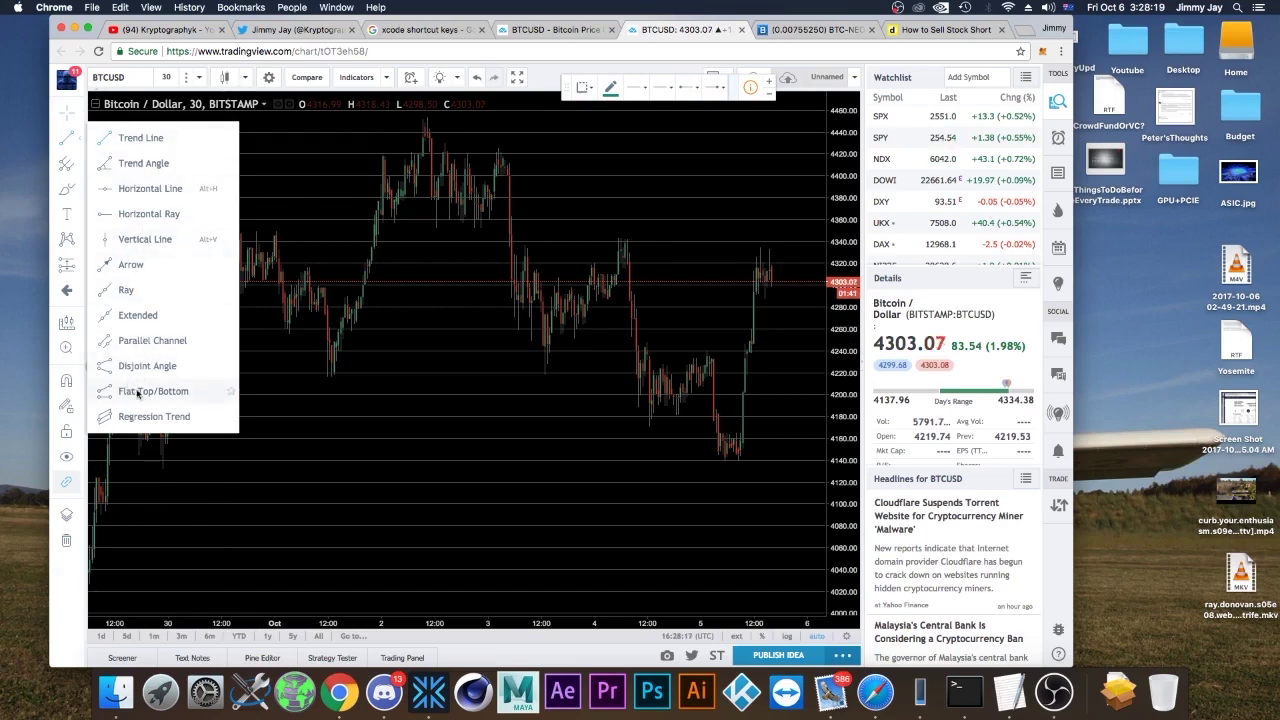
left_click(66, 240)
left_click(66, 240)
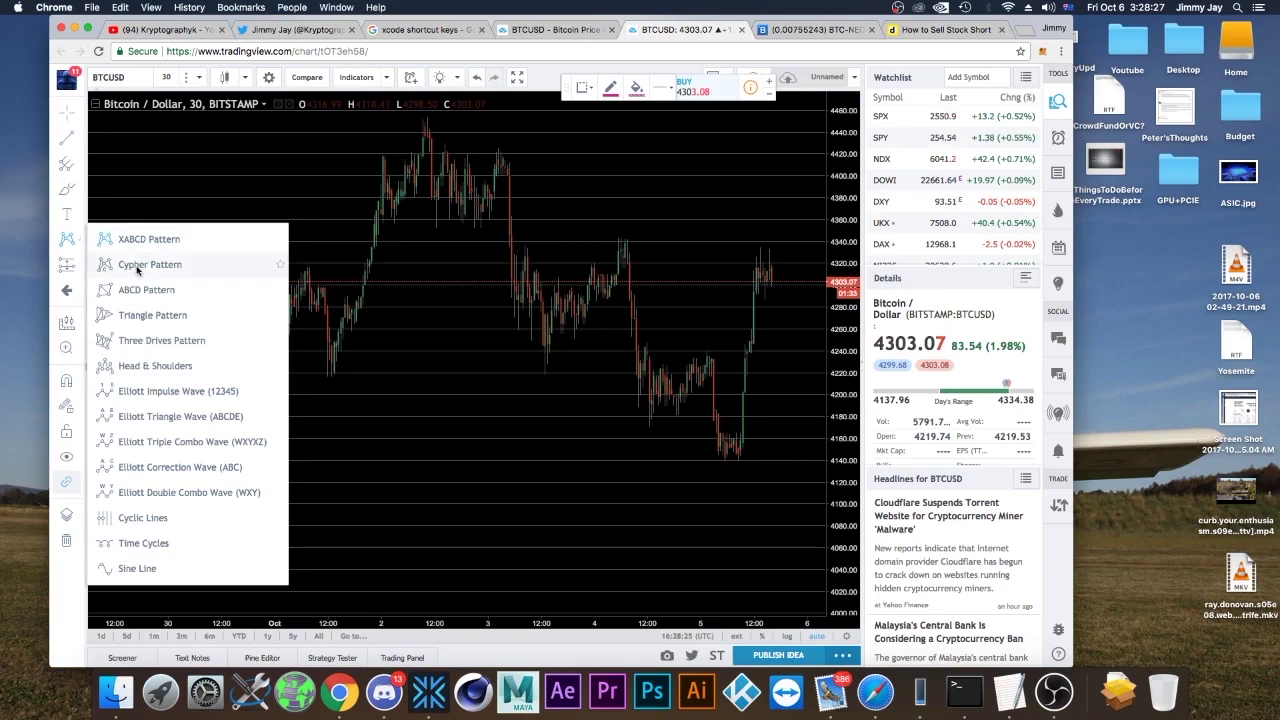
left_click(115, 366)
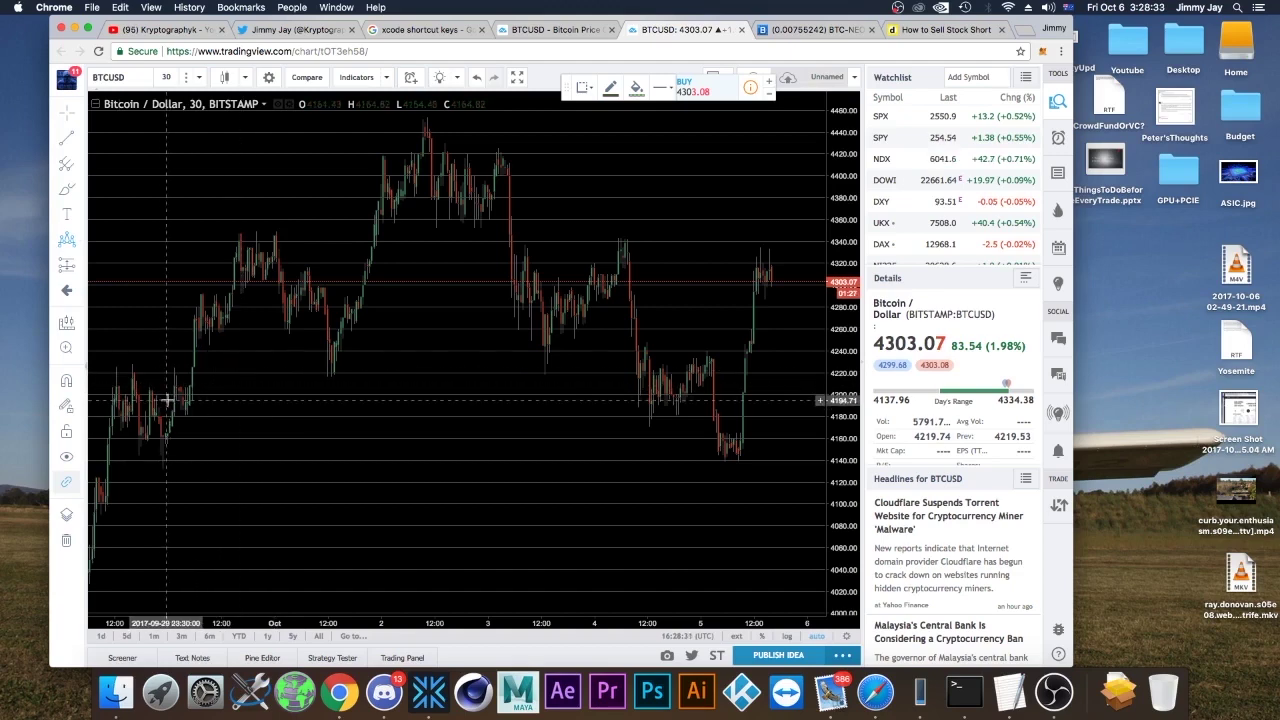
left_click(155, 410)
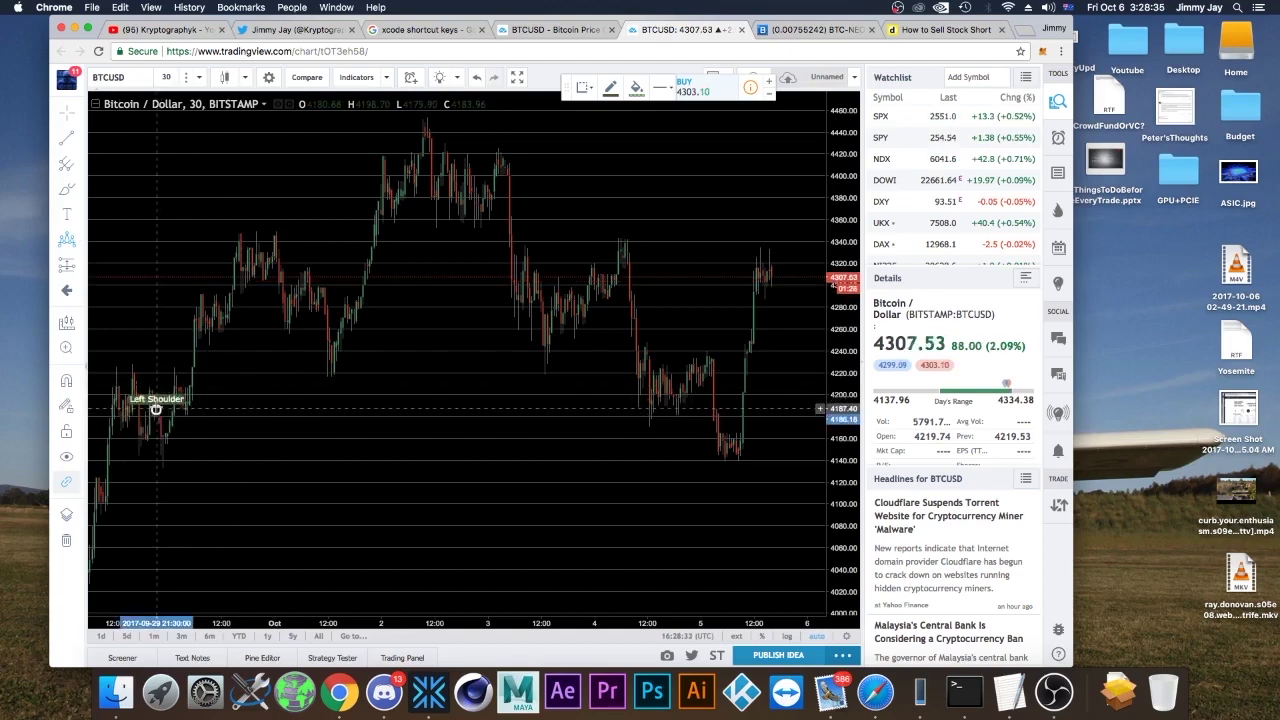
left_click(254, 237)
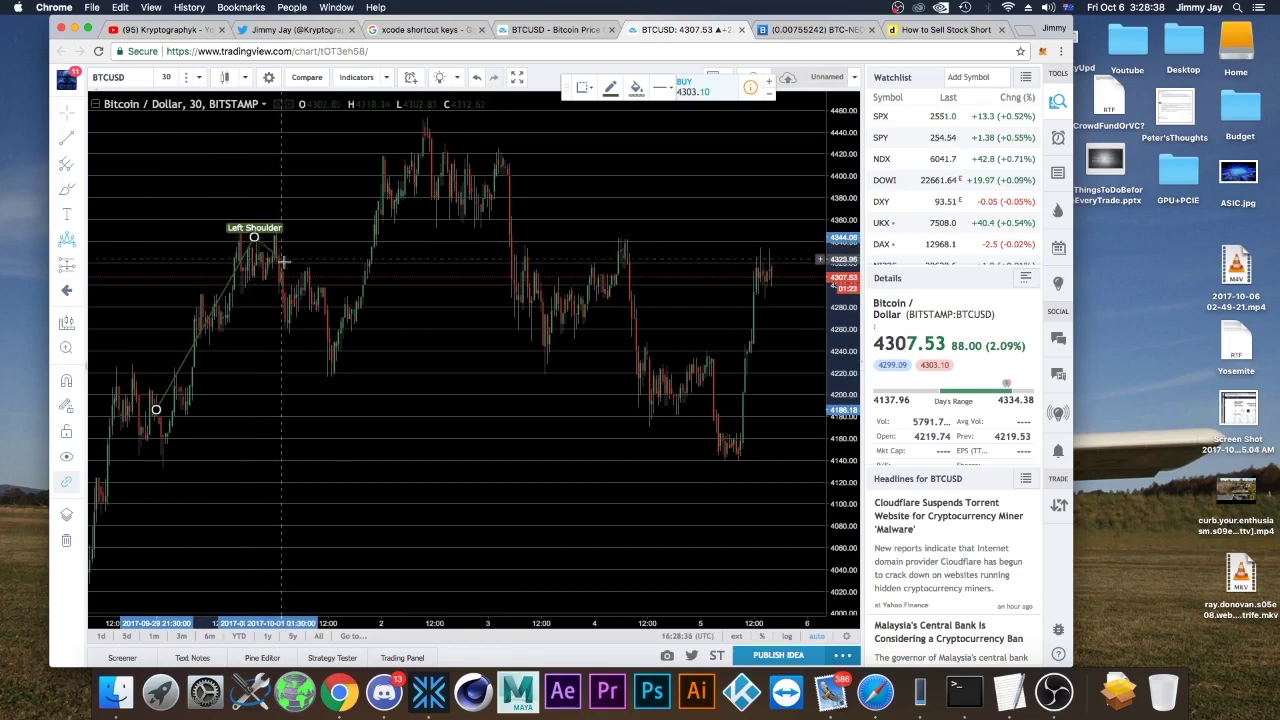
left_click(336, 335)
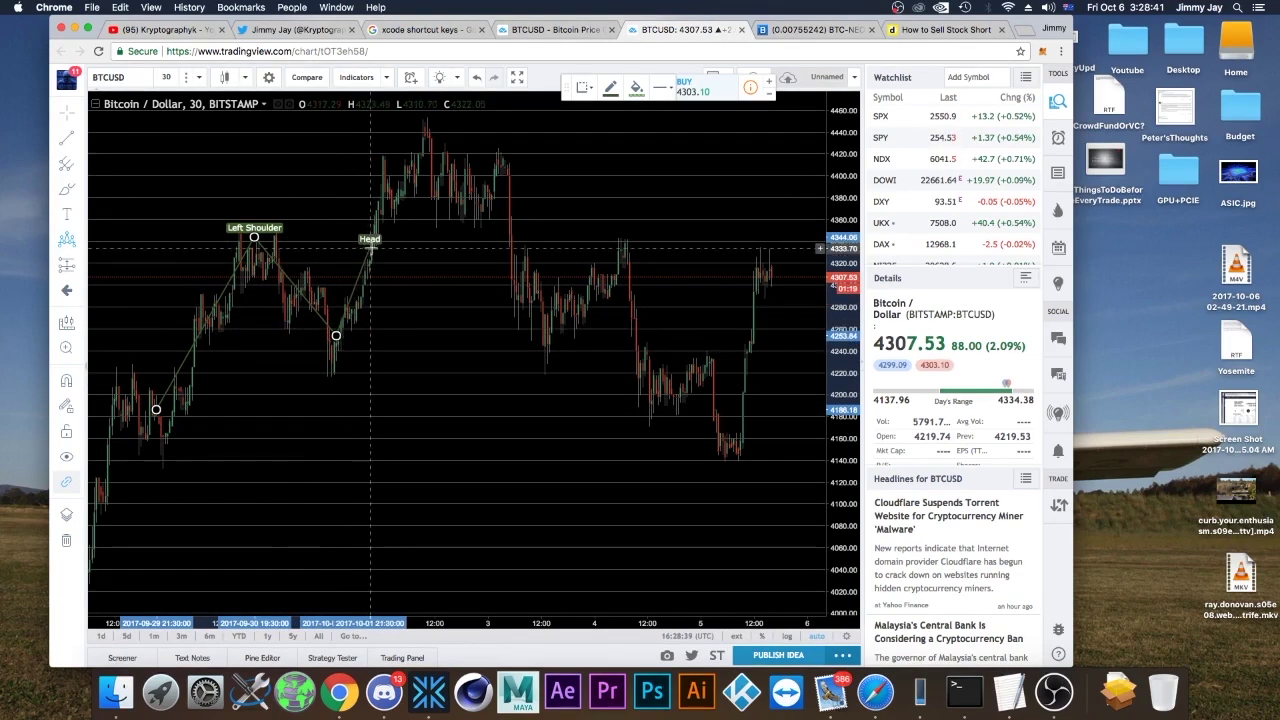
left_click(432, 119)
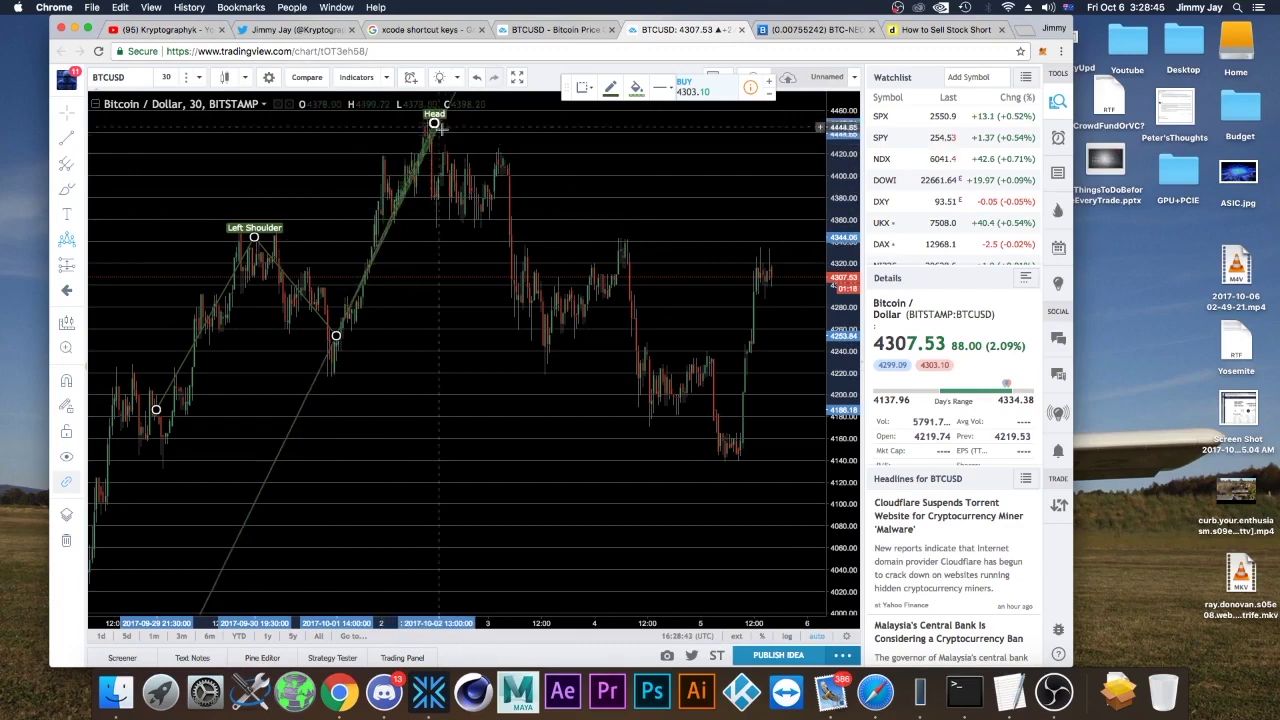
left_click(549, 336)
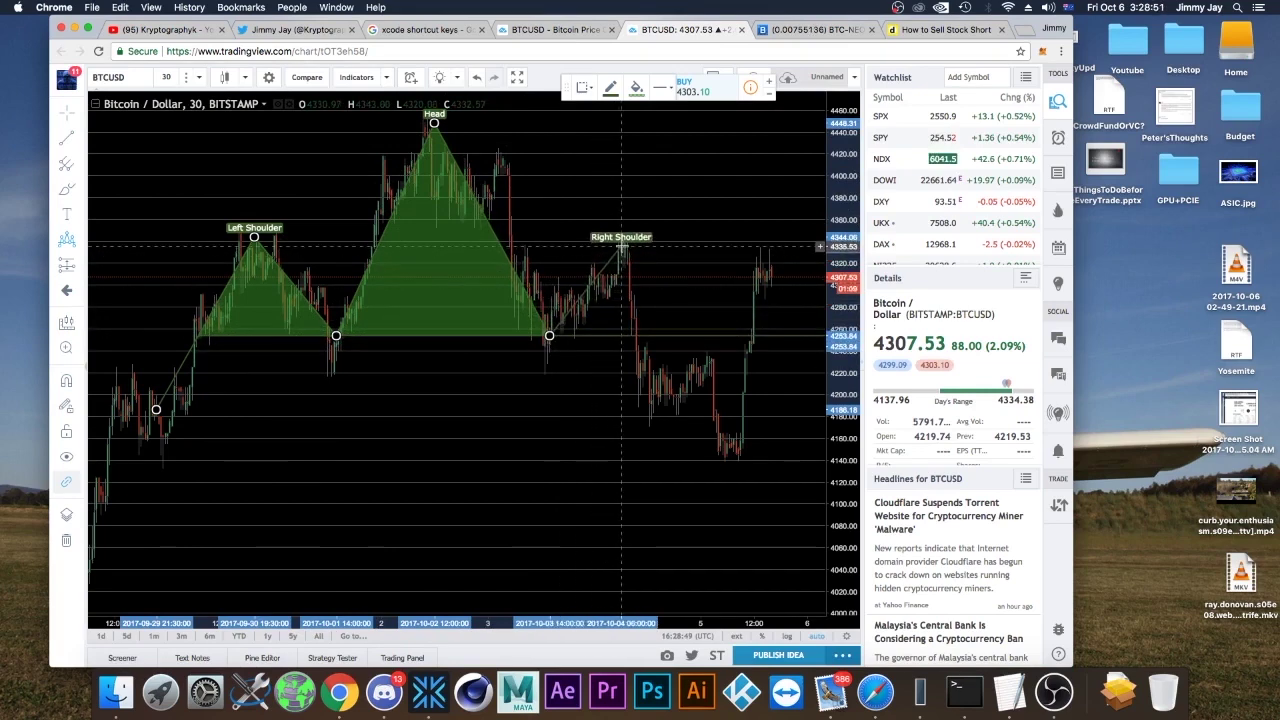
left_click(624, 242)
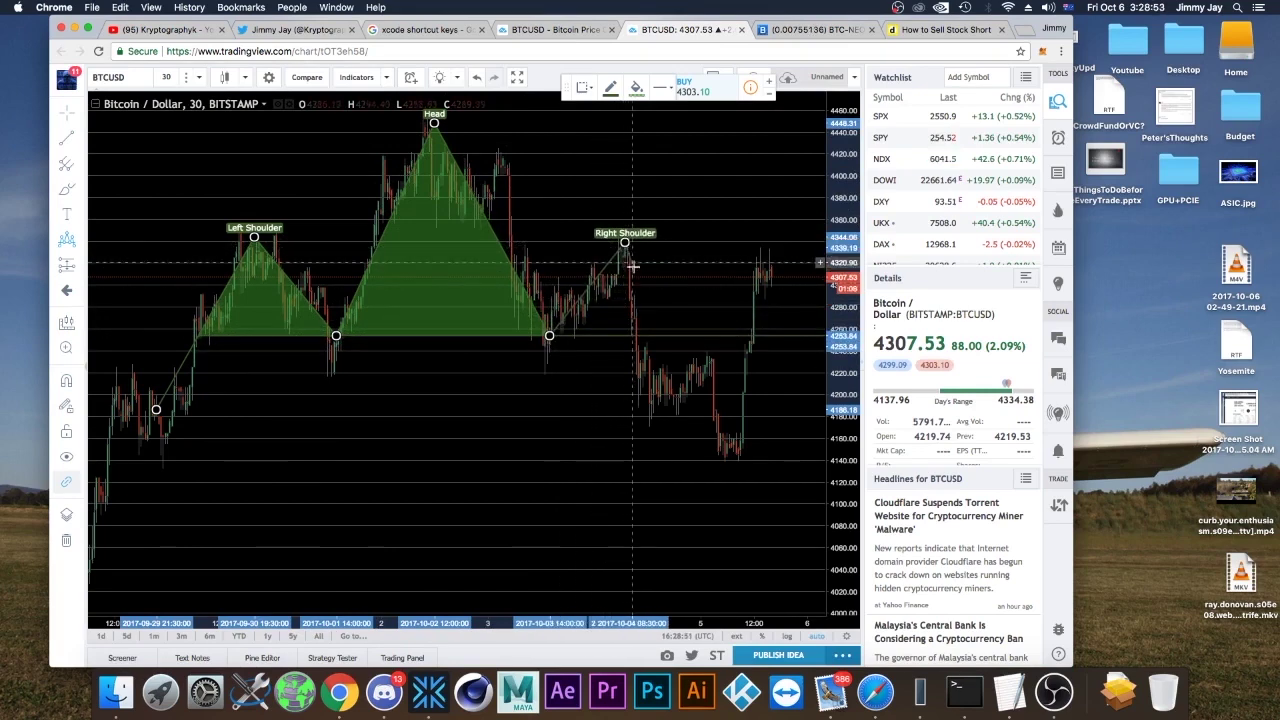
left_click(647, 337)
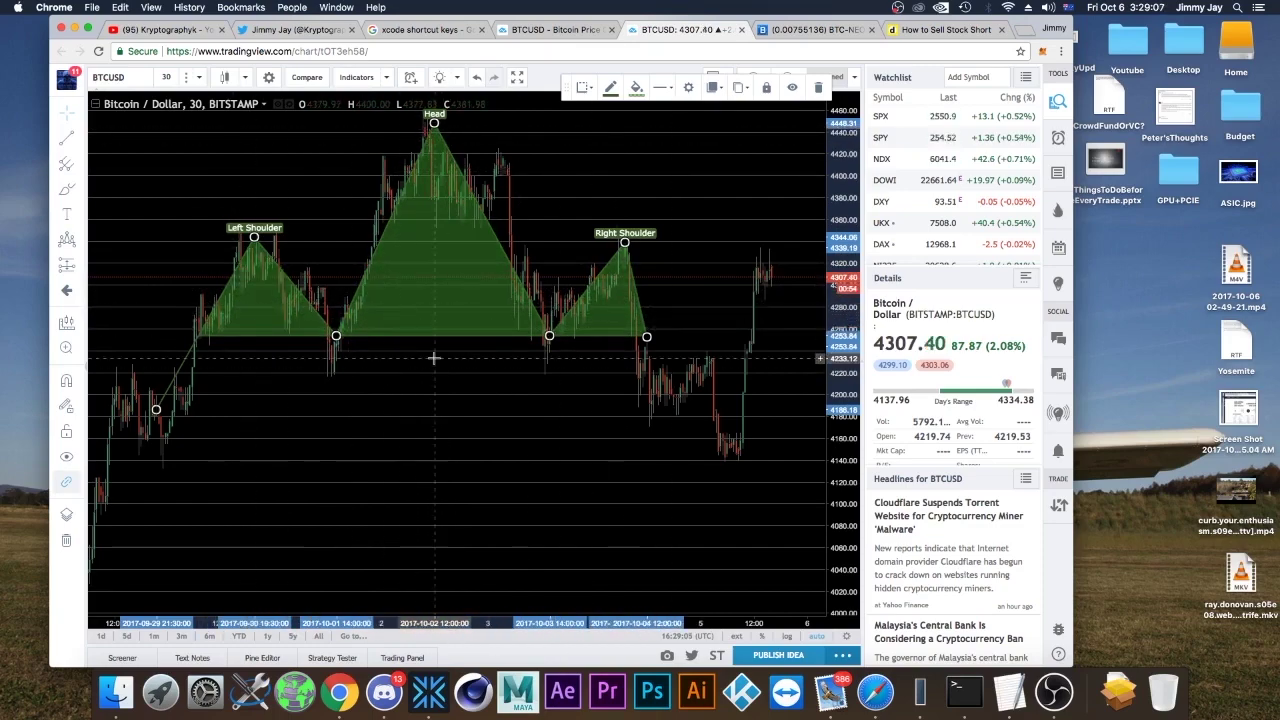
- Draw a trend line beneath the late-September lows, from about 3624 on 24 September to about 4176 on 30 September
mouse_move(368, 391)
left_mouse_down()
mouse_move(580, 389)
mouse_move(334, 377)
mouse_move(561, 379)
mouse_move(466, 380)
mouse_move(563, 420)
mouse_move(452, 439)
left_mouse_up()
left_click_drag(315, 410, 767, 363)
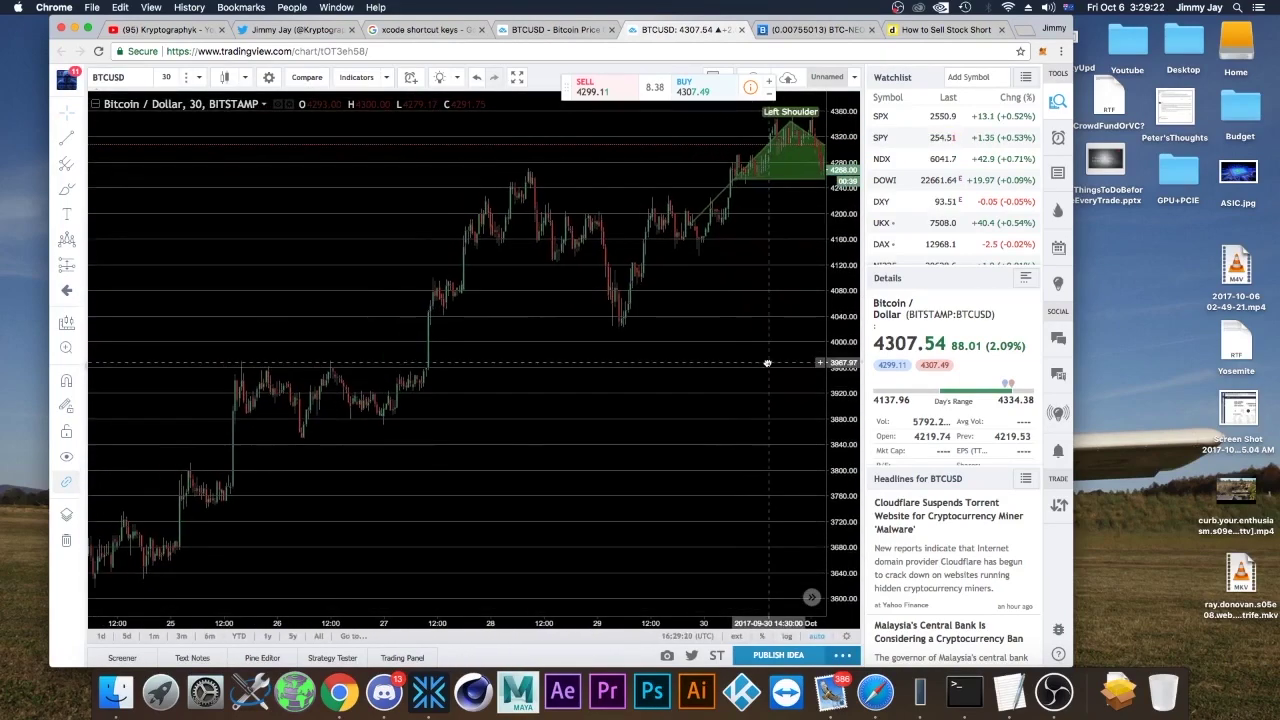
left_click(63, 145)
left_click(135, 582)
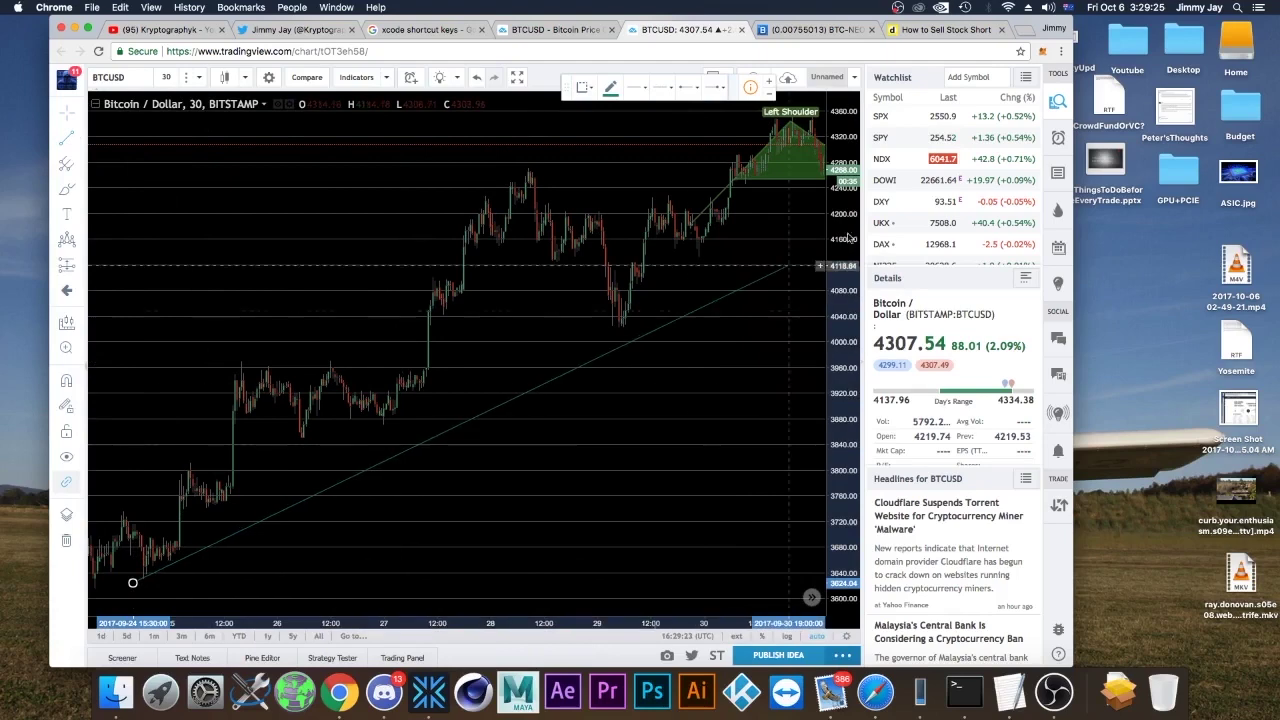
left_click(792, 229)
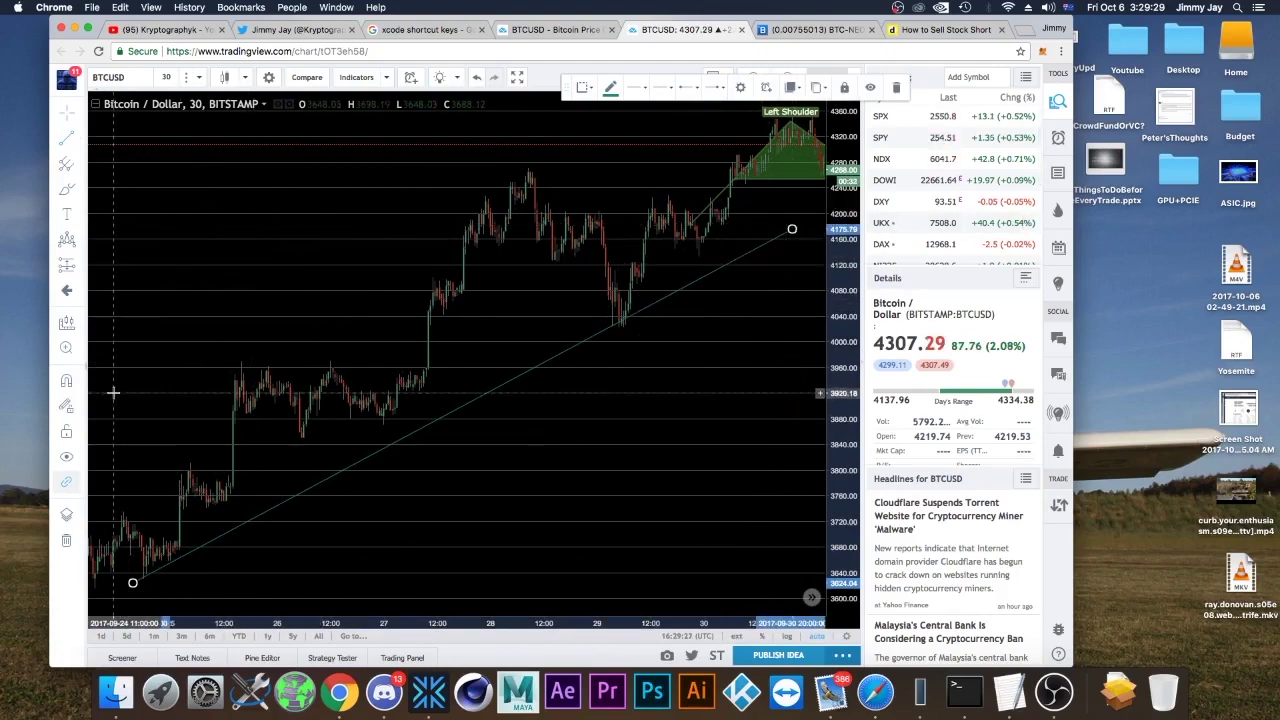
- Draw a second trend line above the late-September highs, from about 3904 to about 4363, forming a channel with the lower line
left_click_drag(113, 393, 132, 393)
left_click(66, 138)
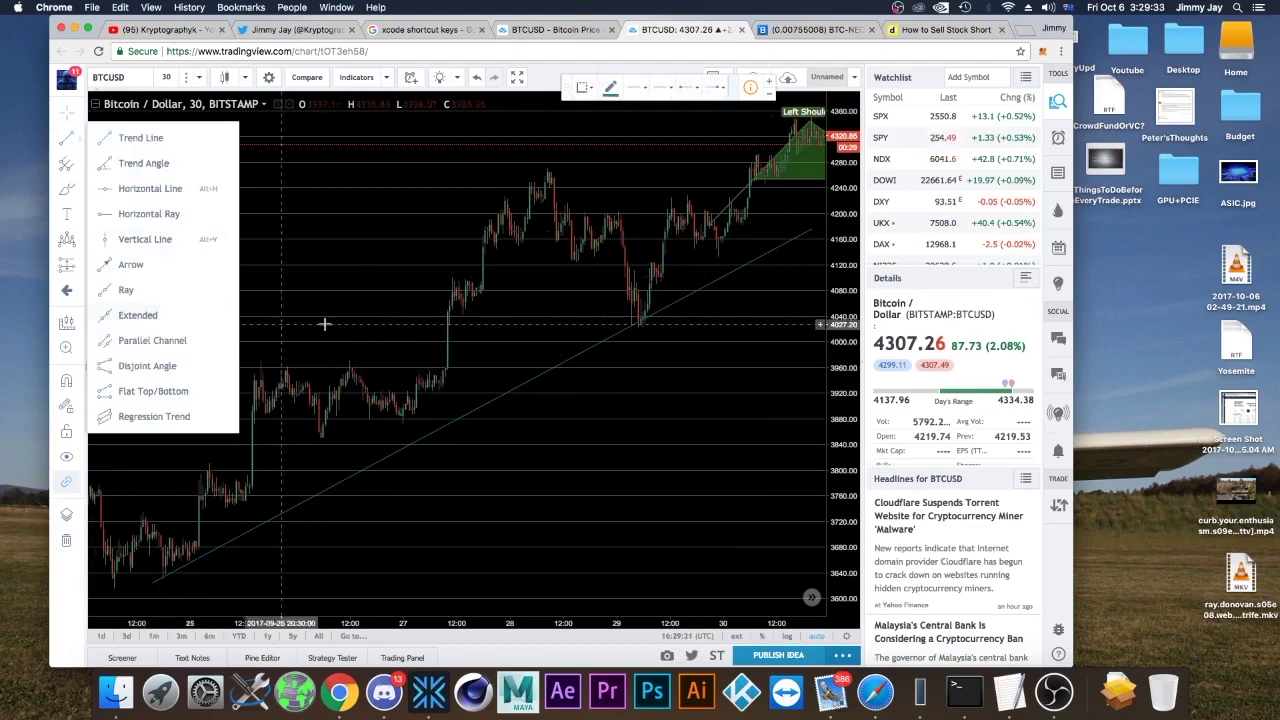
left_click(135, 137)
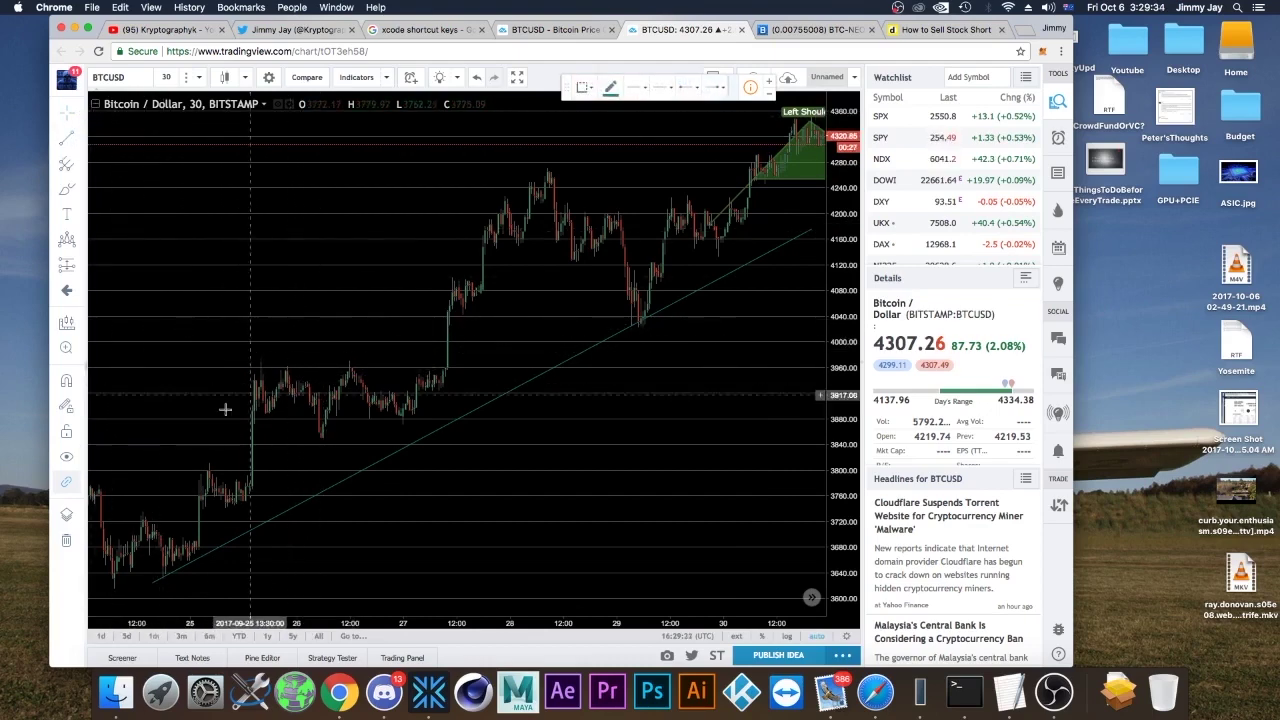
left_click(136, 403)
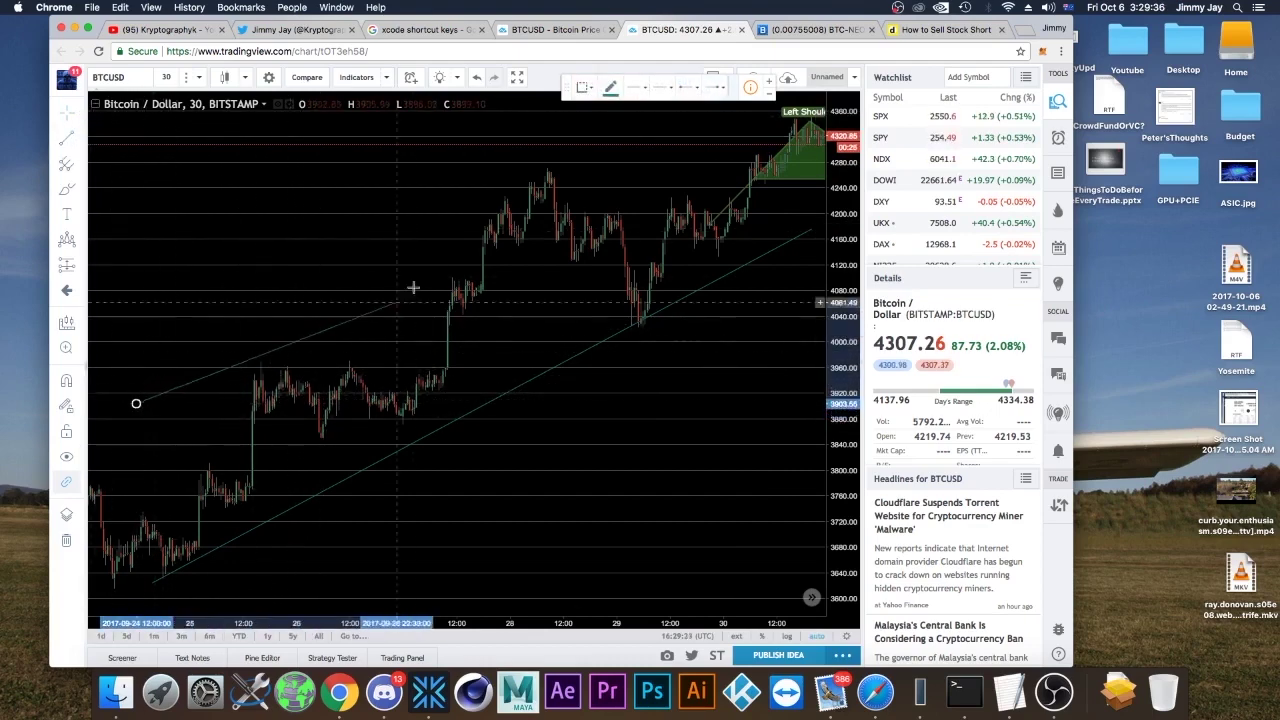
left_click(721, 108)
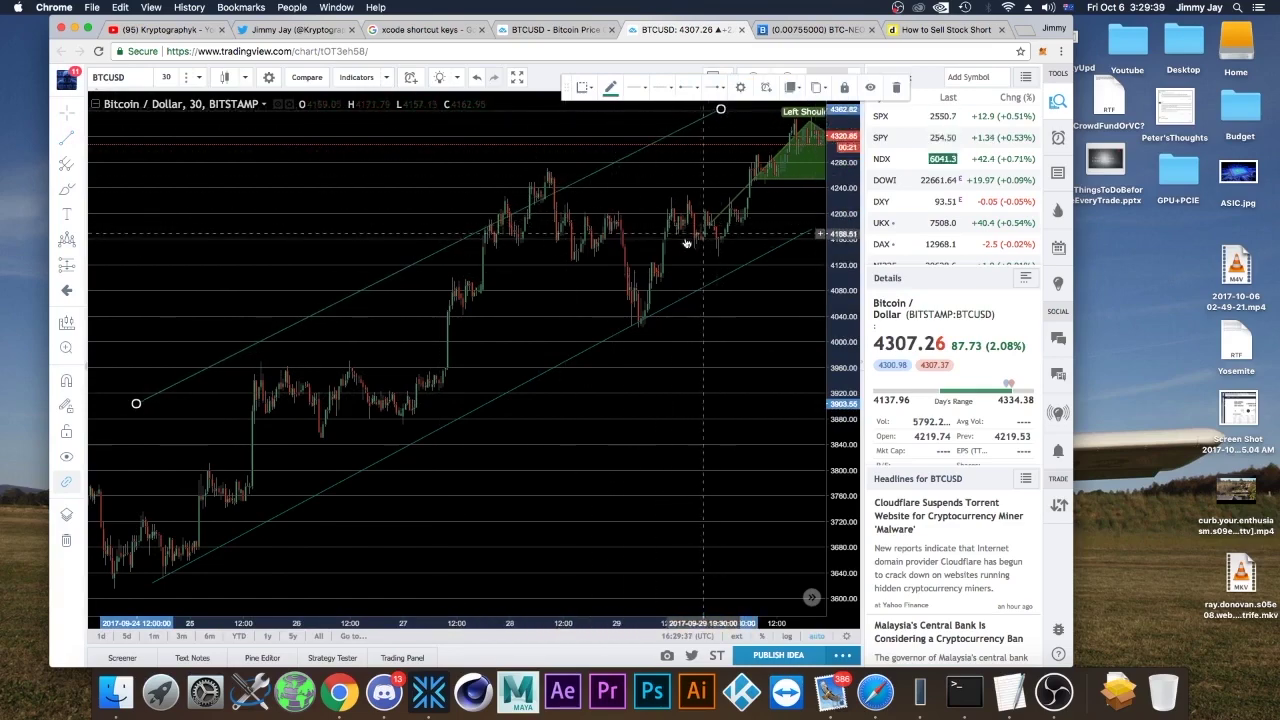
- Review the head and shoulders pattern against the preceding trend channel and the price movement that follows it
left_click_drag(642, 245, 173, 322)
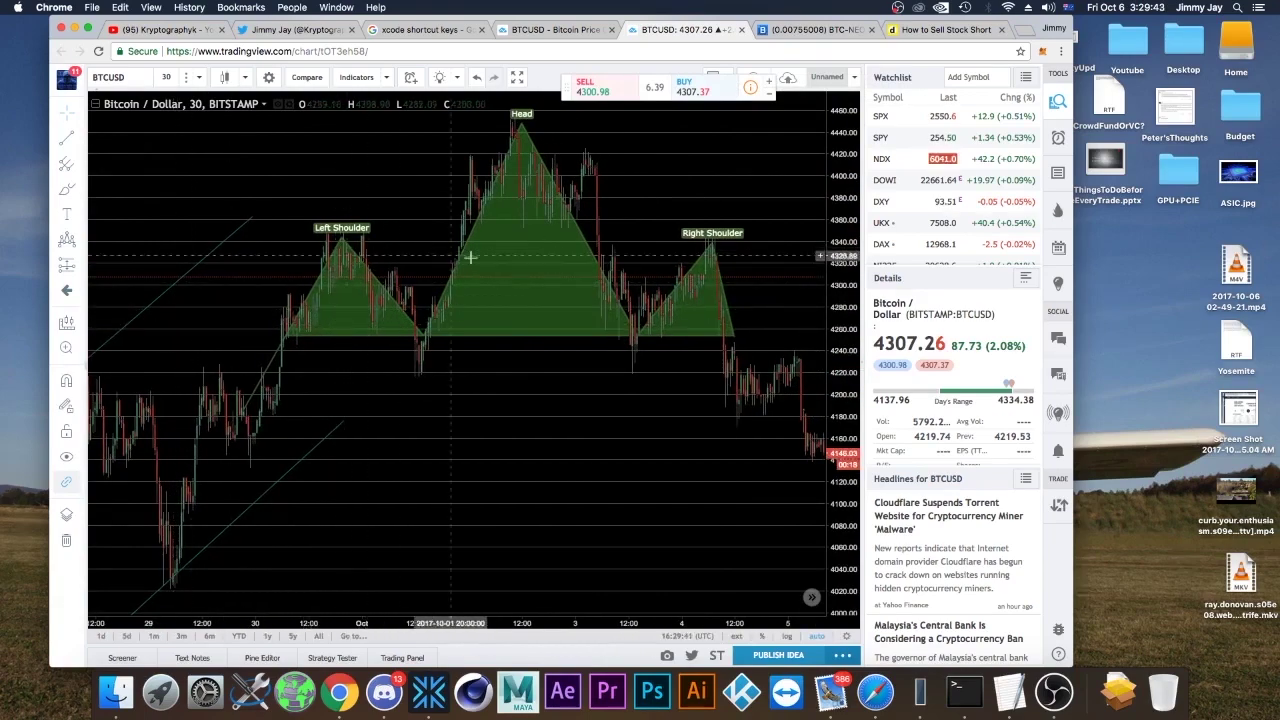
left_click_drag(614, 365, 541, 340)
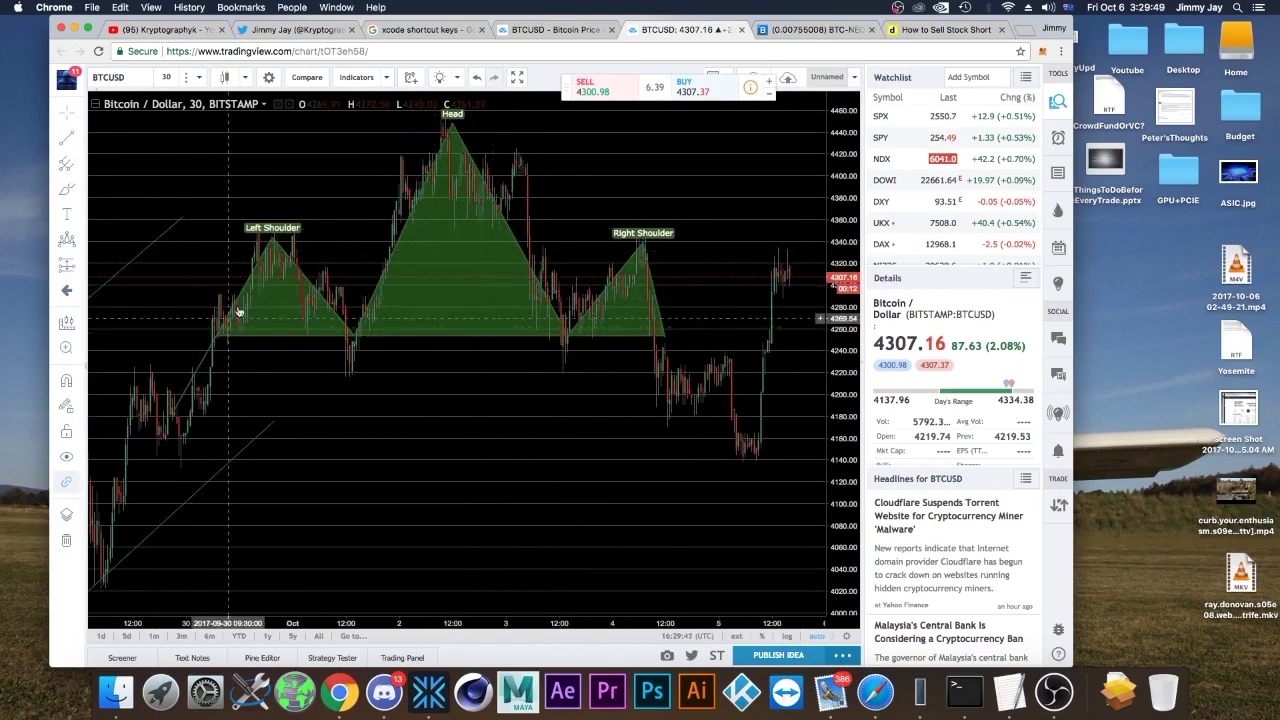
left_click_drag(660, 405, 610, 402)
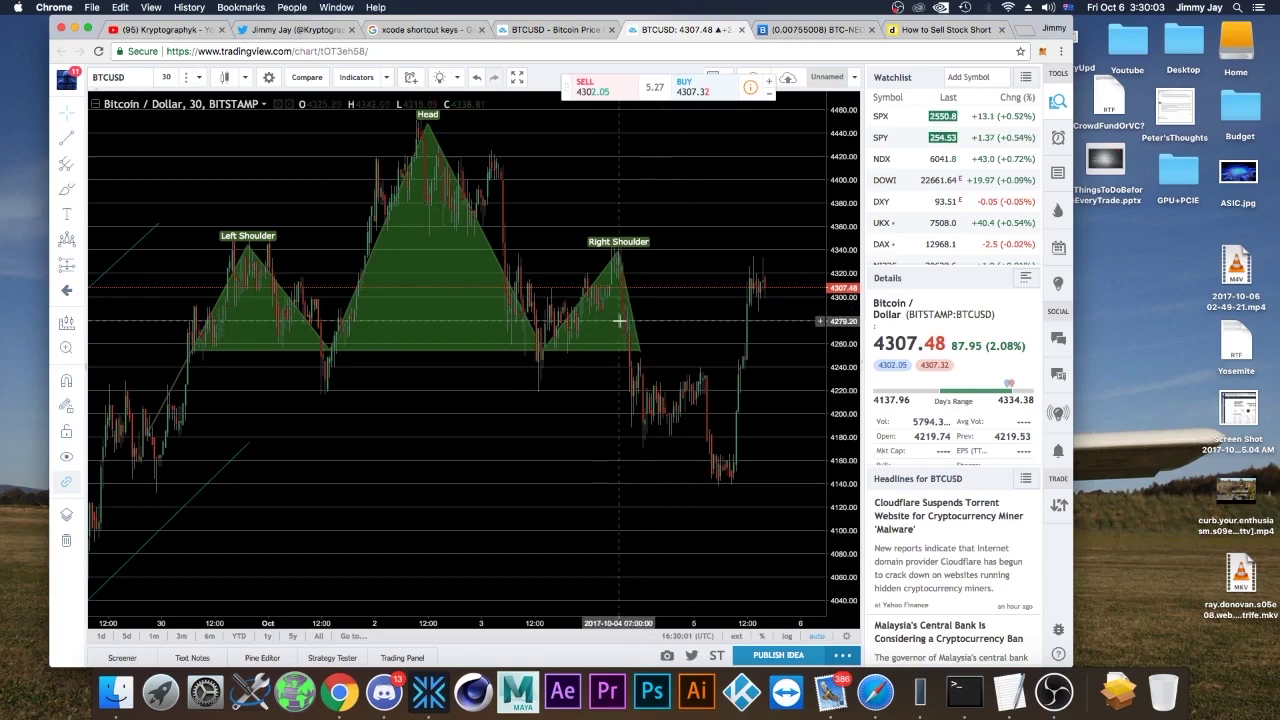
scroll(687, 325, "down", 1)
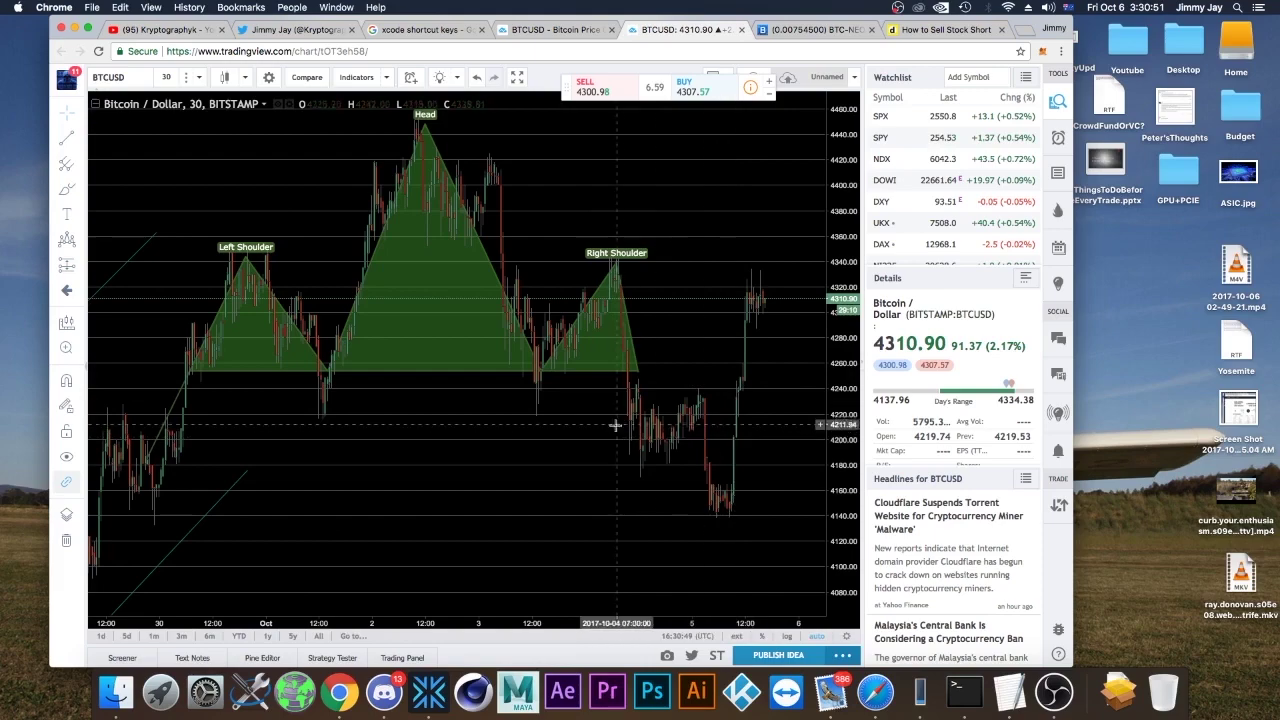
left_click_drag(589, 449, 867, 440)
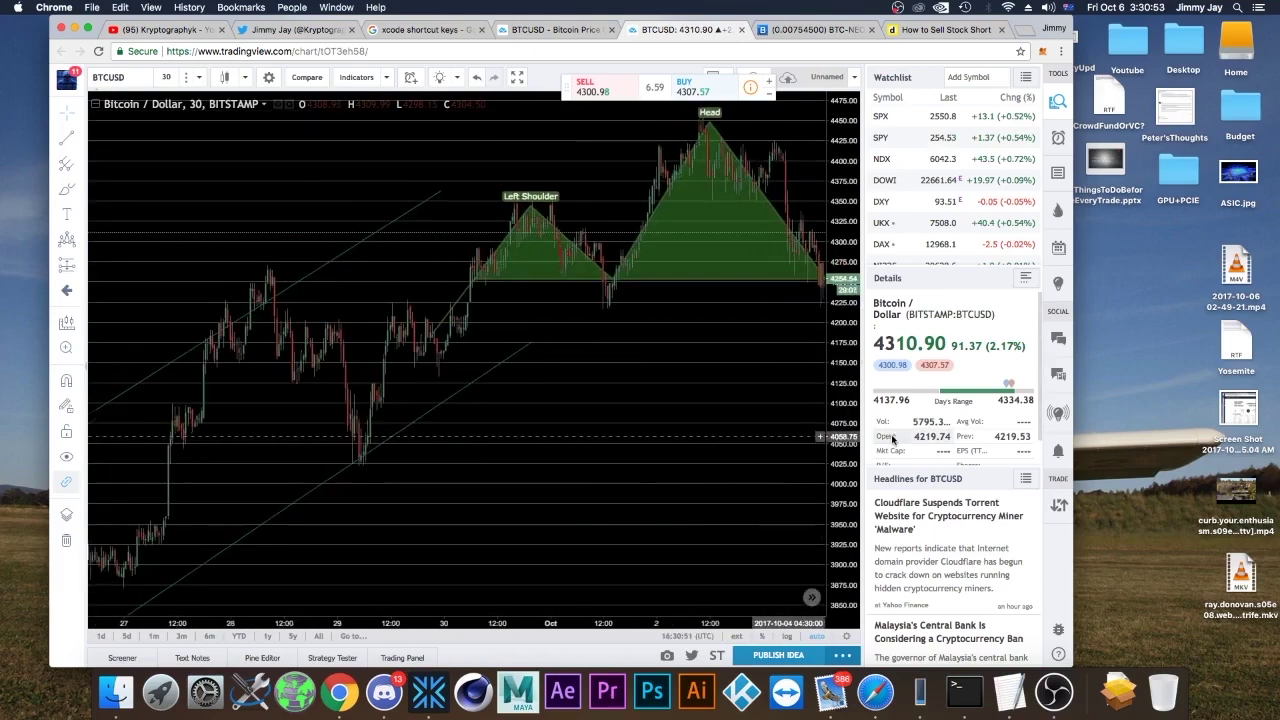
left_click_drag(662, 432, 477, 406)
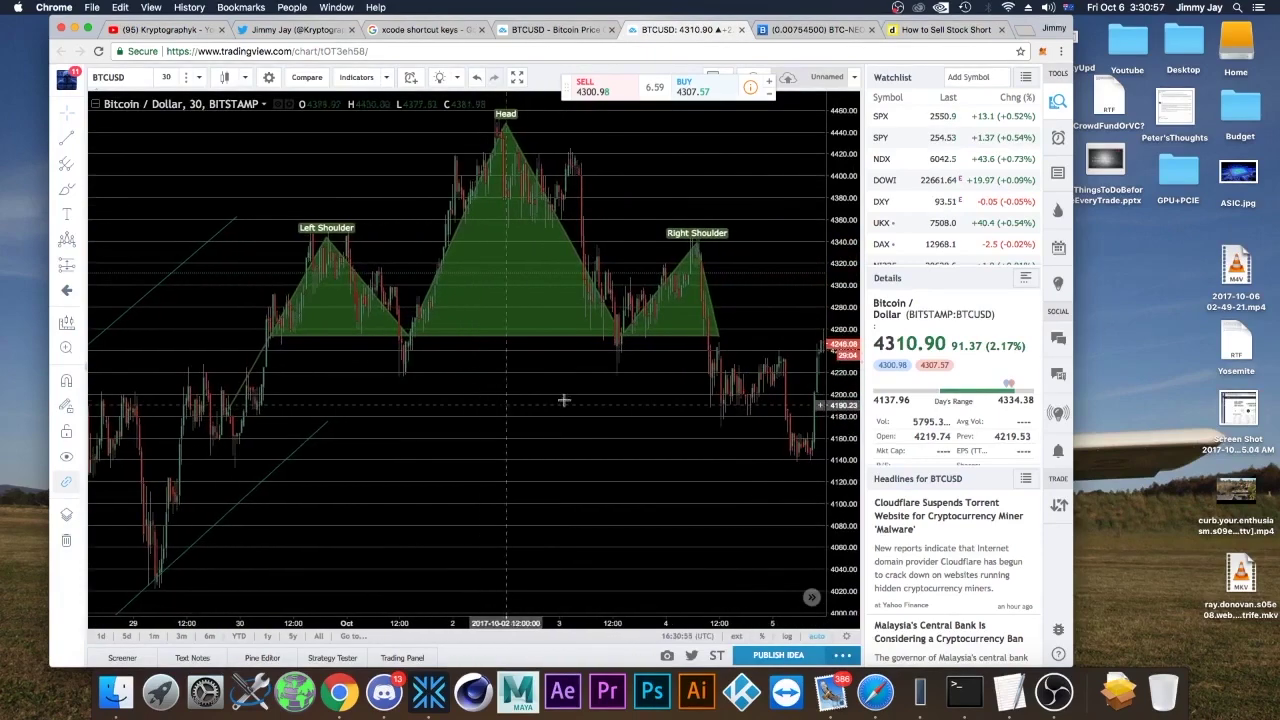
- Examine the chart from the late-September channel through the Head & Shoulders pattern to the latest candles
scroll(423, 357, "left", 5)
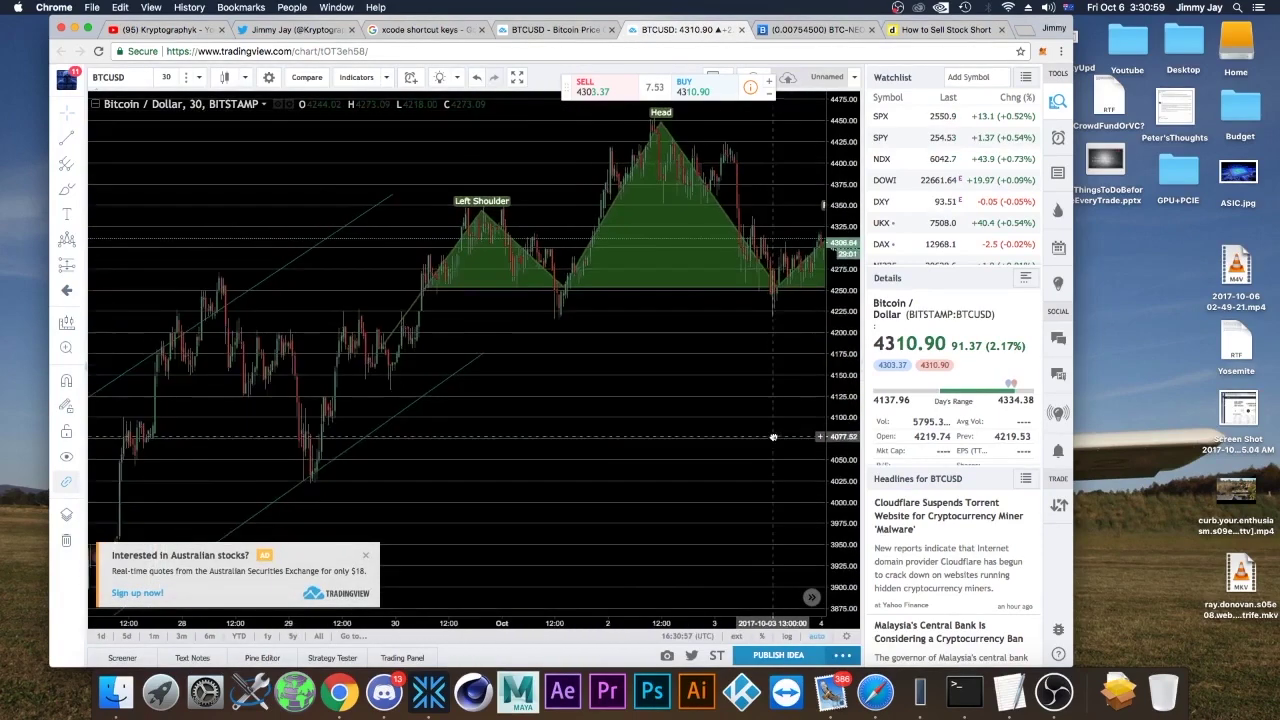
left_click_drag(263, 429, 634, 394)
scroll(418, 375, "right", 10)
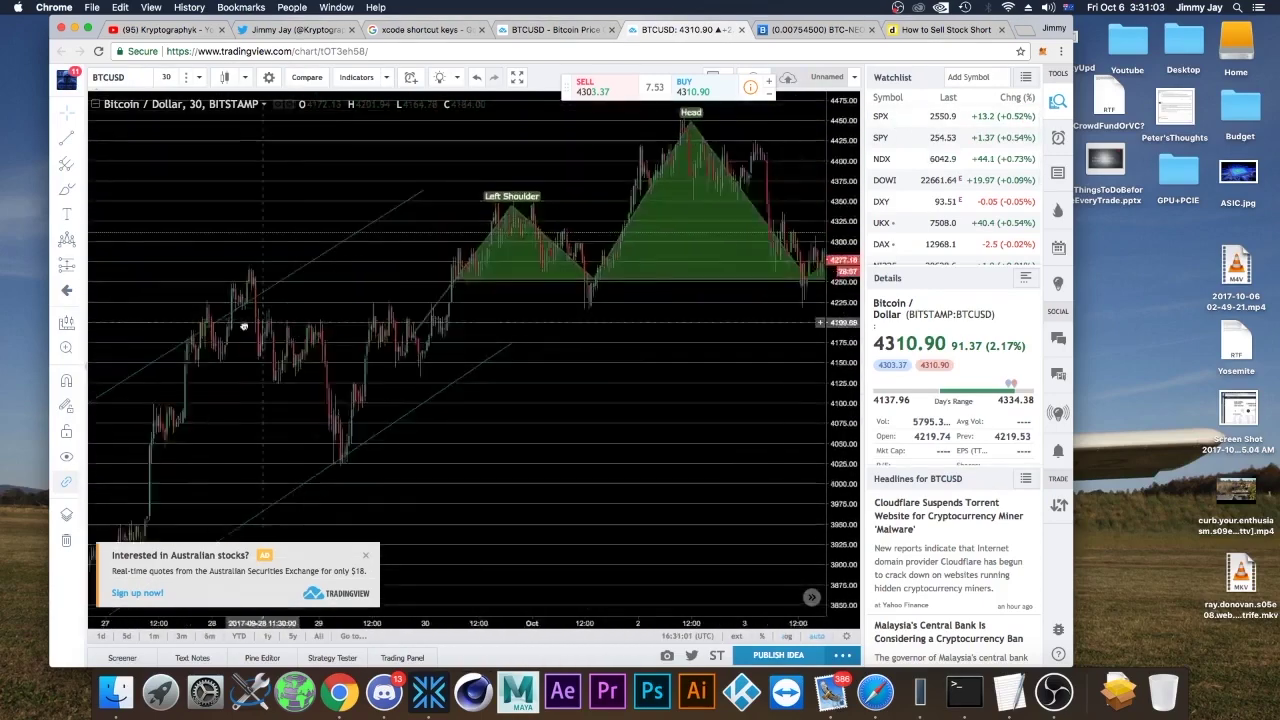
scroll(418, 375, "left", 3)
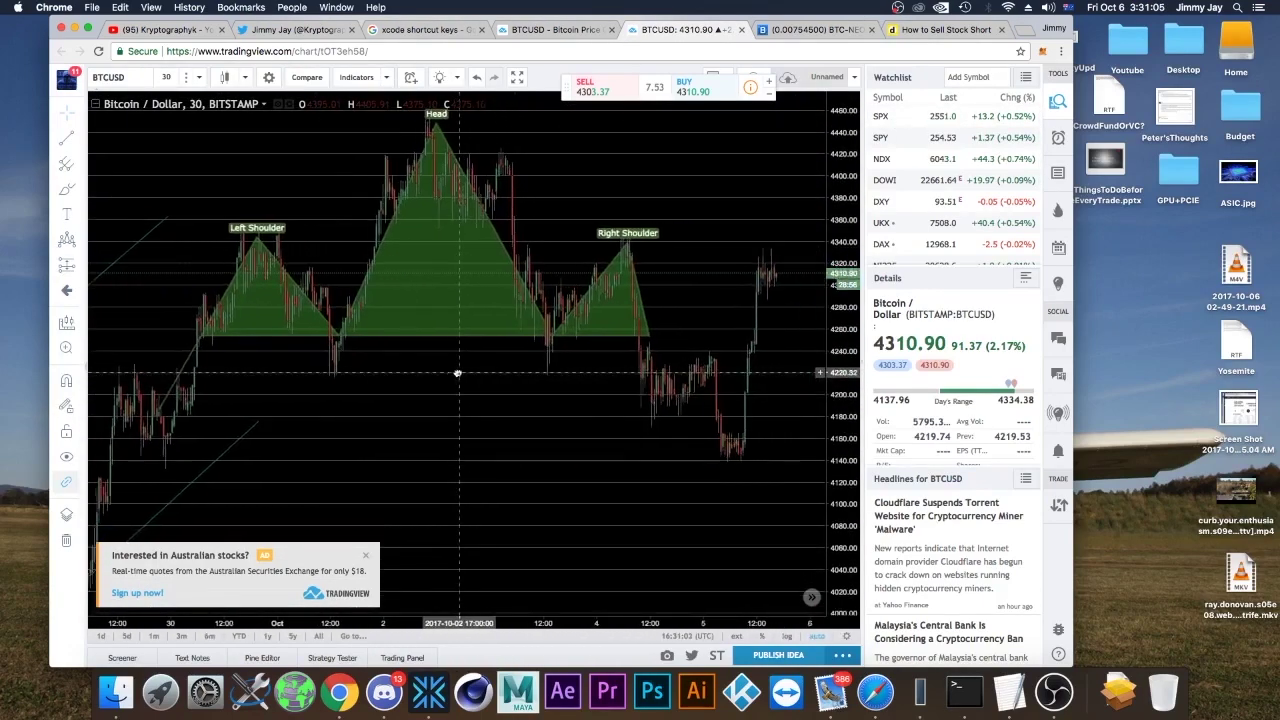
scroll(418, 375, "right", 4)
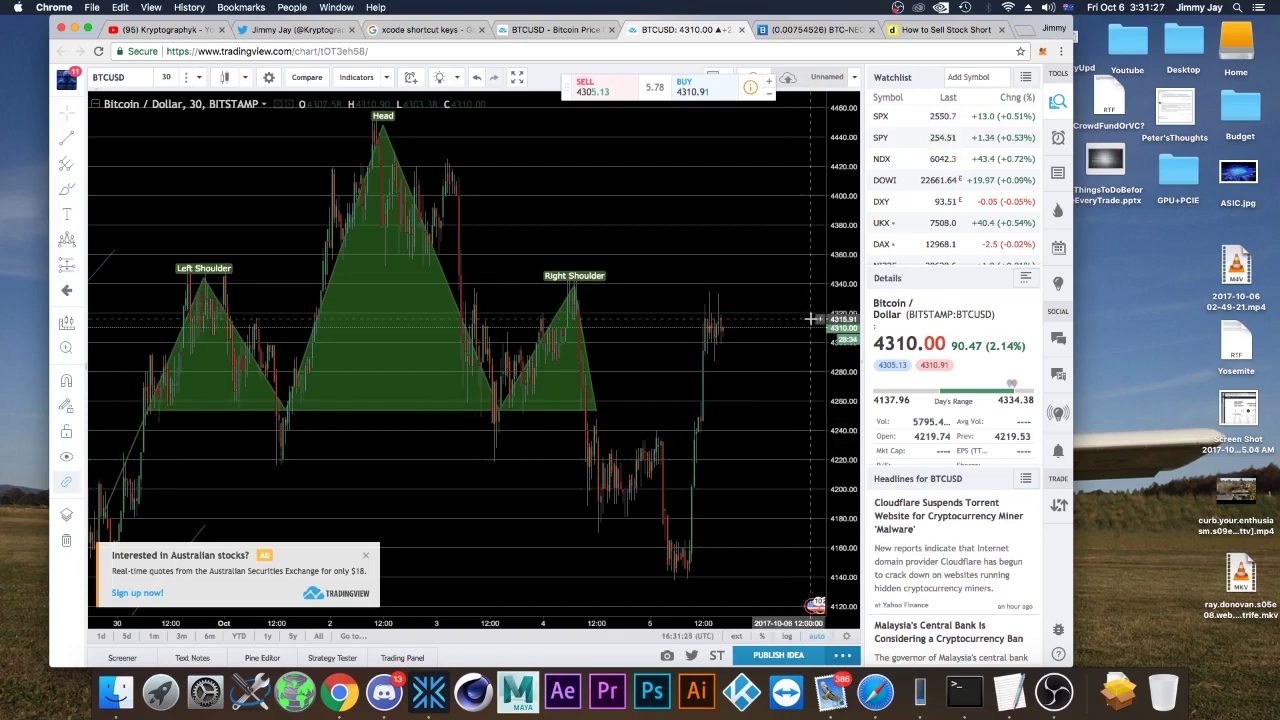
left_click_drag(734, 266, 788, 300)
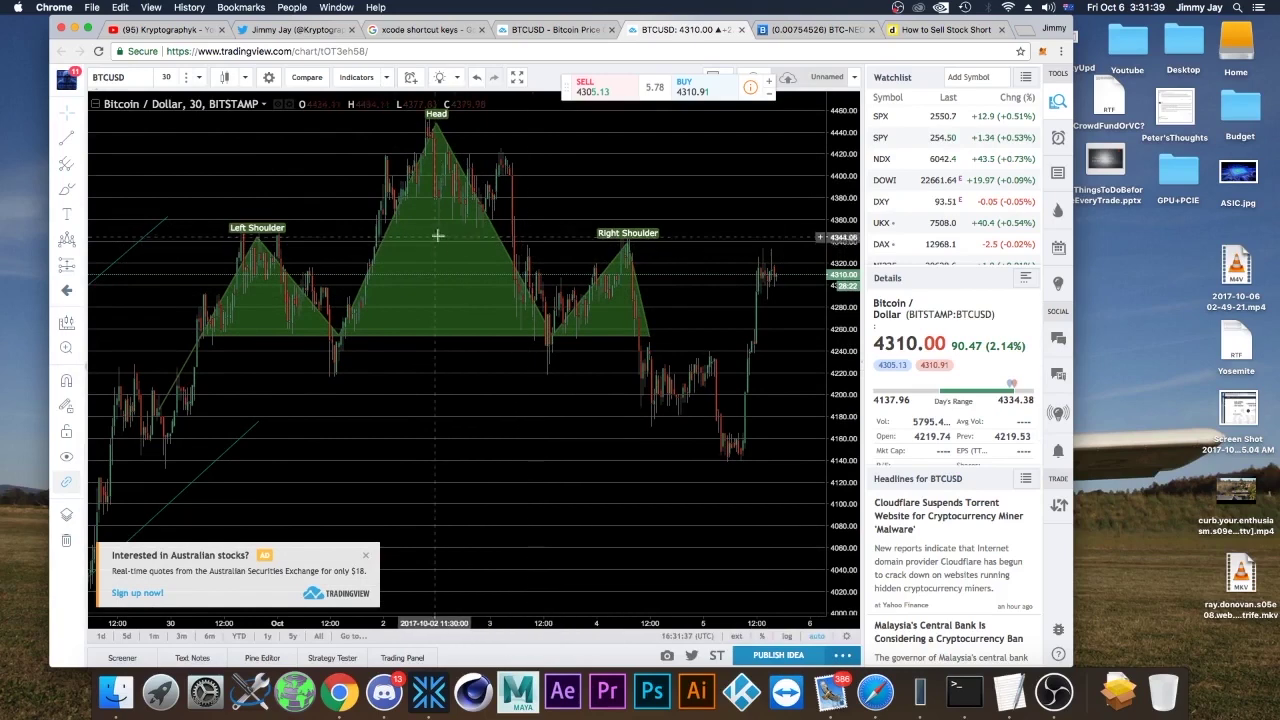
- Remove the Head & Shoulders pattern and both channel trend lines from the chart, and hide the advertisement
right_click(503, 250)
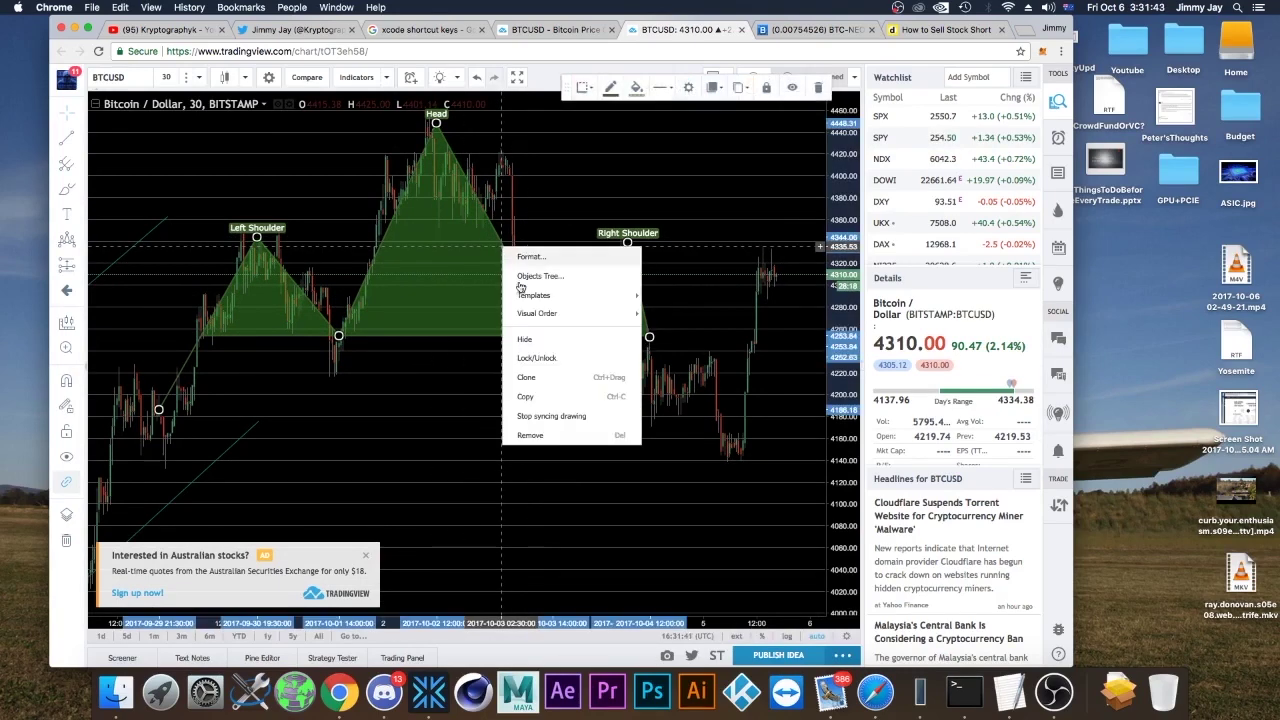
left_click(550, 437)
left_click_drag(423, 380, 792, 378)
right_click(305, 284)
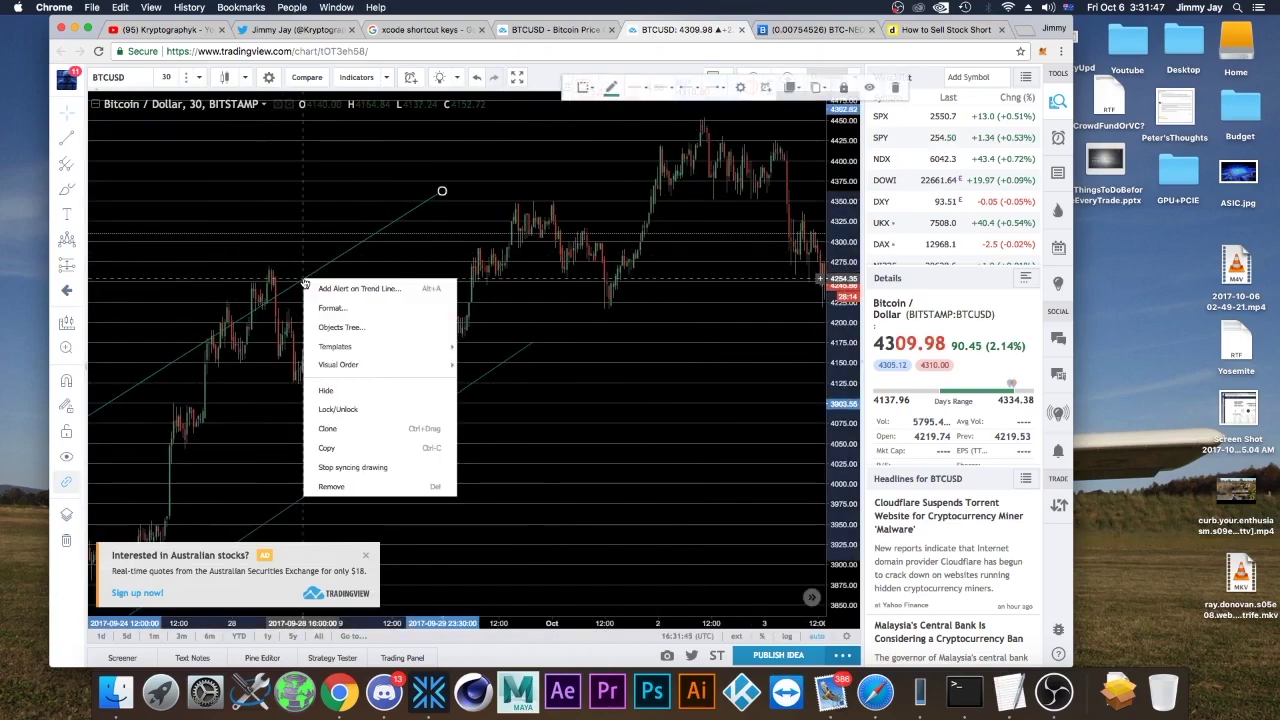
left_click(343, 485)
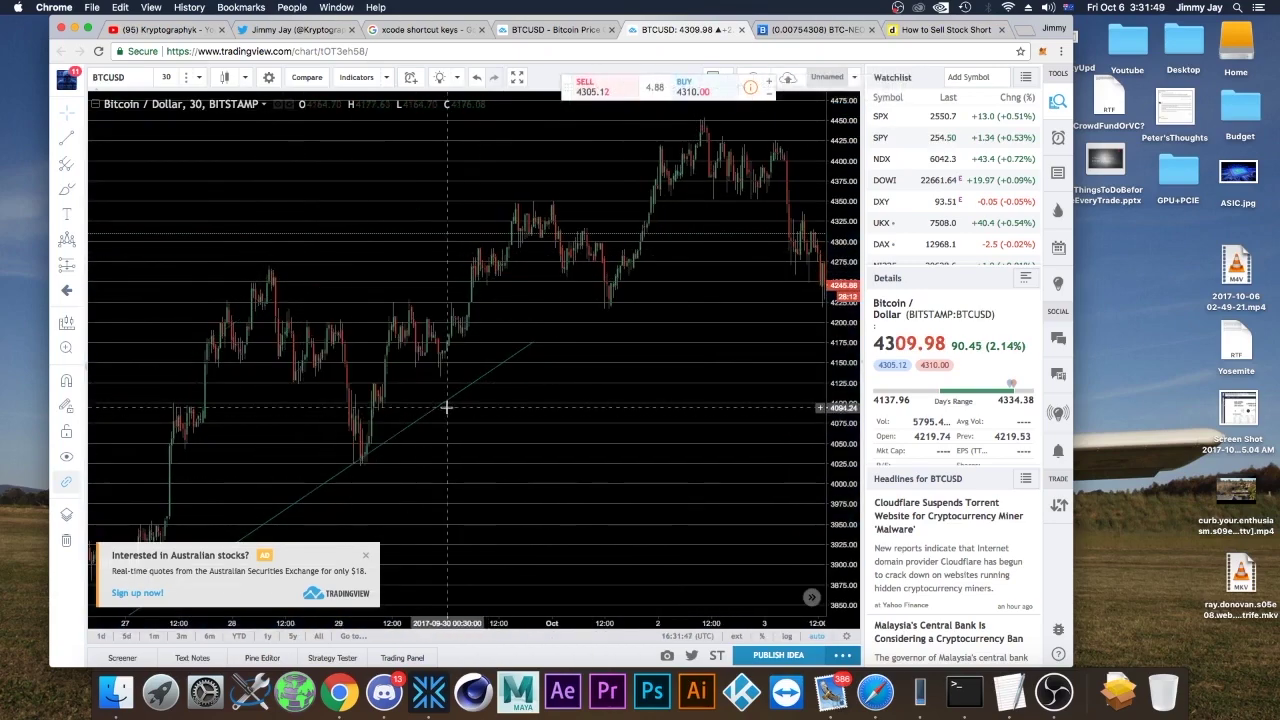
right_click(444, 409)
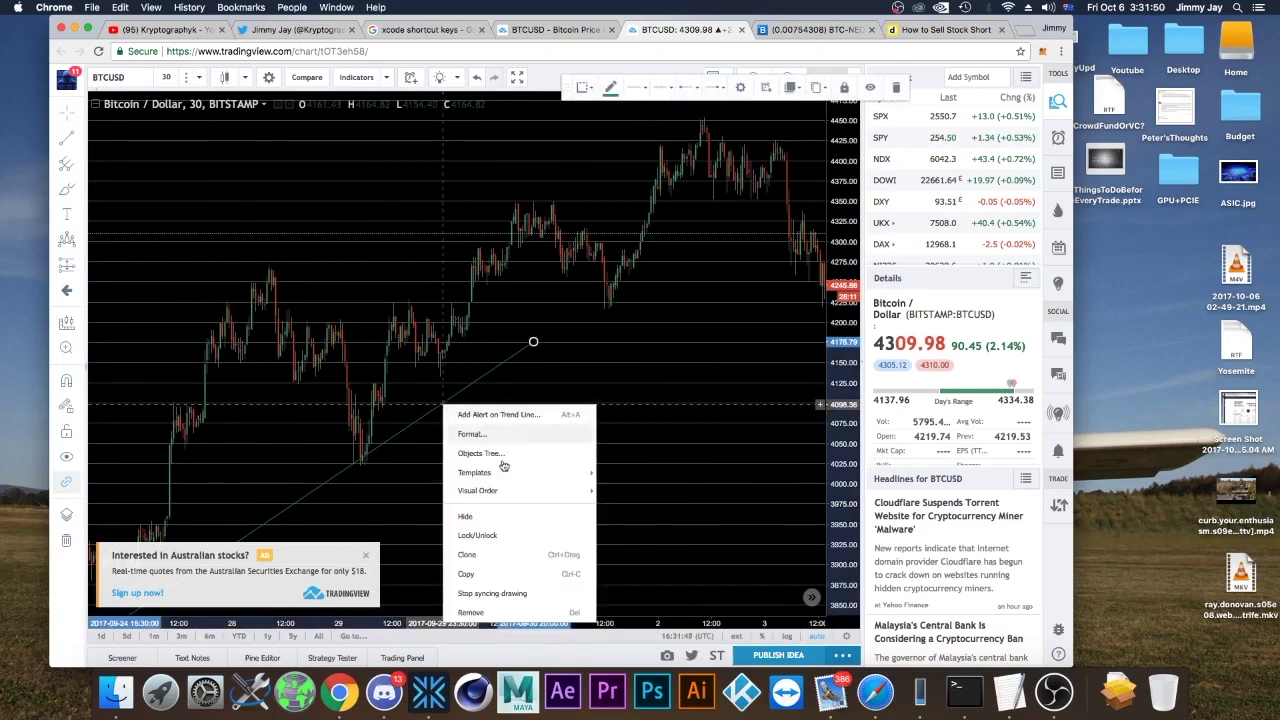
left_click(493, 601)
left_click(365, 554)
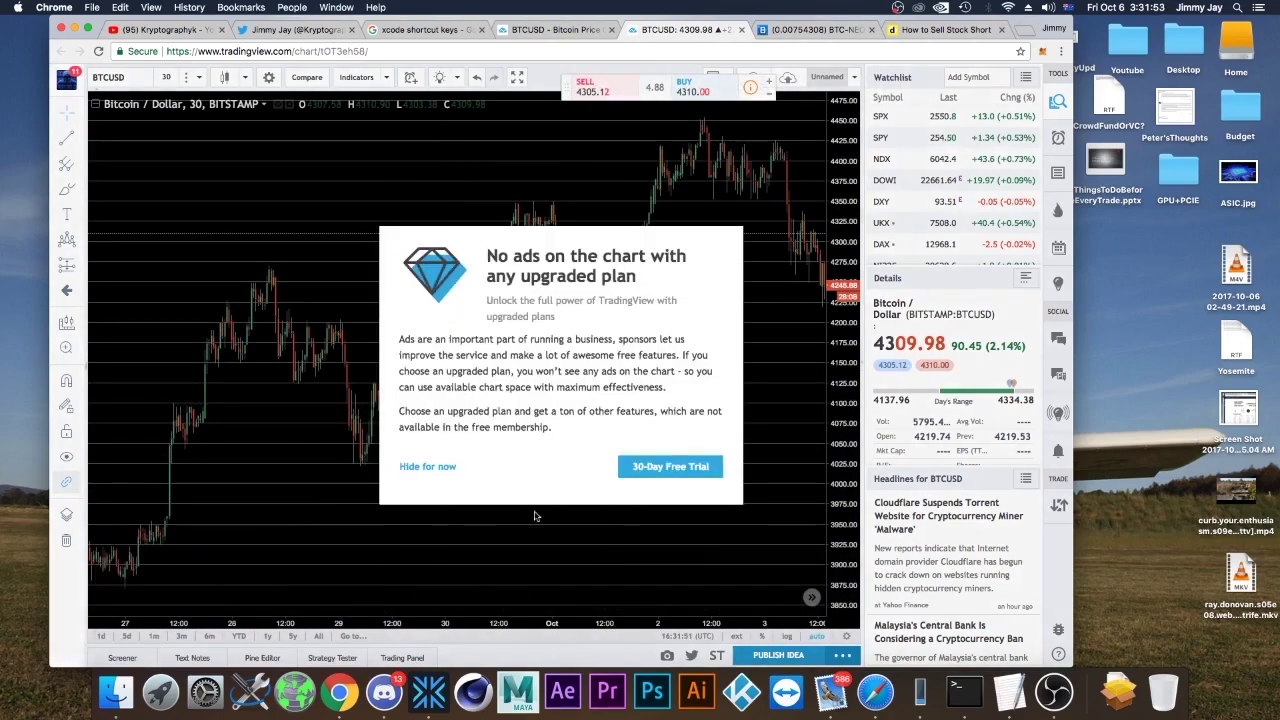
left_click(421, 464)
- Look back through the 30-minute price history to early September for another chart pattern
scroll(703, 449, "down", 3)
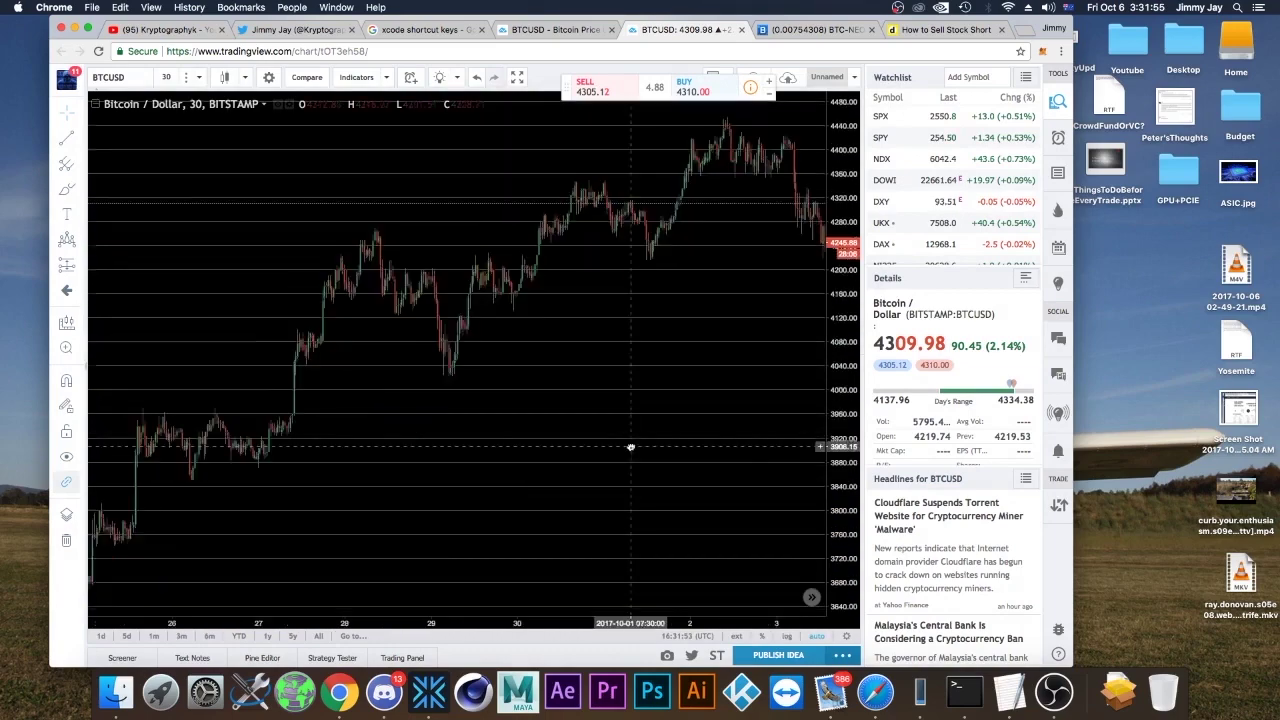
left_click_drag(571, 323, 458, 424)
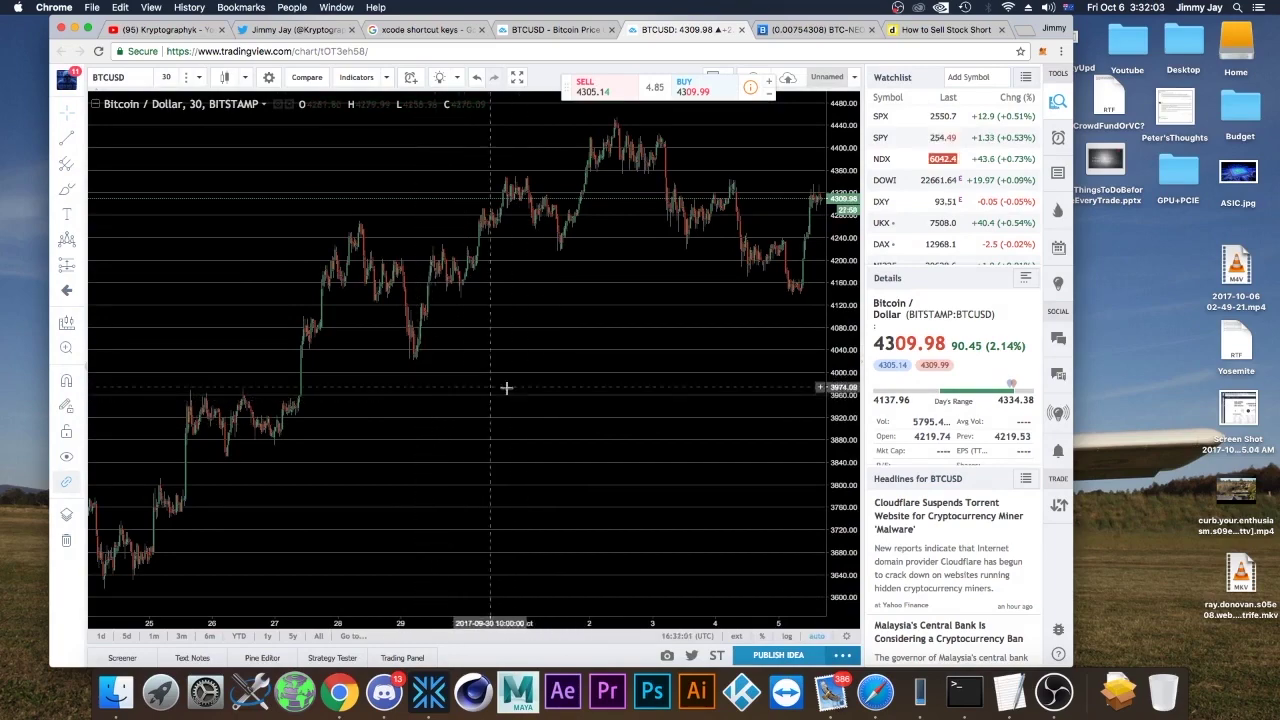
left_click_drag(627, 388, 638, 424)
left_click_drag(420, 428, 601, 431)
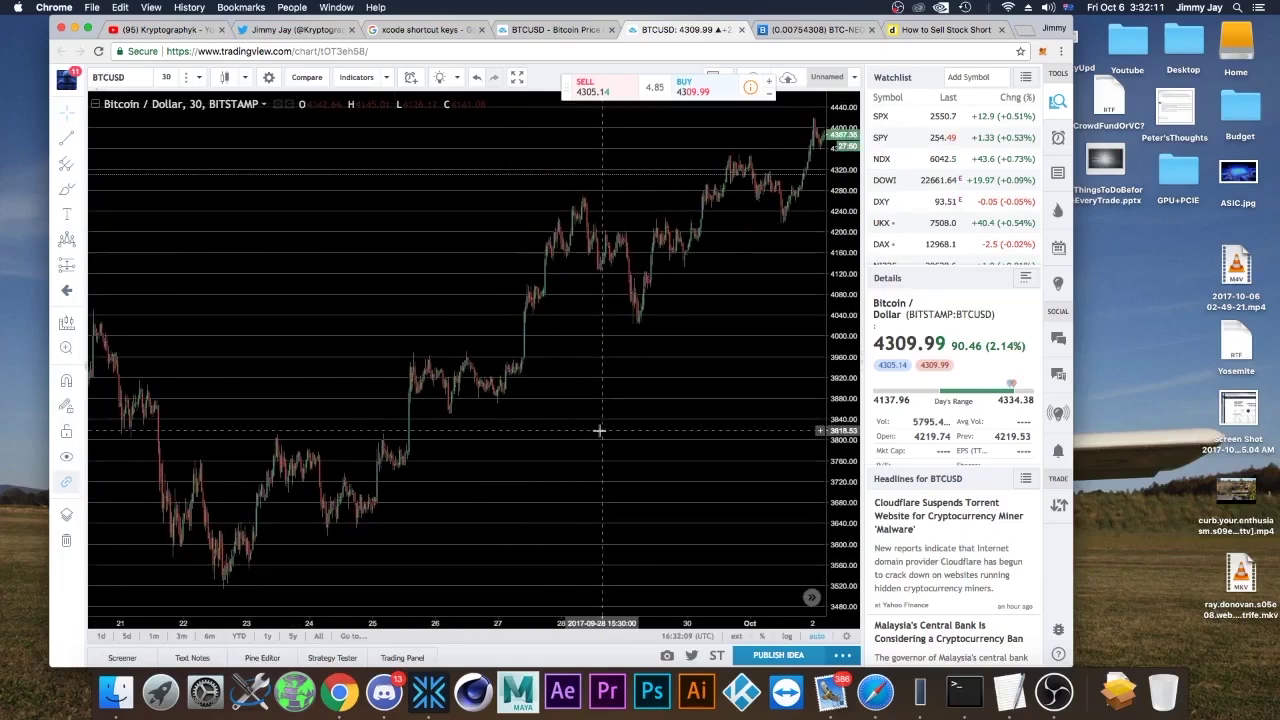
left_click_drag(439, 459, 628, 437)
left_click_drag(391, 449, 643, 423)
left_click_drag(280, 457, 549, 441)
left_click_drag(283, 410, 515, 350)
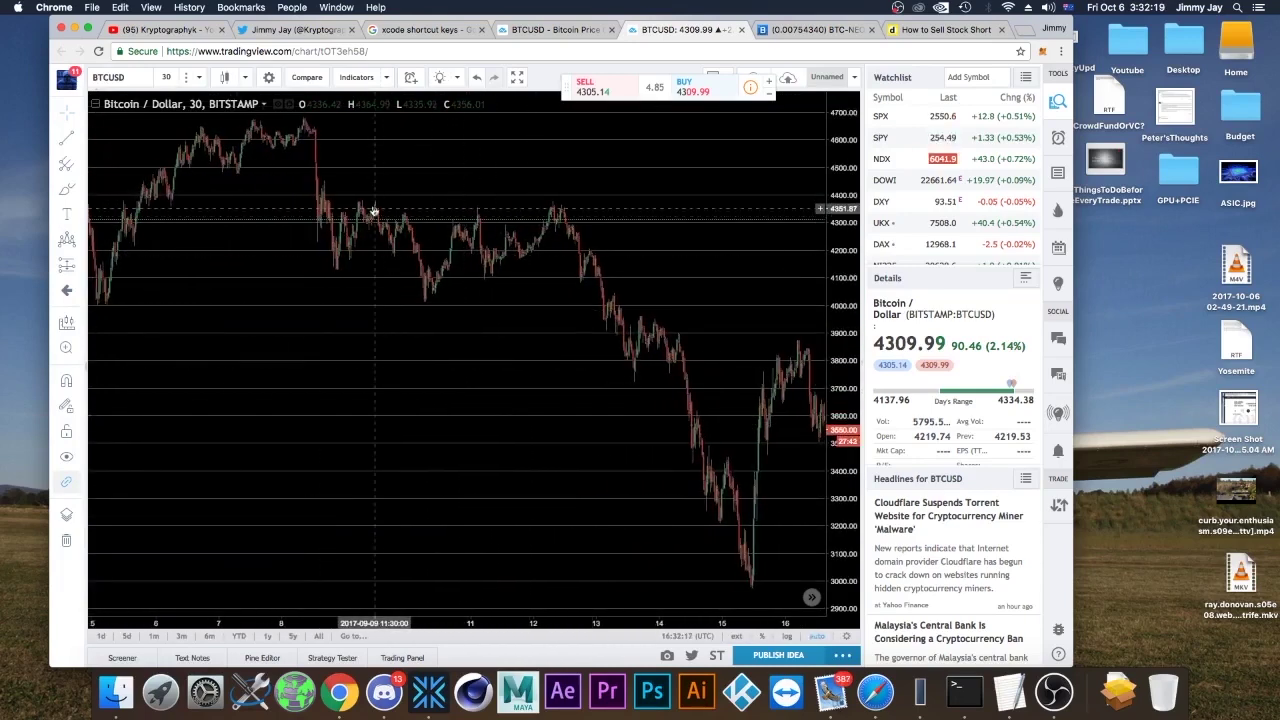
scroll(360, 207, "up", 5)
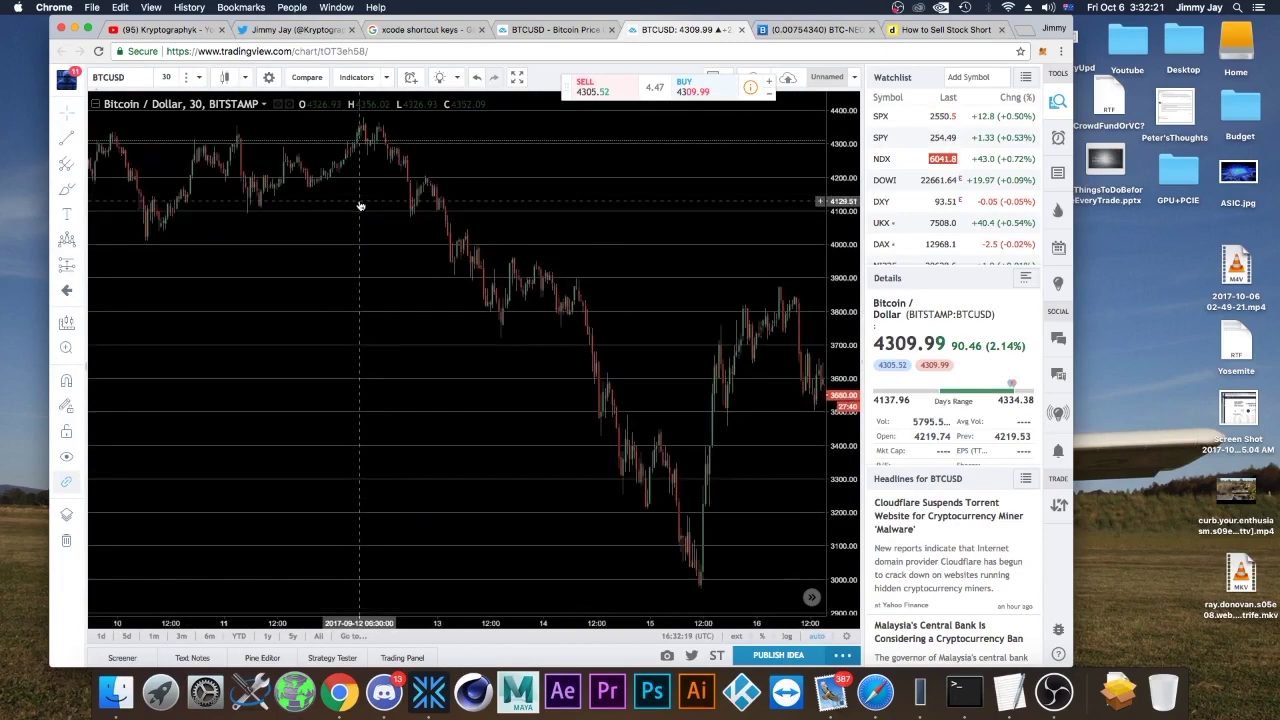
left_click_drag(433, 254, 561, 262)
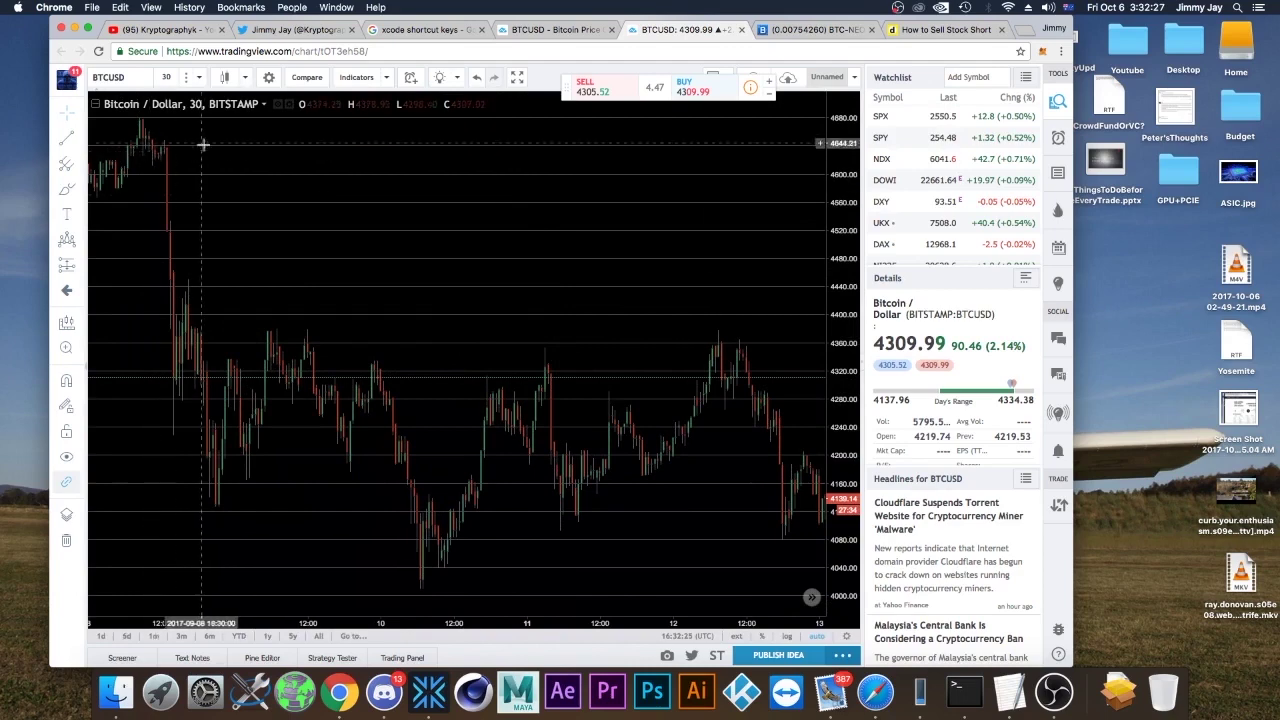
left_click(60, 141)
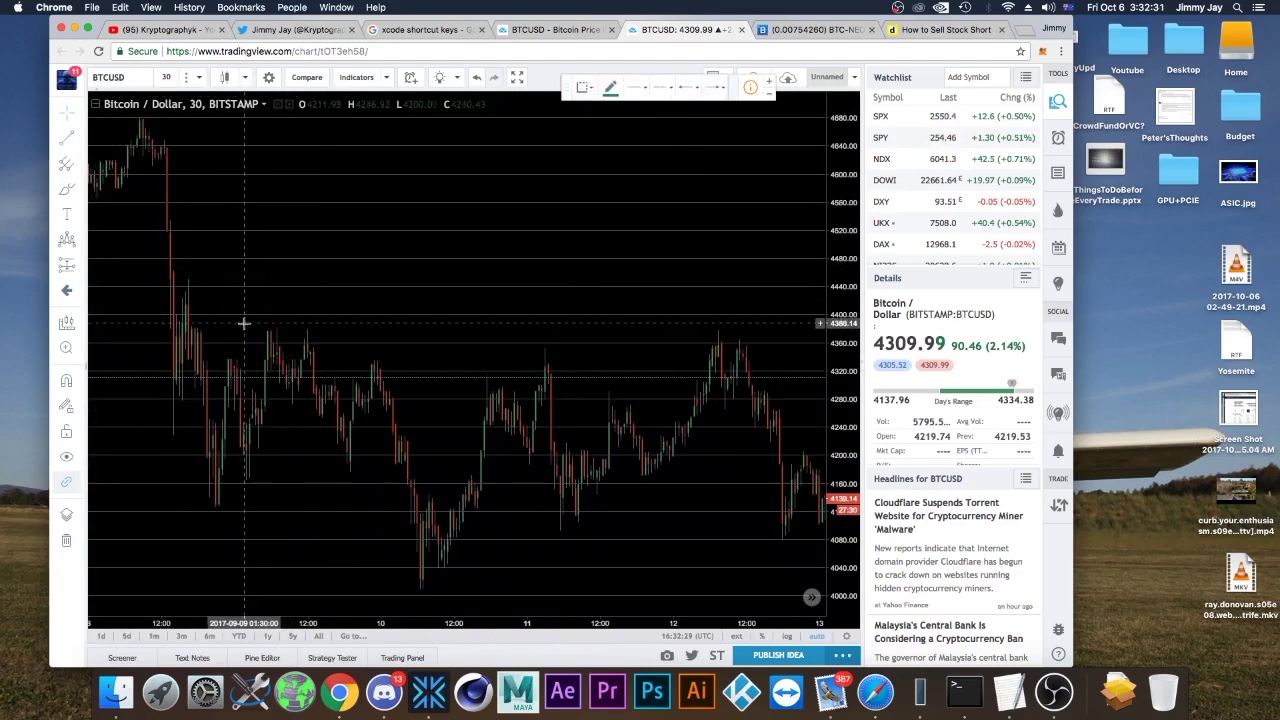
left_click(209, 251)
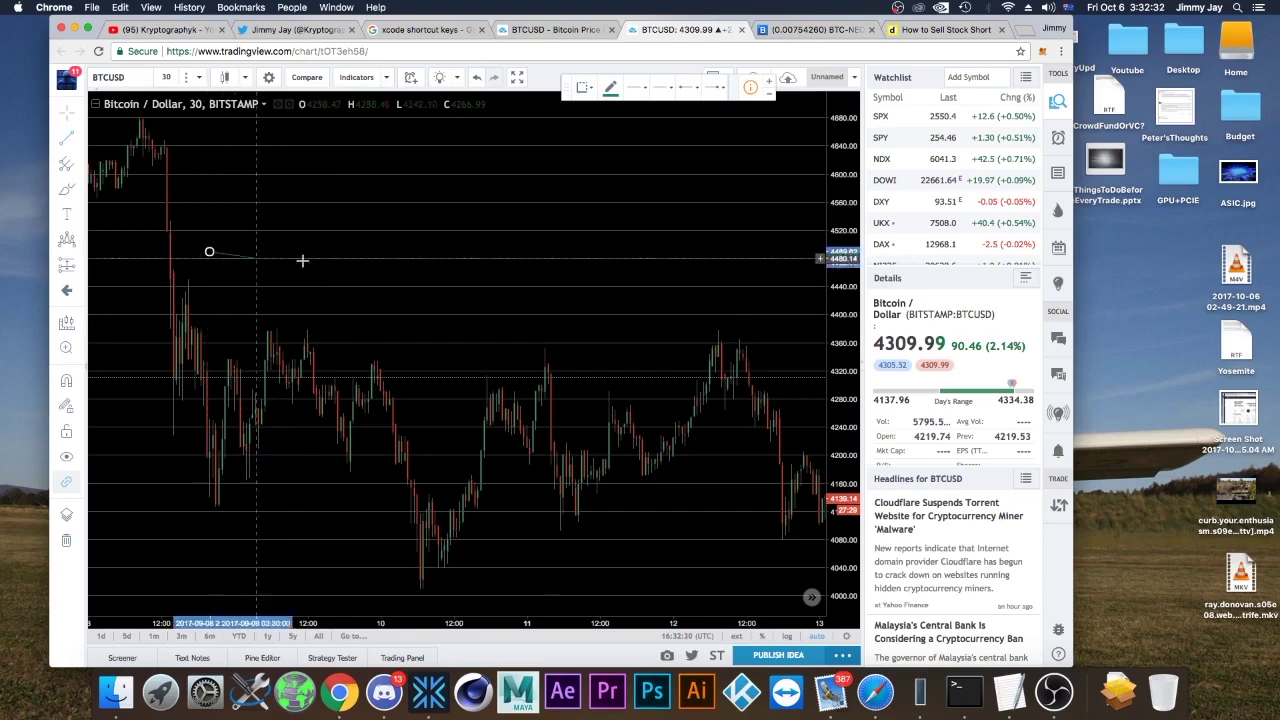
left_click(567, 247)
right_click(390, 251)
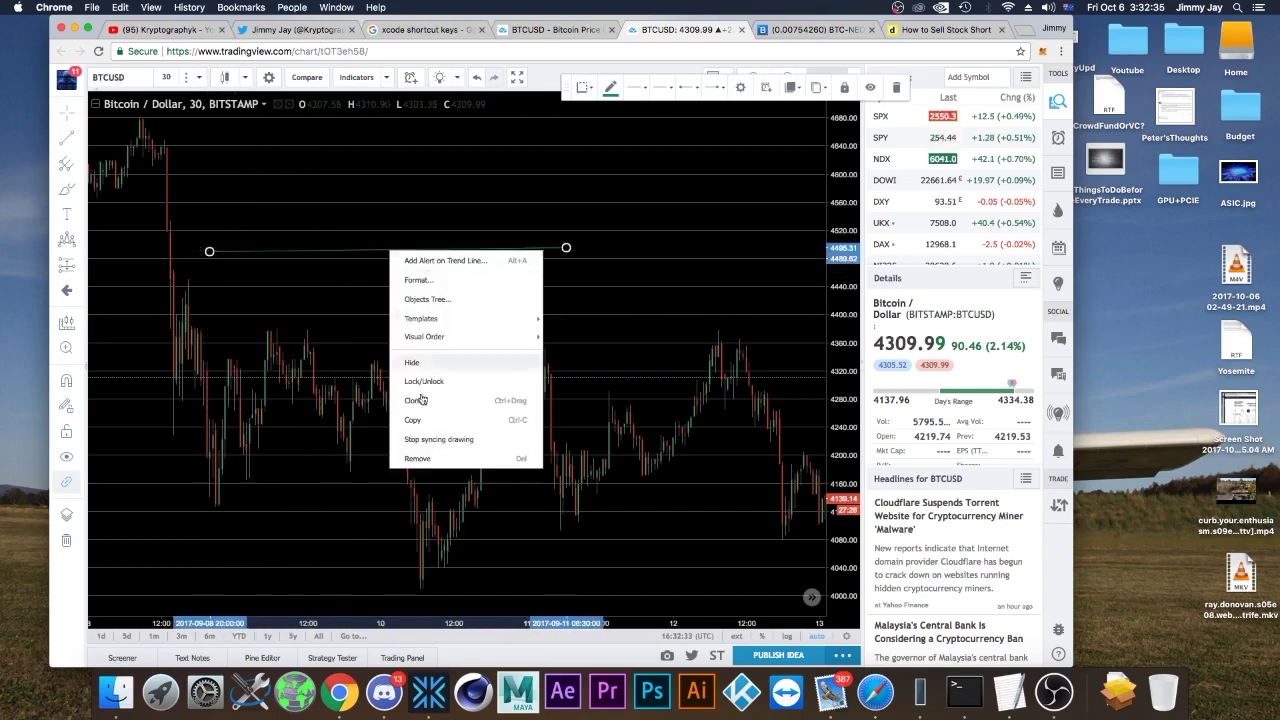
left_click(415, 459)
- Draw a nearly level trend line across the twin peaks of 7 and 8 September at about 4675, and remove it
scroll(586, 366, "left", 10)
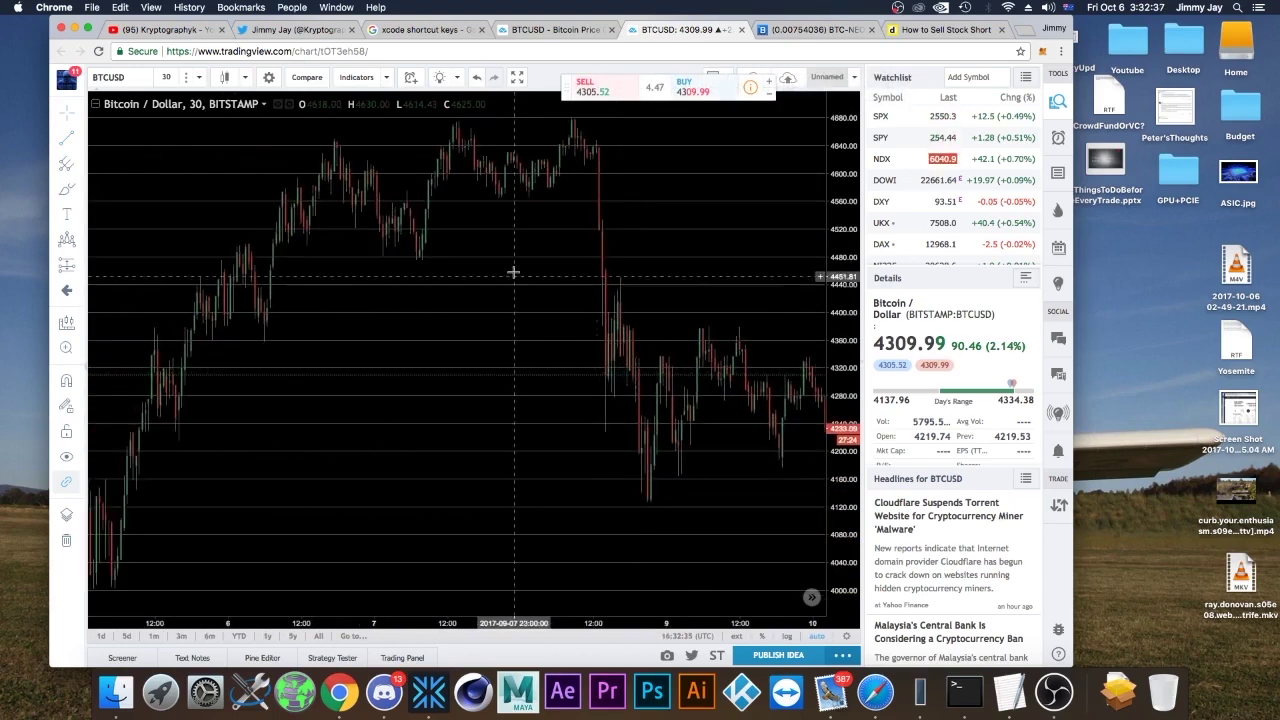
scroll(515, 270, "left", 5)
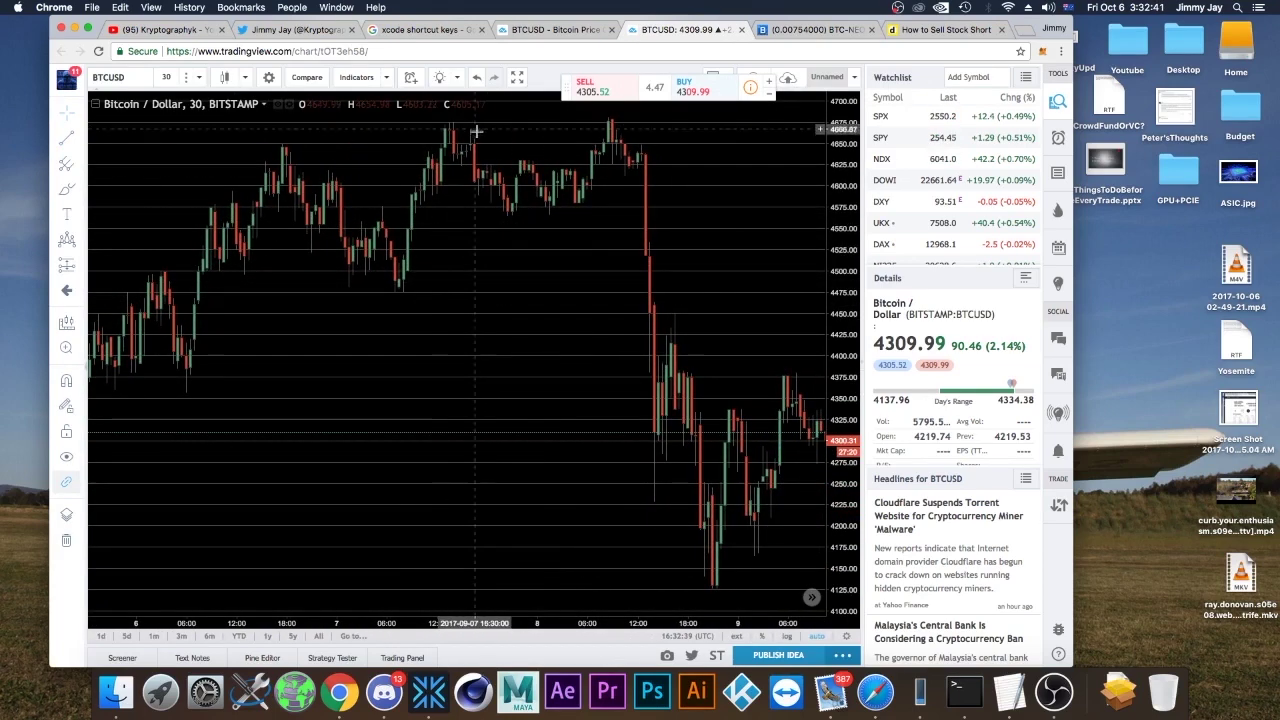
left_click(67, 138)
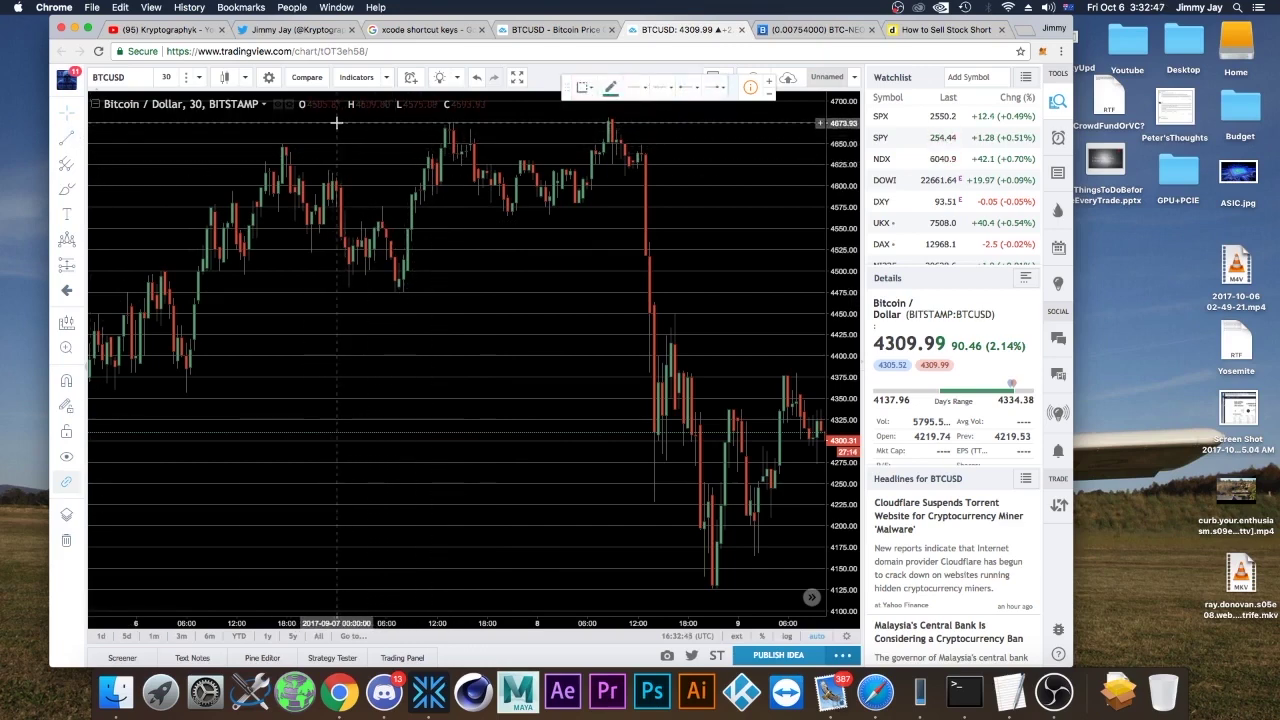
left_click(336, 122)
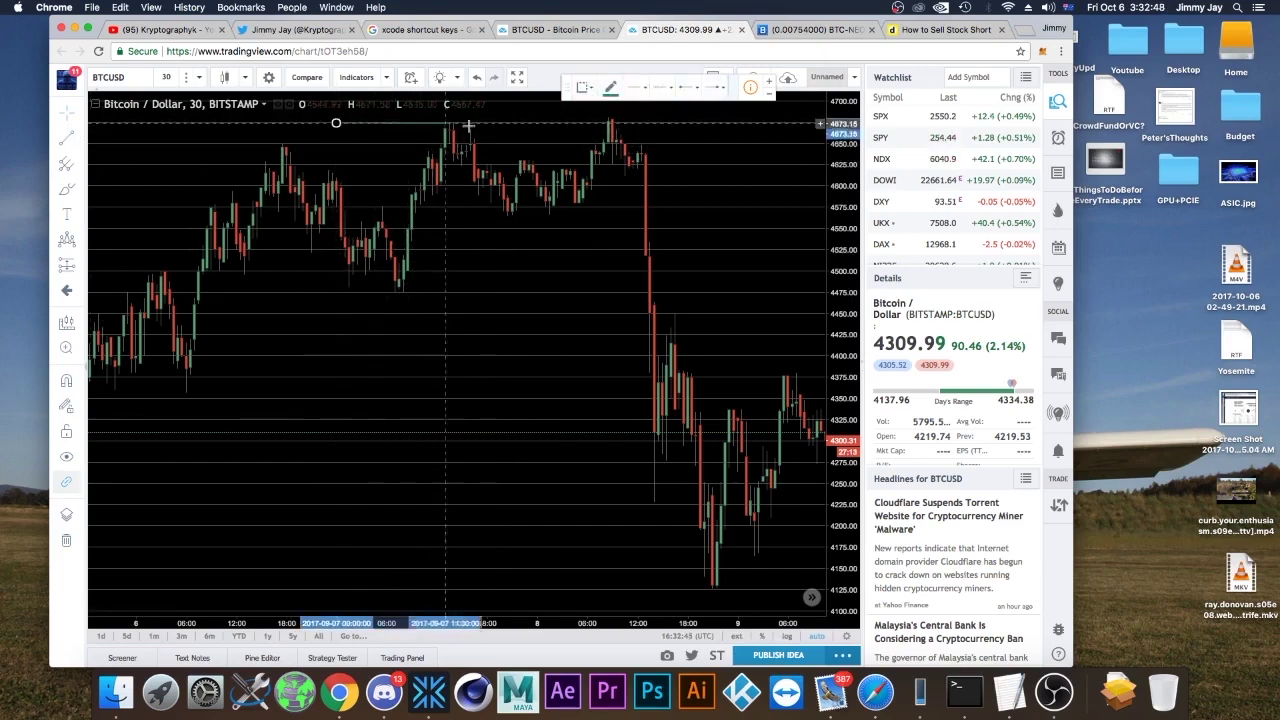
left_click(686, 121)
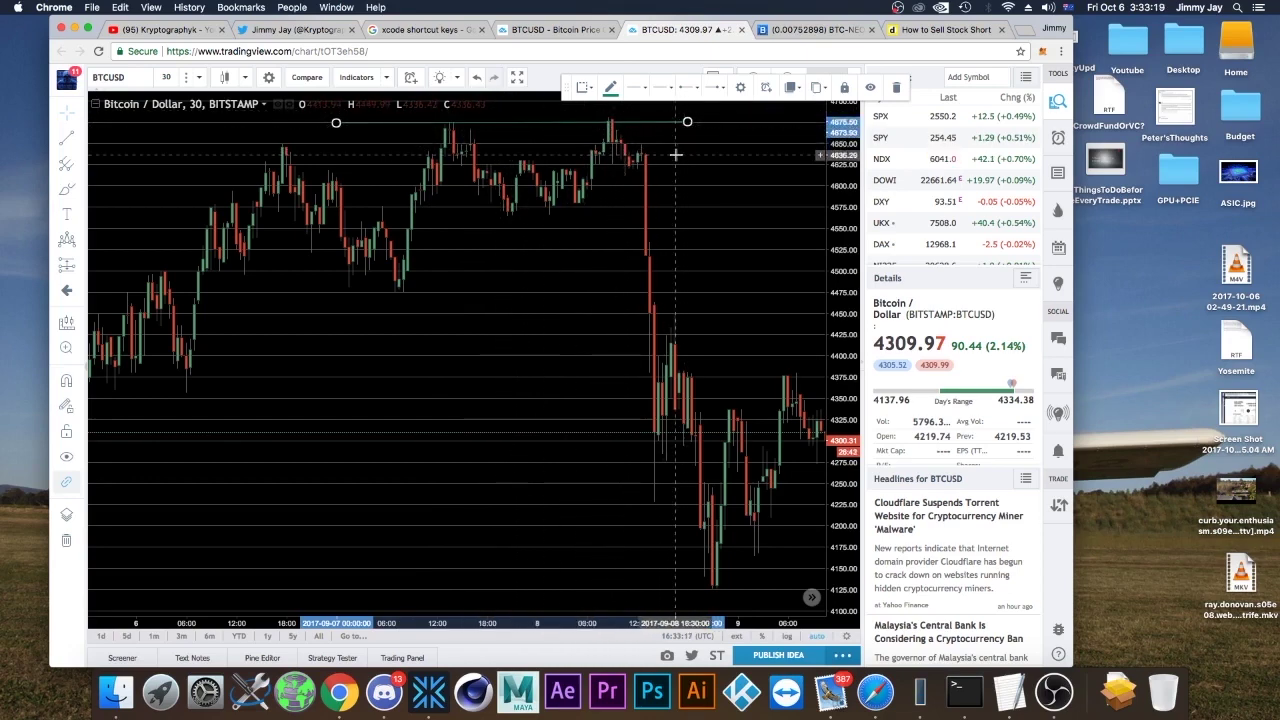
right_click(645, 124)
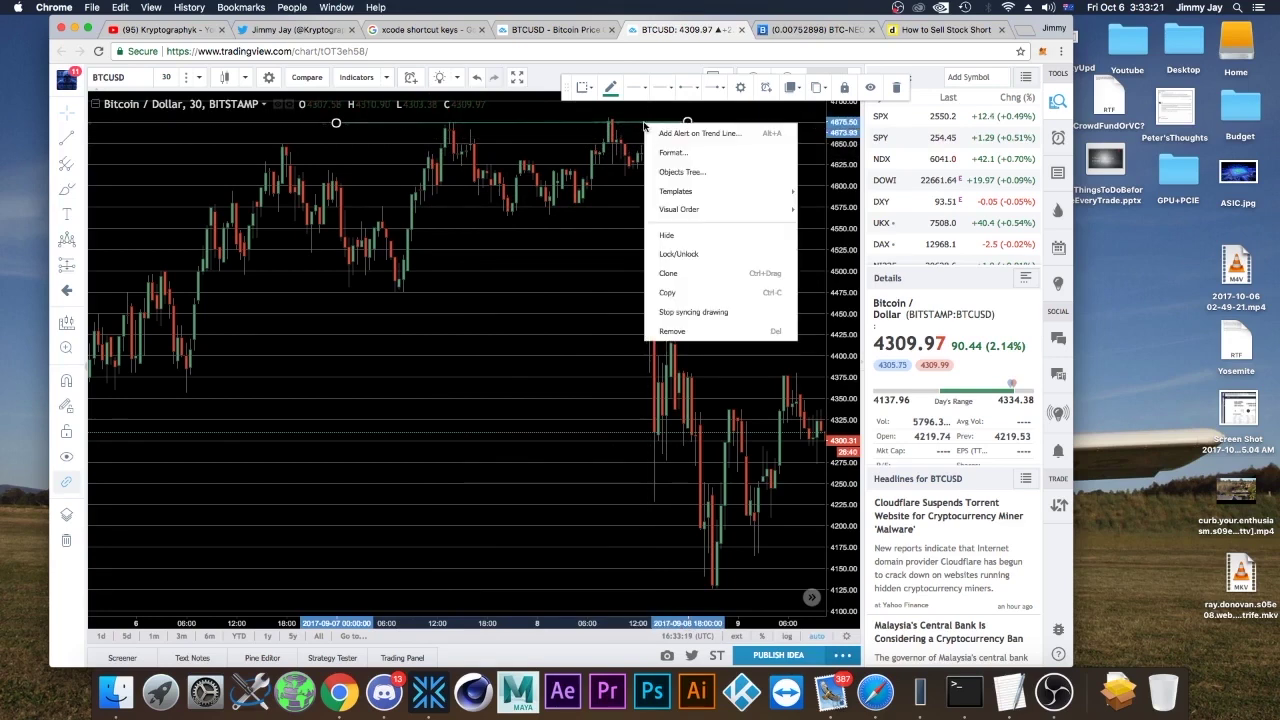
left_click(690, 331)
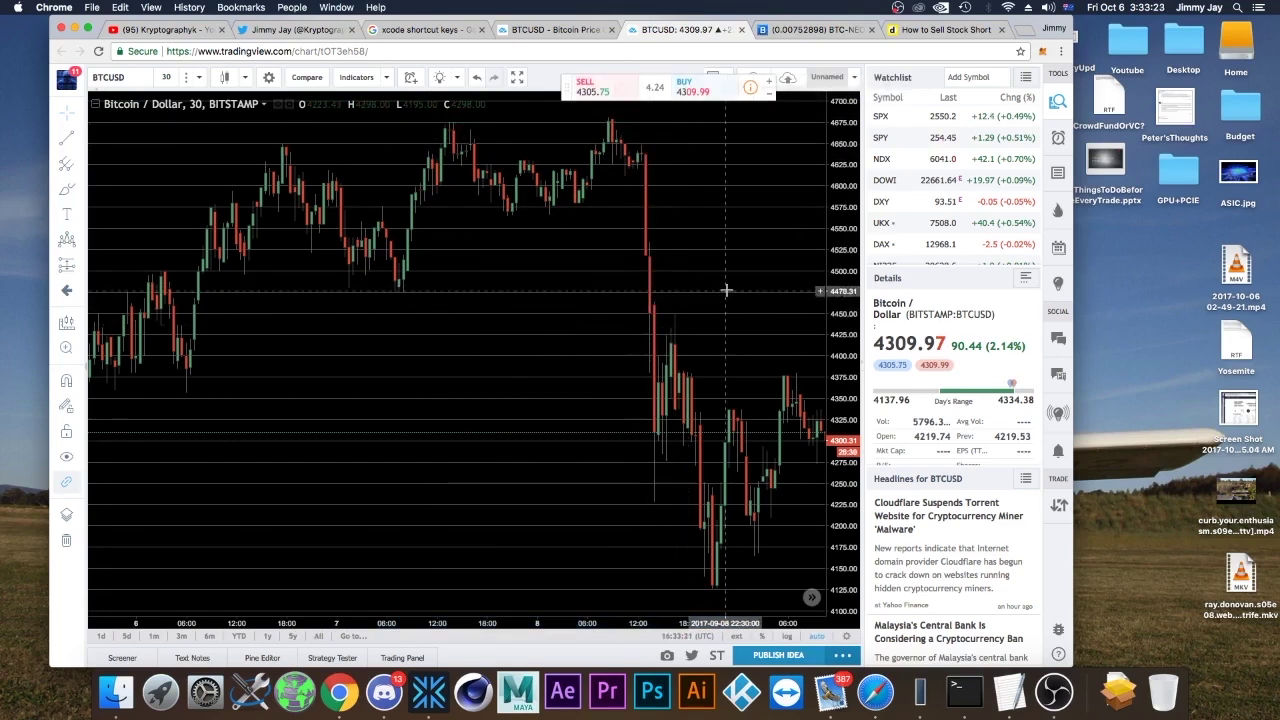
- Examine the price action around and after the twin September peaks, moving forward to 18–22 September
left_click_drag(725, 283, 438, 271)
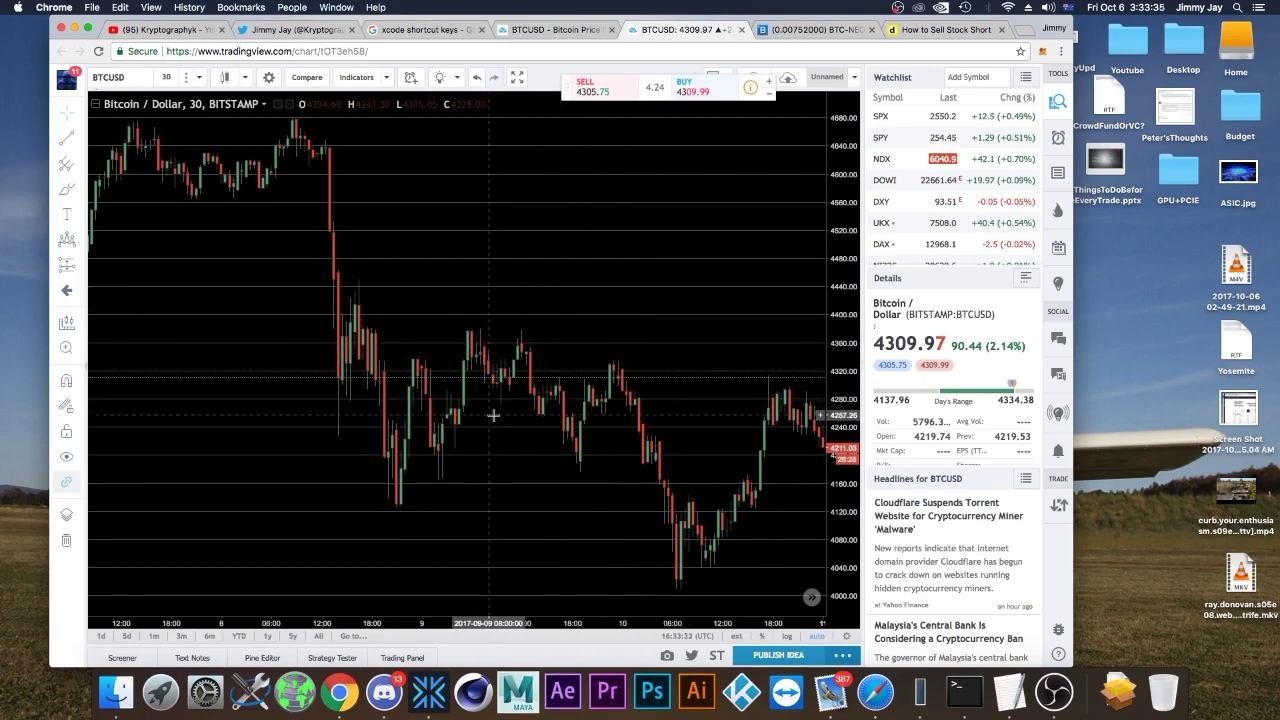
left_click_drag(412, 264, 739, 289)
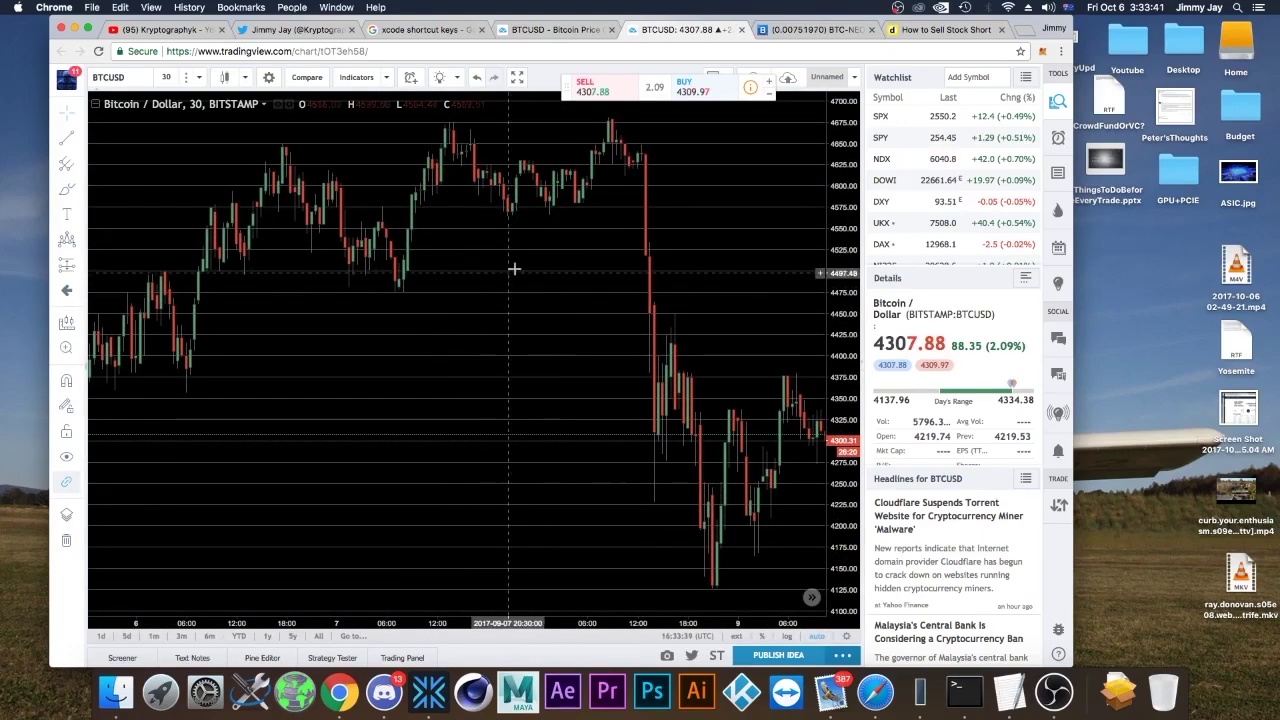
left_click_drag(626, 316, 257, 326)
left_click_drag(520, 516, 194, 505)
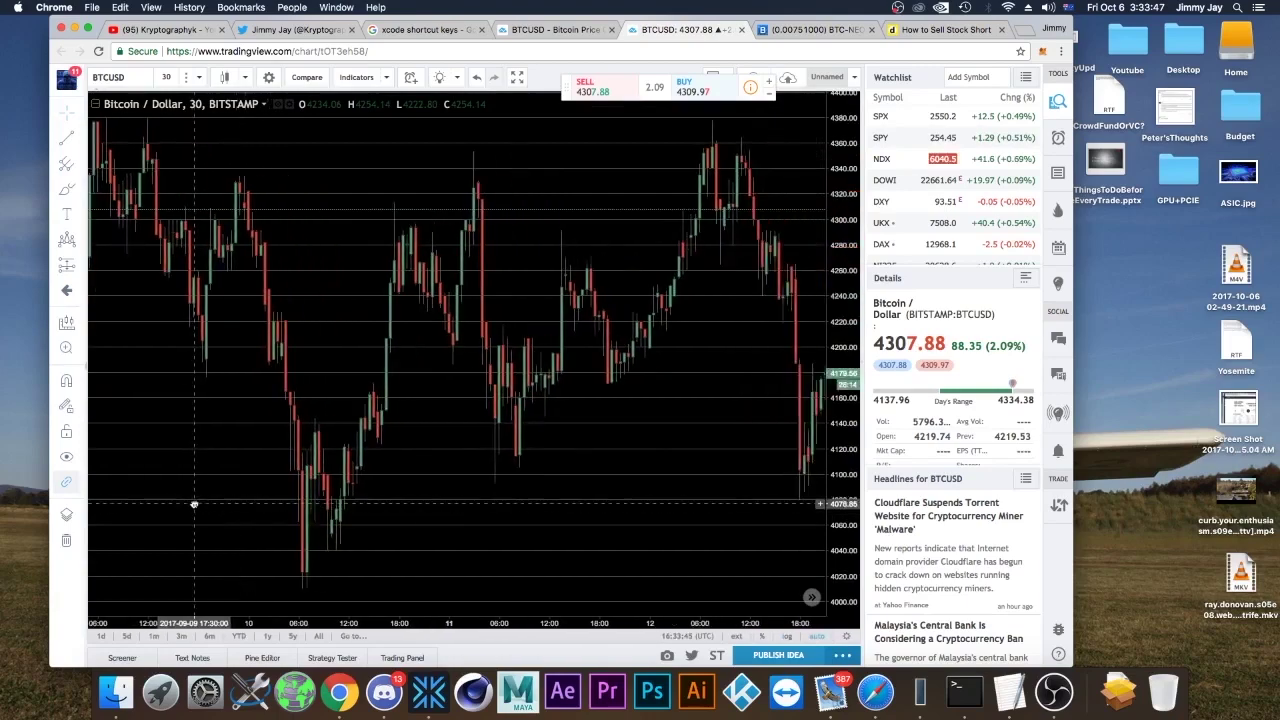
left_click_drag(580, 490, 337, 494)
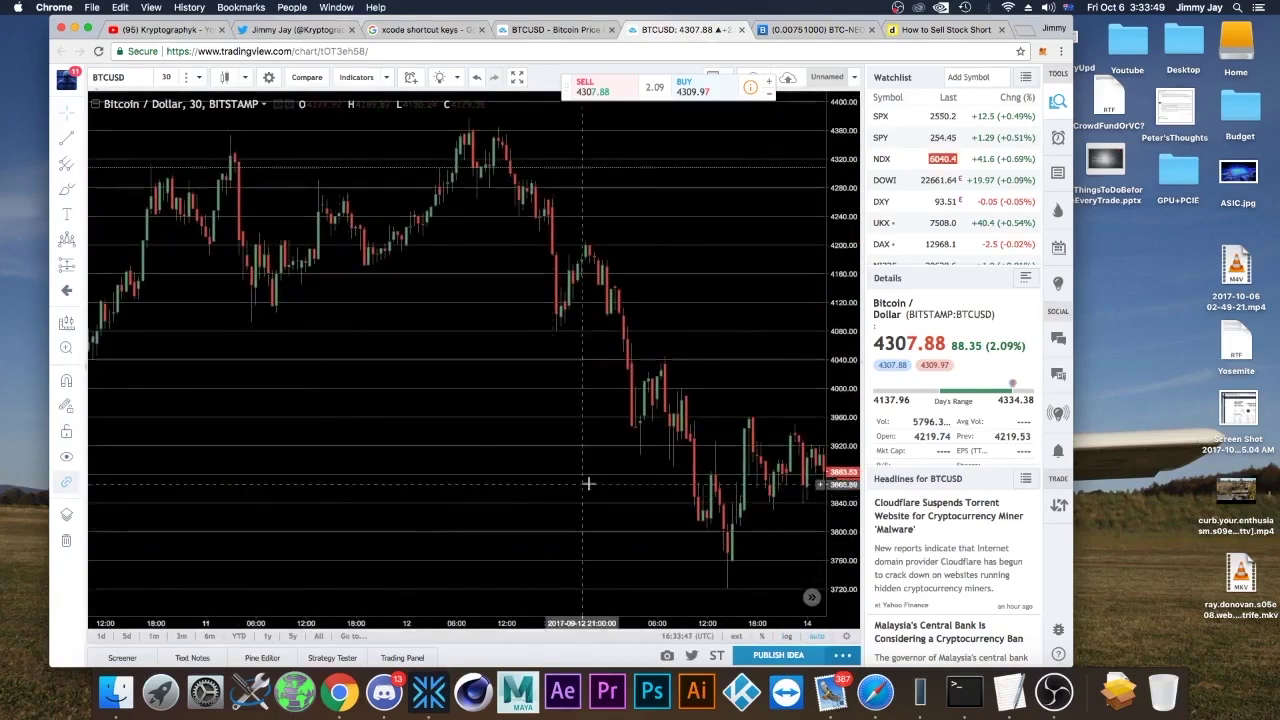
left_click_drag(603, 503, 314, 477)
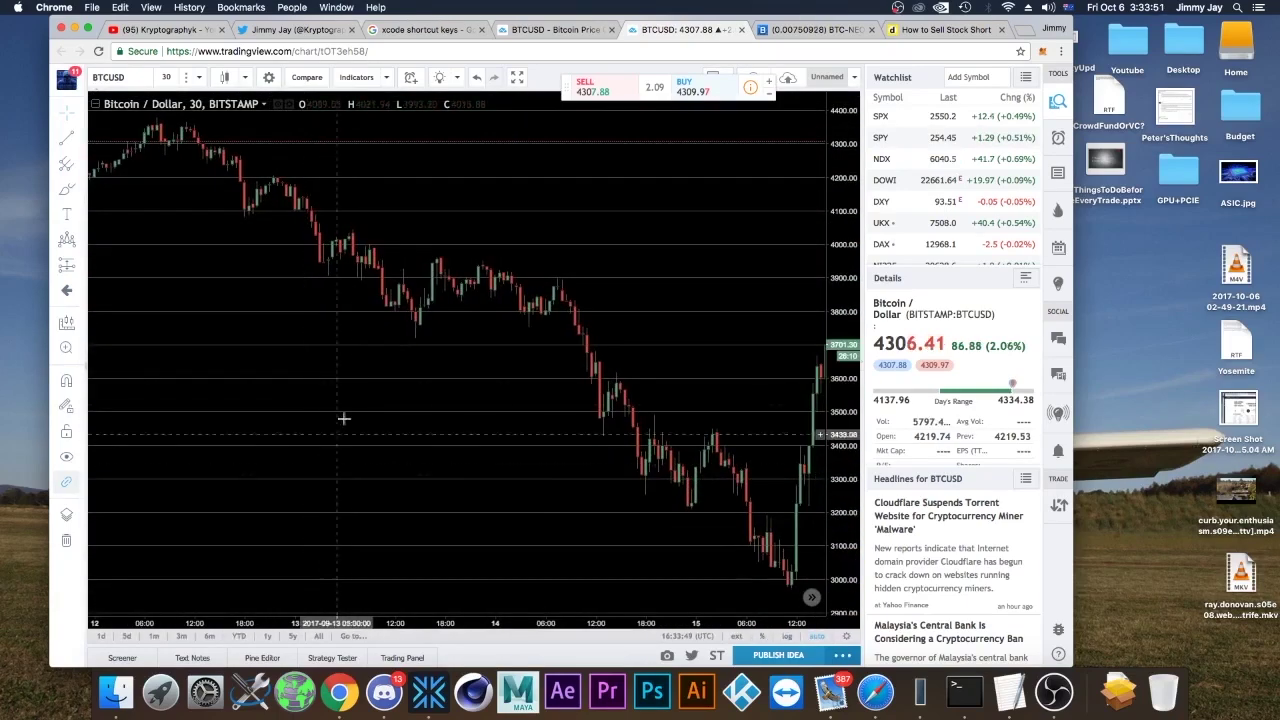
left_click_drag(513, 473, 283, 466)
left_click_drag(617, 429, 284, 409)
left_click_drag(414, 406, 325, 413)
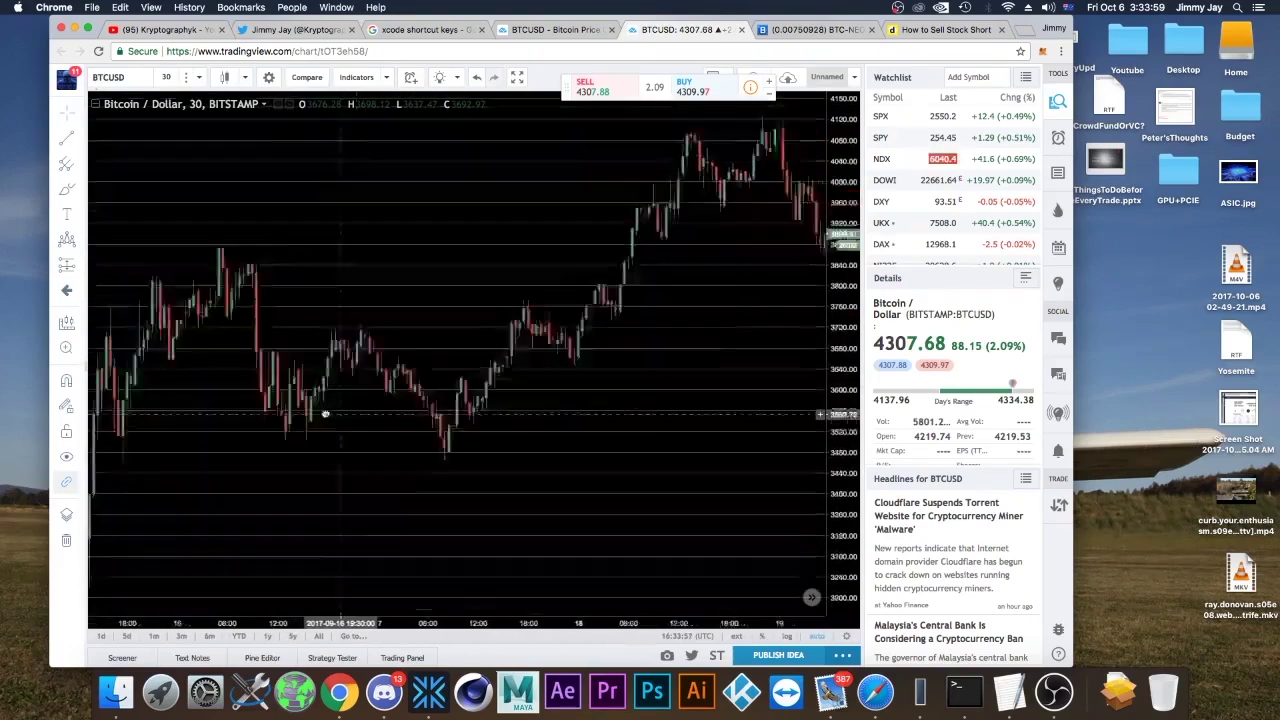
left_click_drag(528, 377, 320, 343)
left_click_drag(440, 360, 386, 355)
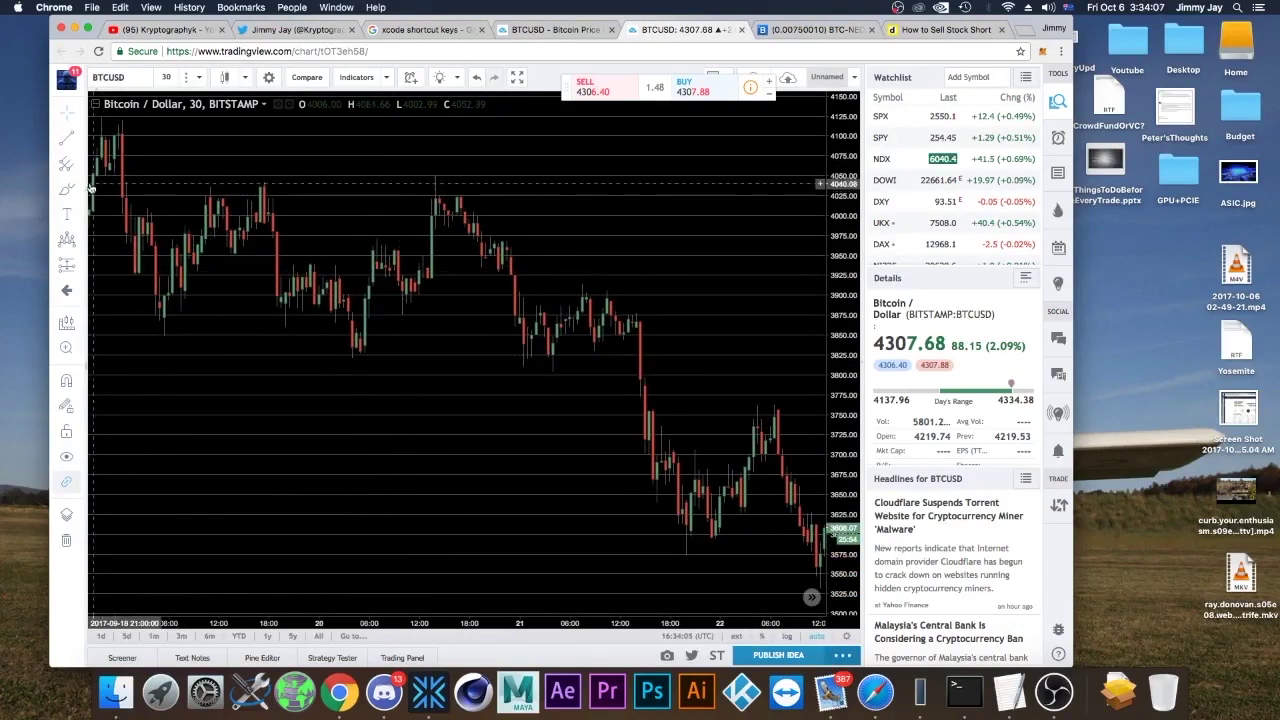
- Draw a nearly horizontal trend line beneath the lows from 19 to 21 September, at about 3825
left_click(63, 141)
left_click(286, 354)
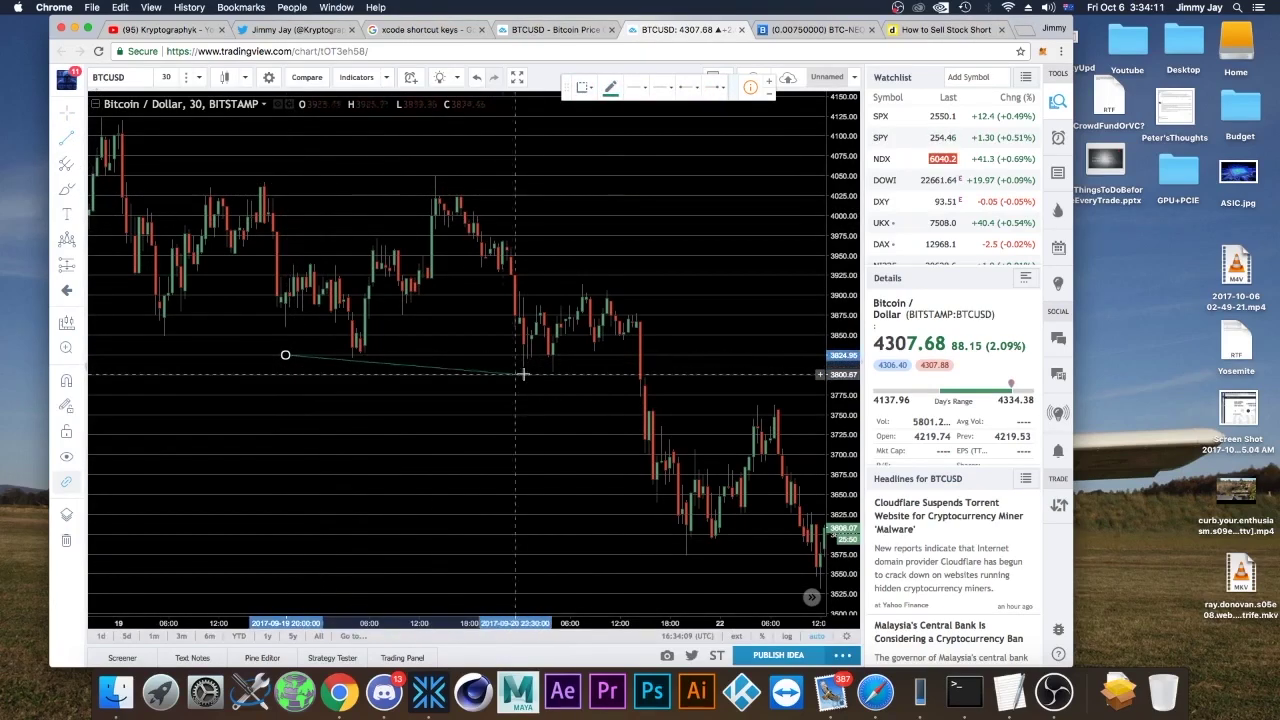
left_click(620, 355)
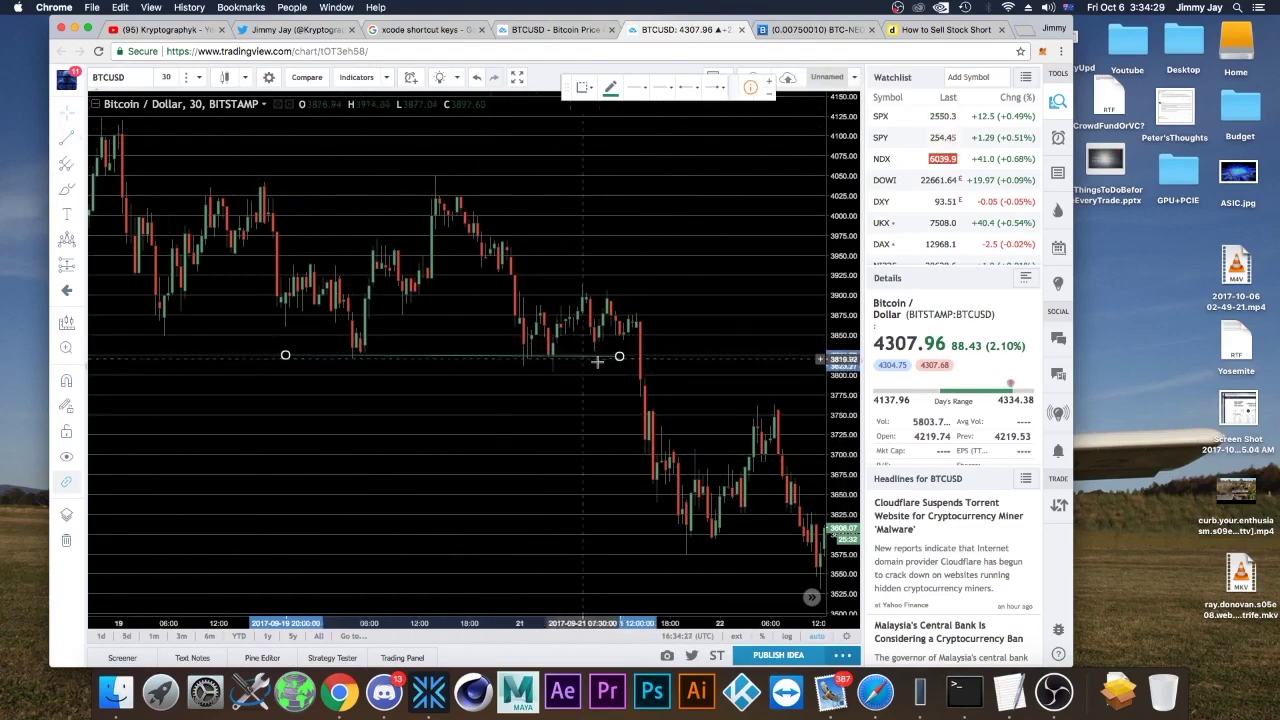
- Draw a steep falling trend line along the 21 September breakdown, from about 3852 to about 3610
left_click(636, 331)
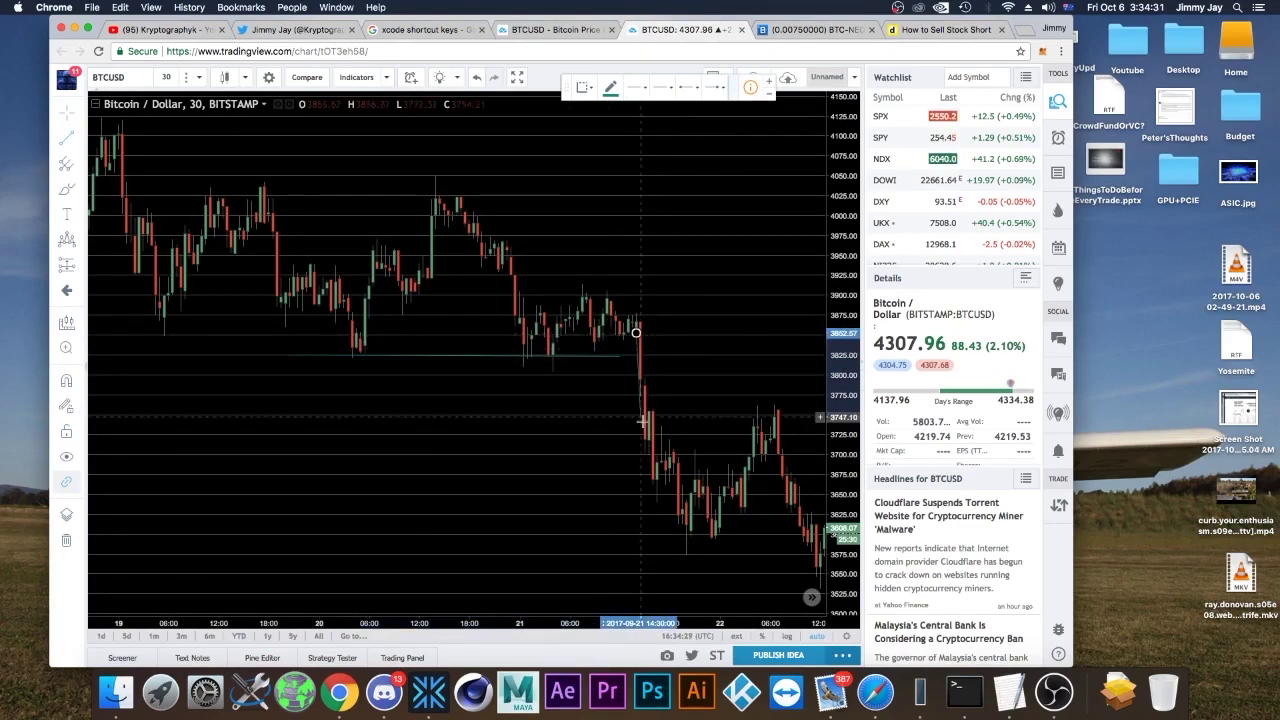
left_click(710, 525)
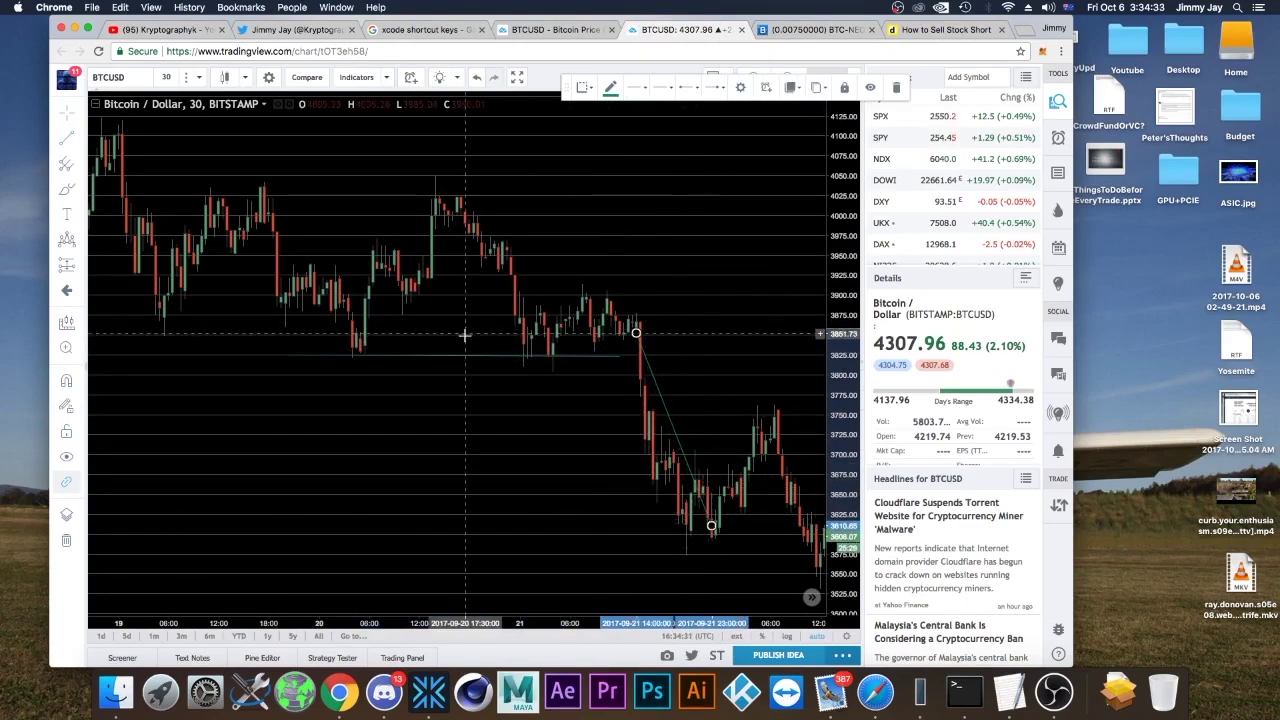
left_click(545, 365)
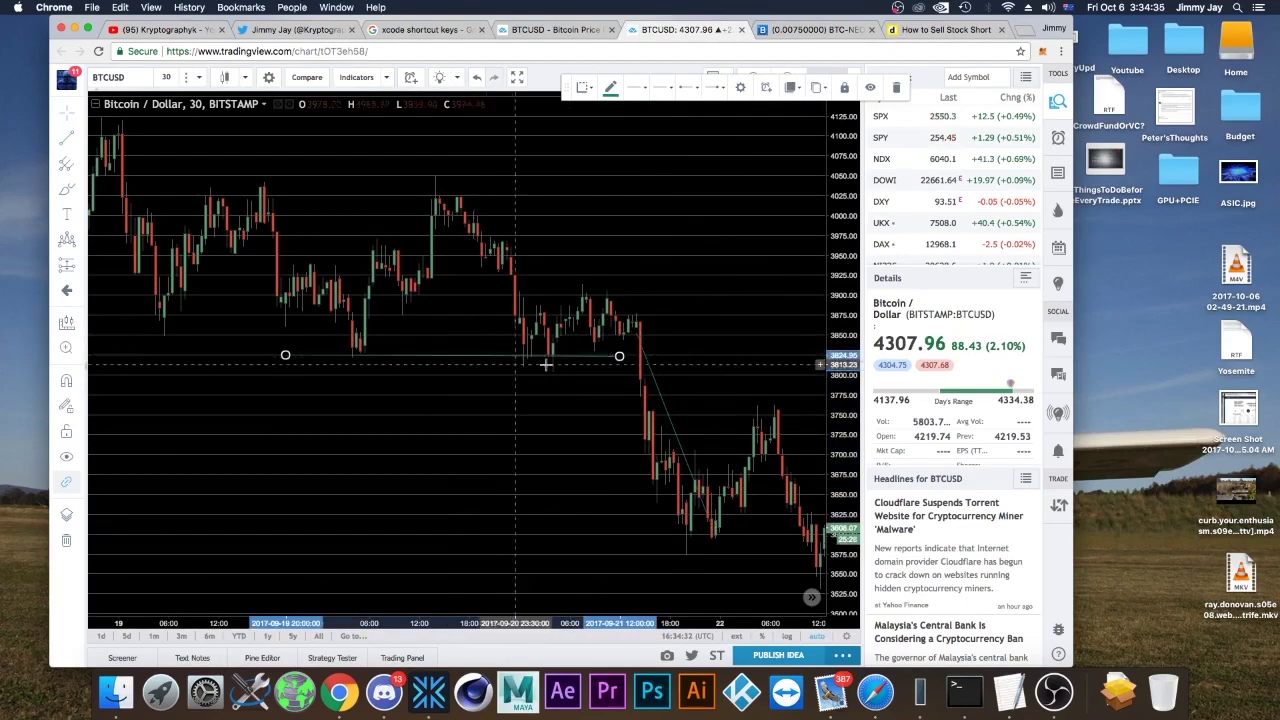
- Remove the falling breakdown line and the nearly horizontal support line beneath the September lows
right_click(672, 432)
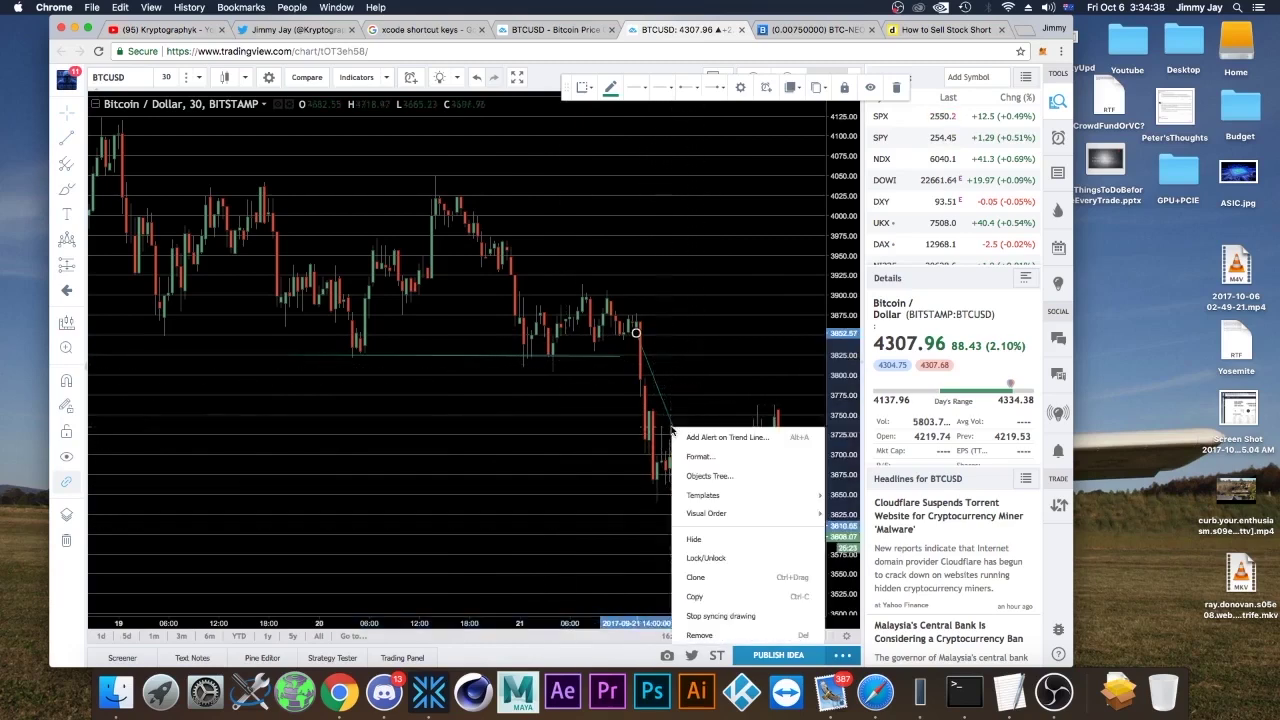
left_click(710, 636)
right_click(508, 360)
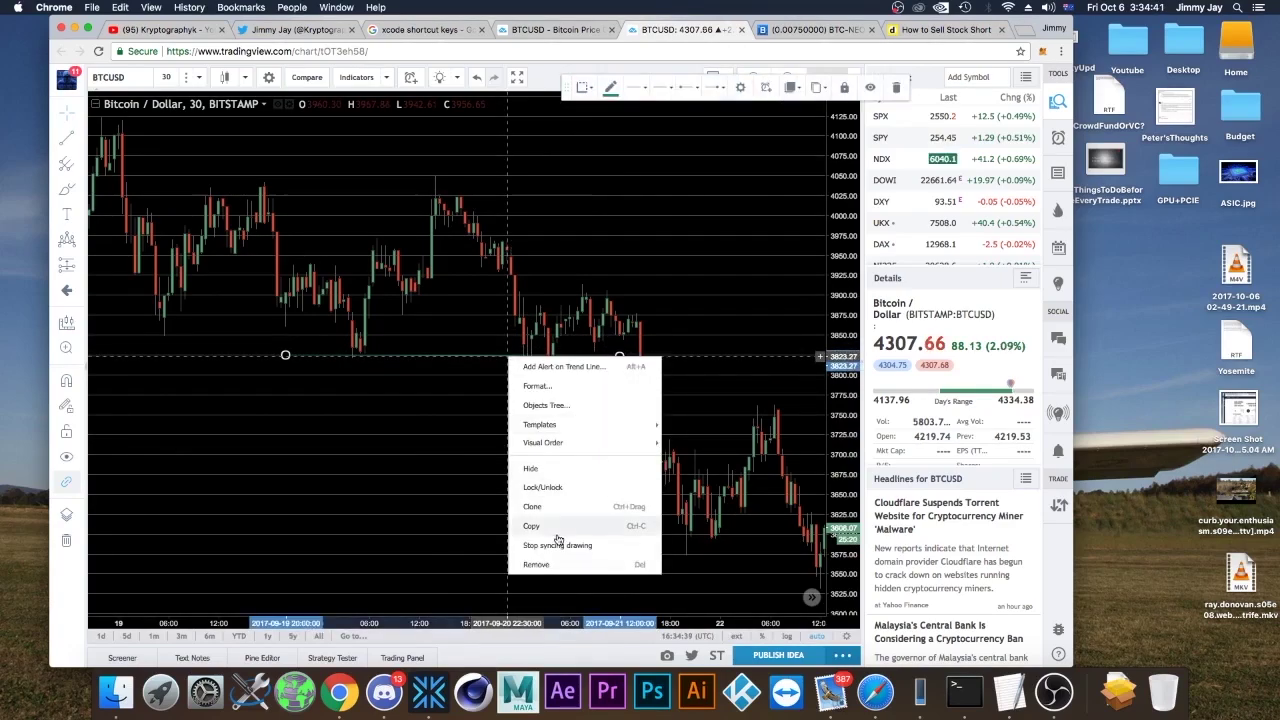
left_click(545, 563)
- Examine the 30-minute price history forward from 20 September to early October for another chart pattern, closing the advertisement
scroll(668, 469, "left", 5)
scroll(668, 469, "right", 10)
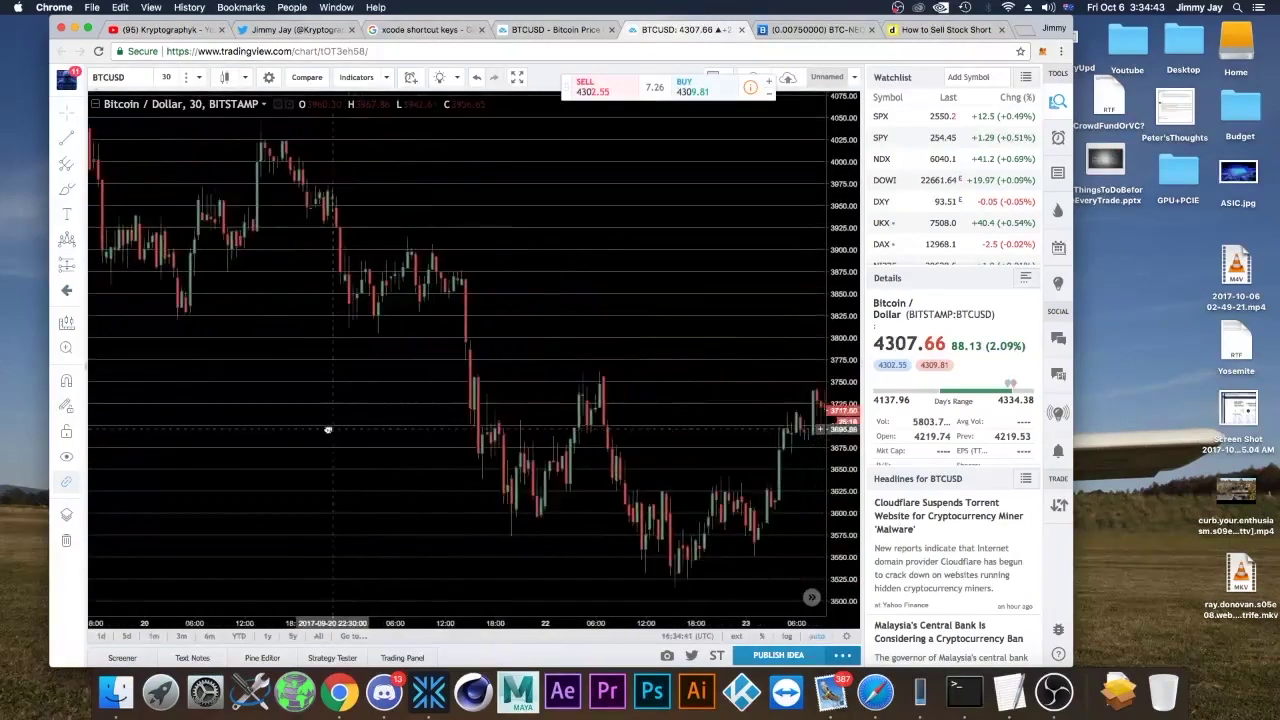
scroll(563, 408, "right", 6)
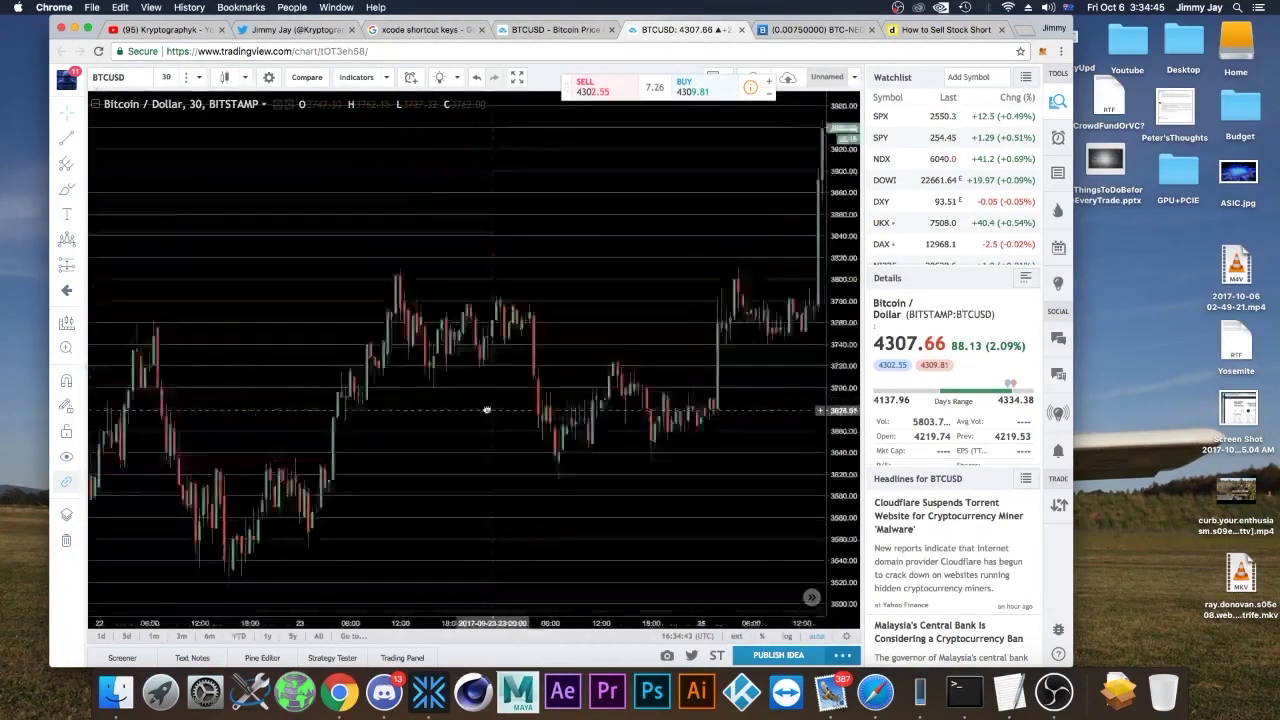
scroll(380, 380, "right", 5)
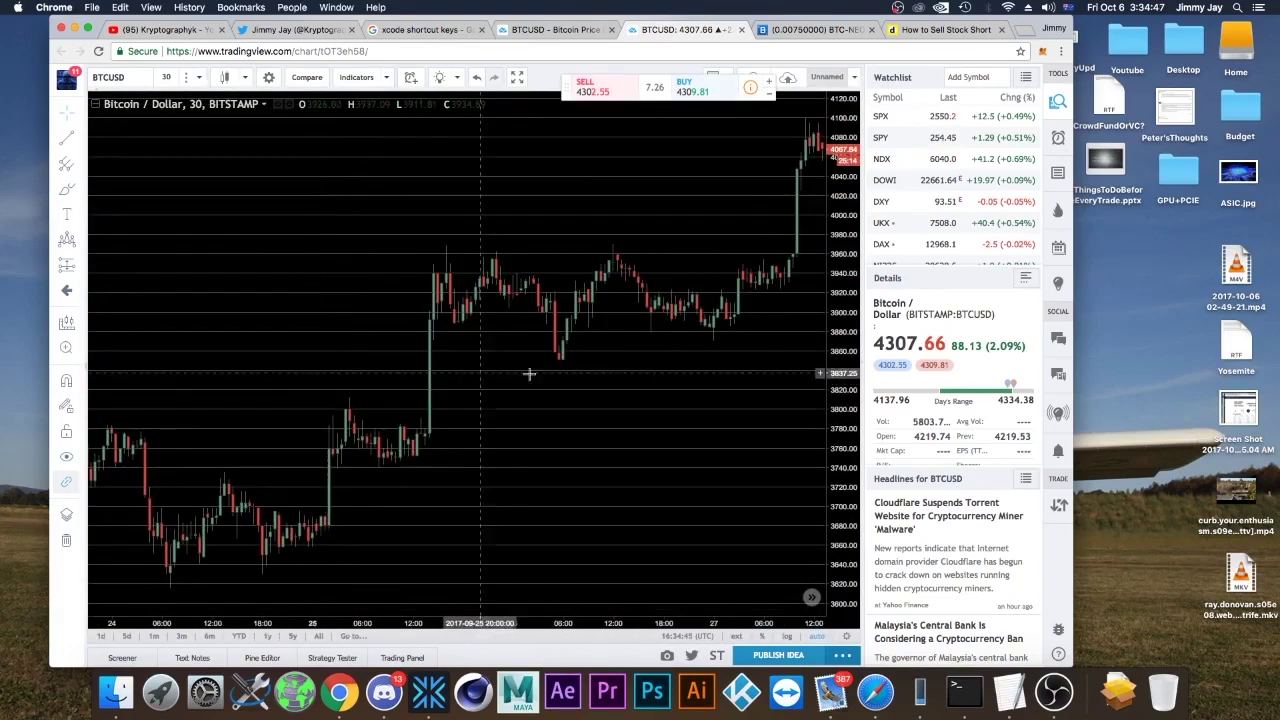
scroll(400, 371, "right", 6)
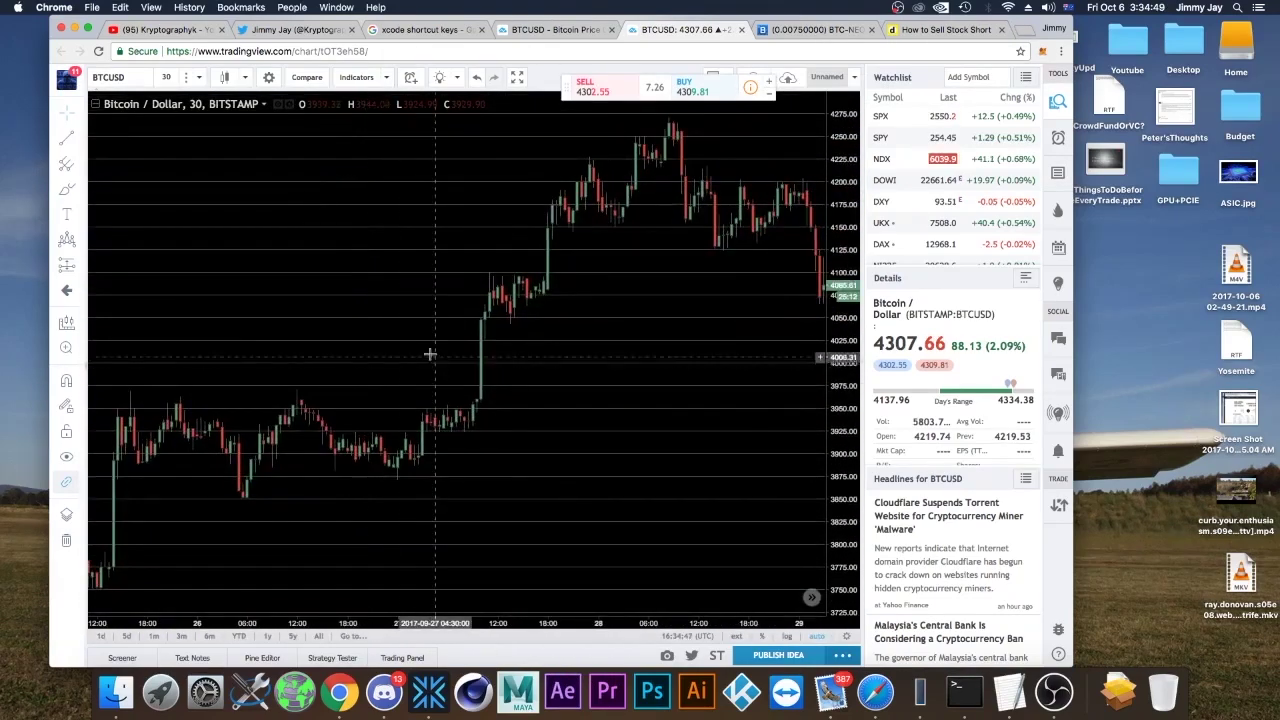
left_click_drag(514, 343, 156, 322)
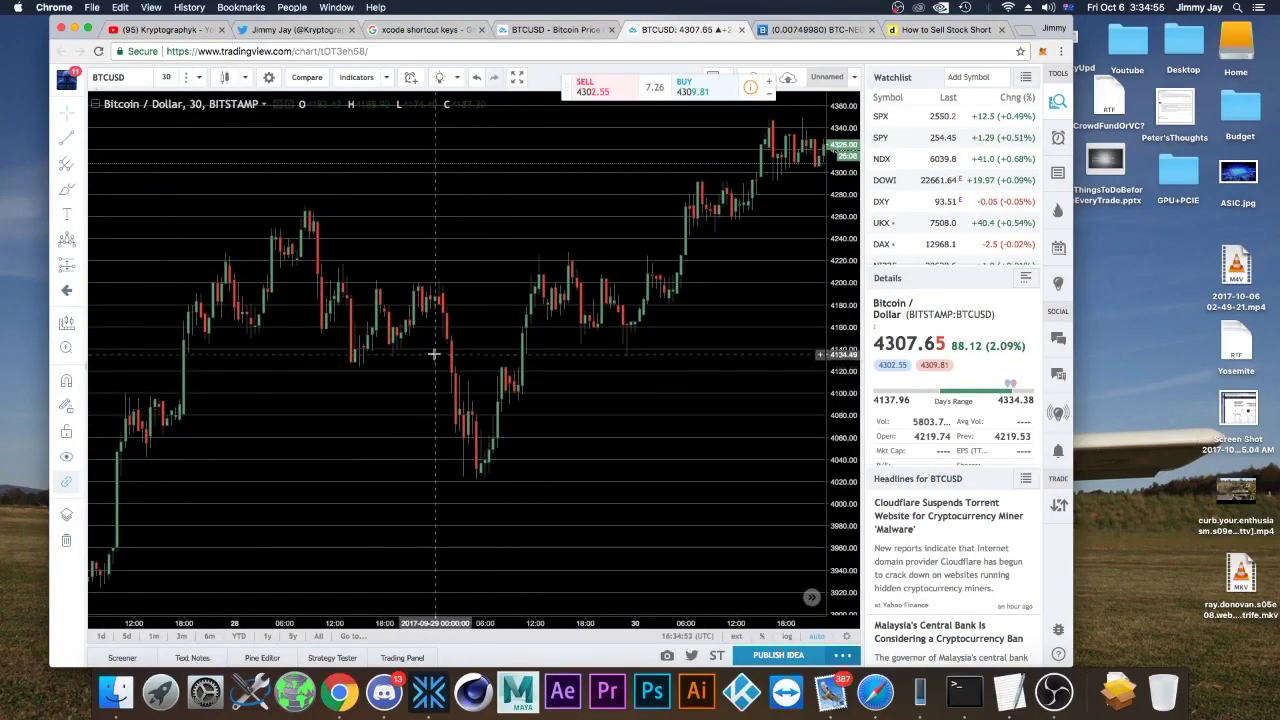
left_click_drag(605, 361, 281, 368)
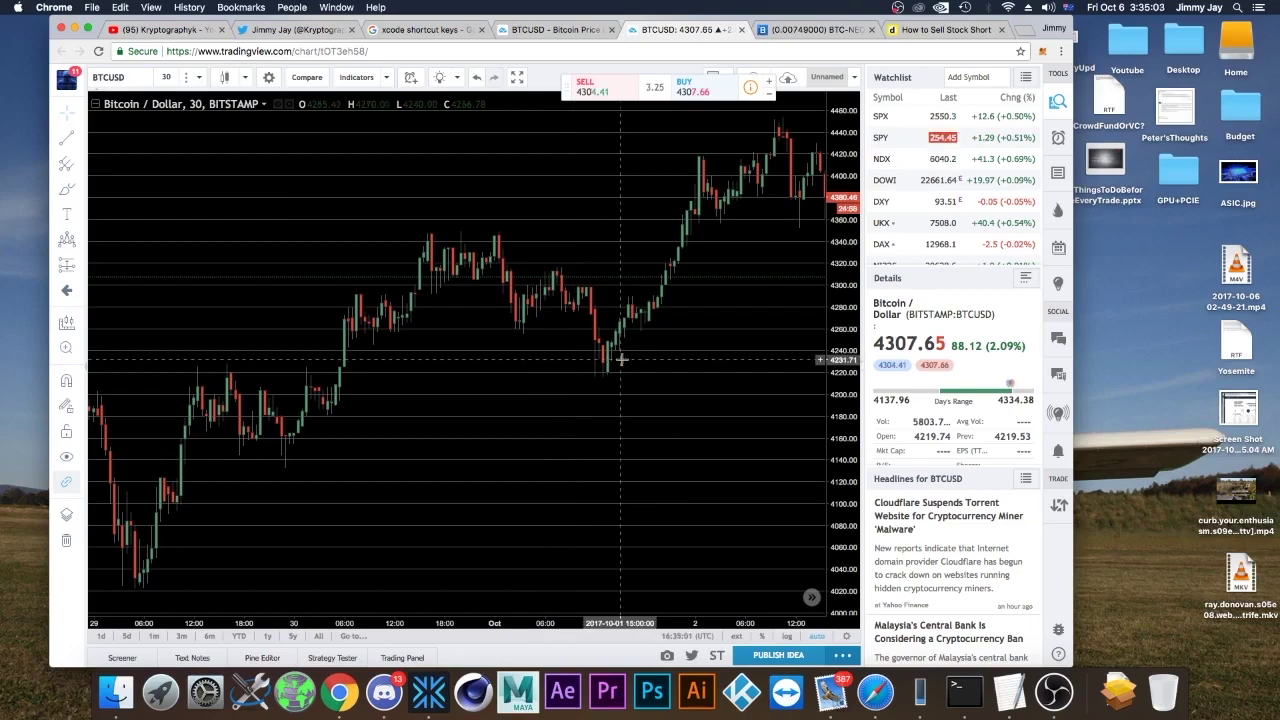
left_click_drag(622, 359, 223, 338)
left_click_drag(680, 336, 330, 322)
left_click_drag(571, 348, 631, 336)
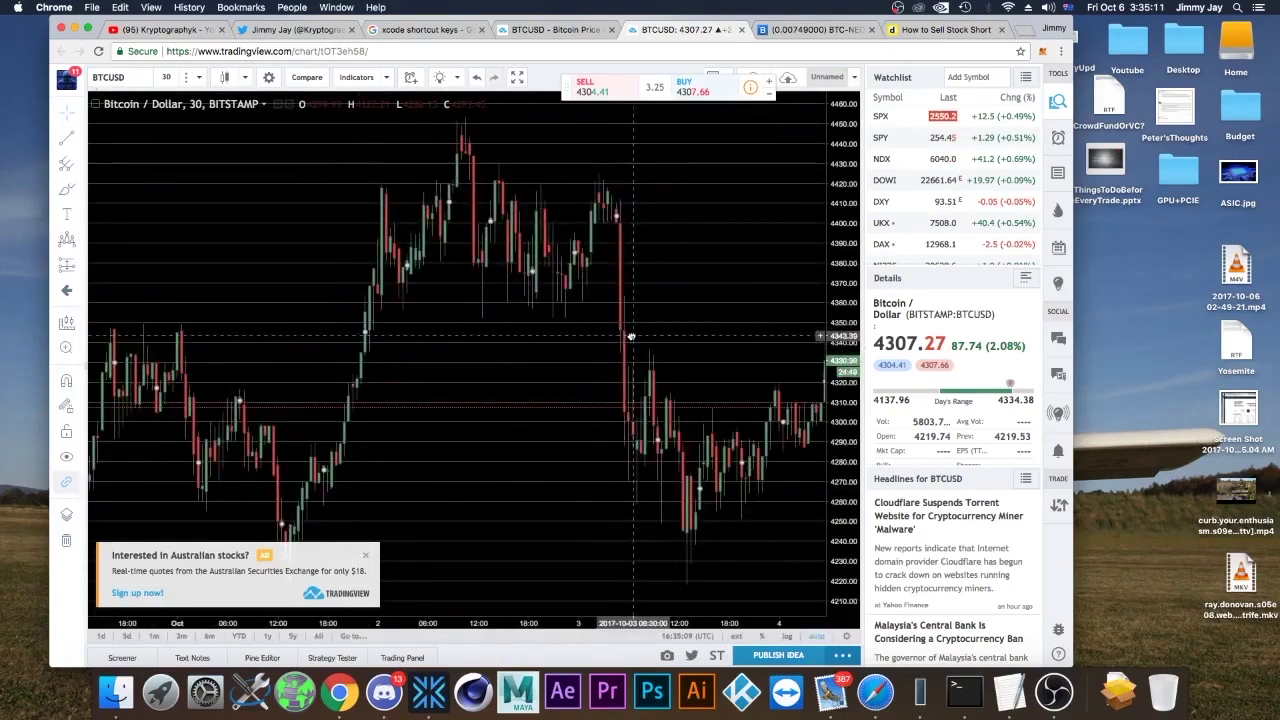
left_click(366, 557)
- Search back through the September price history to the deep dip and recovery of 3–6 September
left_click_drag(370, 400, 736, 393)
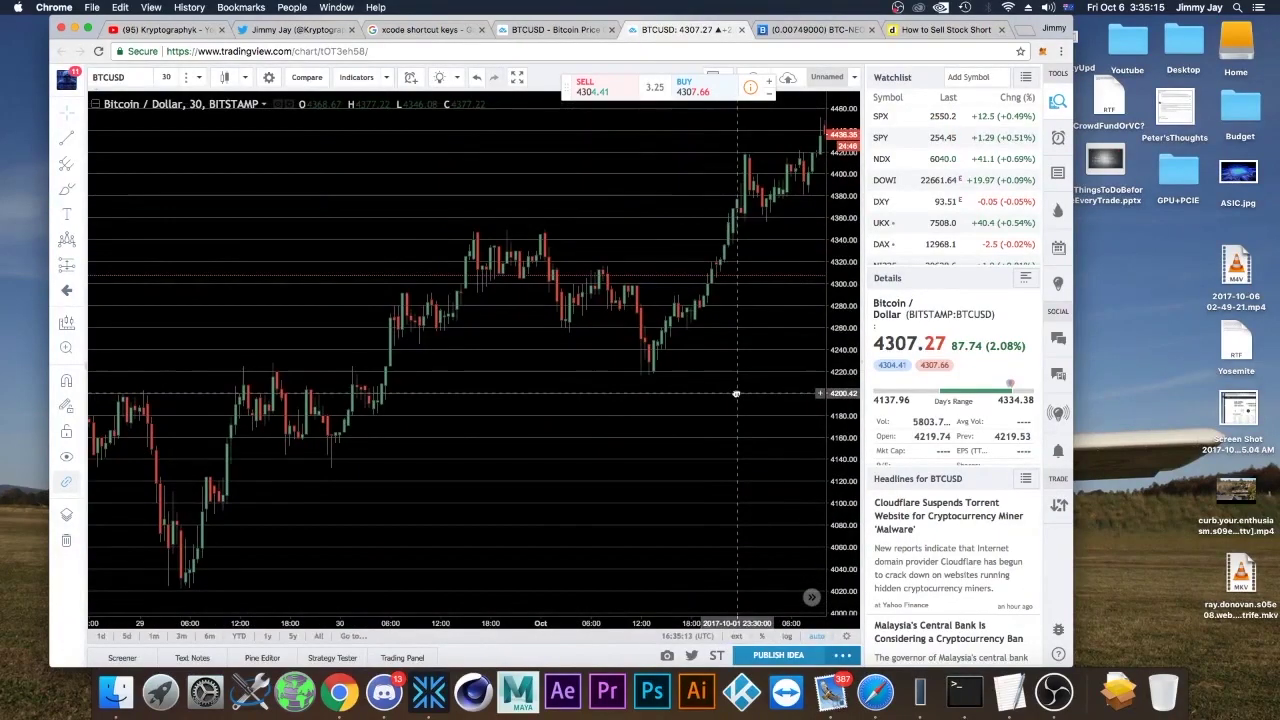
left_click_drag(414, 407, 749, 406)
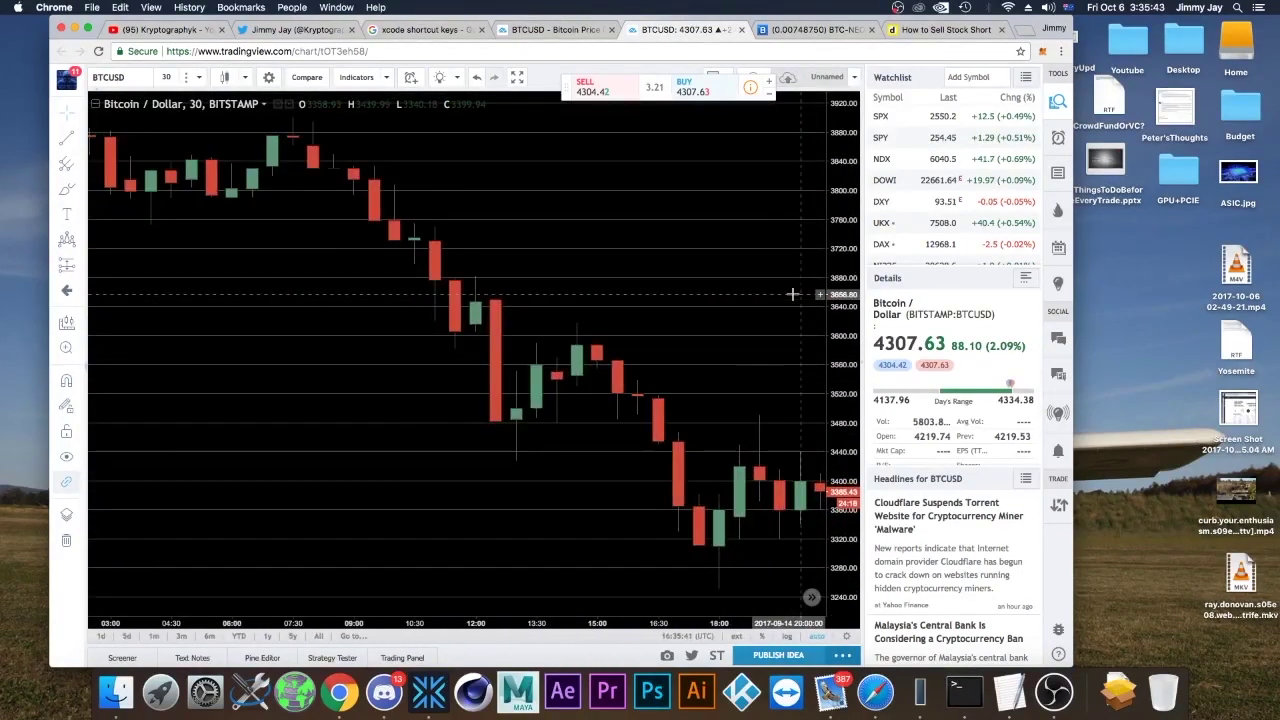
left_click_drag(557, 266, 791, 329)
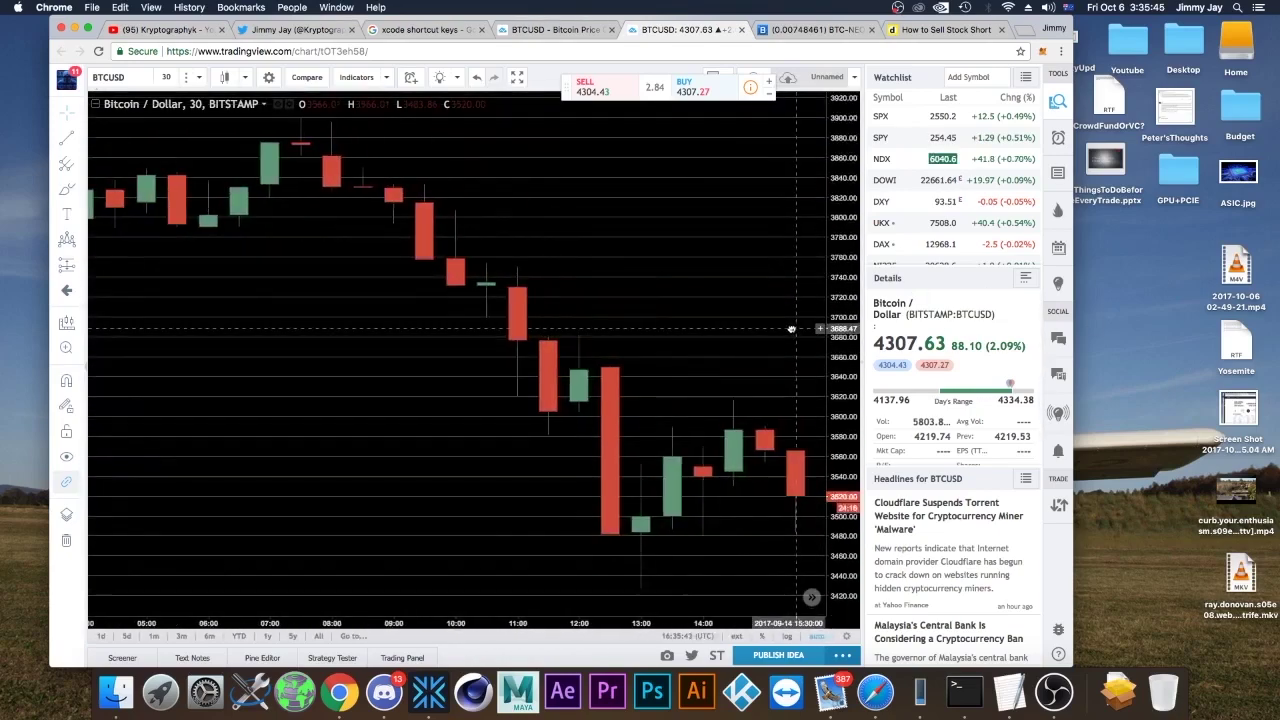
scroll(684, 296, "right", 3)
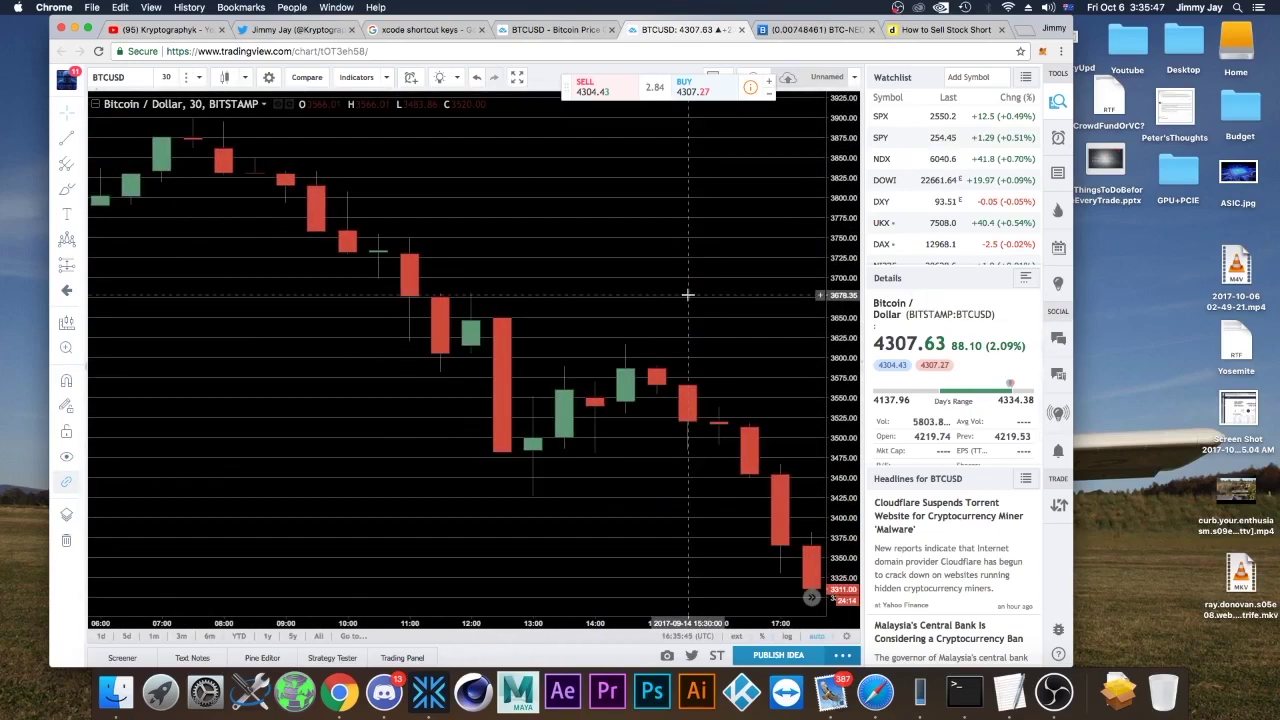
scroll(285, 270, "down", 10)
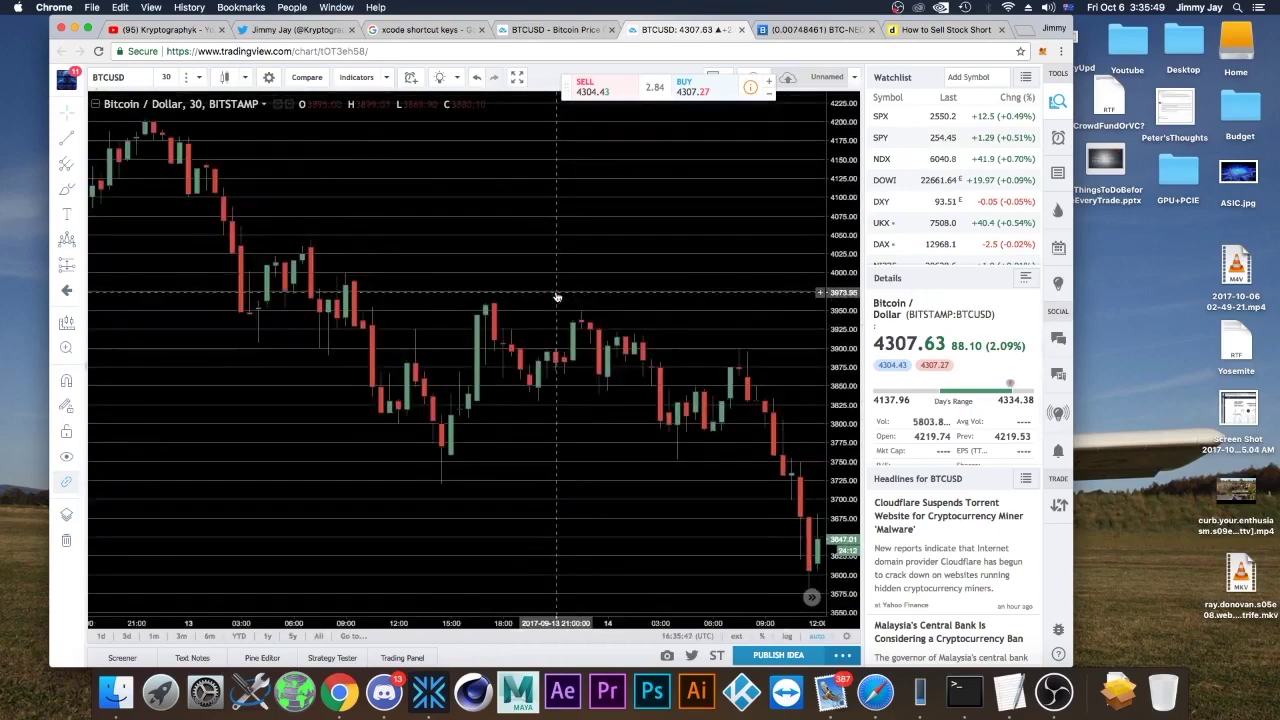
left_click_drag(383, 305, 788, 316)
left_click_drag(452, 282, 879, 258)
left_click_drag(491, 277, 502, 330)
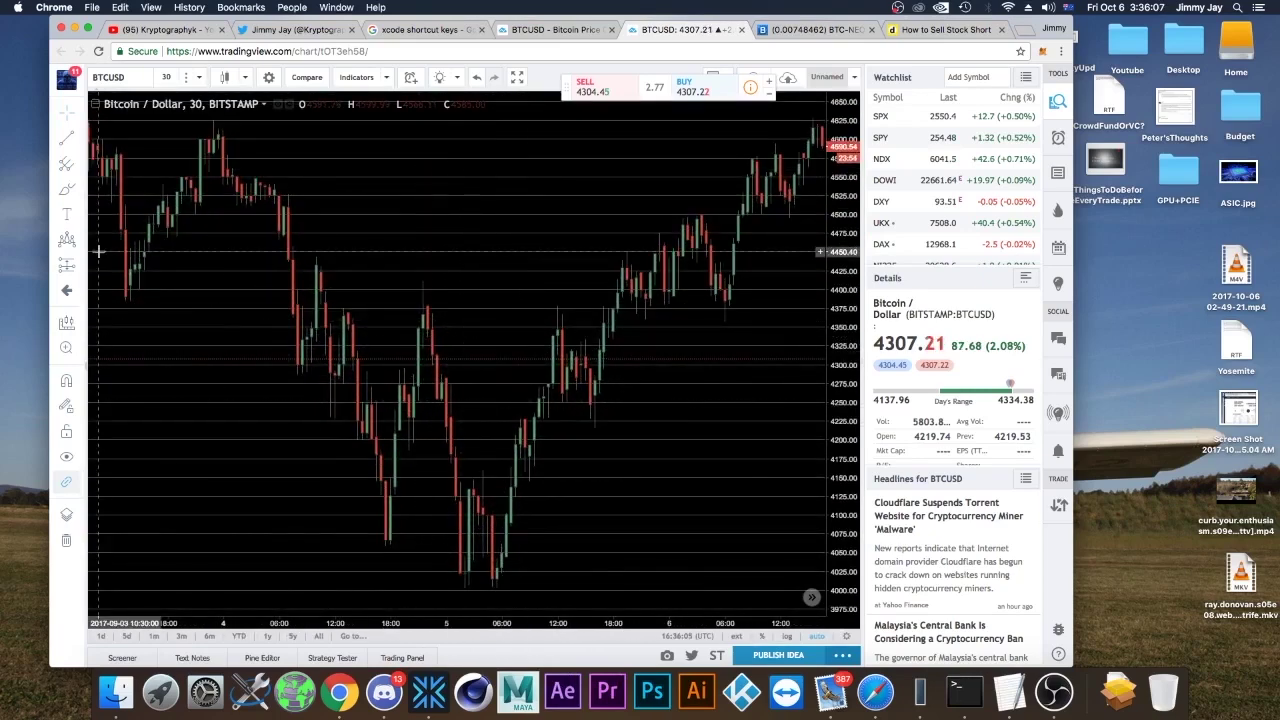
left_click(67, 244)
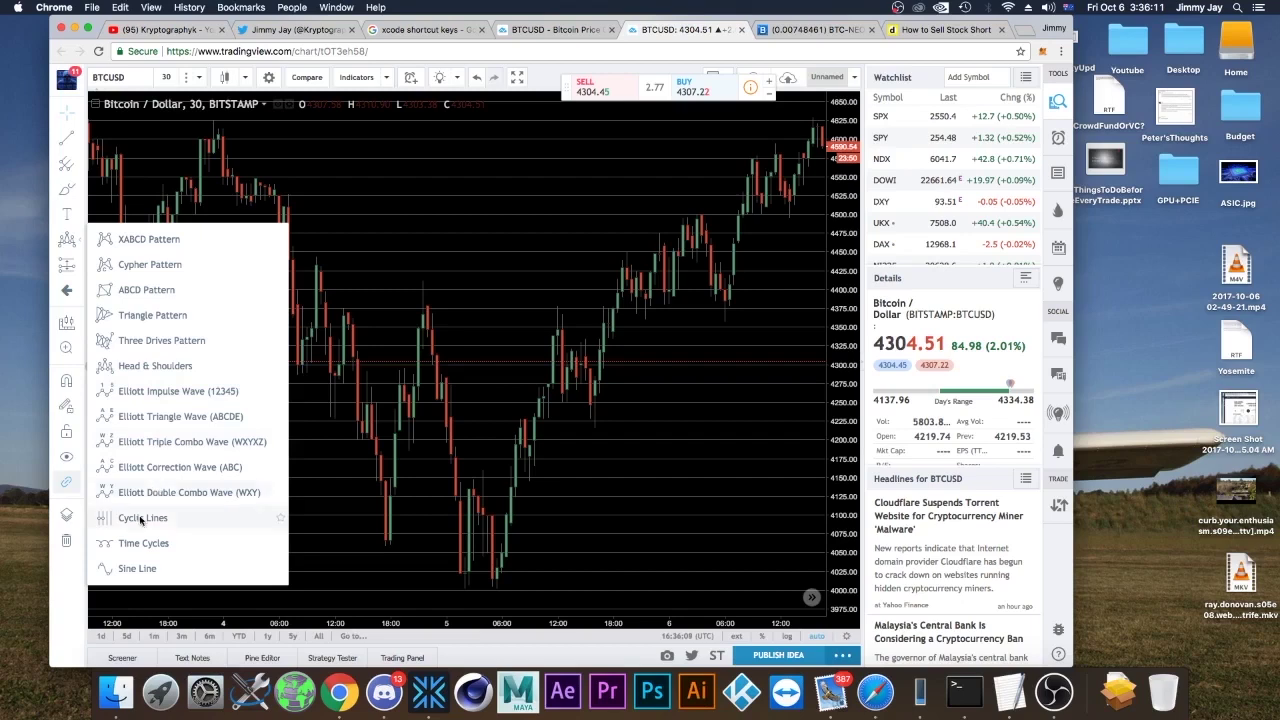
left_click(66, 240)
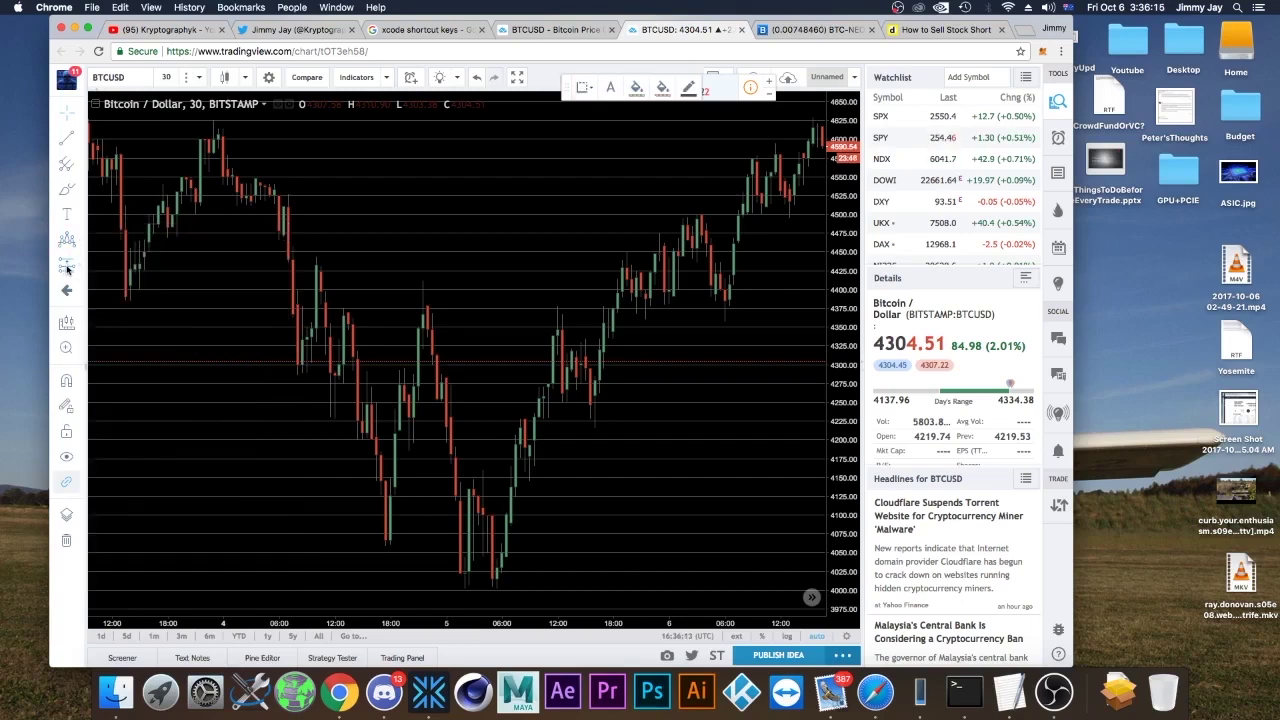
left_click(66, 268)
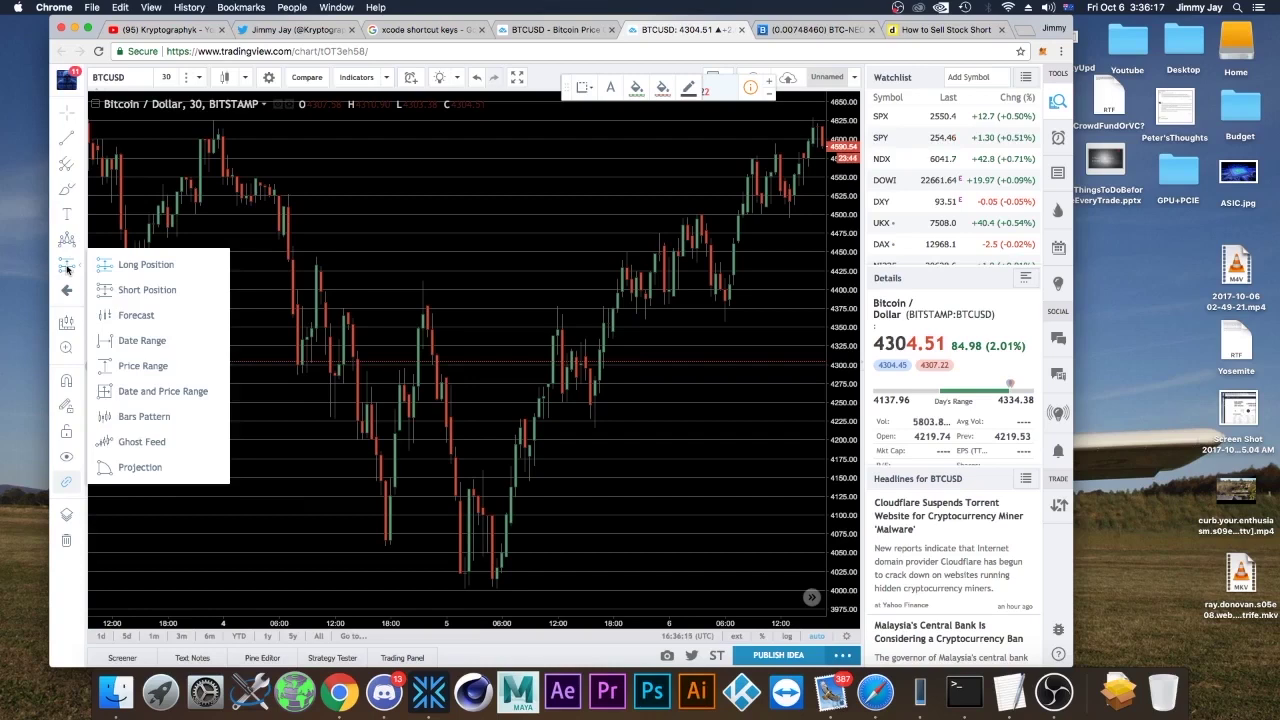
left_click(66, 268)
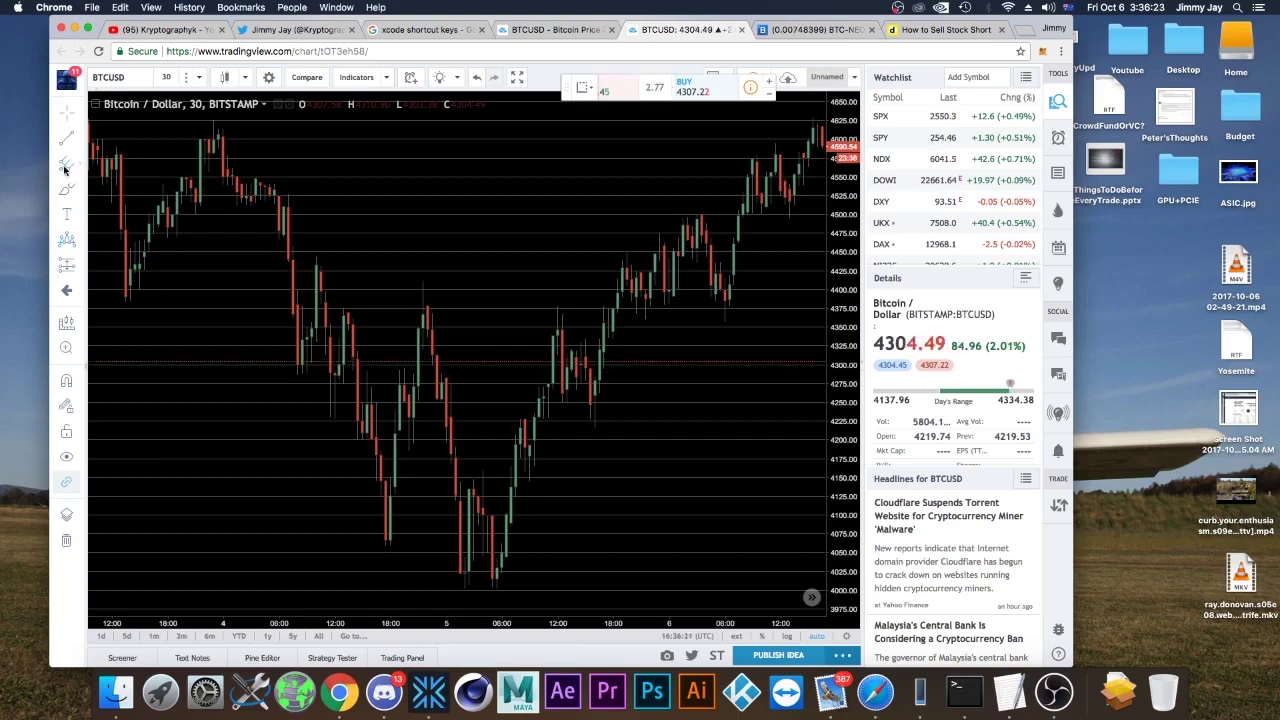
left_click(65, 169)
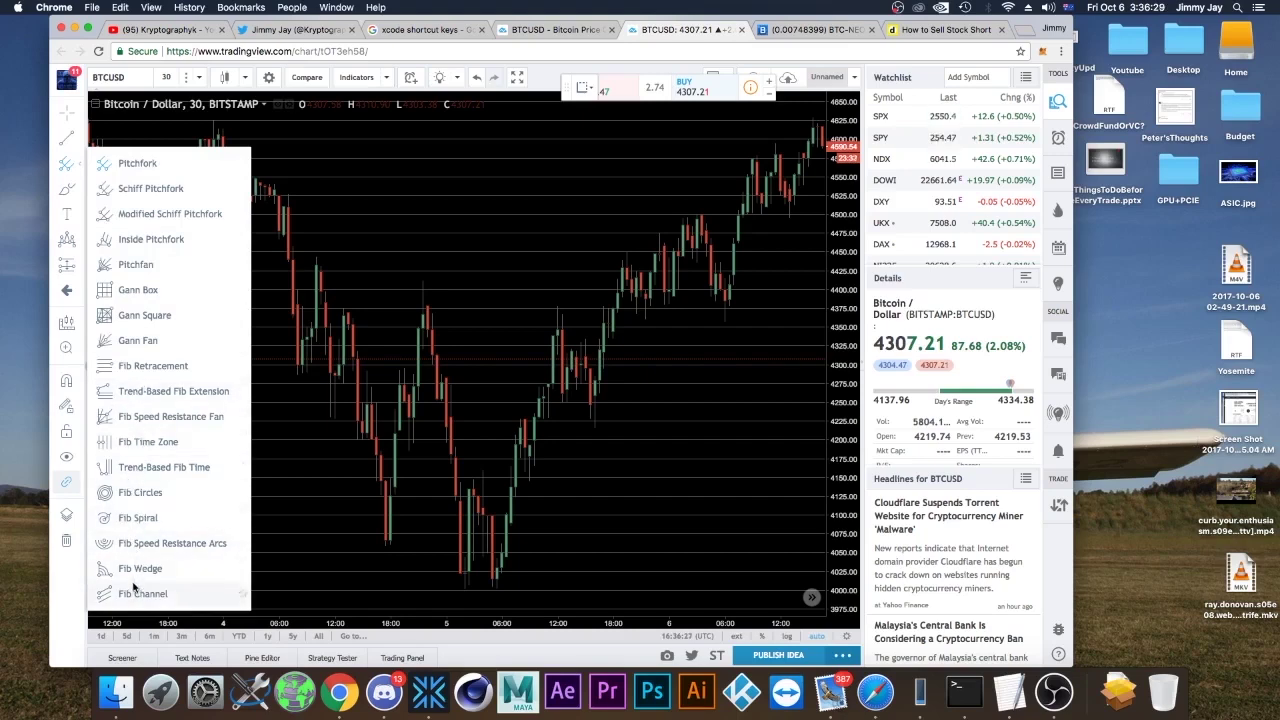
left_click(150, 188)
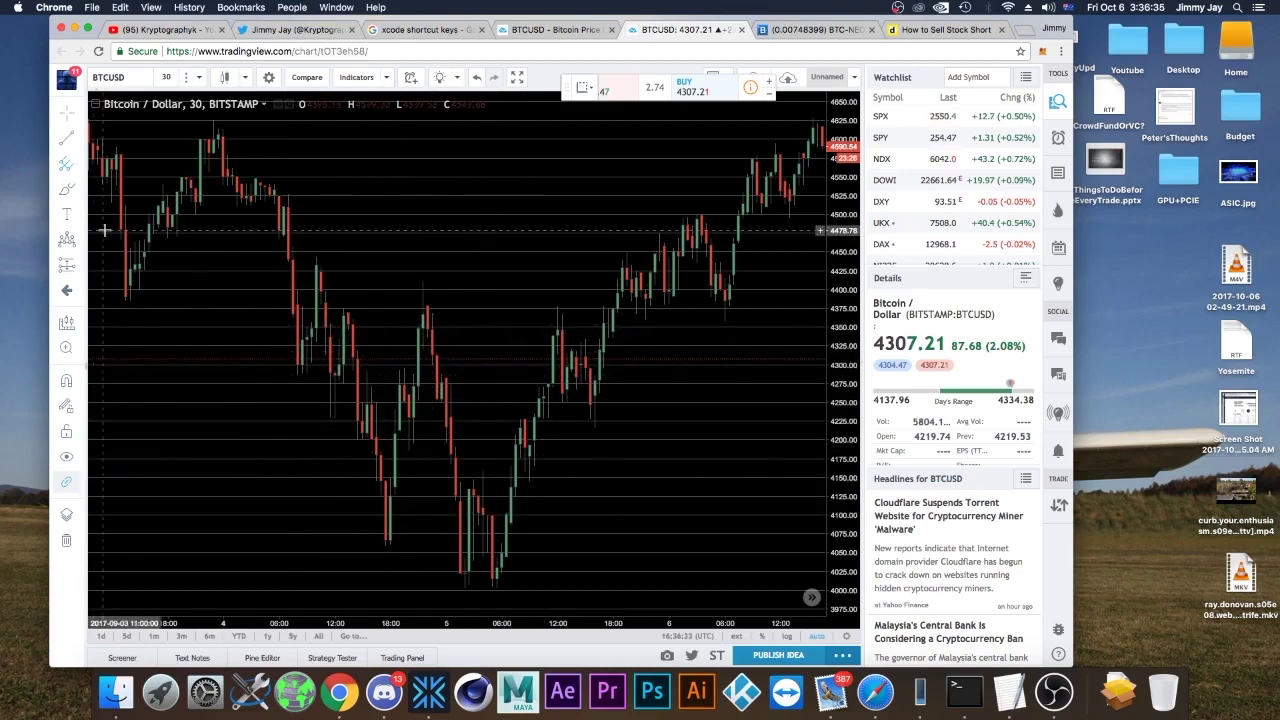
- Outline the falling side of the 5 September dip with two trend lines, from about 4344 to 4080 and from about 4079 to 4029
left_click(65, 141)
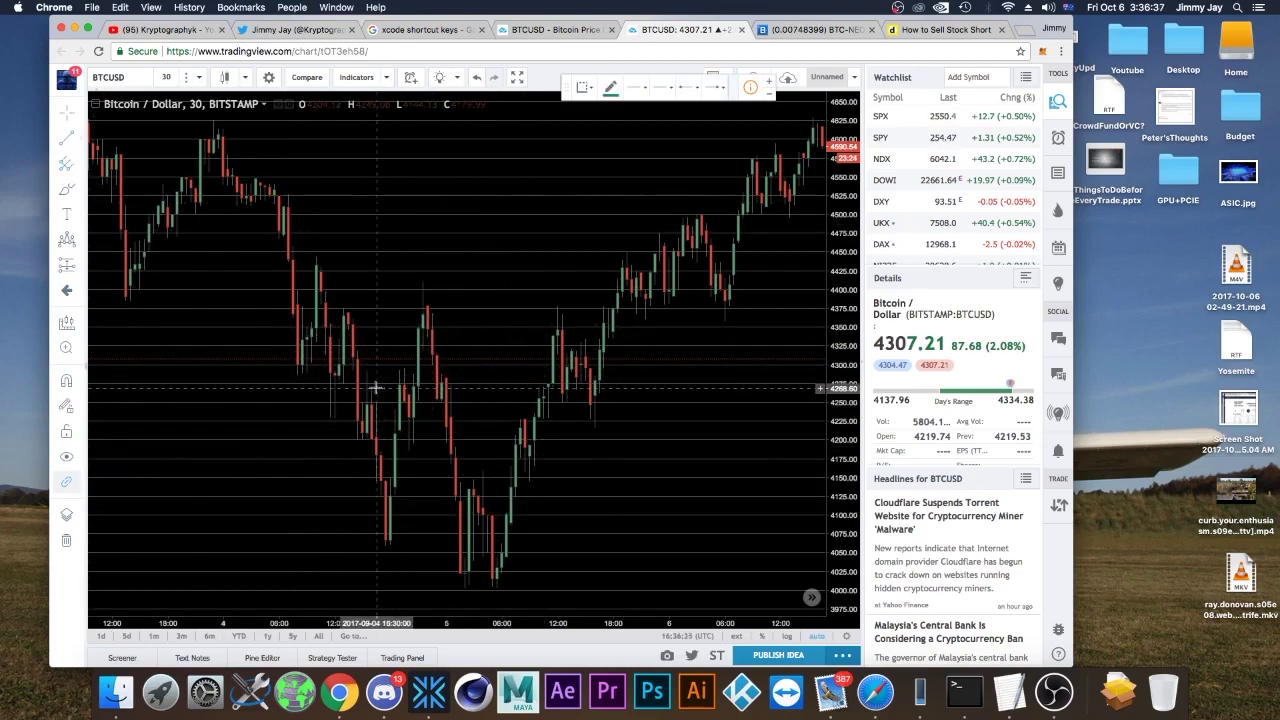
left_click(427, 331)
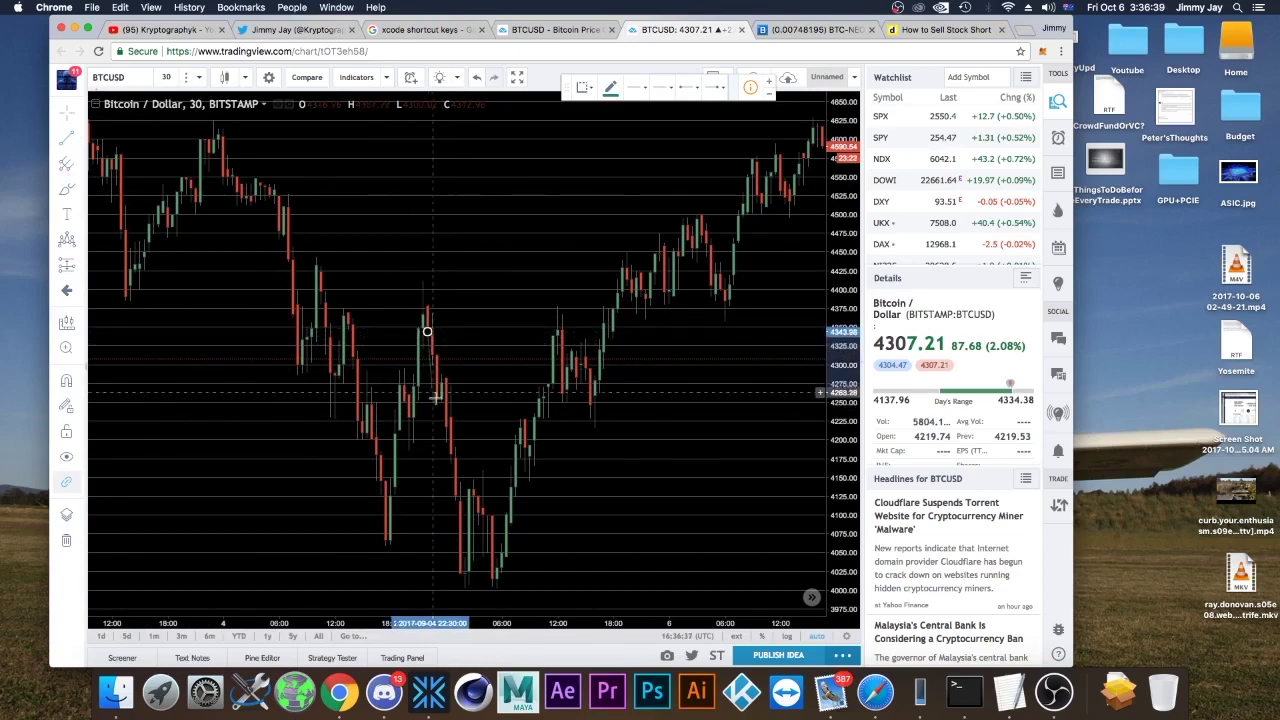
left_click(451, 524)
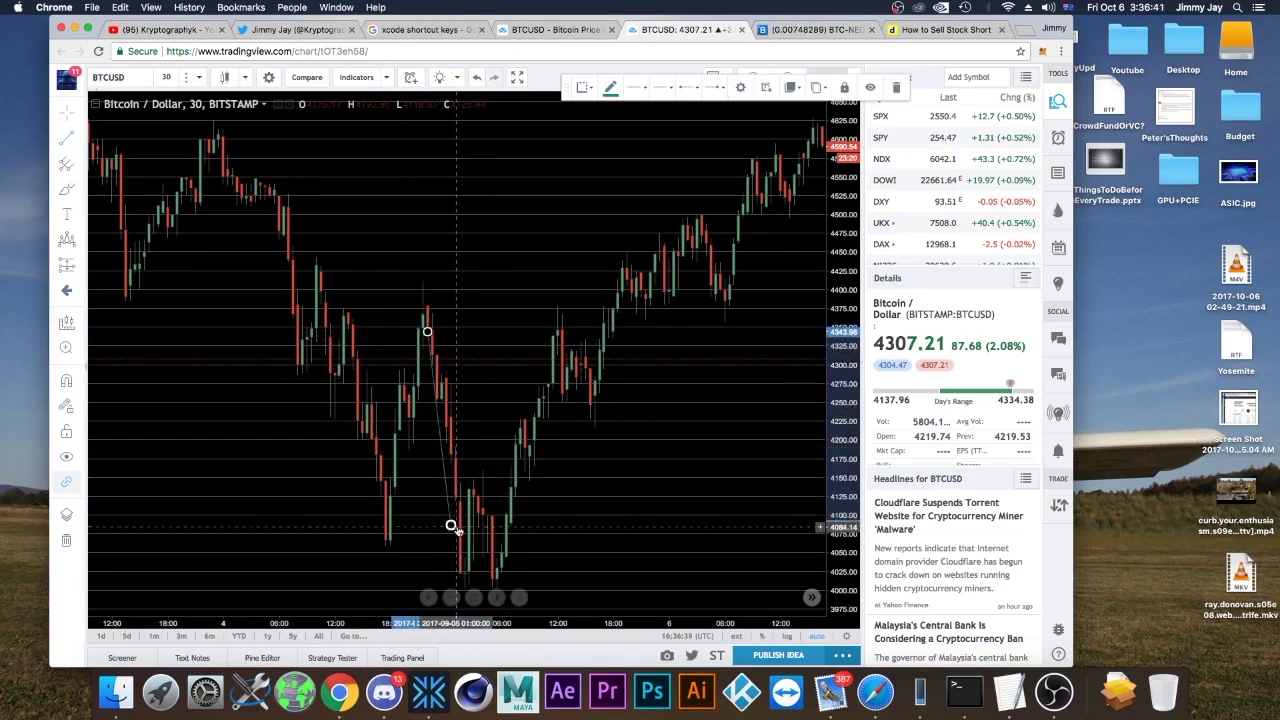
left_click(65, 141)
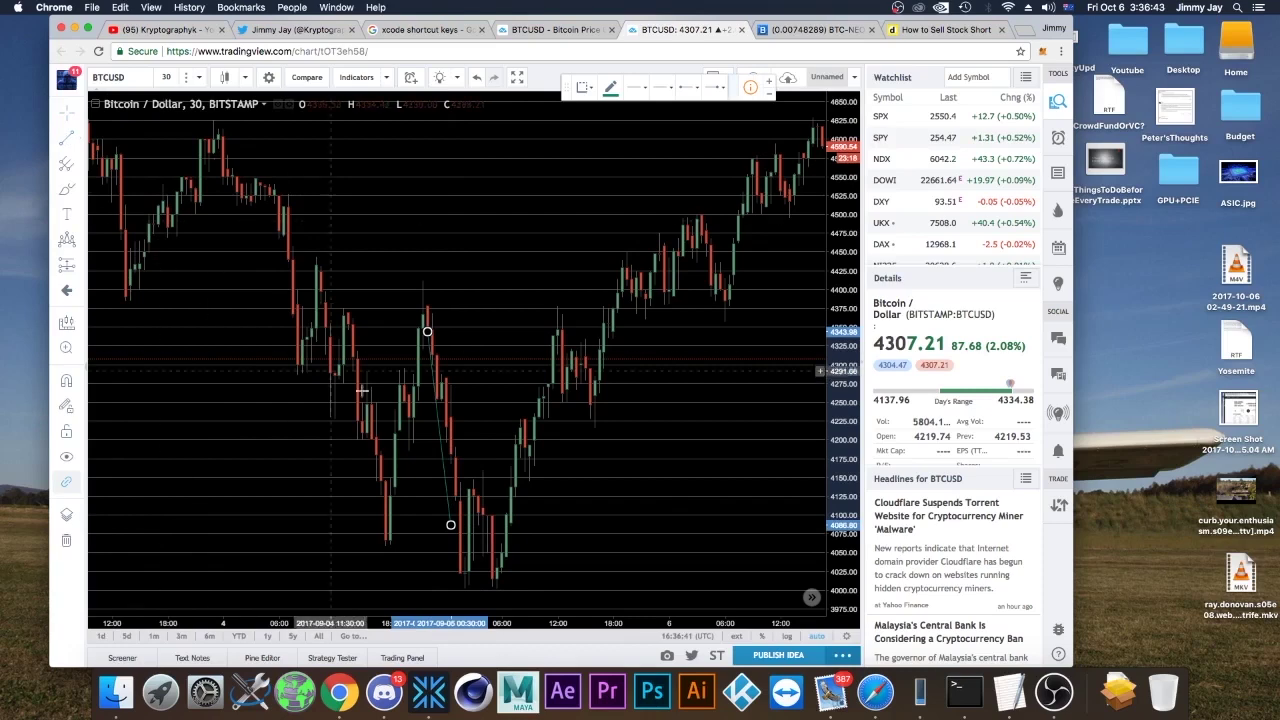
left_click(451, 531)
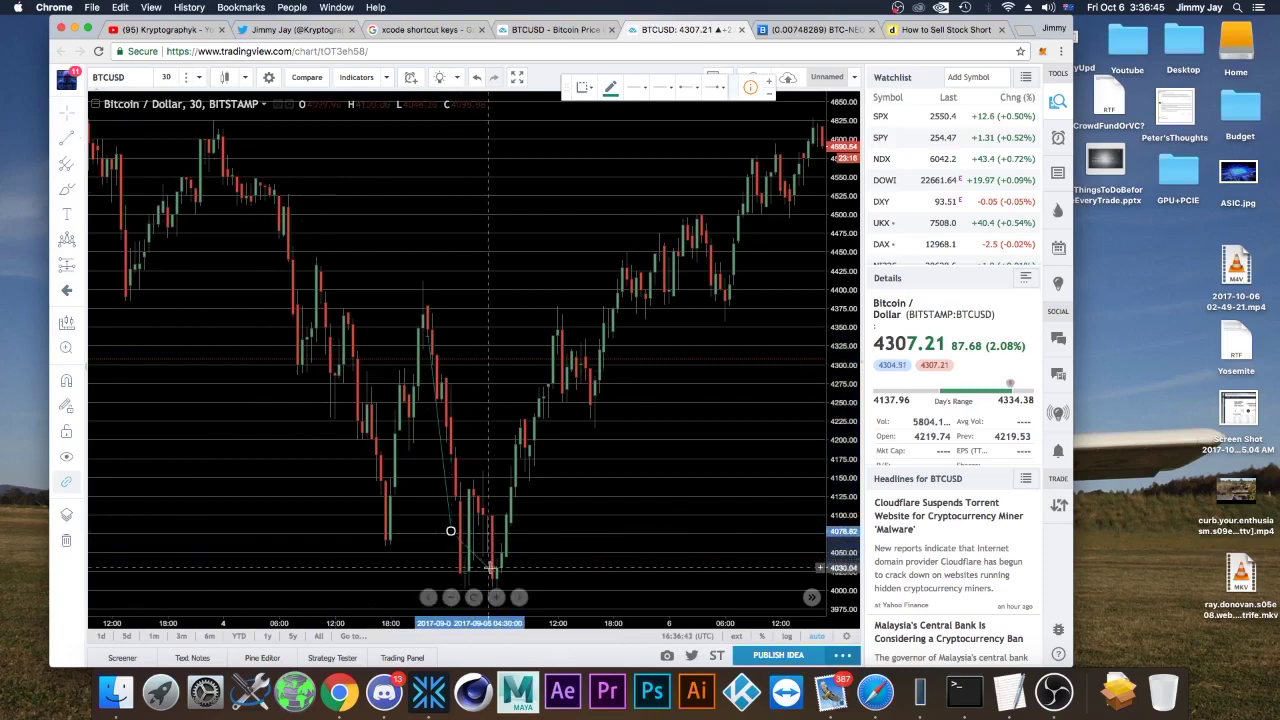
left_click(492, 568)
- Outline the recovery side of the 5 September dip with two trend lines, from about 4035 to 4130 and from about 4138 to 4356
left_click(66, 136)
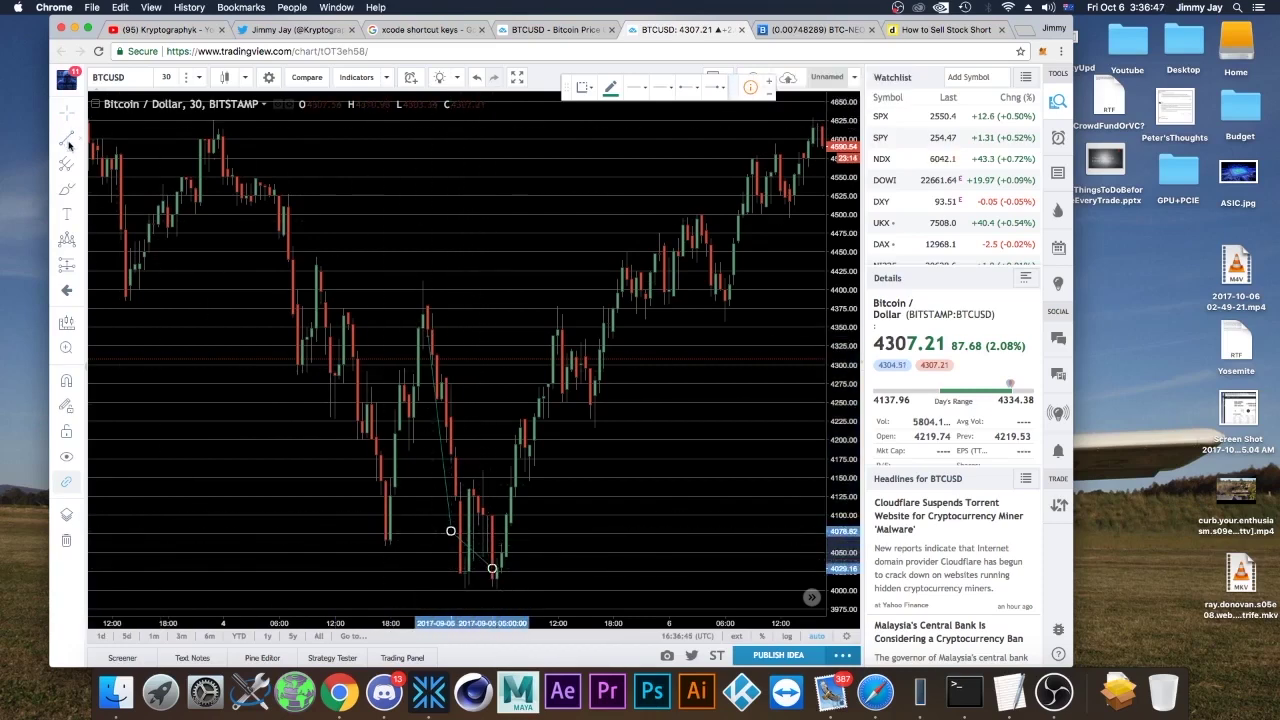
left_click(496, 563)
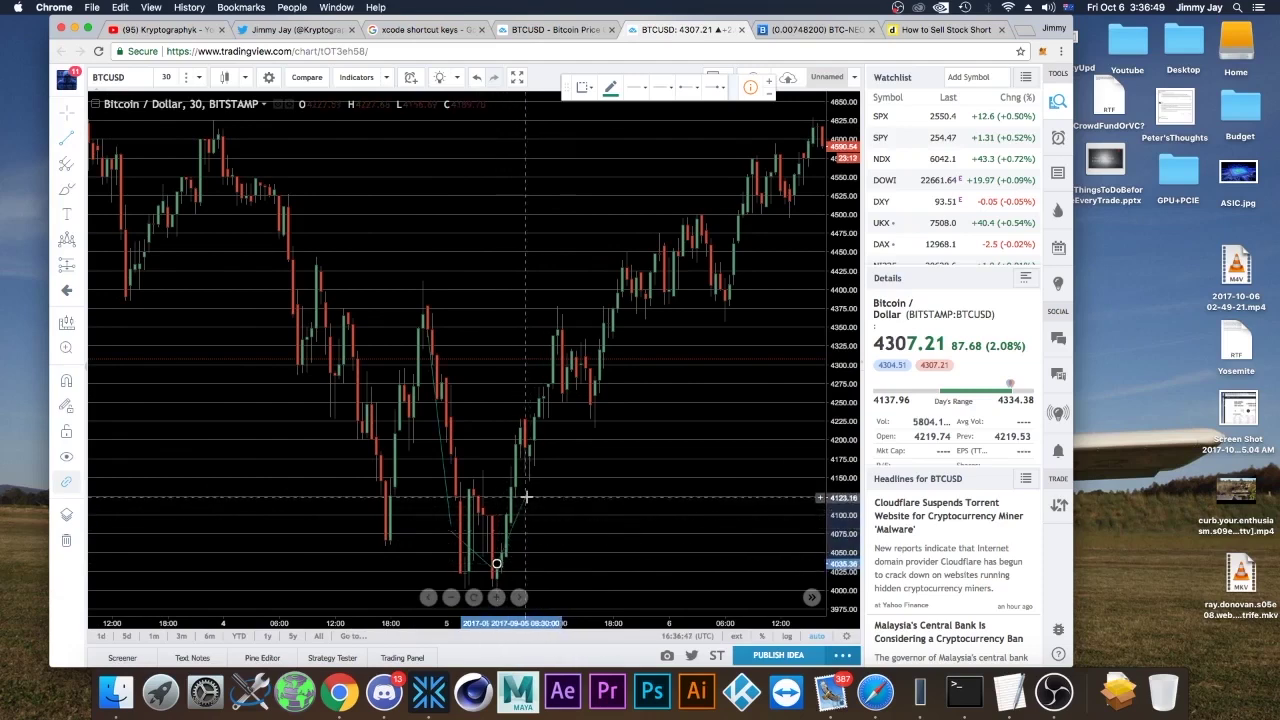
left_click(524, 492)
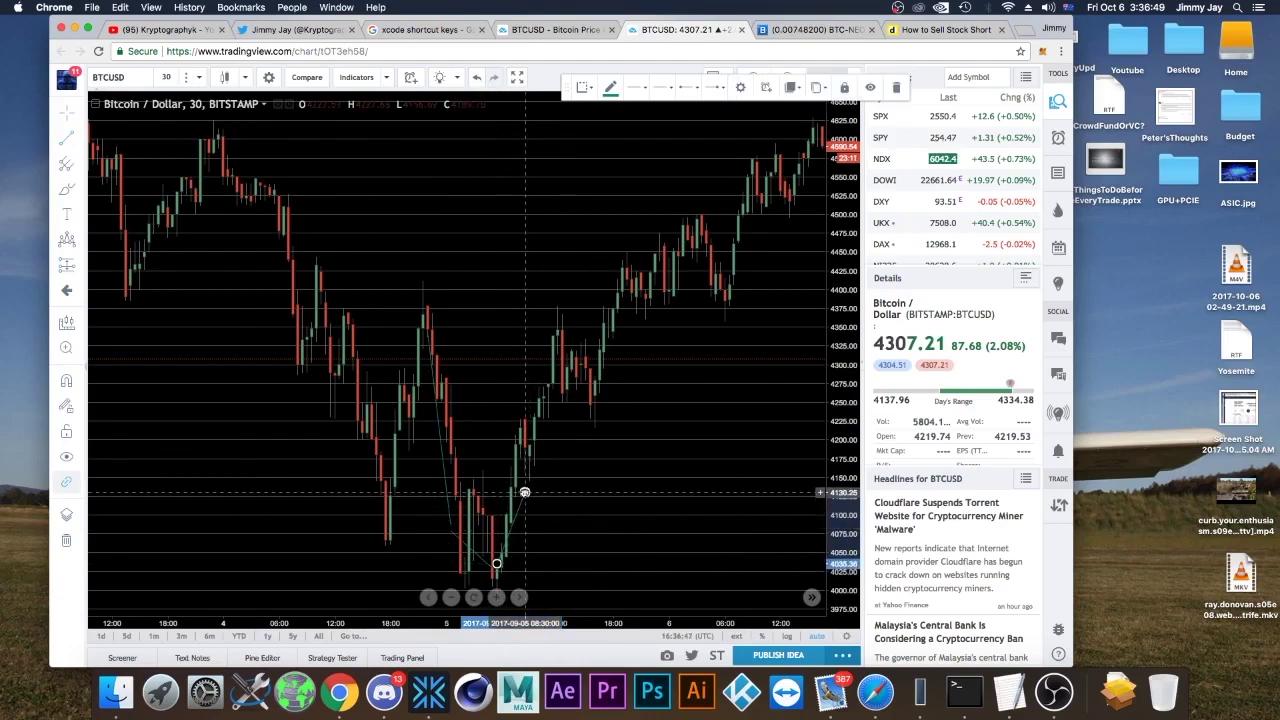
left_click(60, 142)
left_click(529, 486)
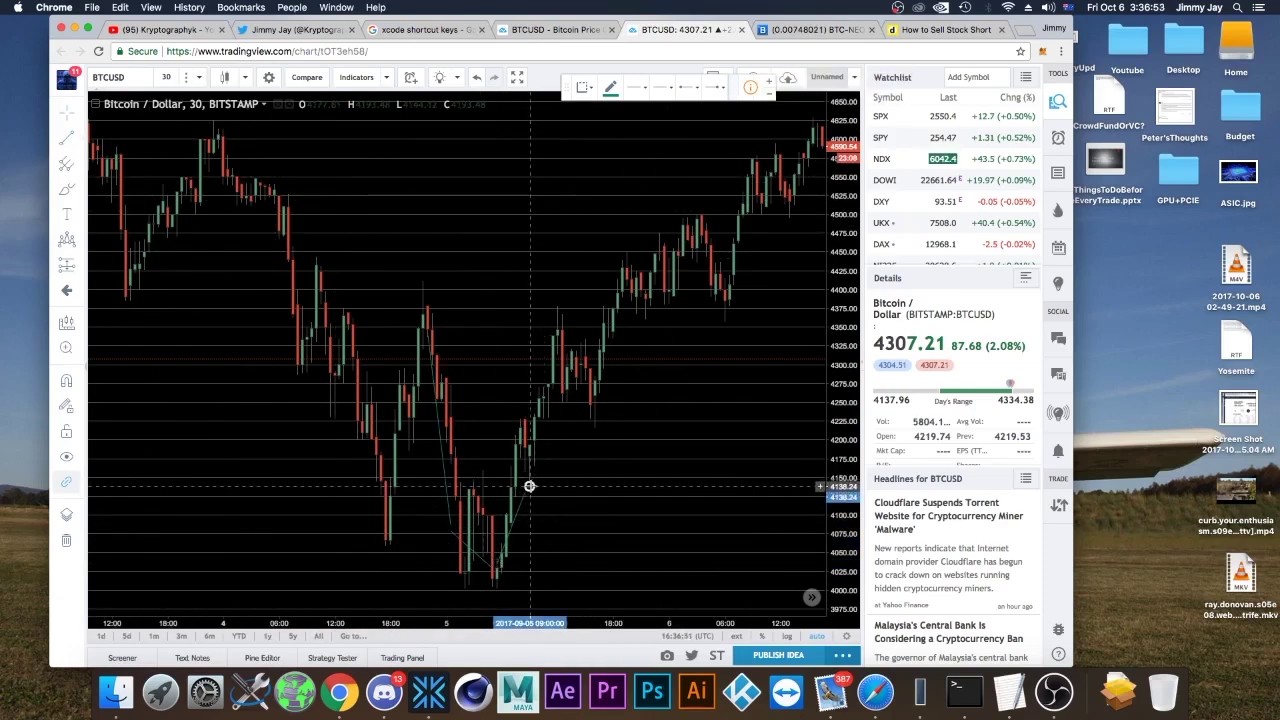
left_click(561, 322)
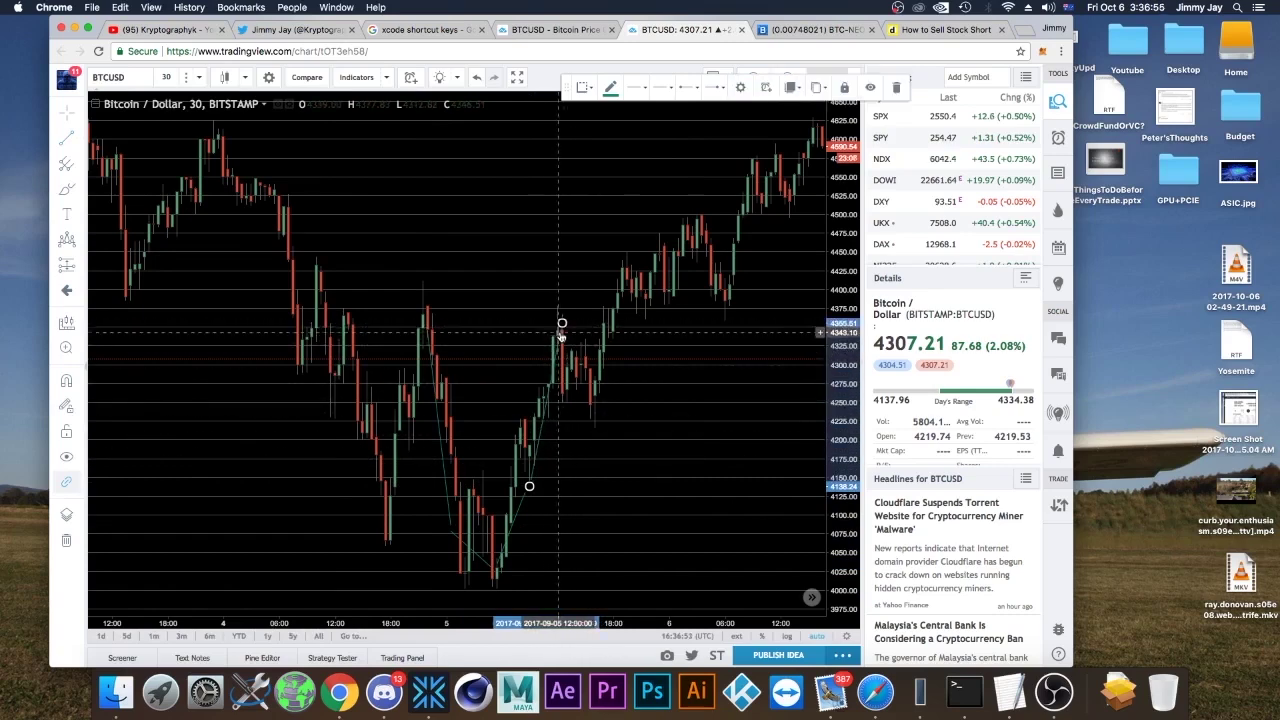
- Outline the handle after the cup with three trend lines, from about 4351 to 4253, 4248 to 4266, and 4271 to 4386
left_click(73, 139)
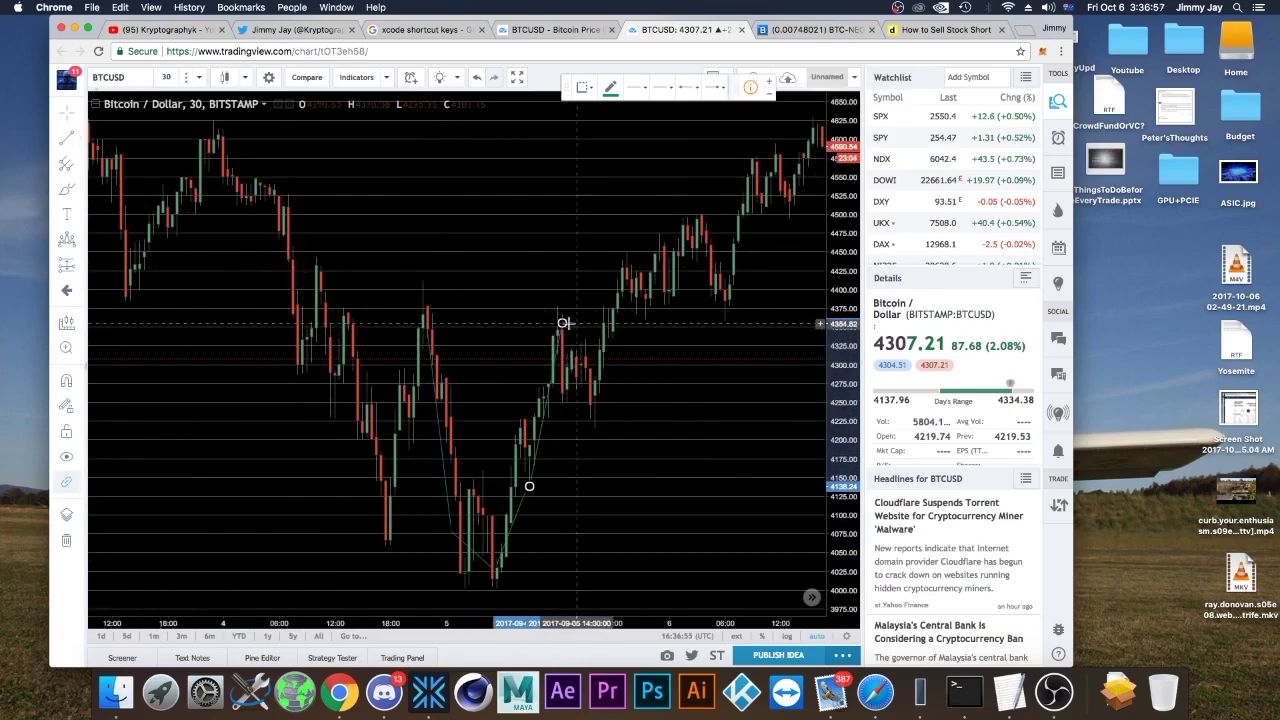
left_click(562, 323)
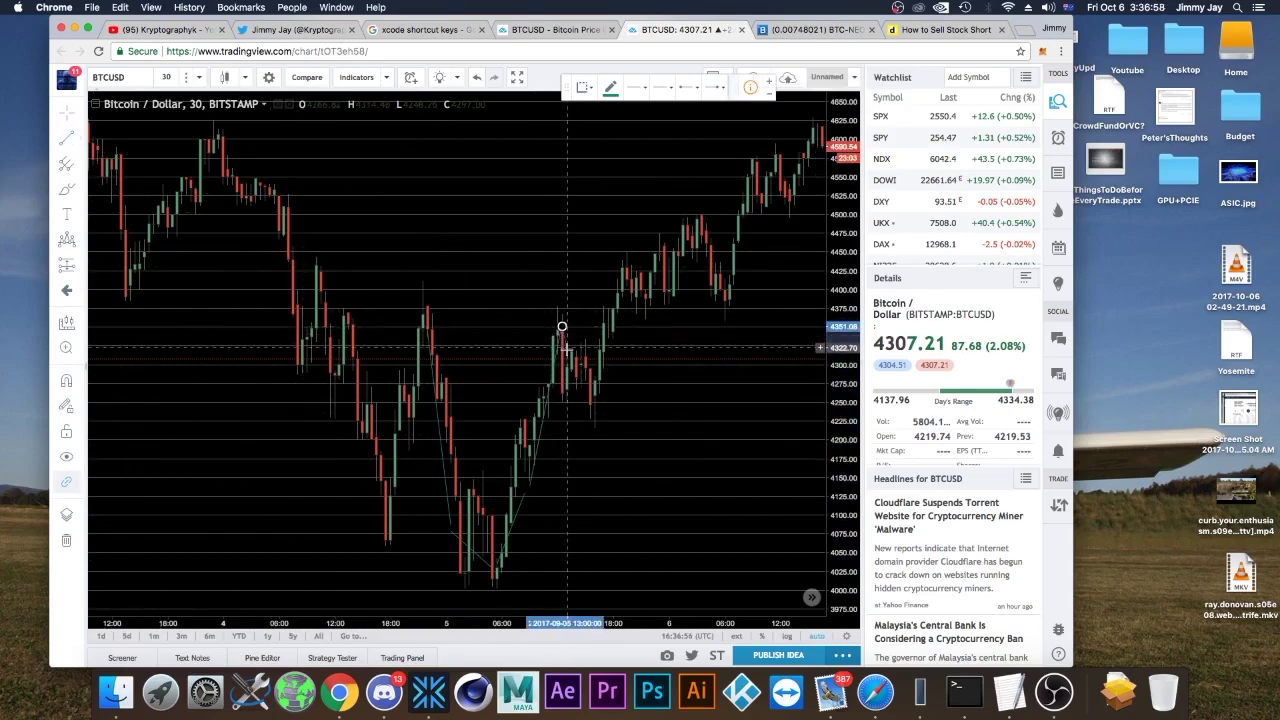
left_click(585, 400)
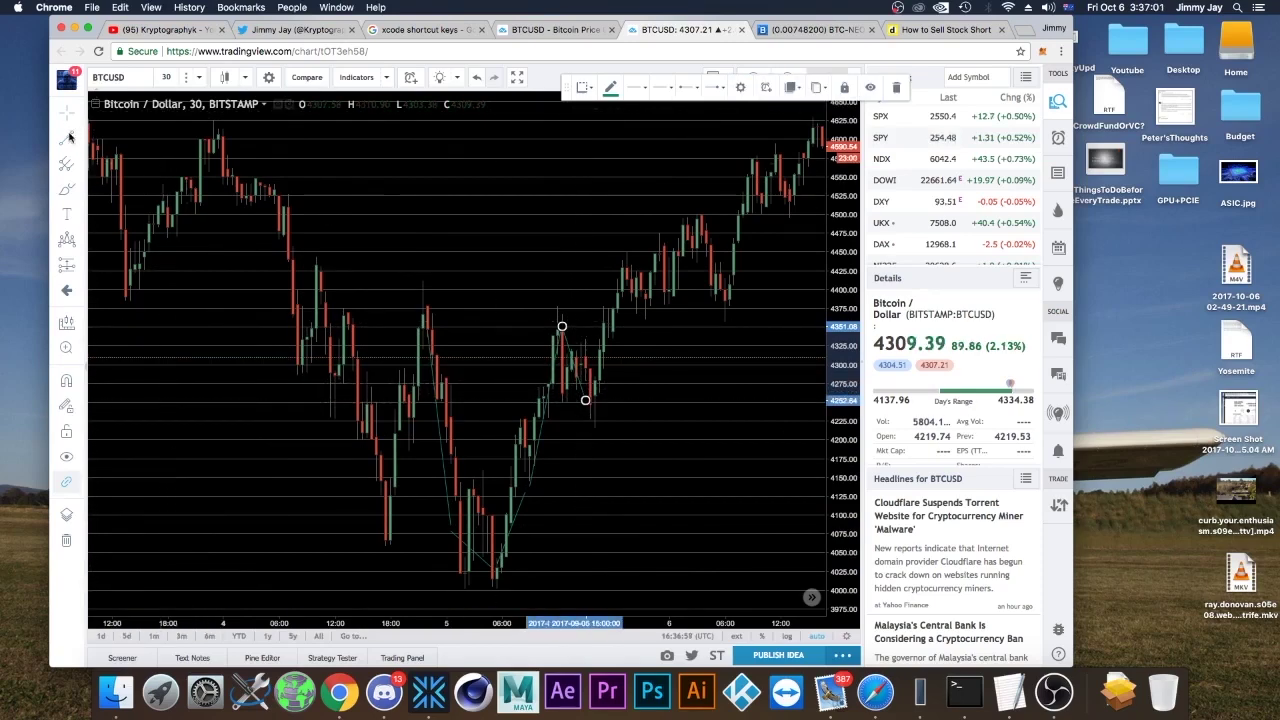
left_click(602, 390)
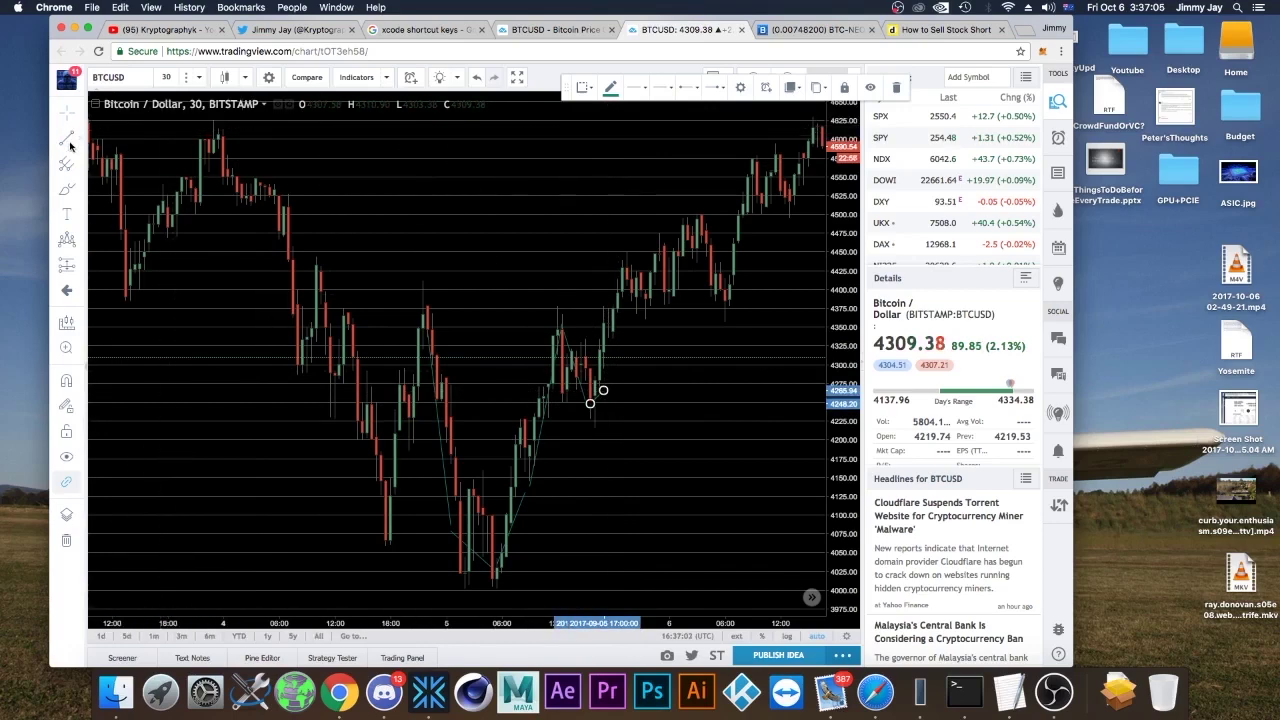
left_click_drag(603, 389, 618, 300)
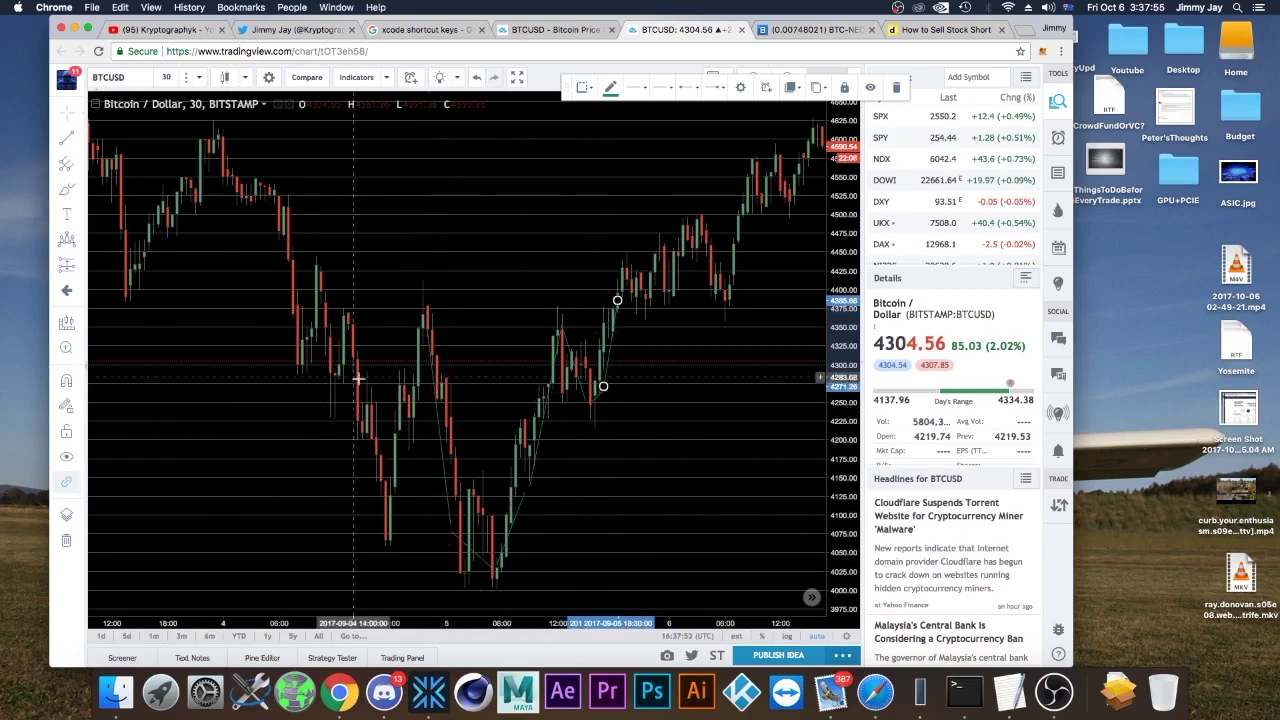
- Remove the four trend lines that outline the falling and recovery sides of the 5 September cup
right_click(440, 444)
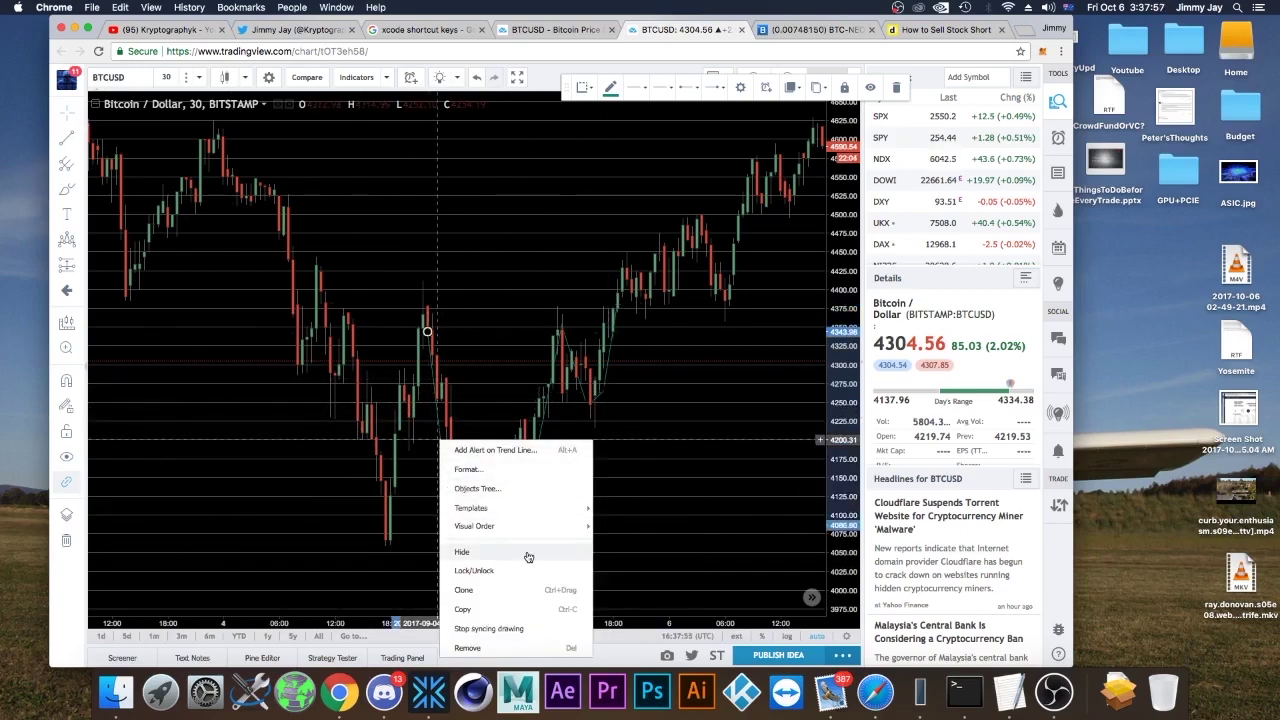
left_click(467, 648)
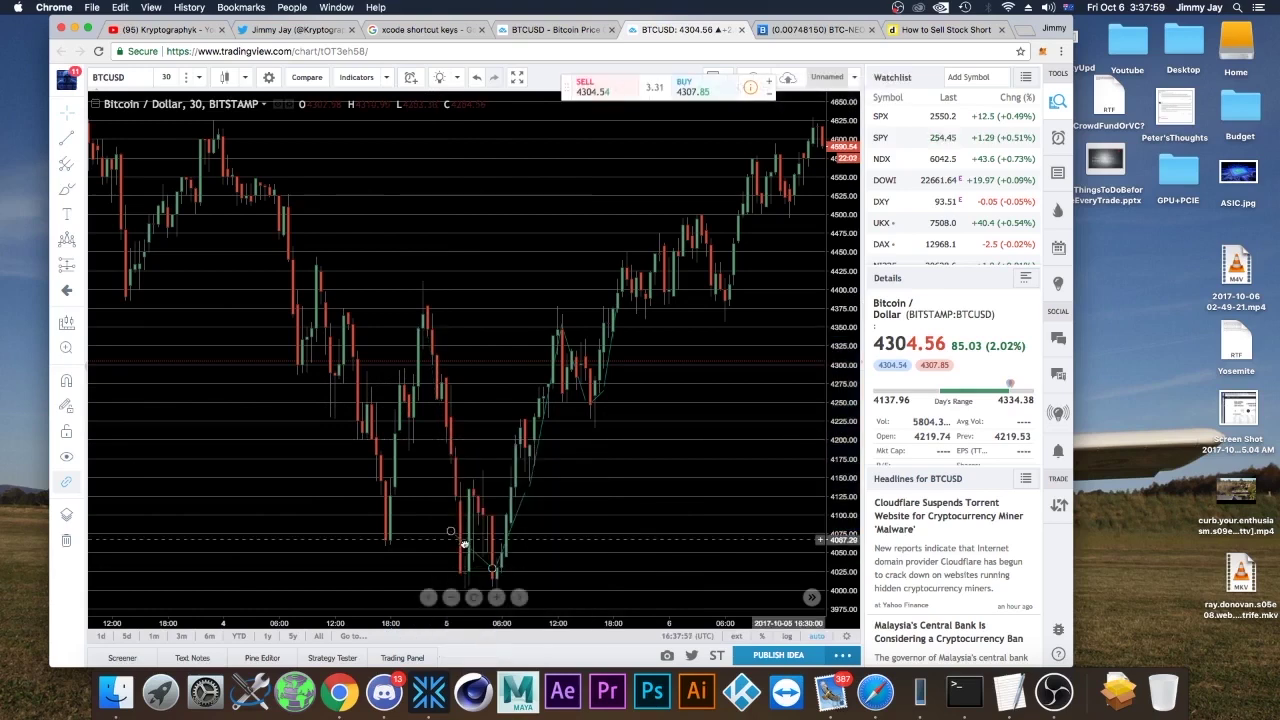
right_click(464, 543)
left_click(520, 615)
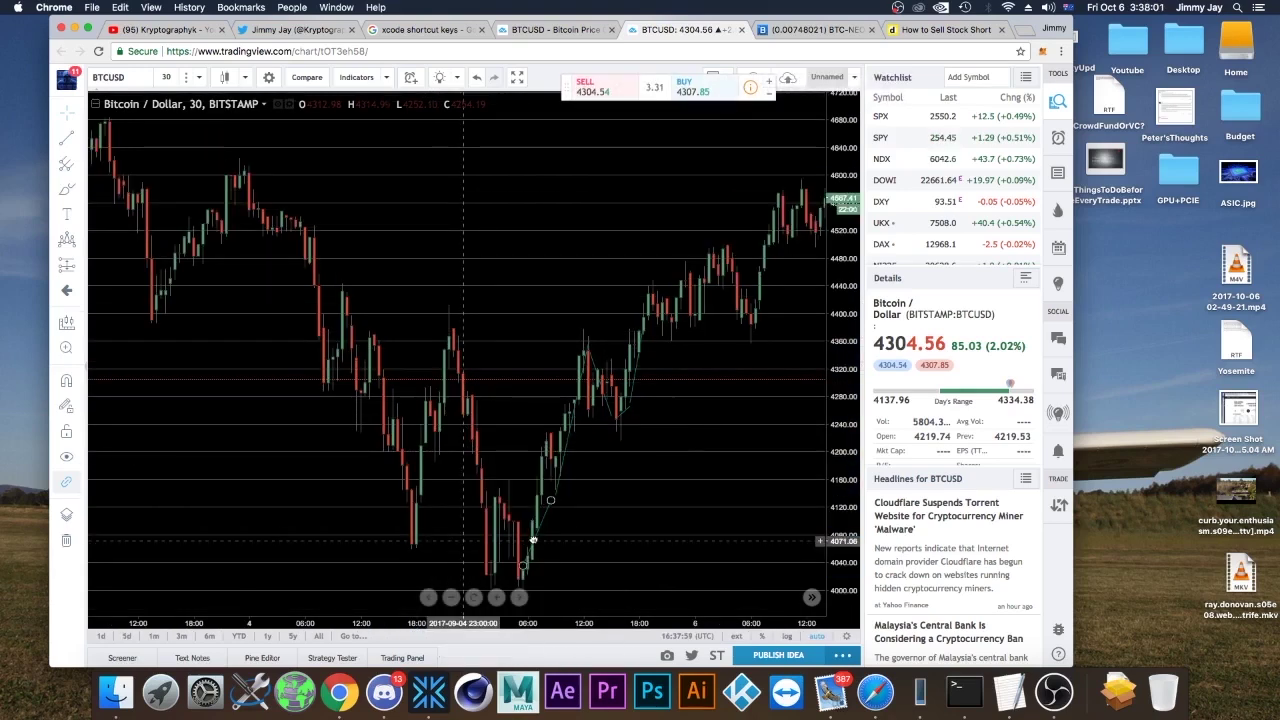
right_click(534, 540)
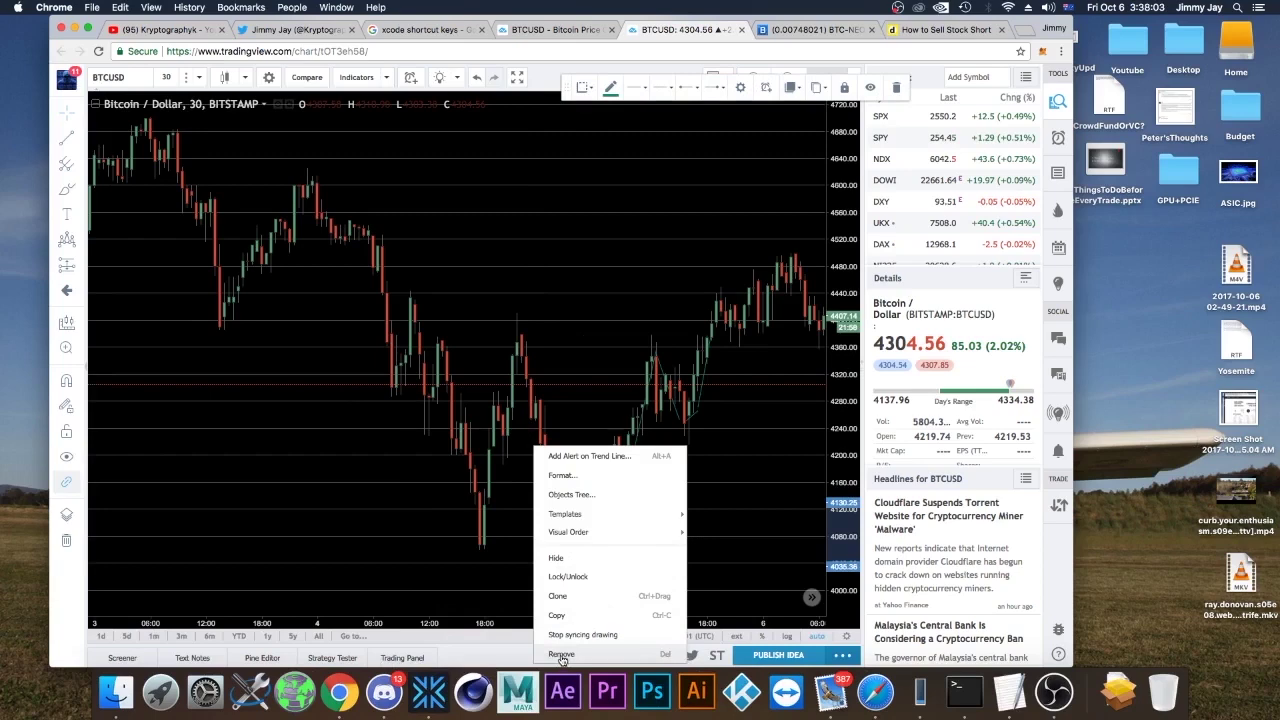
left_click(561, 654)
right_click(635, 453)
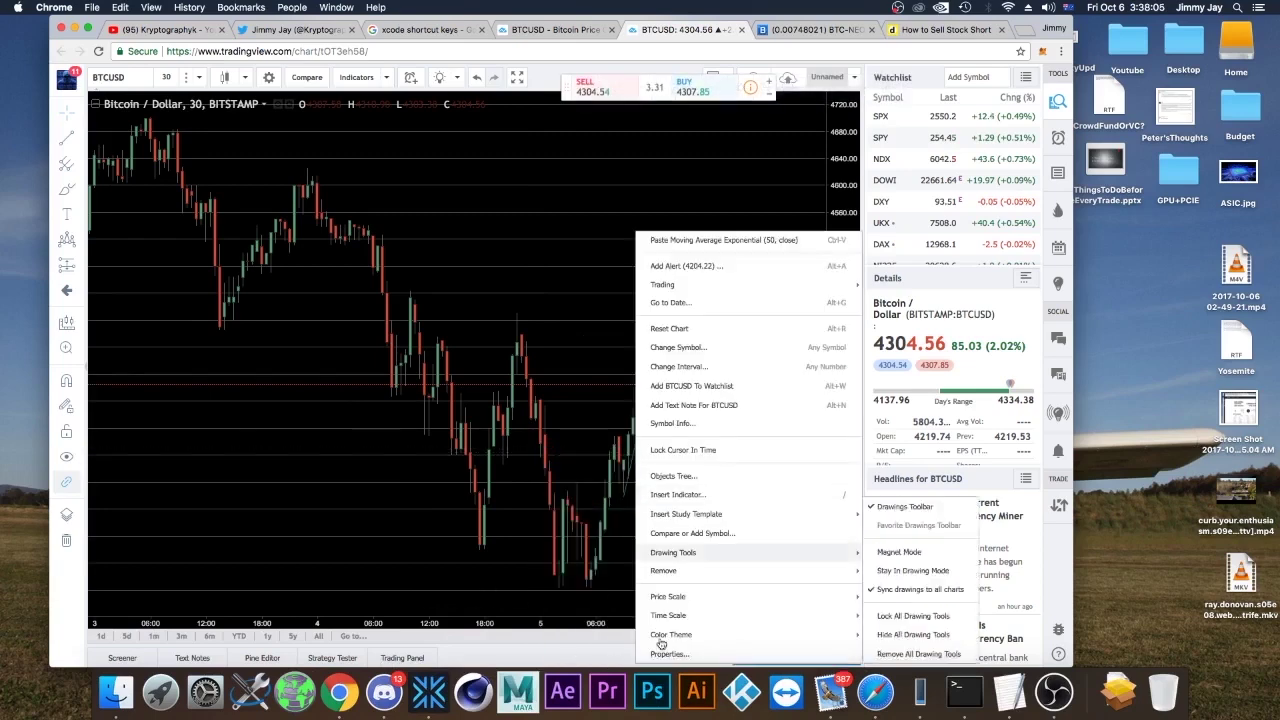
left_click(626, 478)
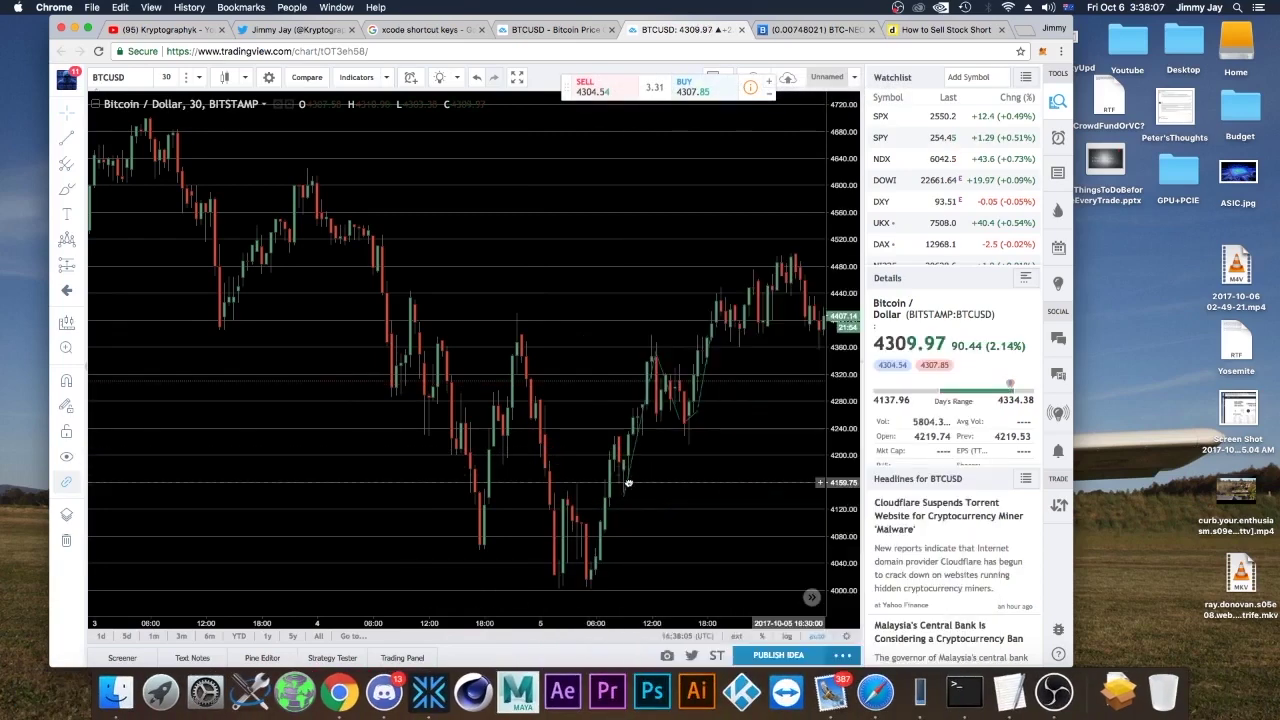
right_click(632, 449)
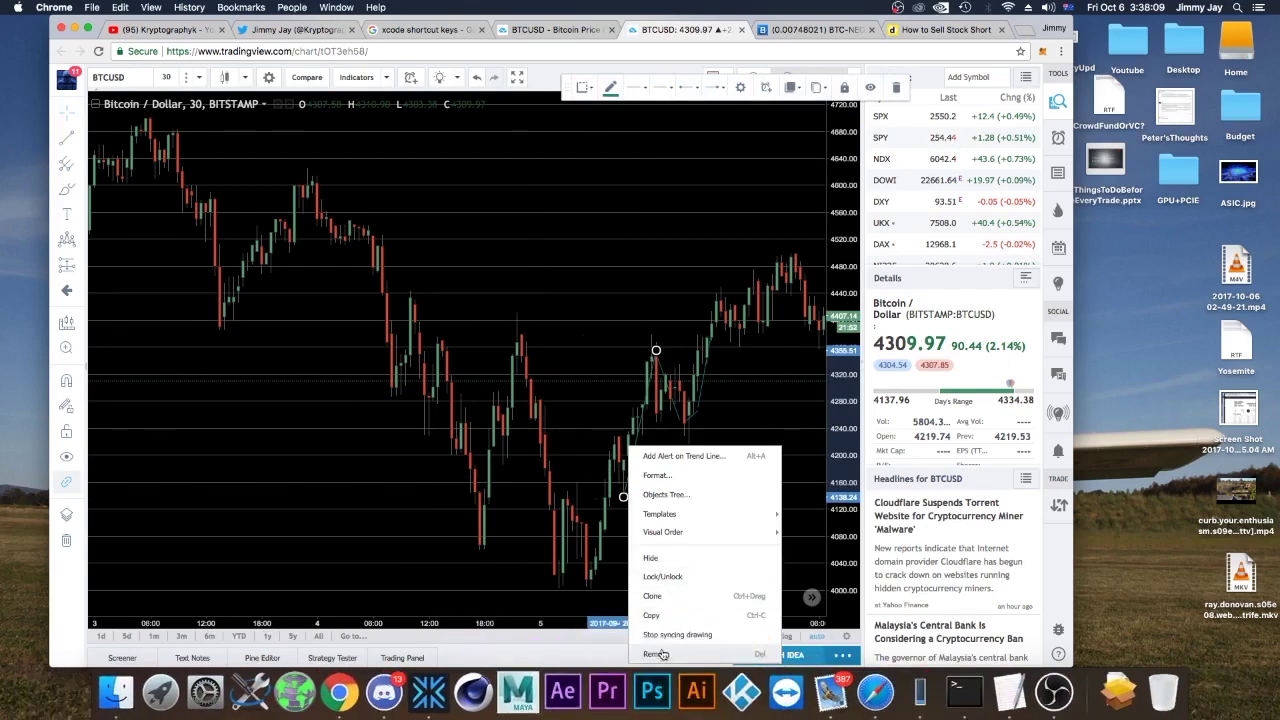
left_click(693, 420)
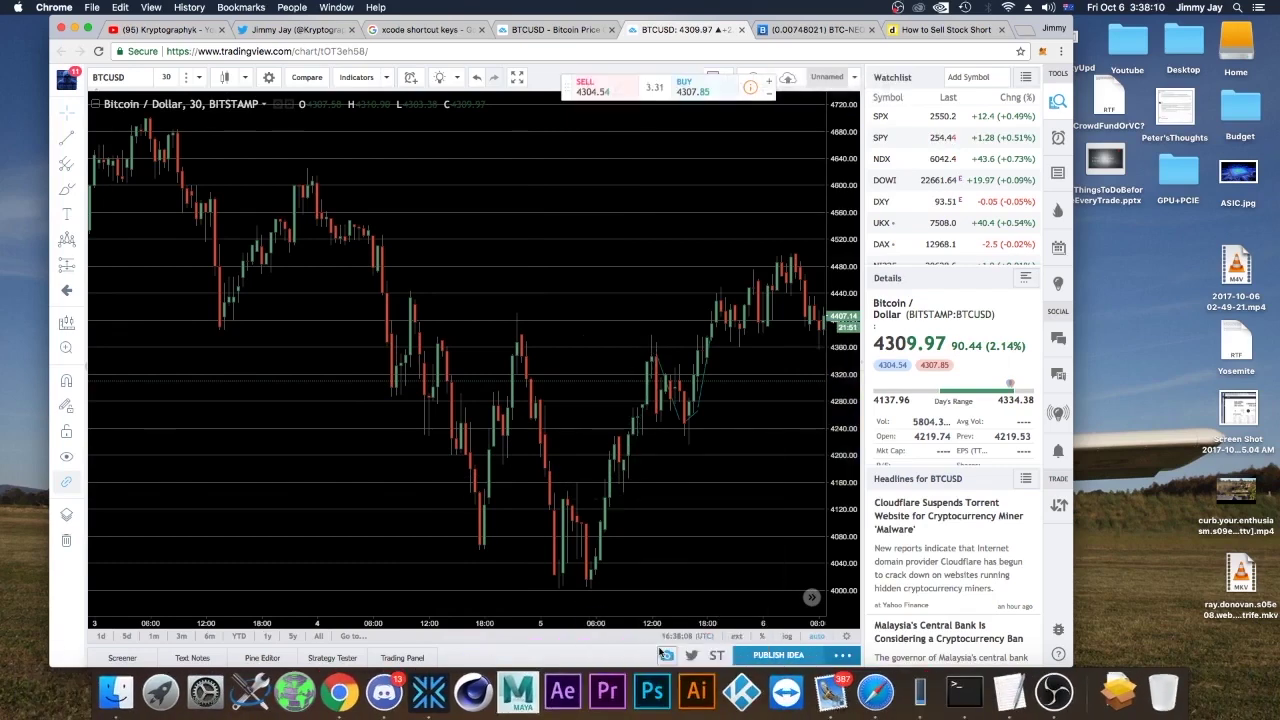
- Remove the three trend lines that outline the handle beside the cup, and close the advertisement
right_click(676, 401)
left_click(703, 608)
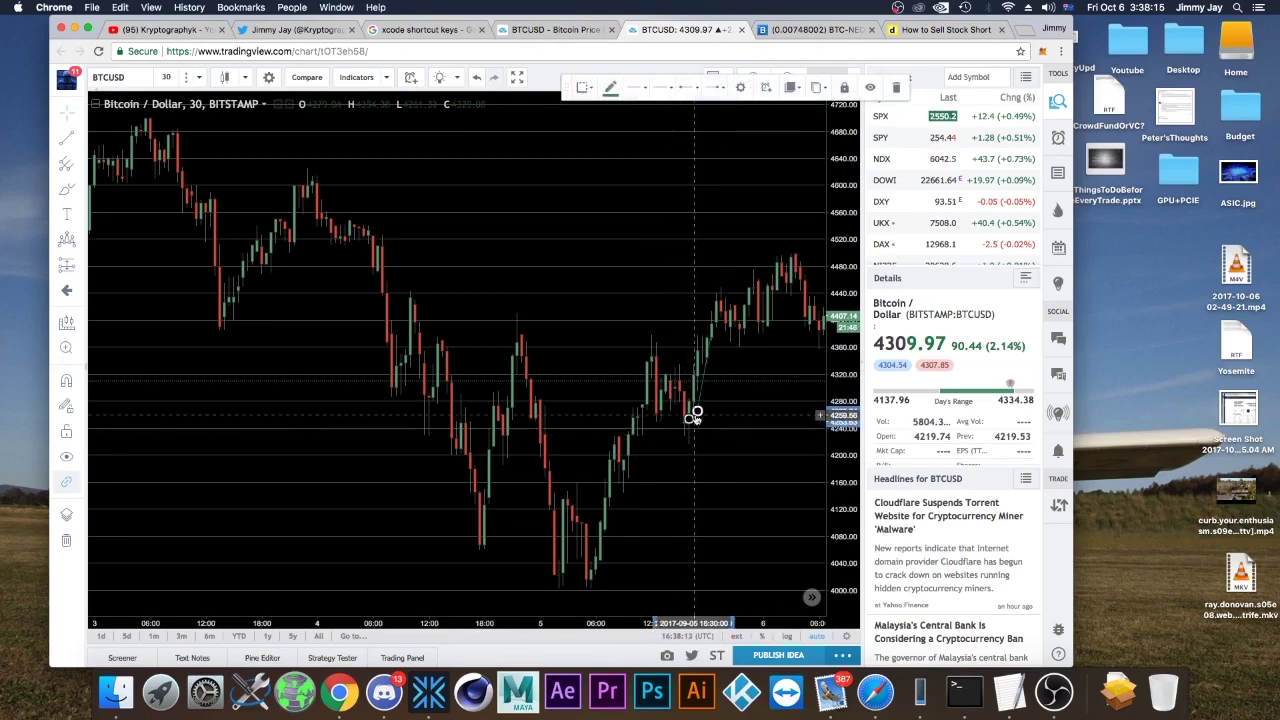
right_click(696, 414)
left_click(705, 610)
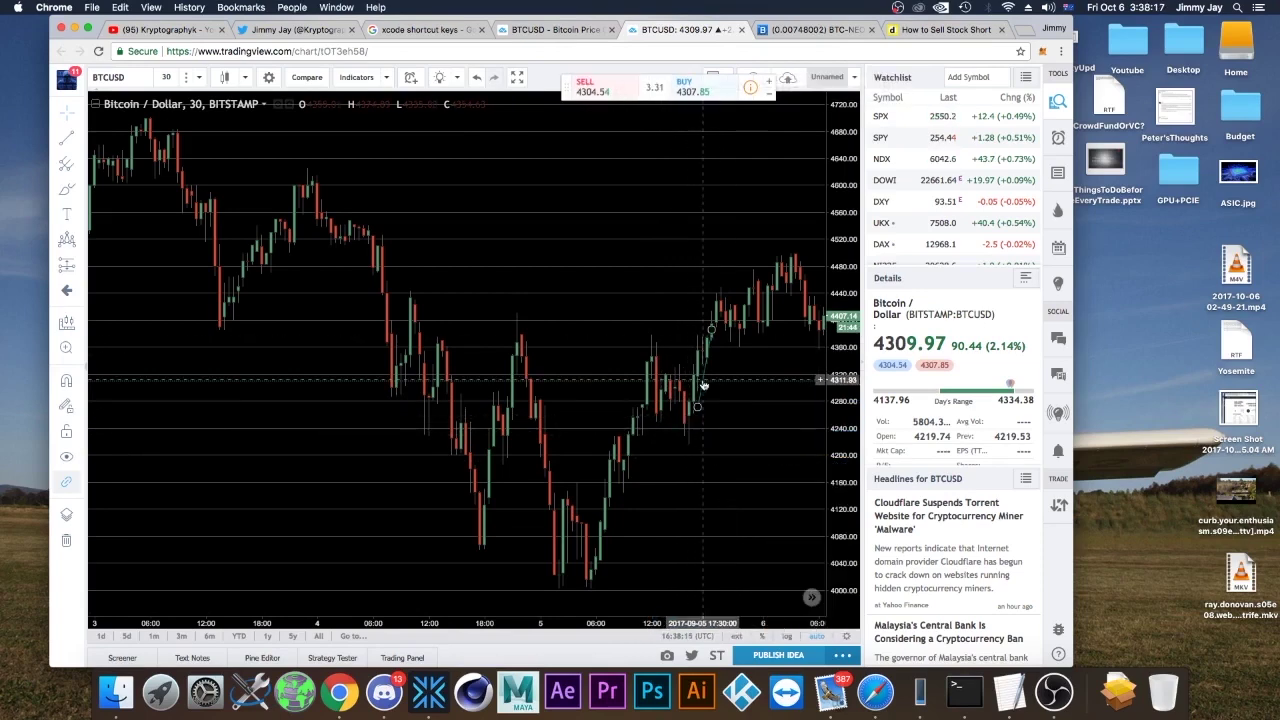
key("super+z")
right_click(701, 385)
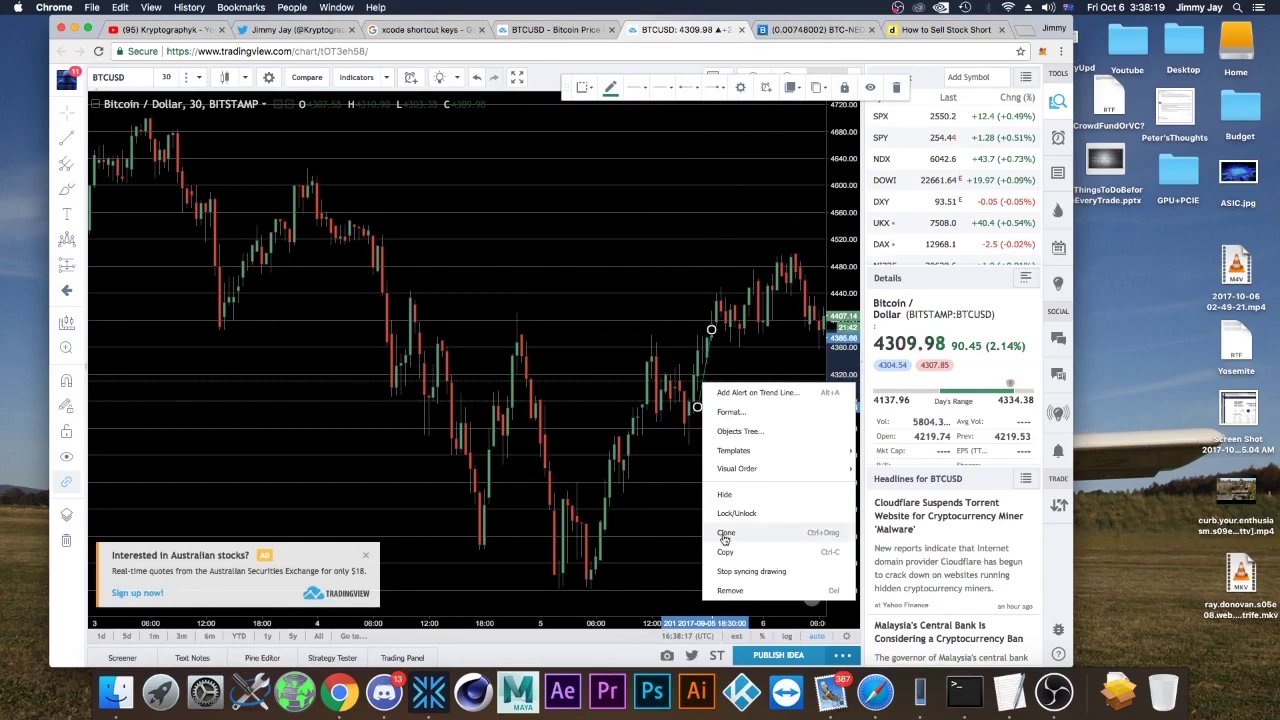
left_click(730, 590)
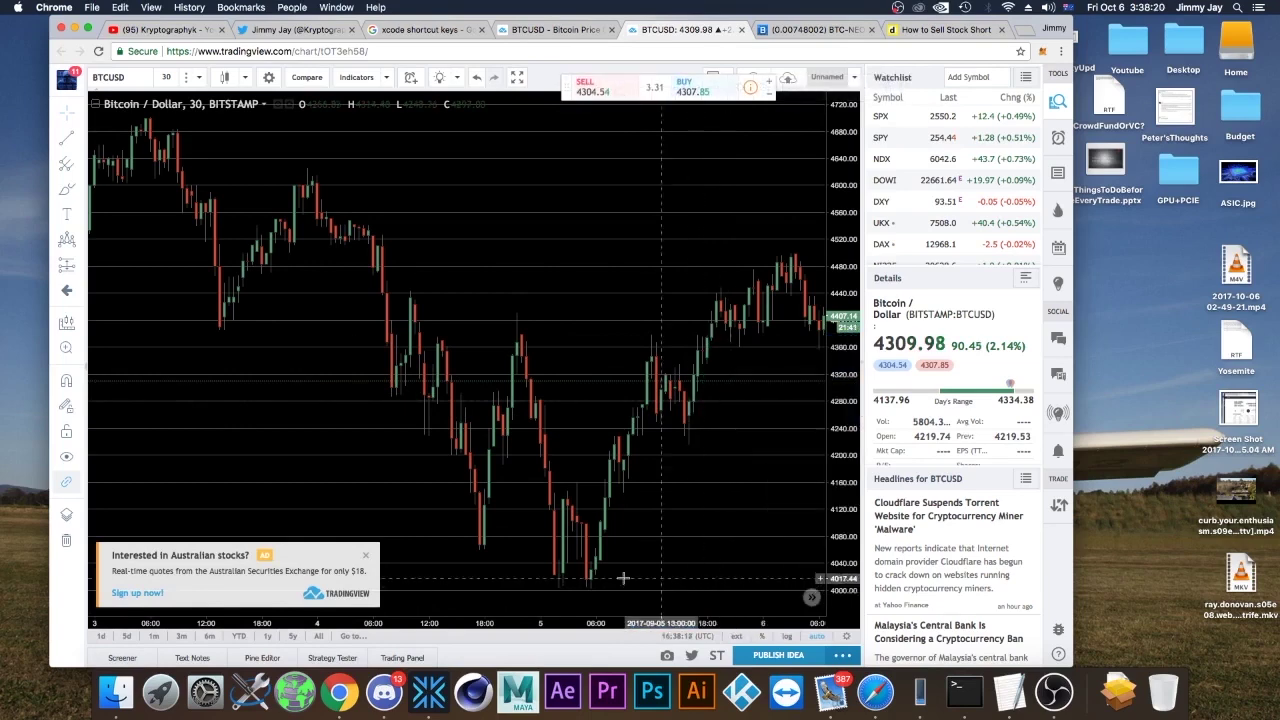
left_click(363, 555)
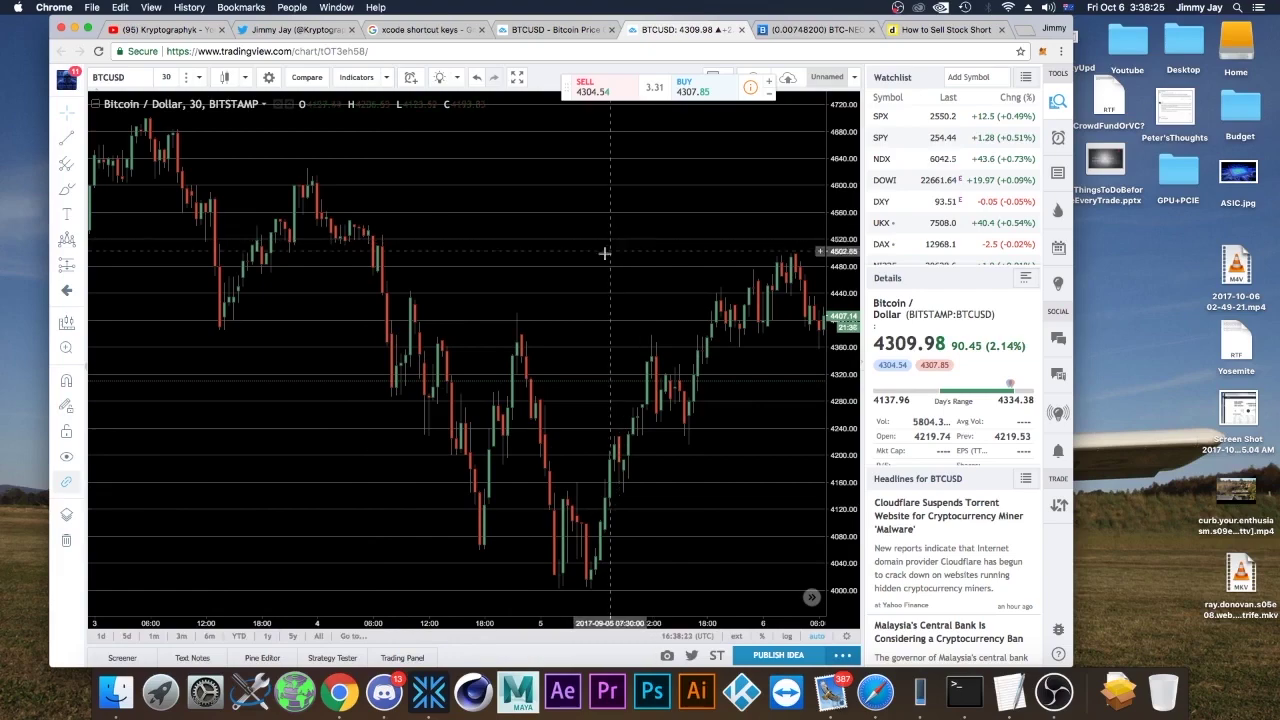
- Look through the 30-minute Bitcoin/Dollar price history from early September forward to 5 October
scroll(610, 330, "down", 5)
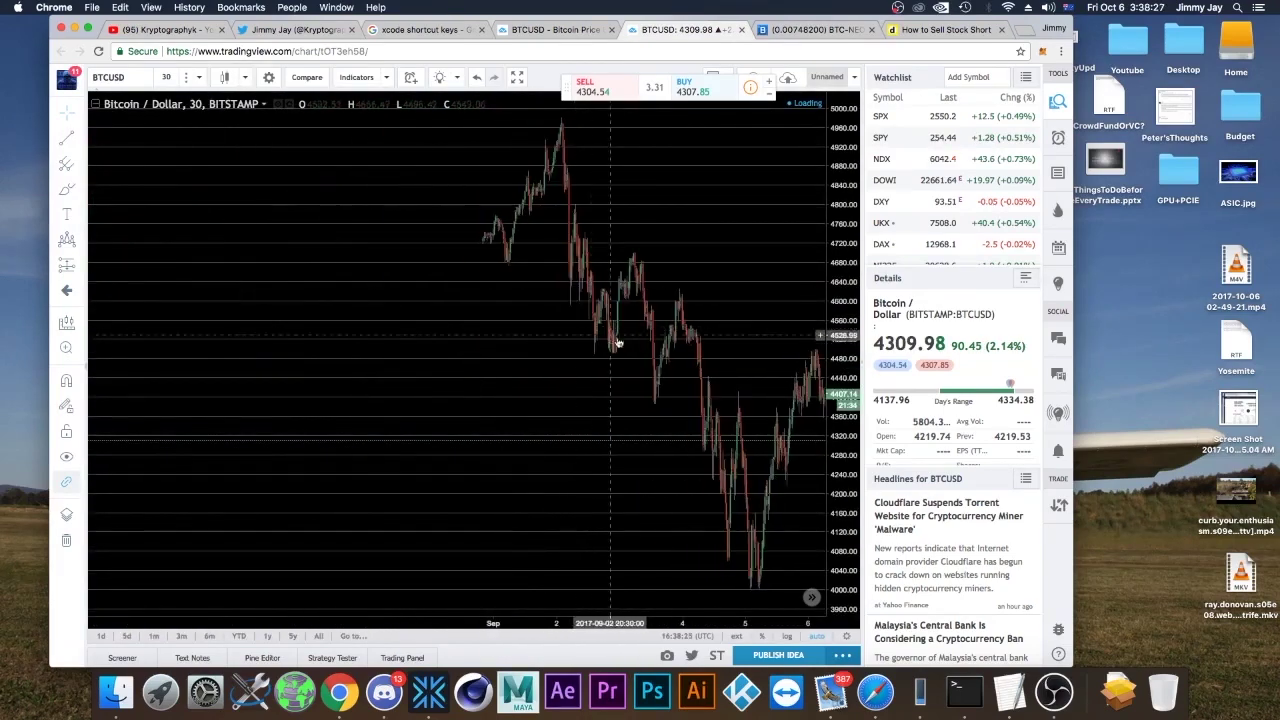
scroll(500, 335, "right", 10)
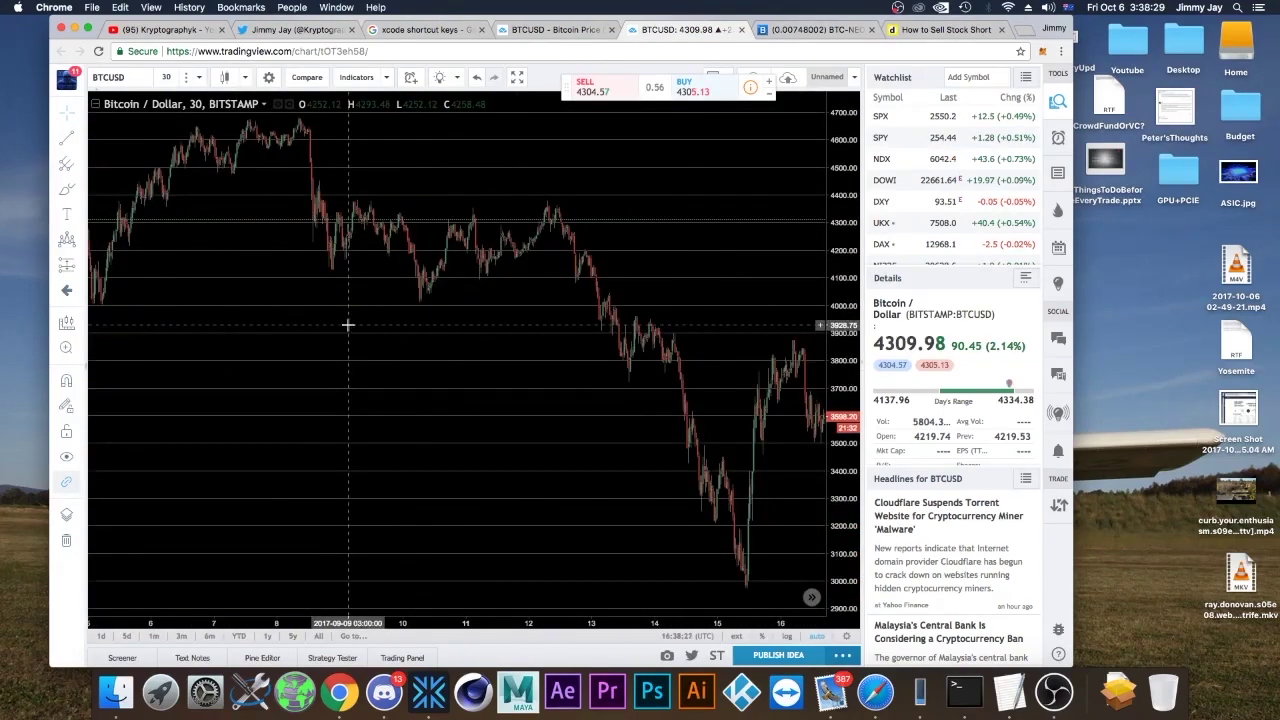
scroll(429, 337, "right", 10)
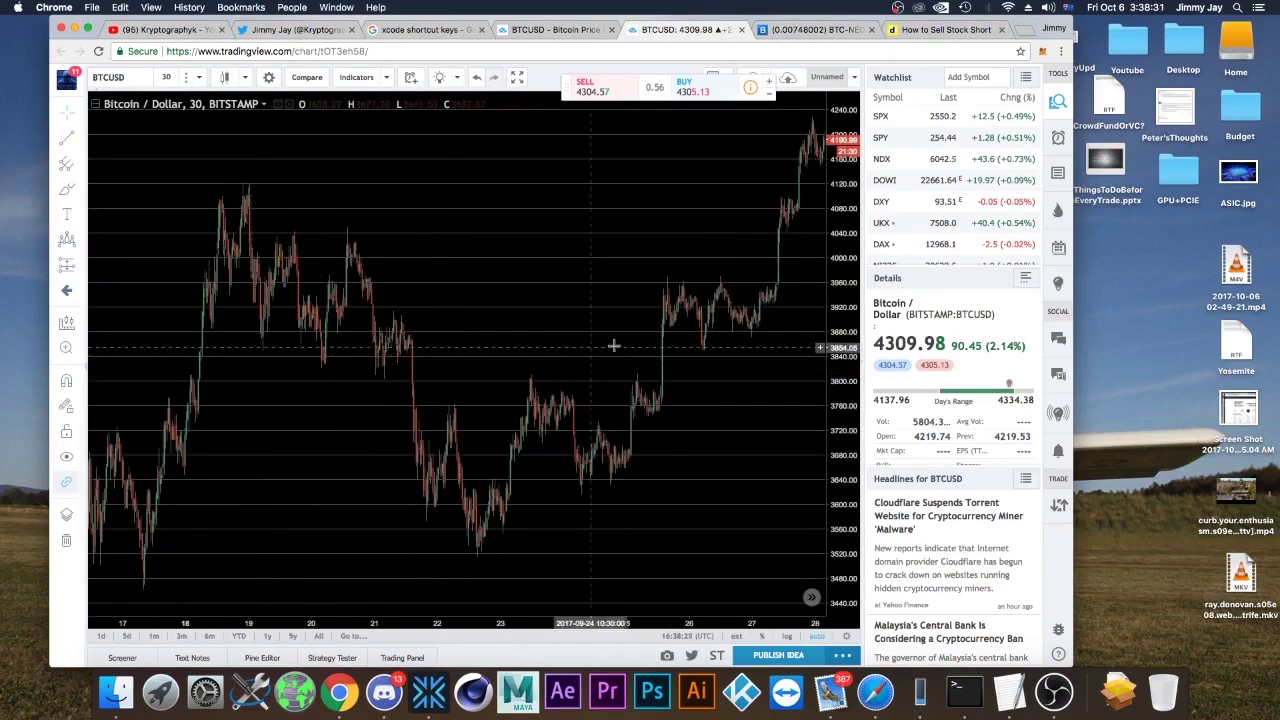
left_click_drag(613, 345, 198, 360)
left_click_drag(565, 337, 206, 337)
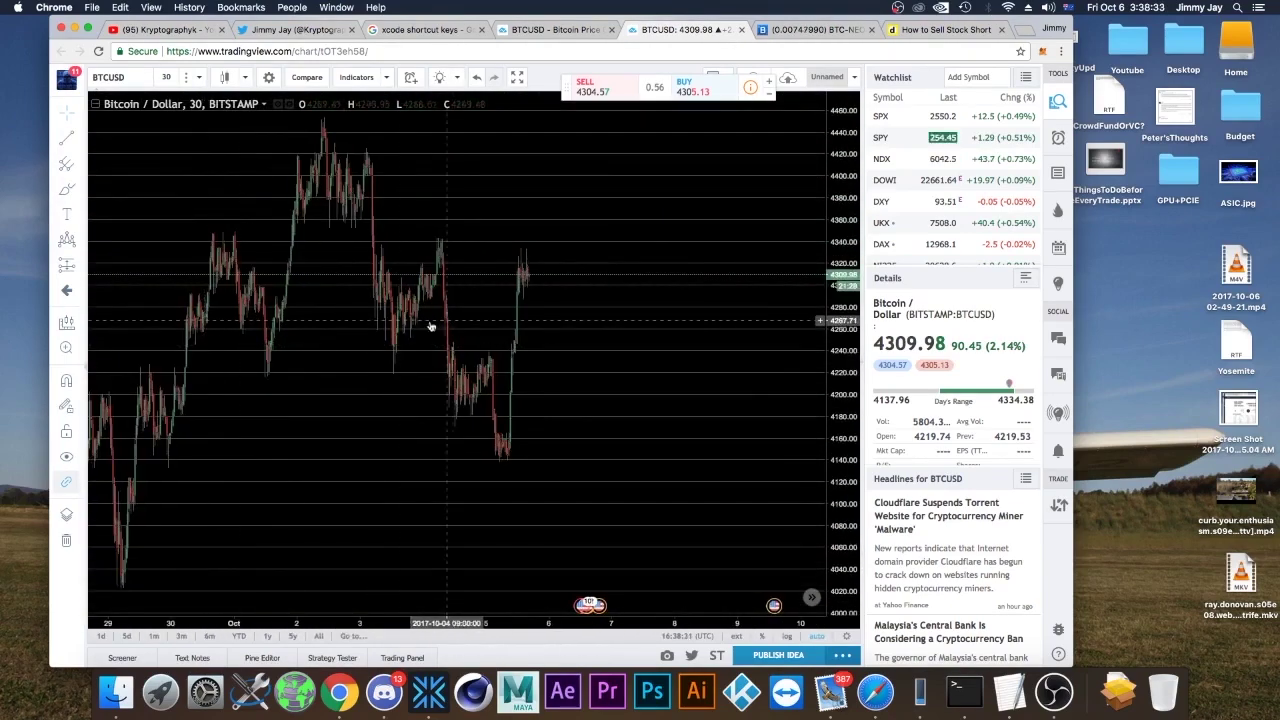
left_click_drag(357, 323, 645, 349)
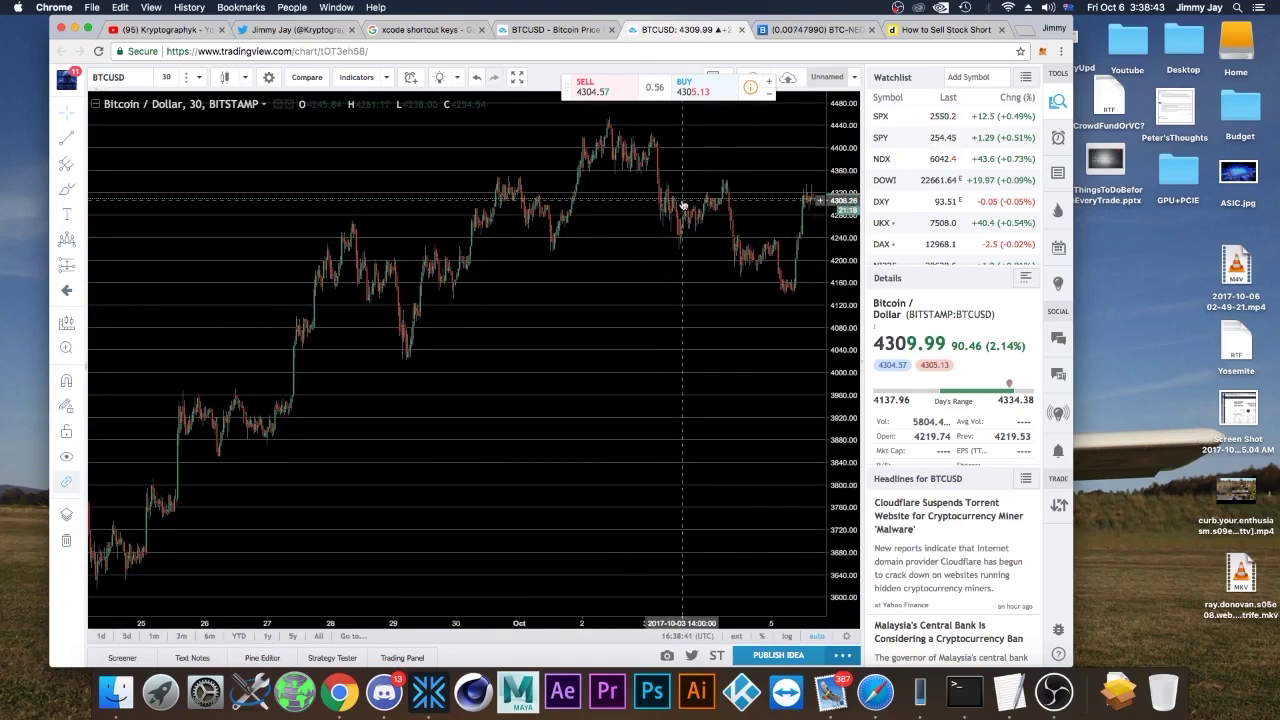
- Close the Dummies article on selling stock short and return to the BTCUSD chart
left_click(964, 30)
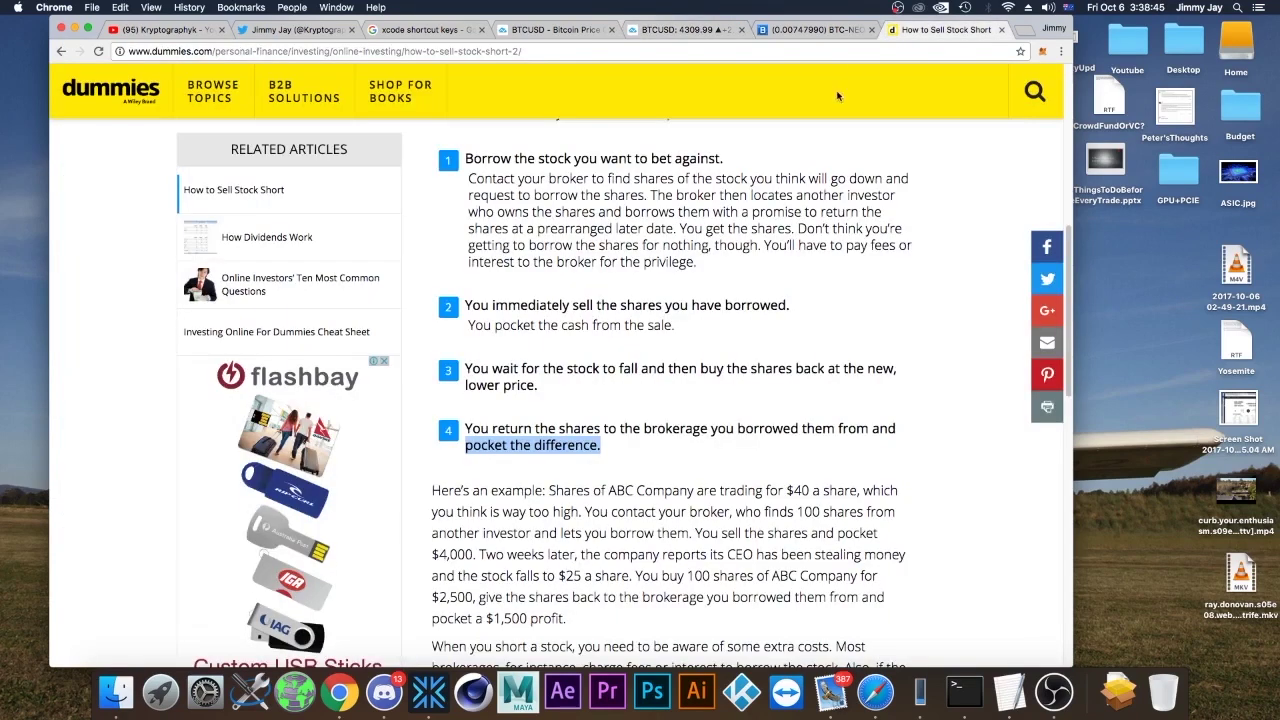
left_click(1003, 30)
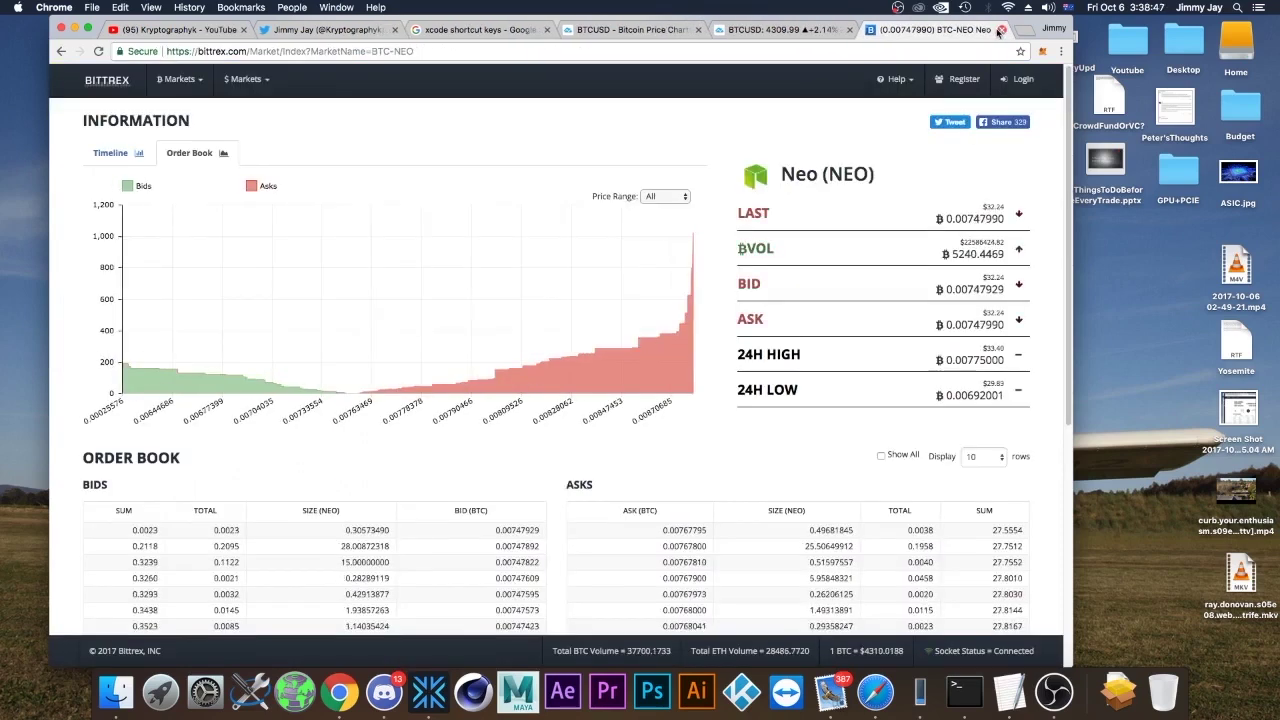
left_click(788, 31)
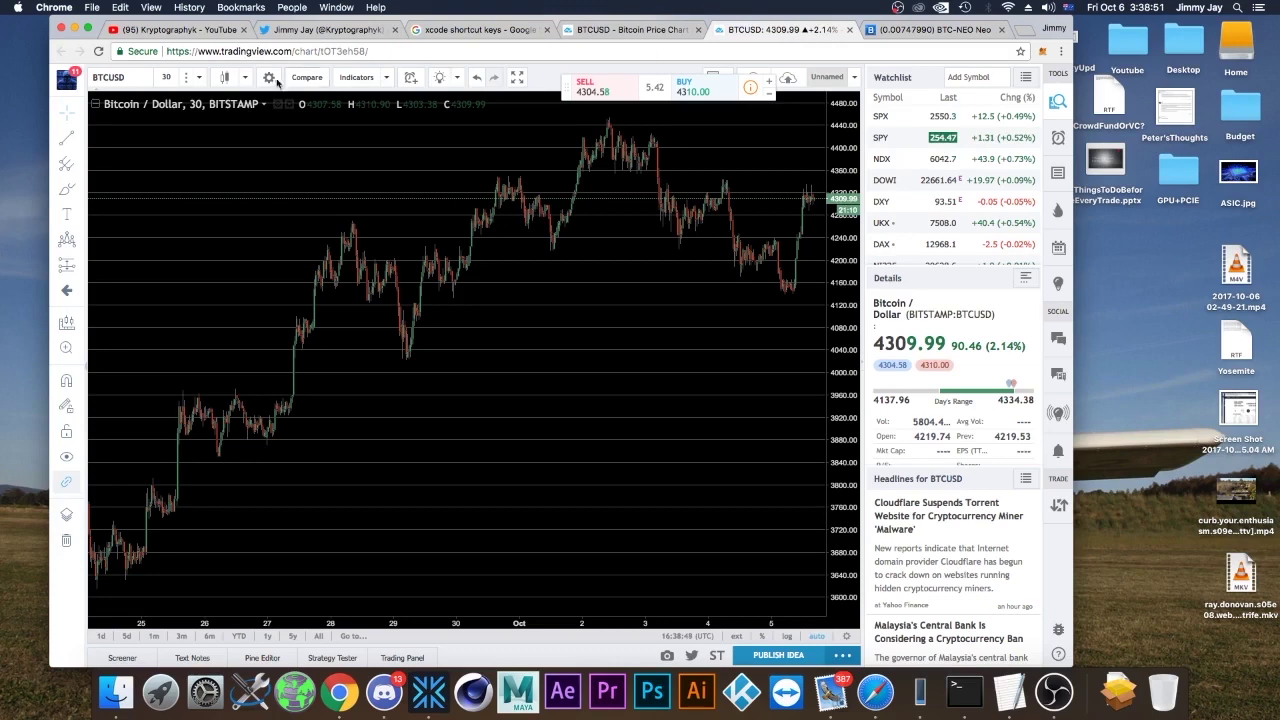
- Switch to the Kryptographyk channel page on YouTube and look over its featured video and uploads
left_click(175, 30)
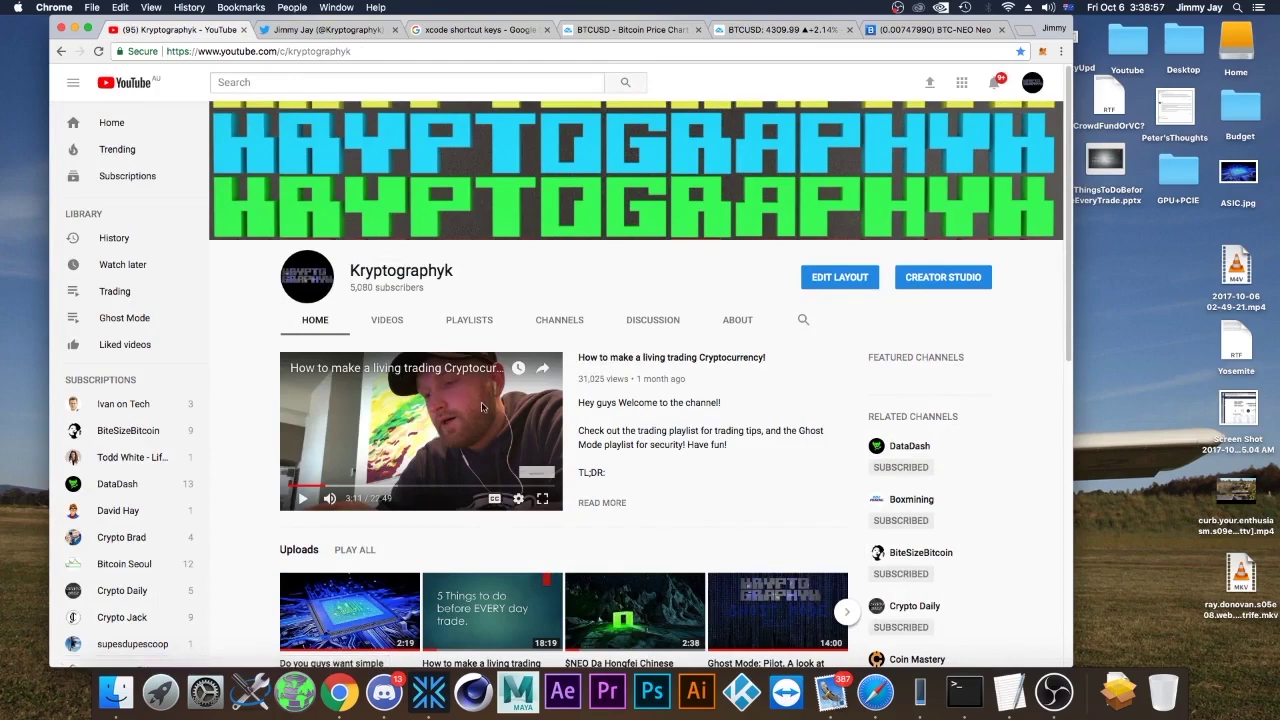
scroll(255, 379, "down", 1)
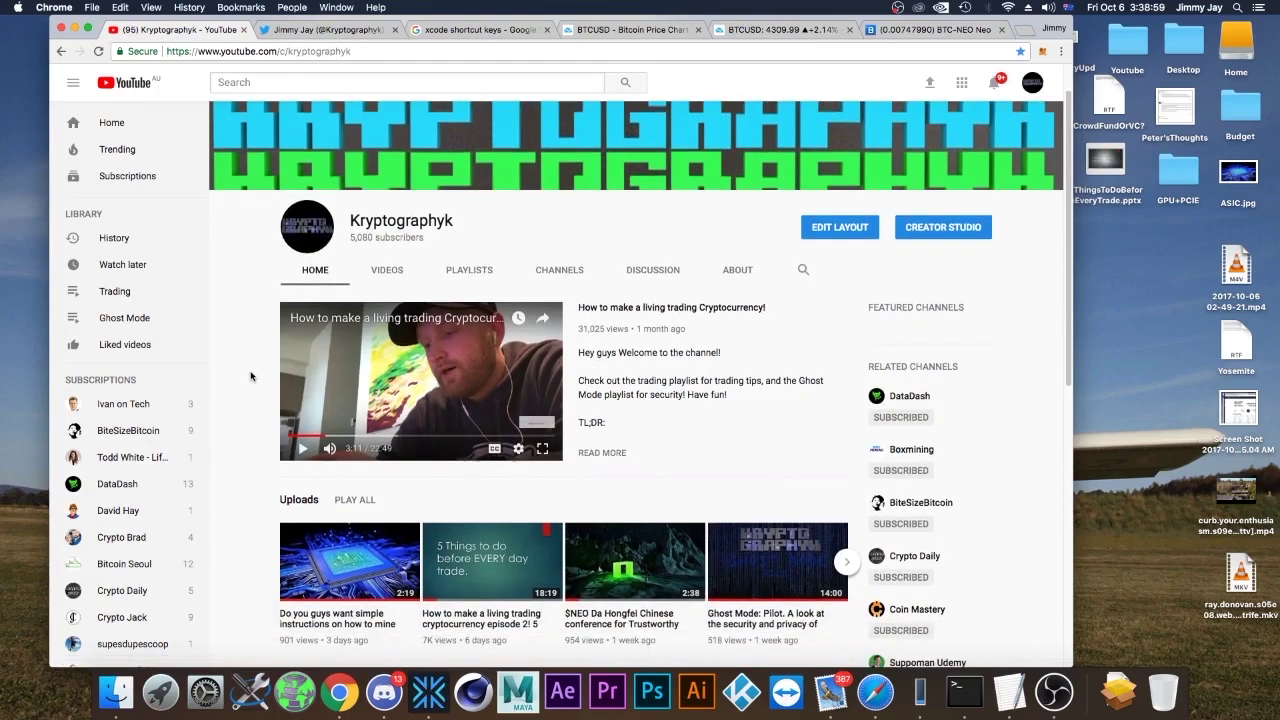
scroll(321, 466, "down", 1)
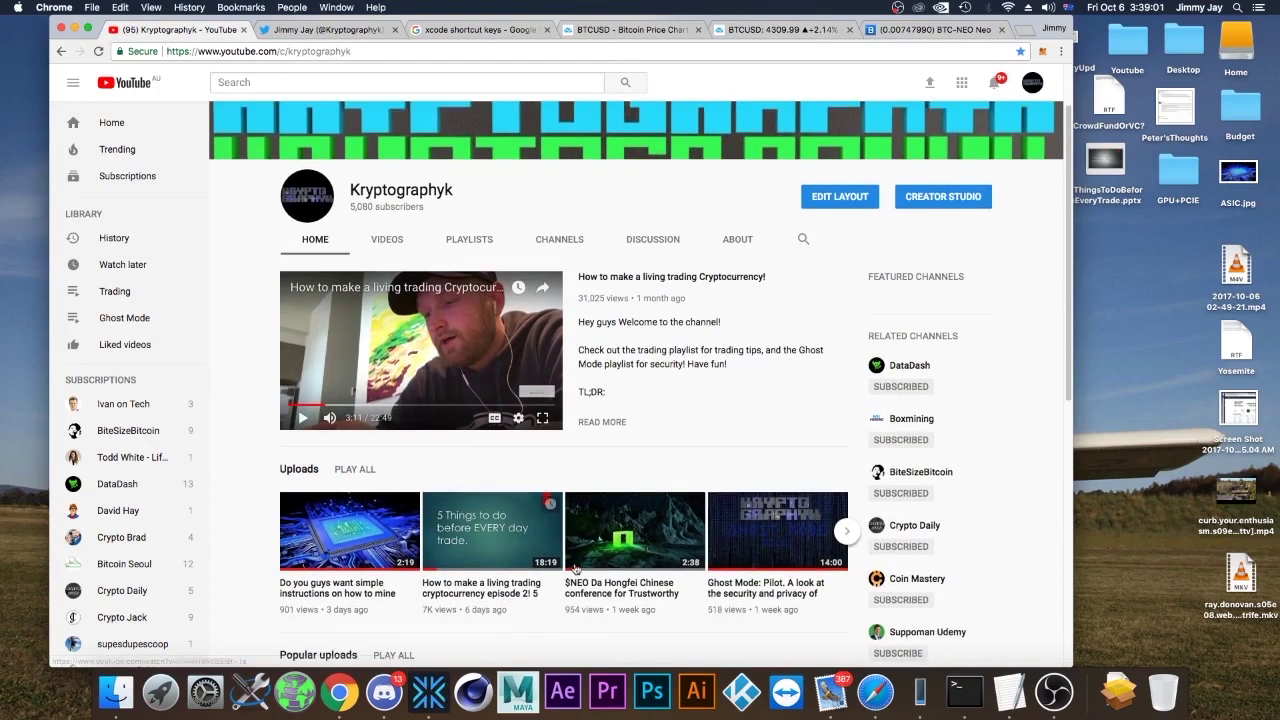